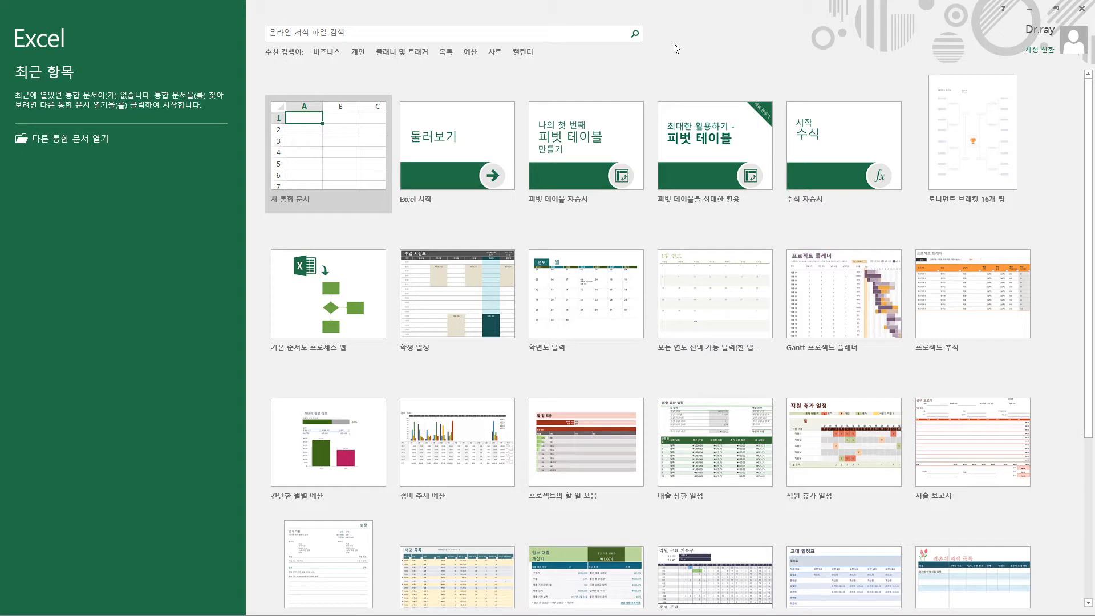
Step: Create a blank workbook and set the entire sheet's font to 굴림 in black
click(338, 147)
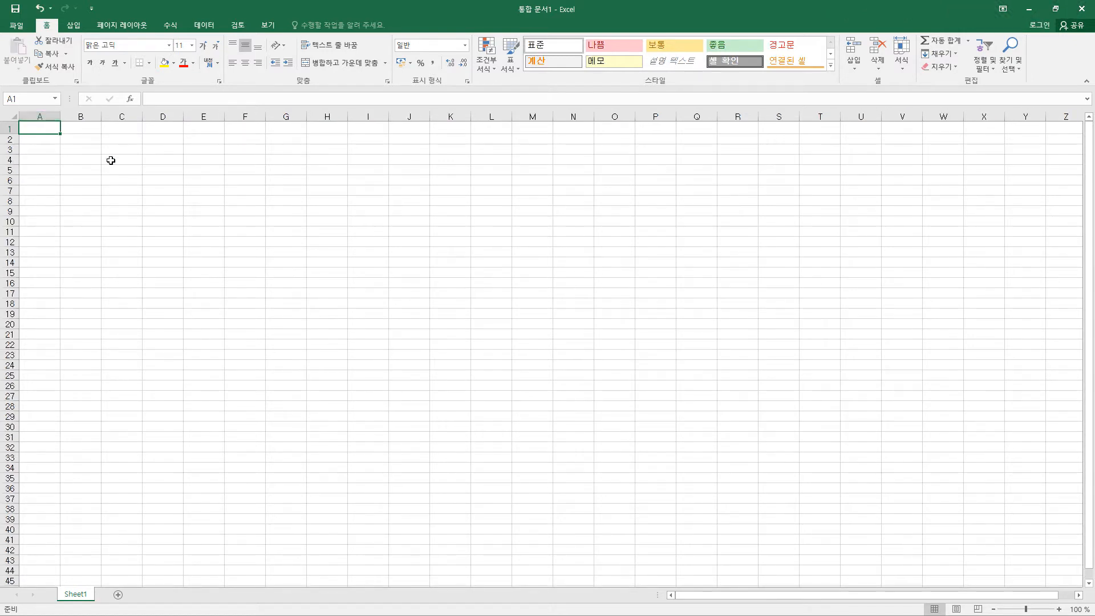
click(10, 115)
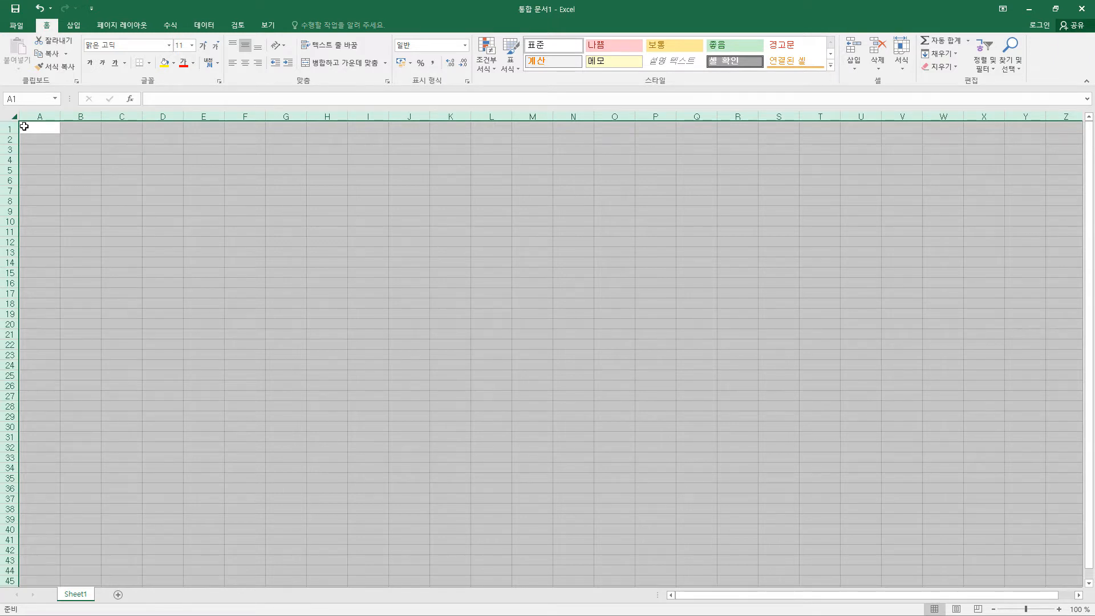
click(122, 47)
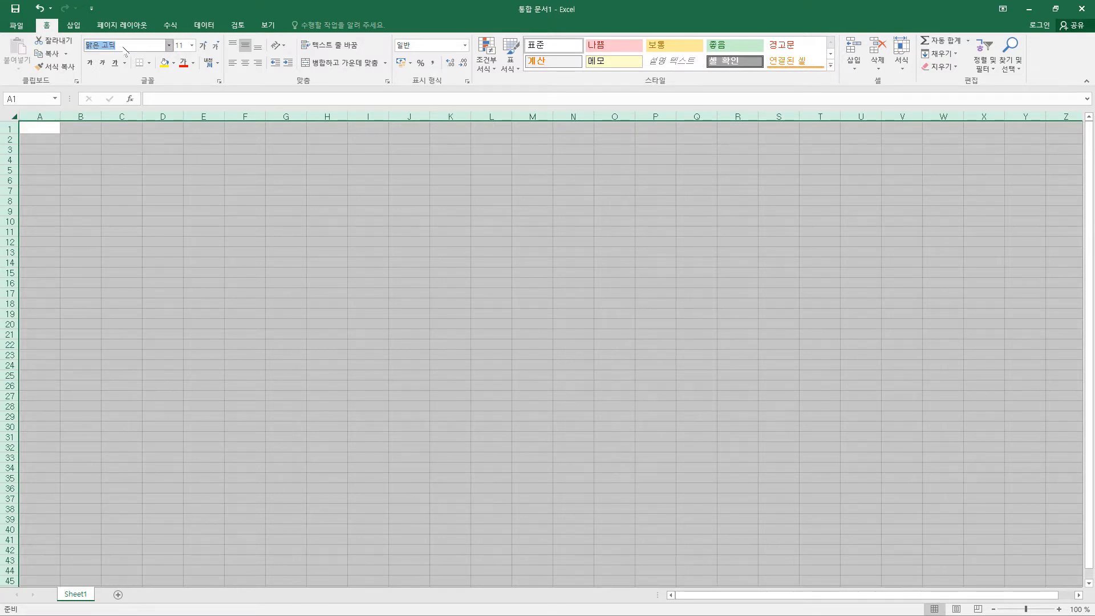
text(굴림)
key(Return)
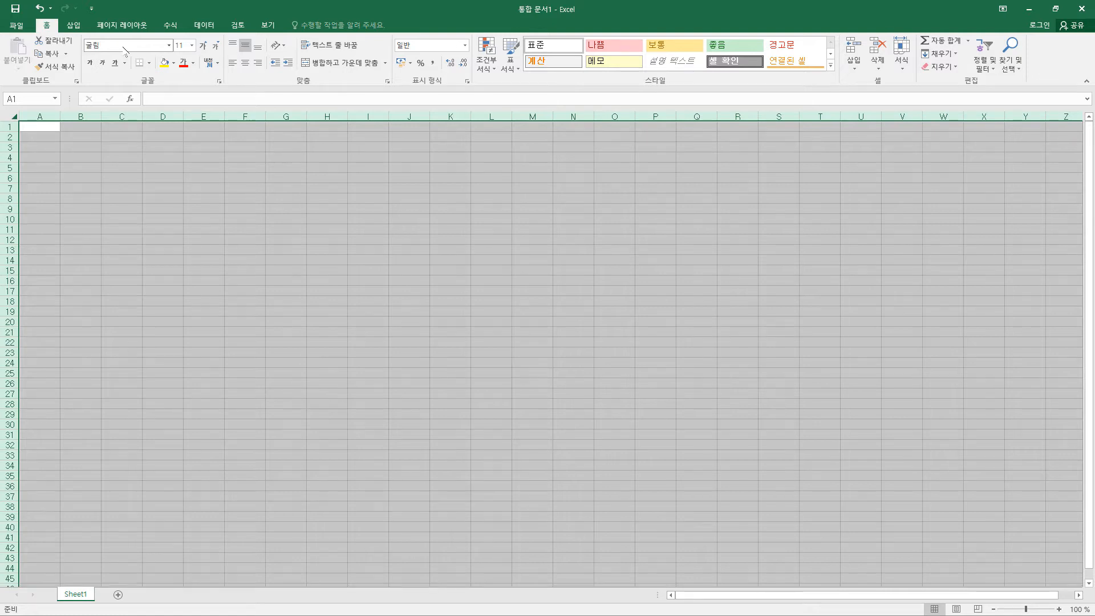
click(194, 64)
click(194, 103)
Step: Set the width of column A to 1
click(44, 117)
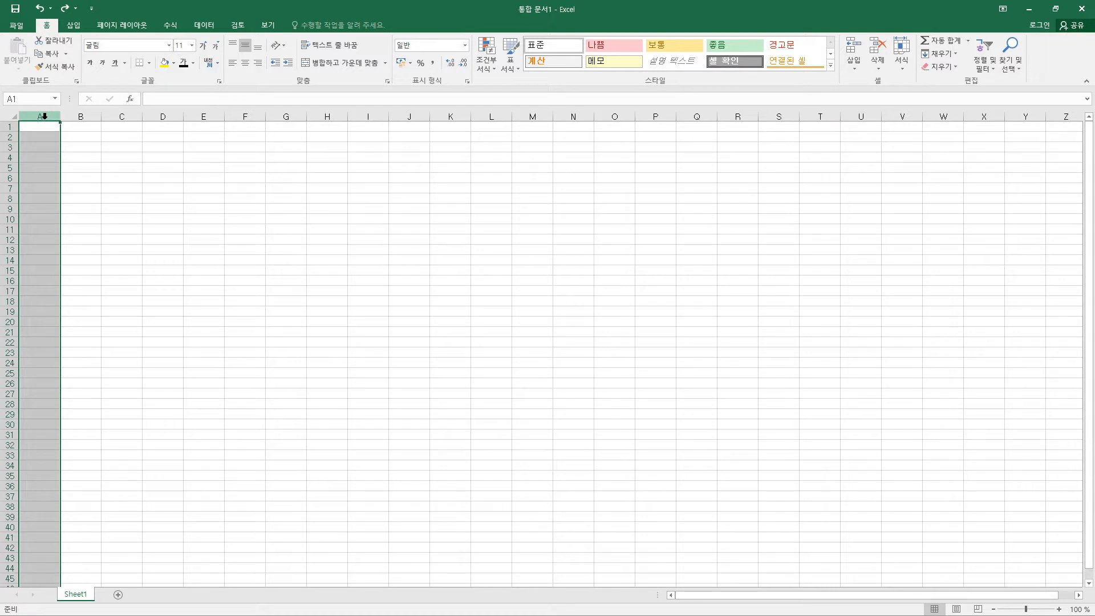
right_click(44, 117)
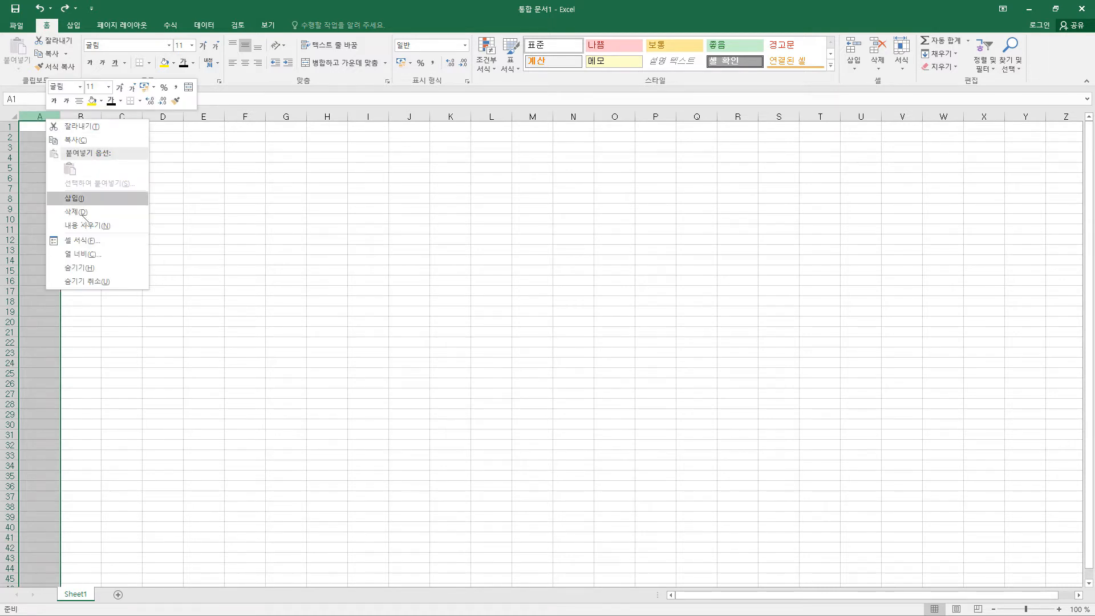
click(75, 251)
text(1)
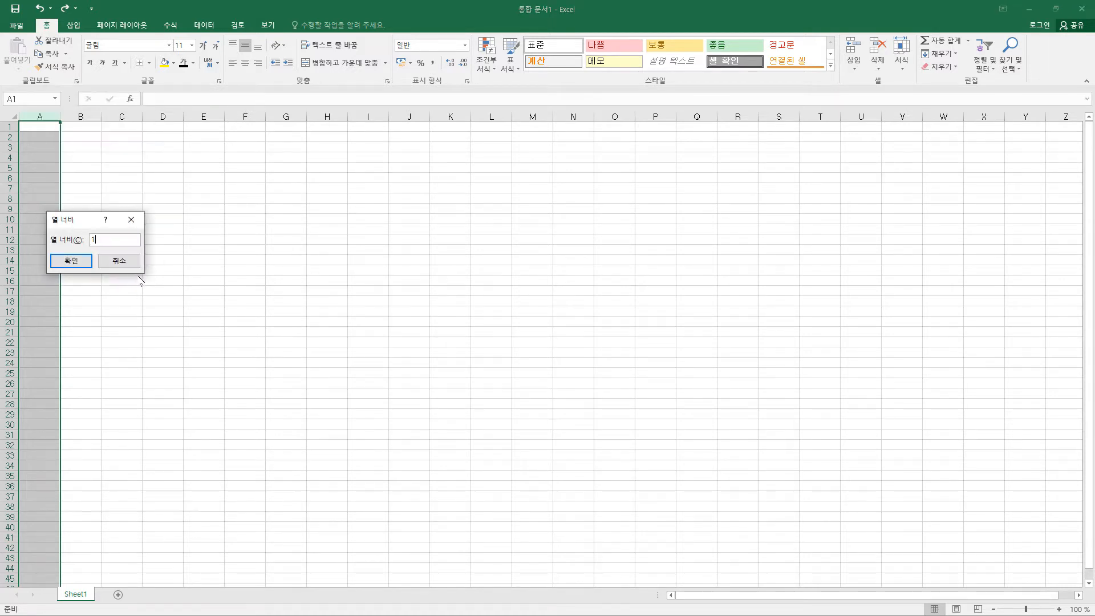
click(74, 262)
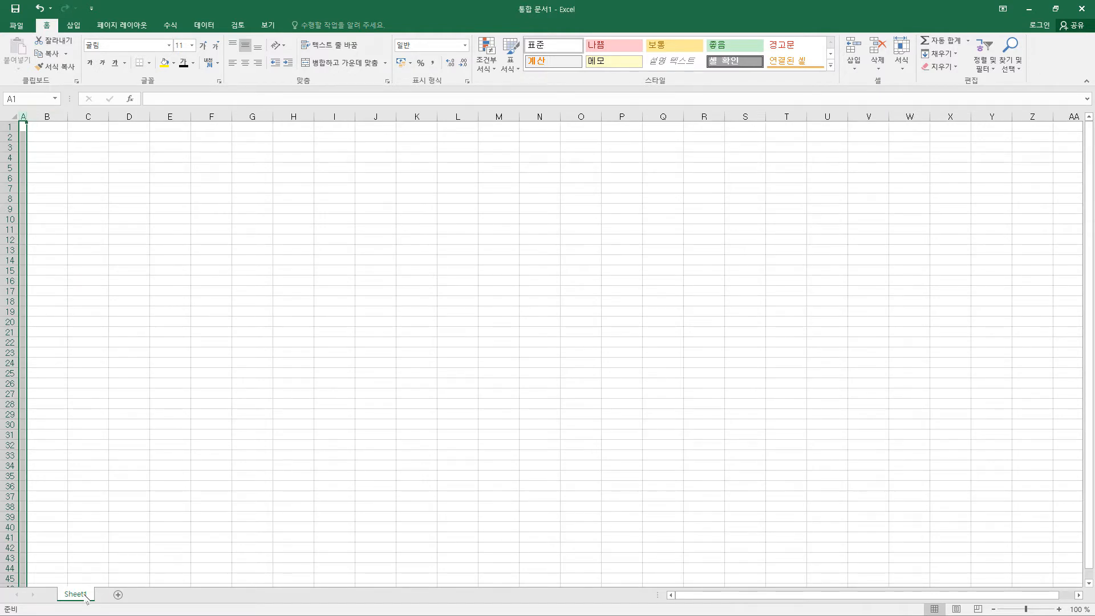
Step: Duplicate Sheet1 twice and rename the three sheets 제1작업, 제2작업 and 제3작업 in order
drag(86, 597, 189, 600)
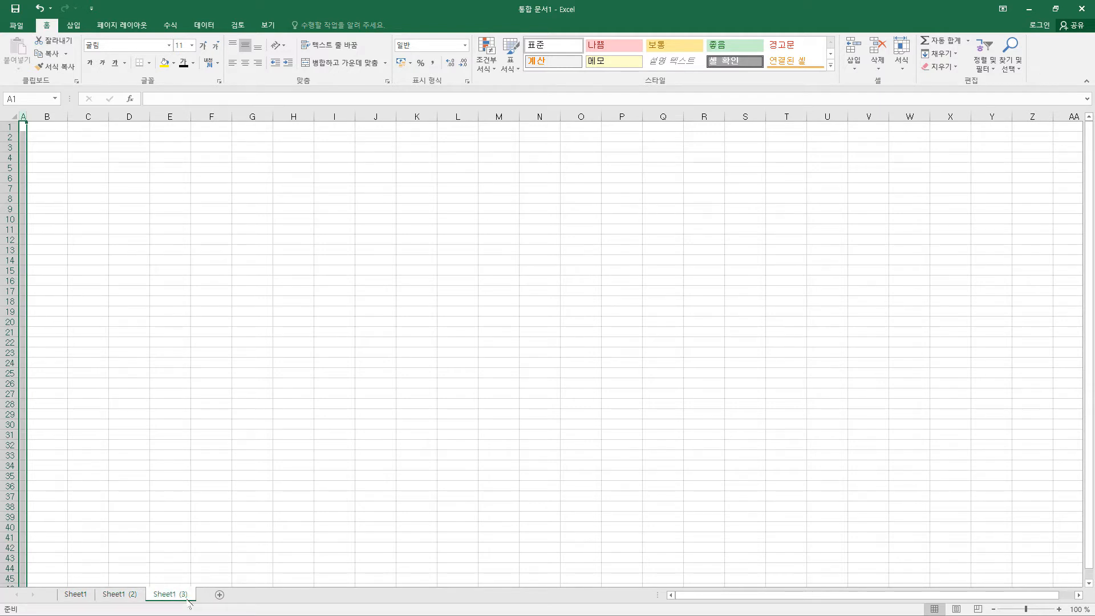
double_click(83, 594)
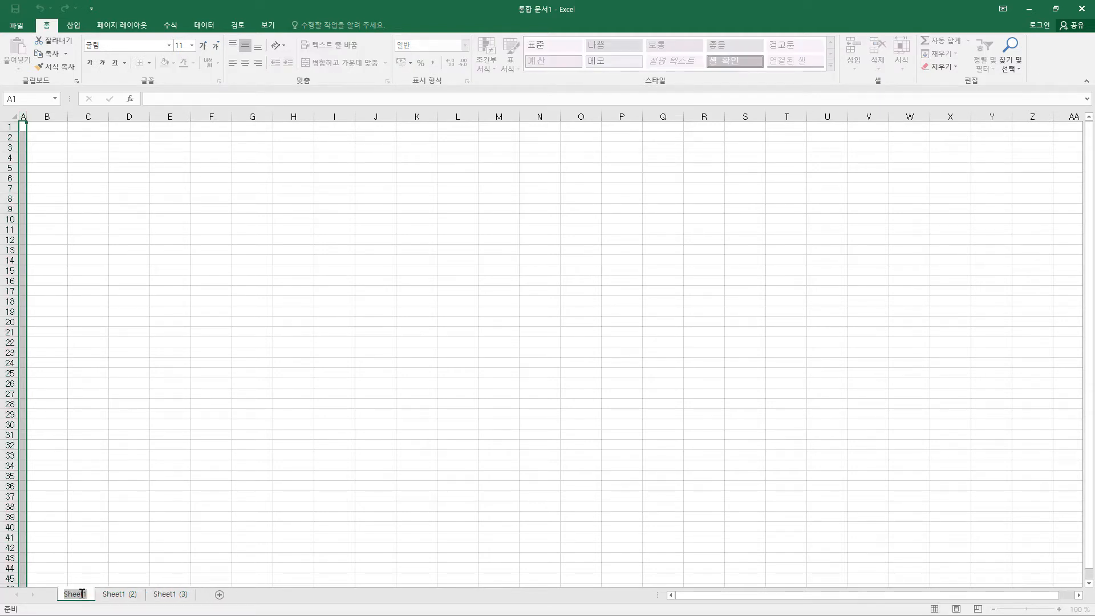
text(제1작업)
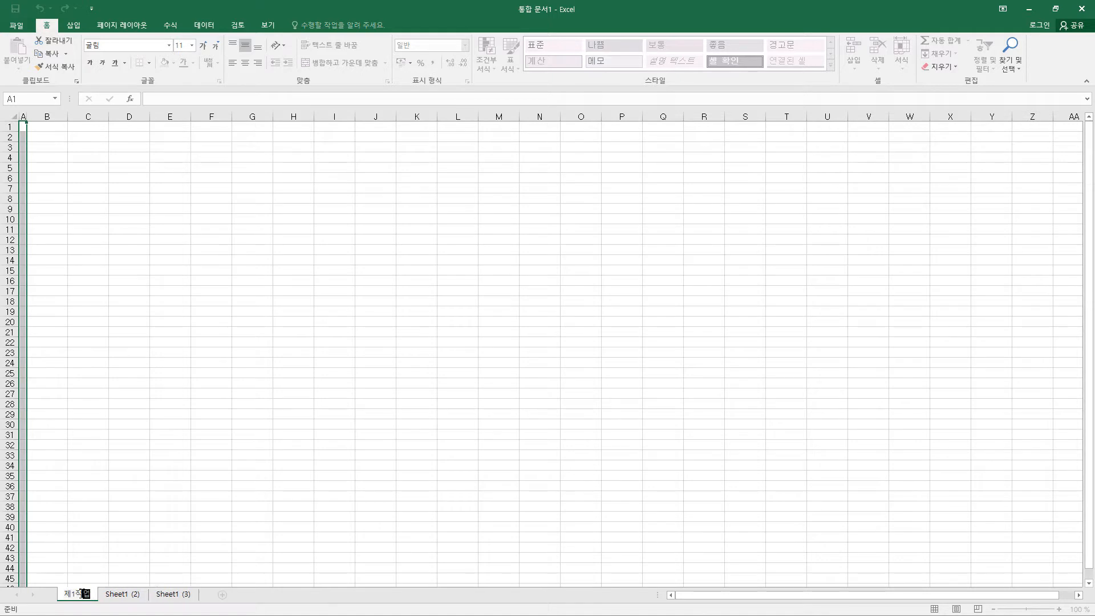
key(Return)
double_click(133, 594)
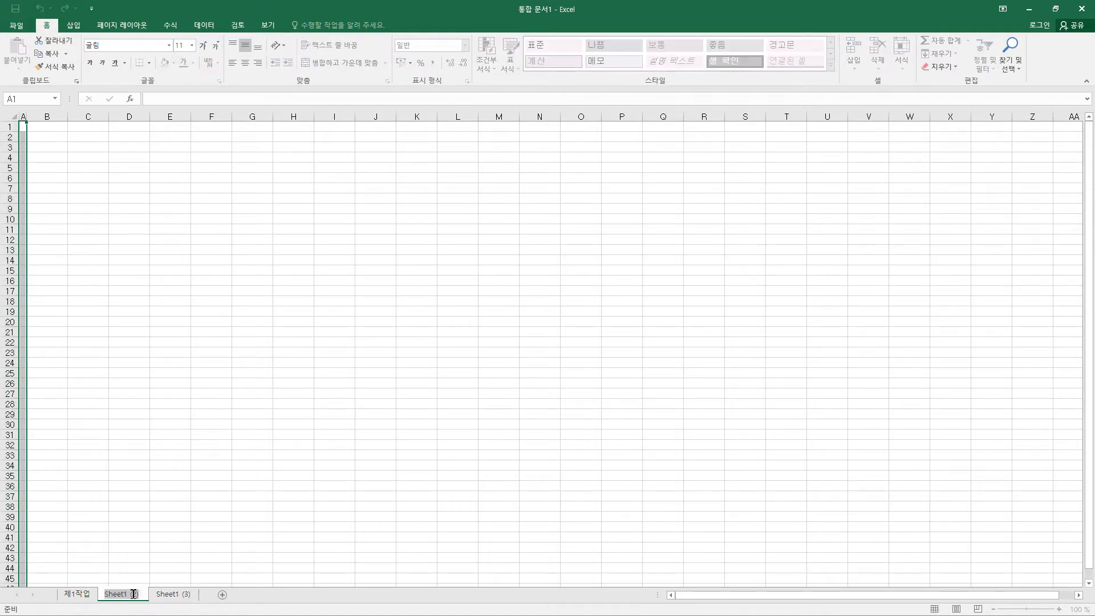
text(제2작업)
key(Return)
double_click(166, 594)
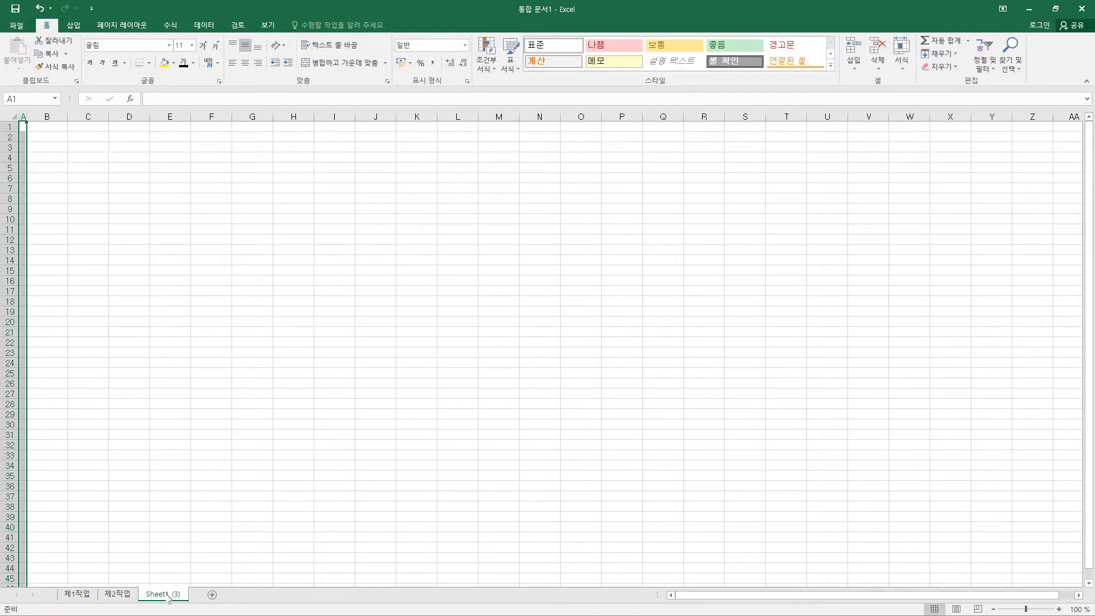
text(제3작업)
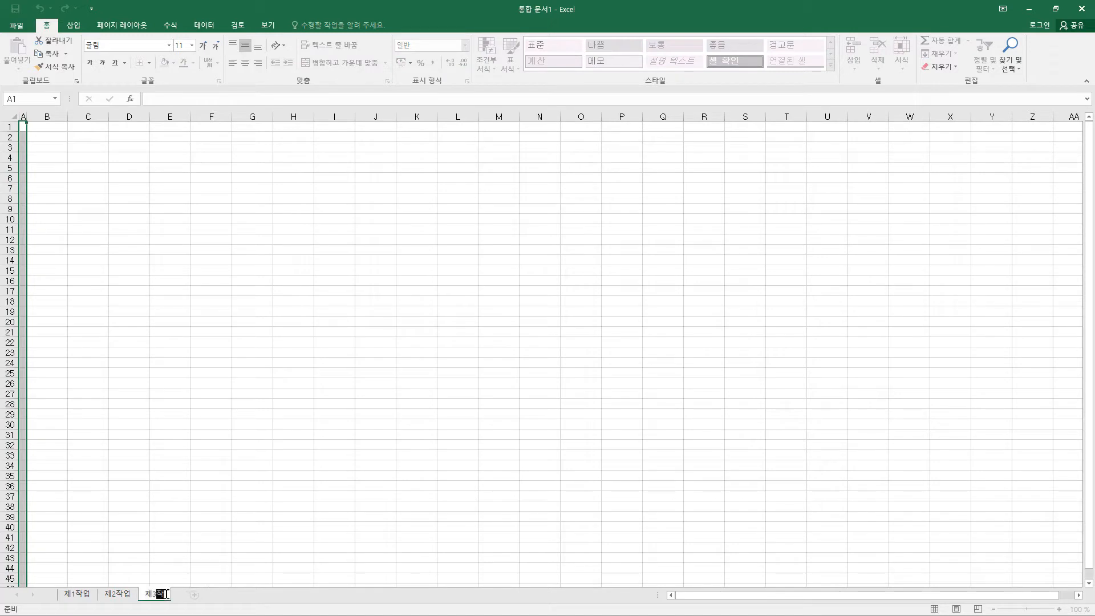
key(Return)
Step: Check each of the three renamed sheets and return to 제1작업
click(81, 597)
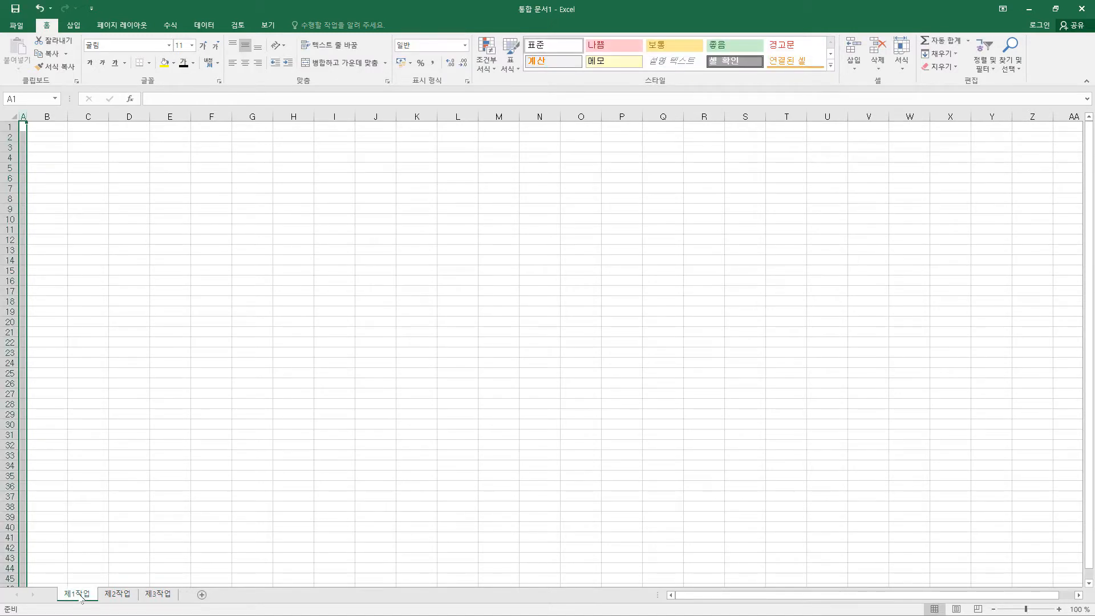
click(124, 597)
click(158, 597)
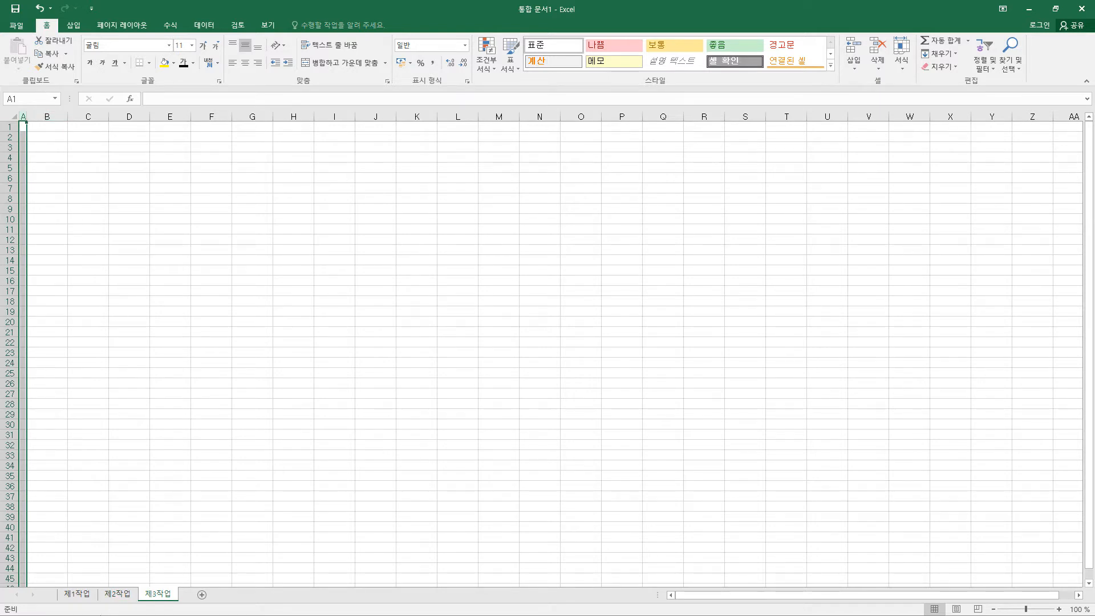
click(78, 594)
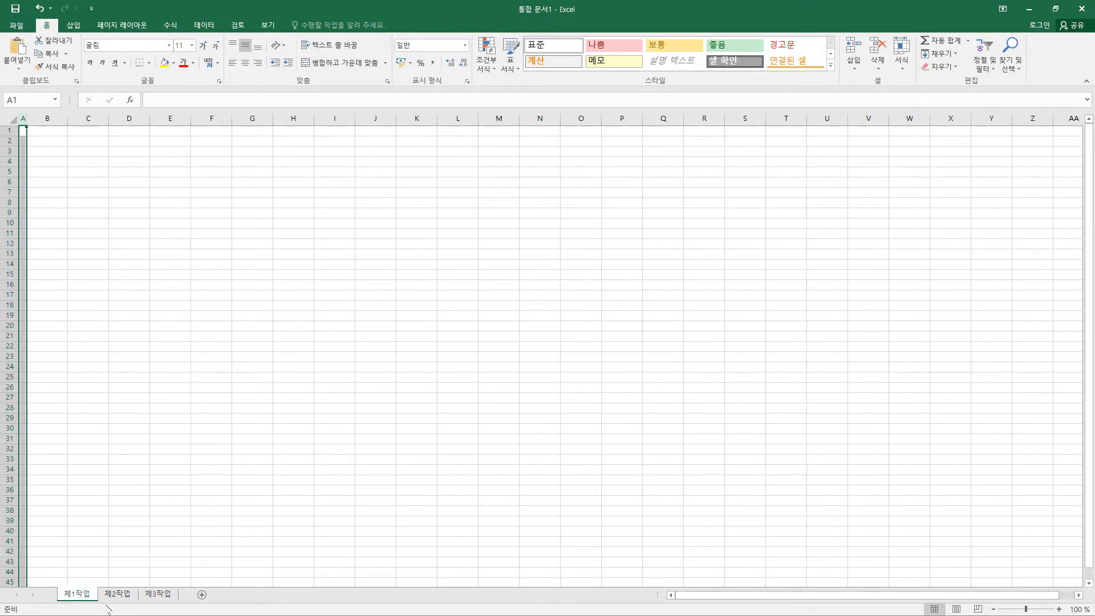
Step: Save the workbook in the ITQ folder under 문서, naming it with the candidate number, a hyphen and the candidate's full name
click(15, 8)
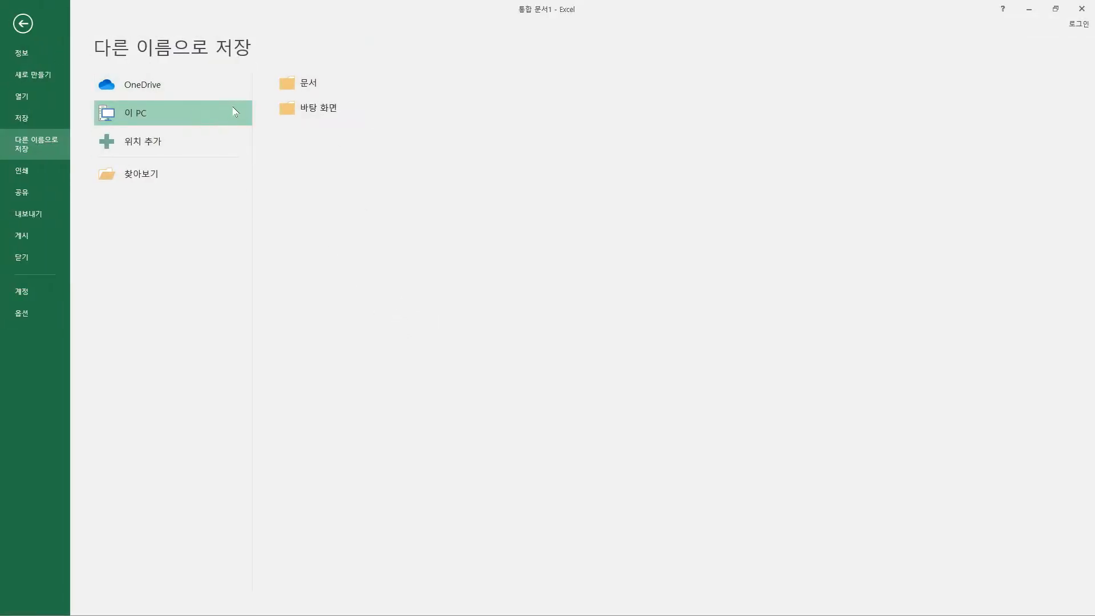
double_click(141, 118)
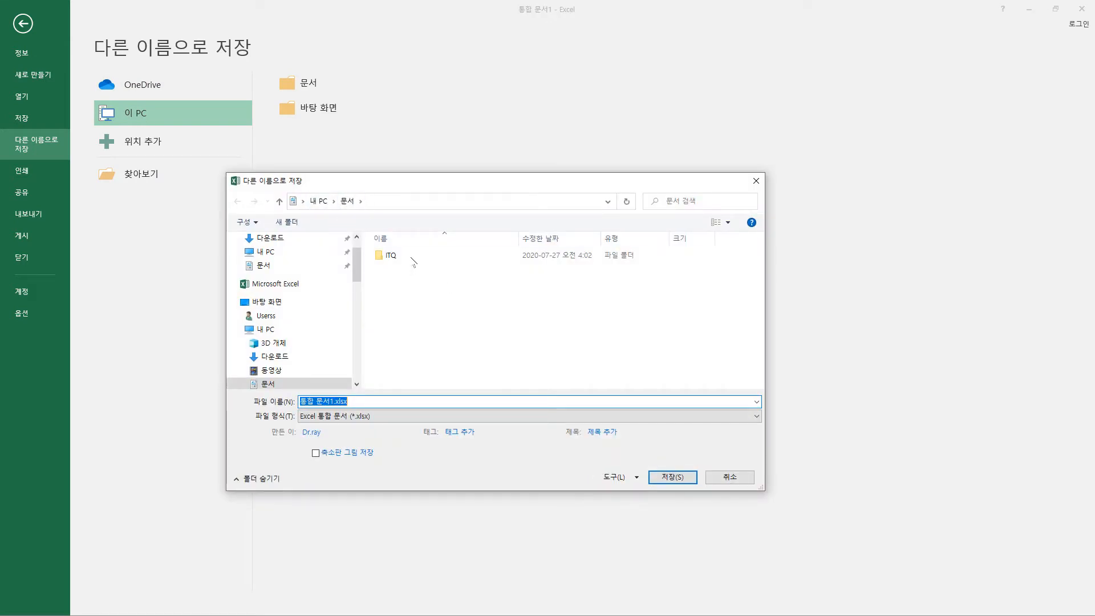
double_click(392, 255)
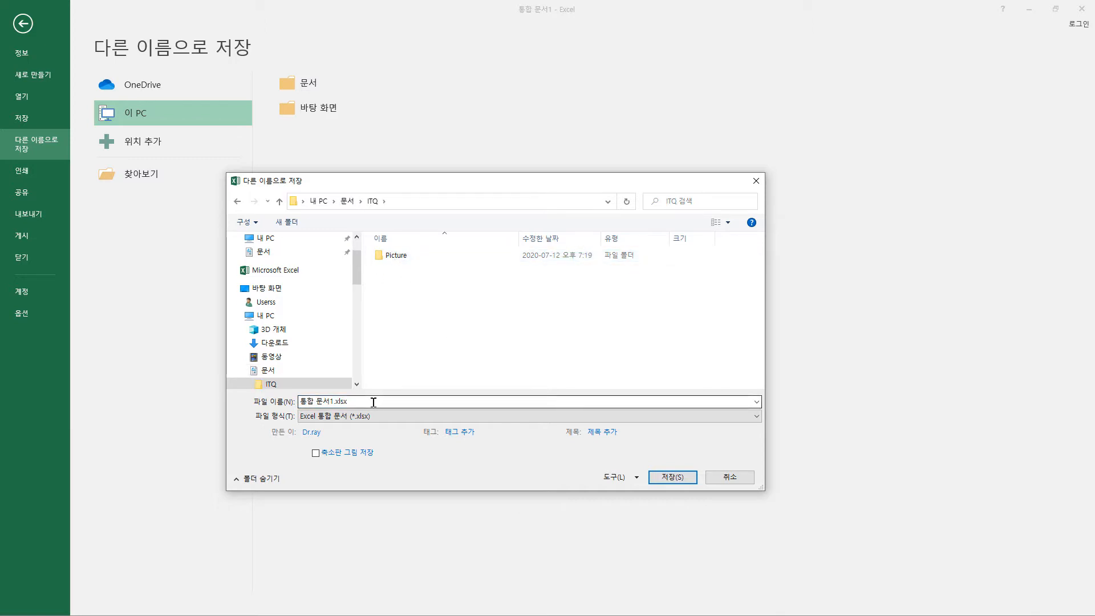
drag(373, 402, 262, 406)
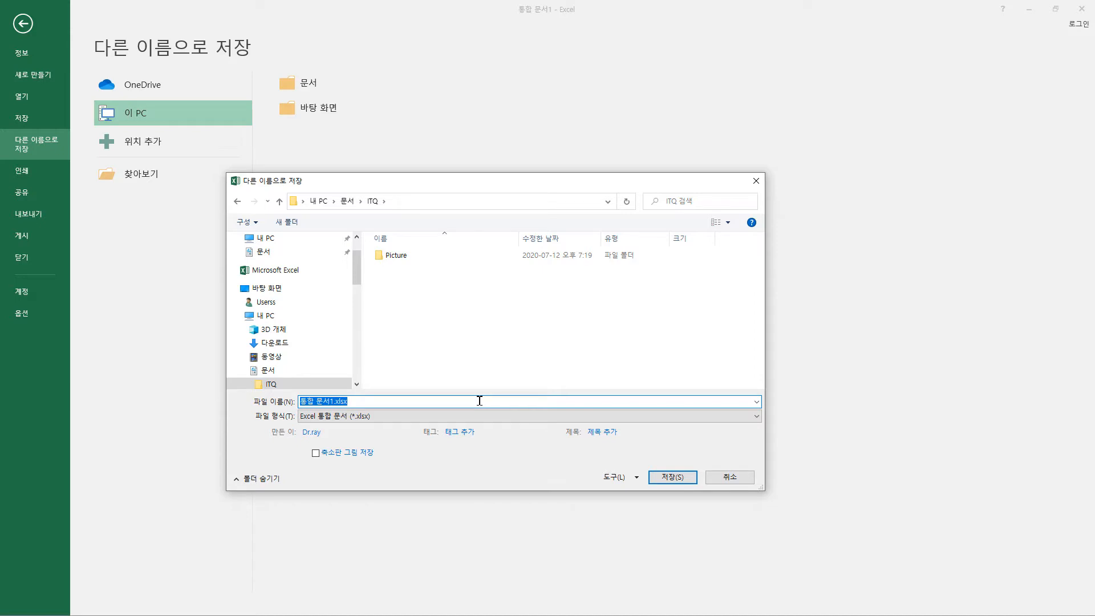
text(12345678-홍길동)
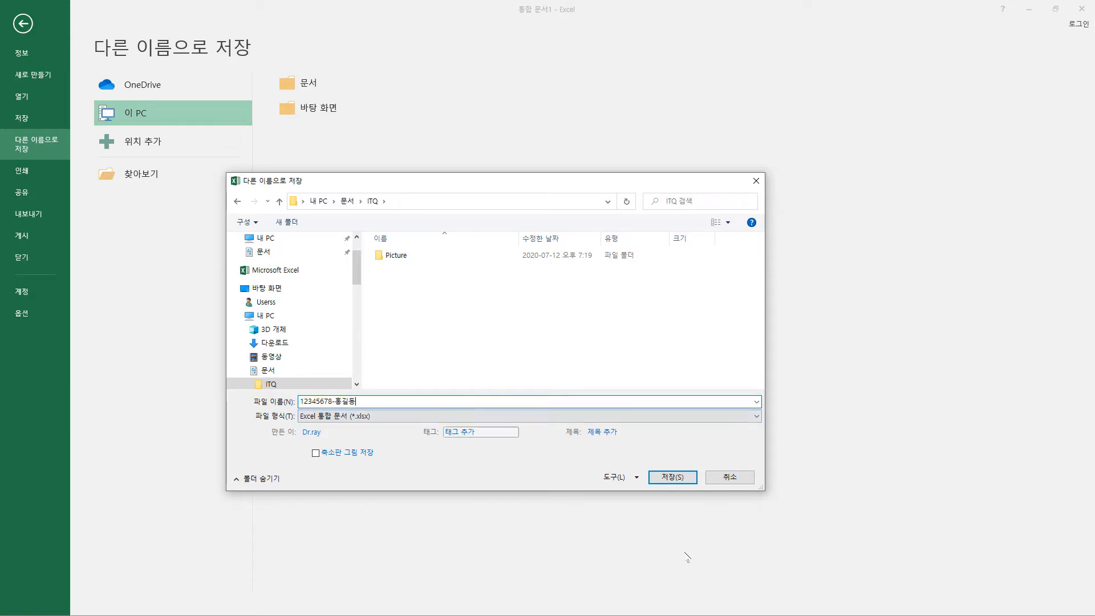
click(684, 488)
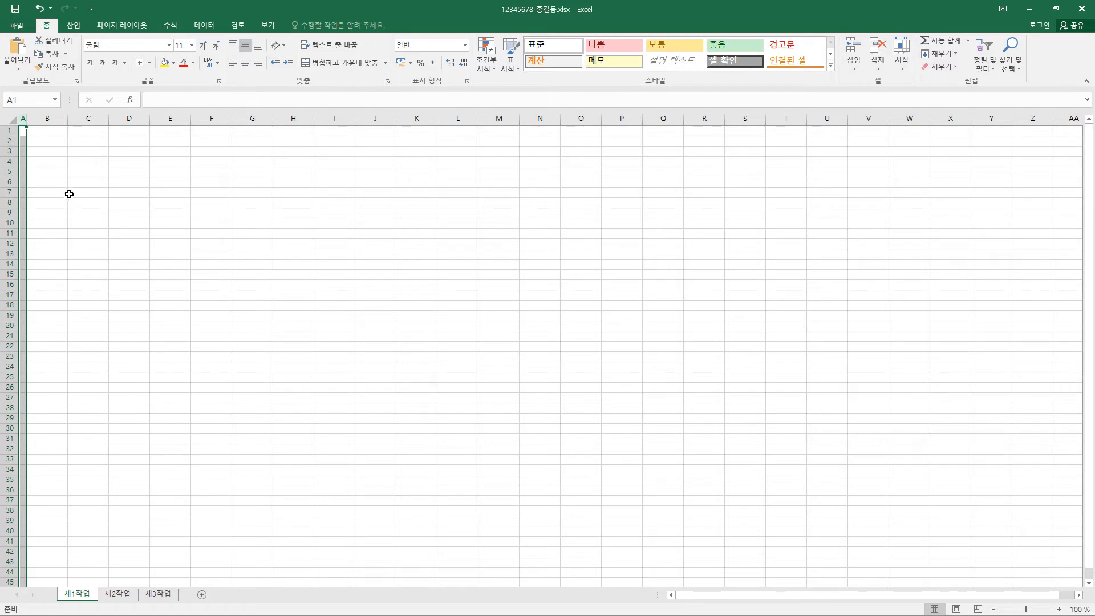
click(46, 163)
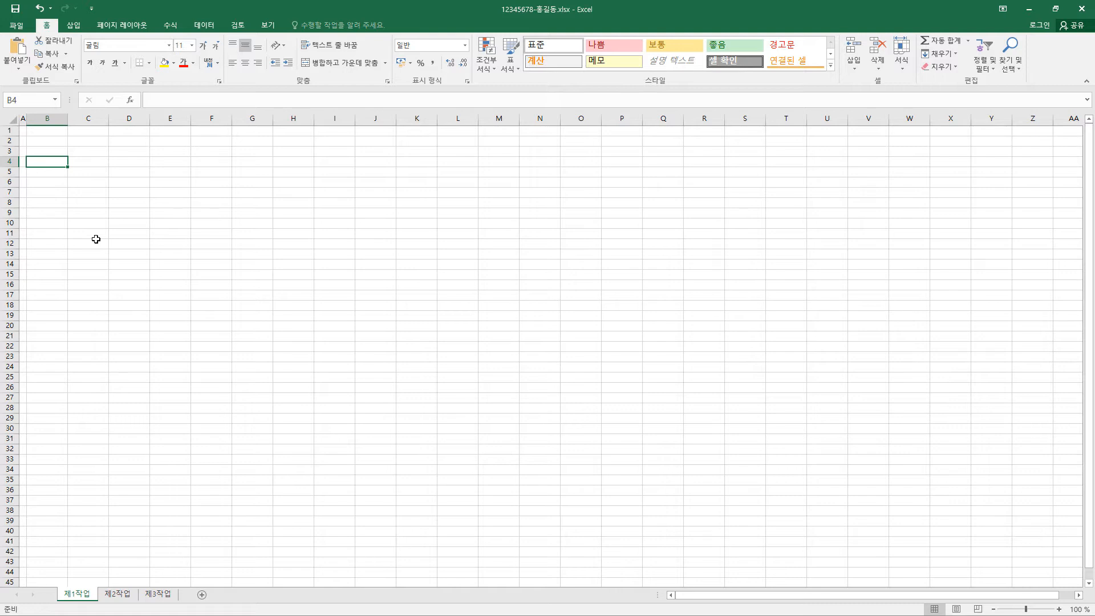
key(ctrl+z)
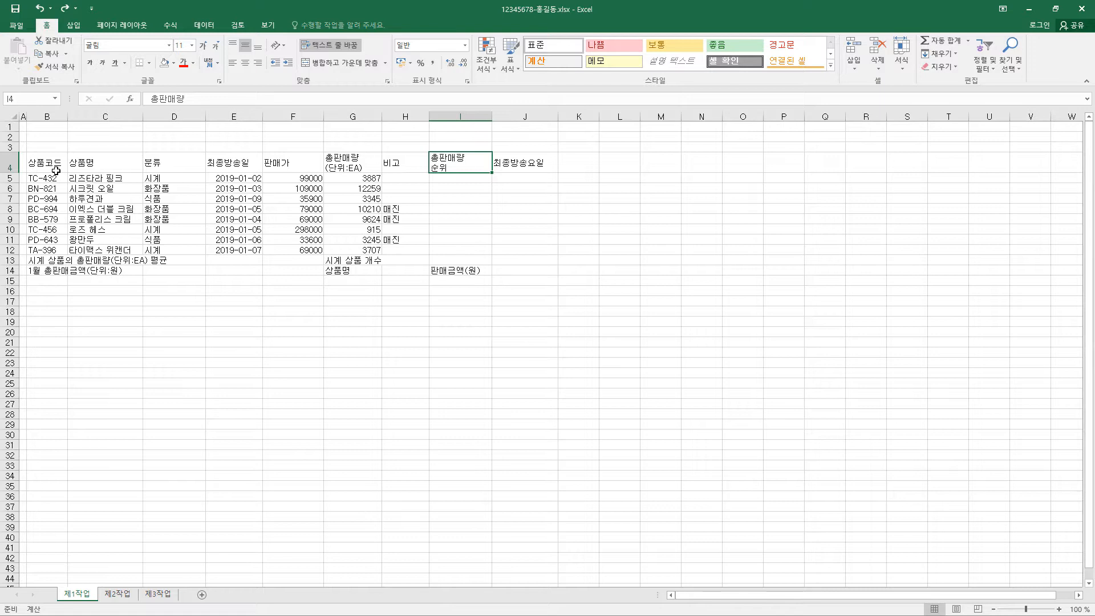
Step: Center the header row B4:J4, the data in B5:E12 and H5:H12, and the labels in G14 and I14 horizontally
drag(54, 168, 527, 163)
drag(41, 179, 228, 251)
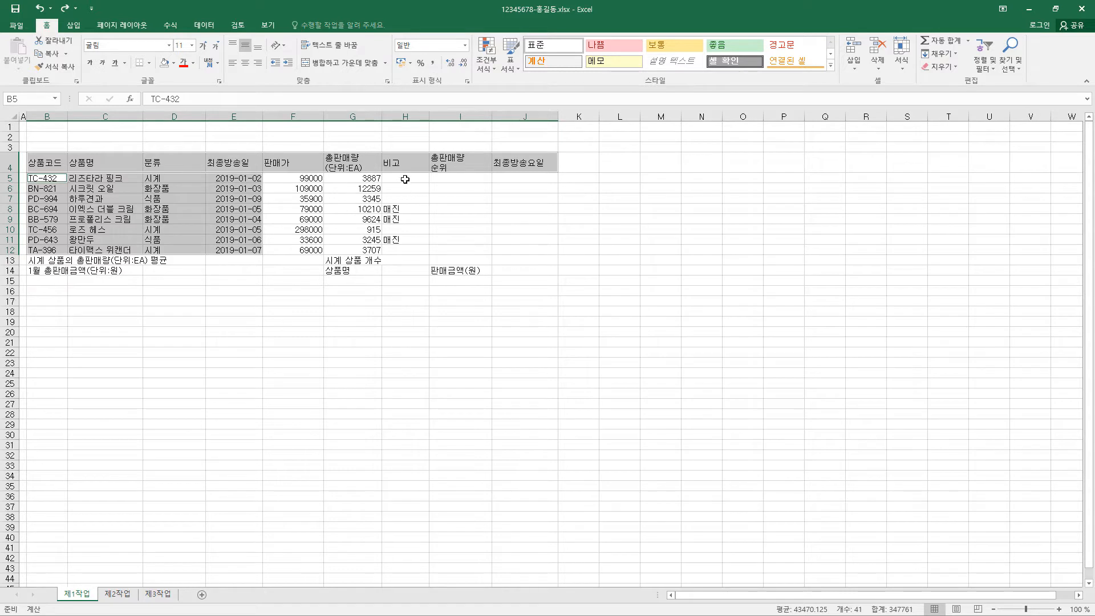
drag(406, 179, 409, 247)
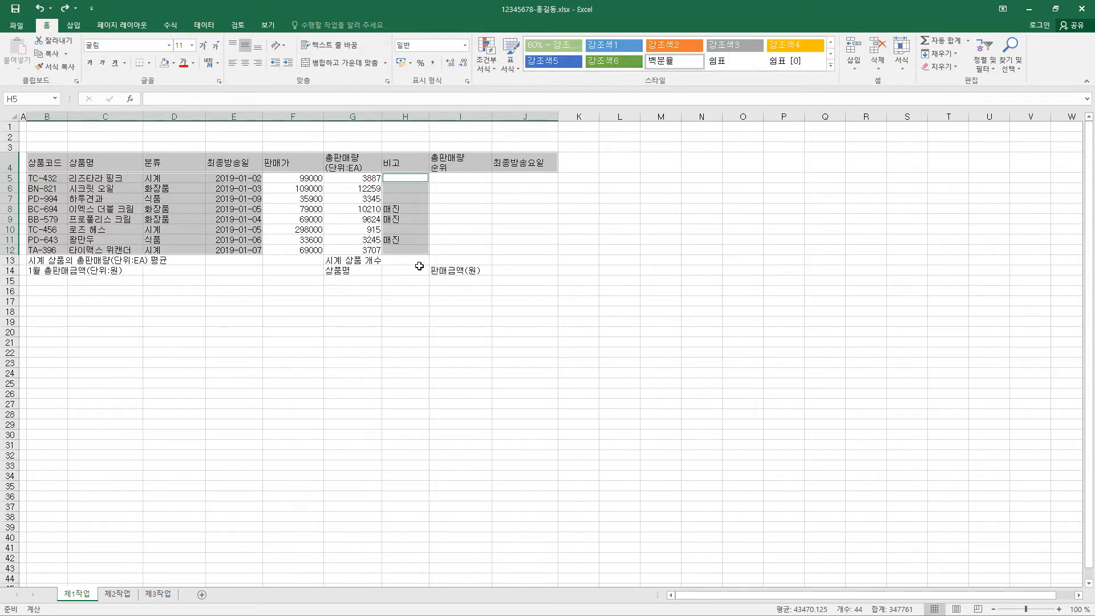
ctrl+click(353, 270)
ctrl+click(460, 270)
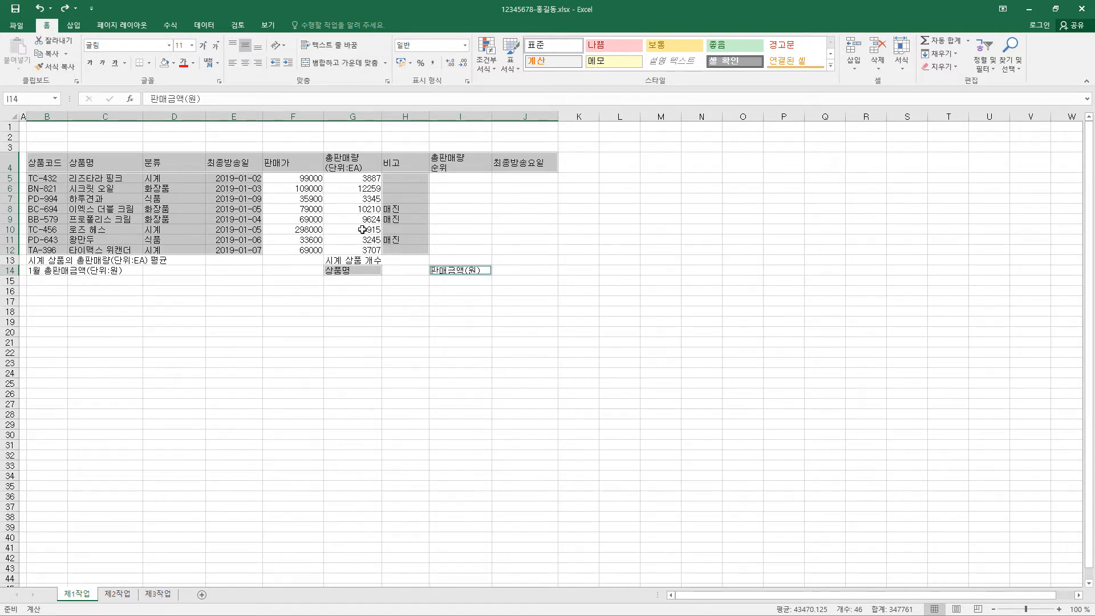
click(248, 66)
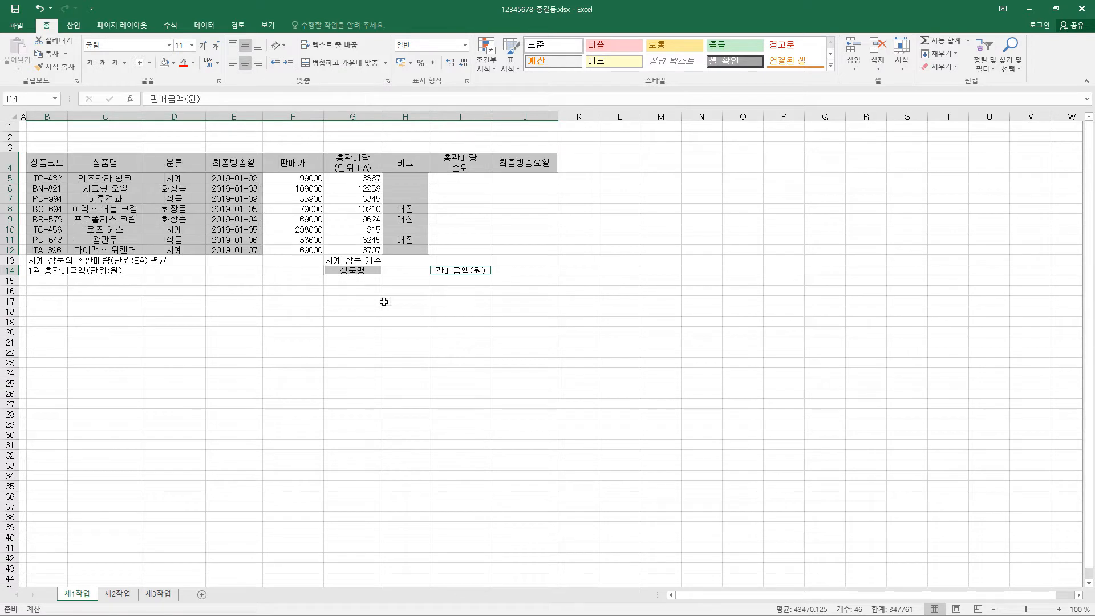
click(51, 163)
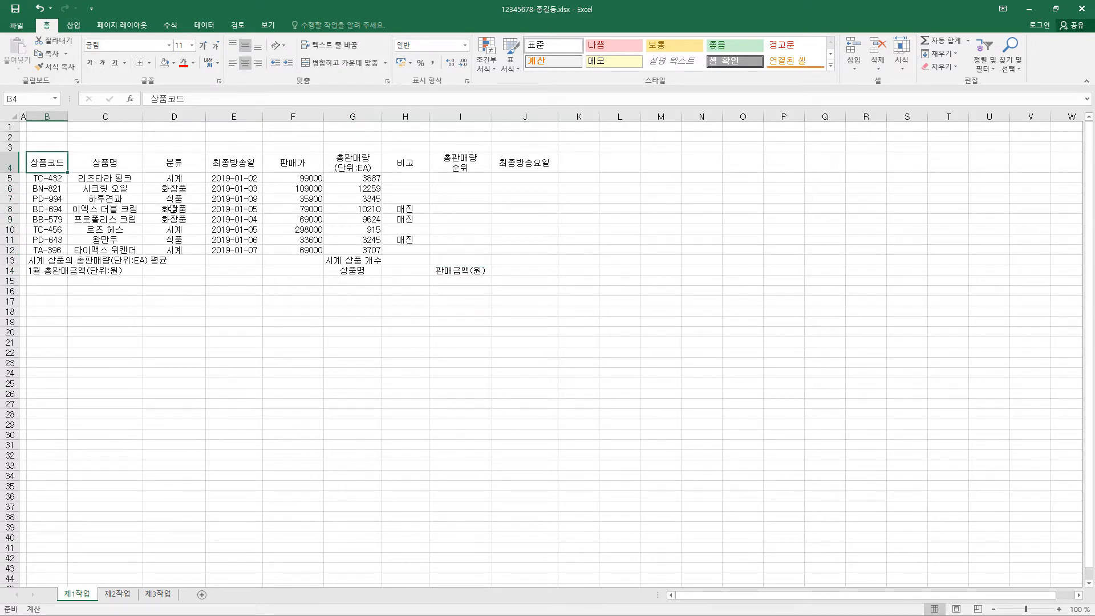
click(248, 178)
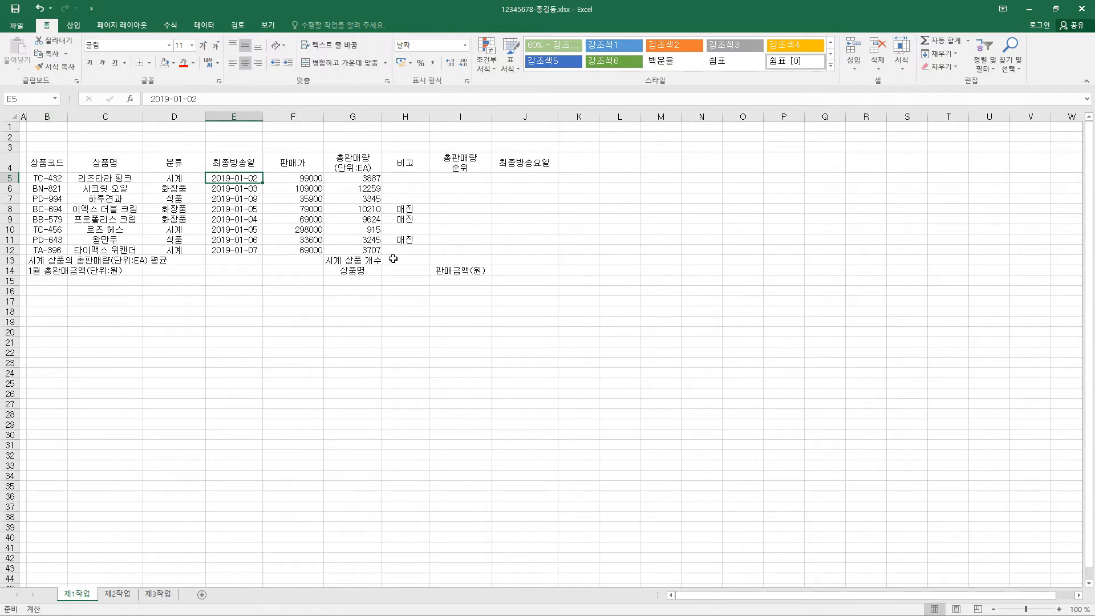
Step: Copy the product name 이엑스 더블 크림 from C8 into H14, beside the 상품명 label
click(404, 270)
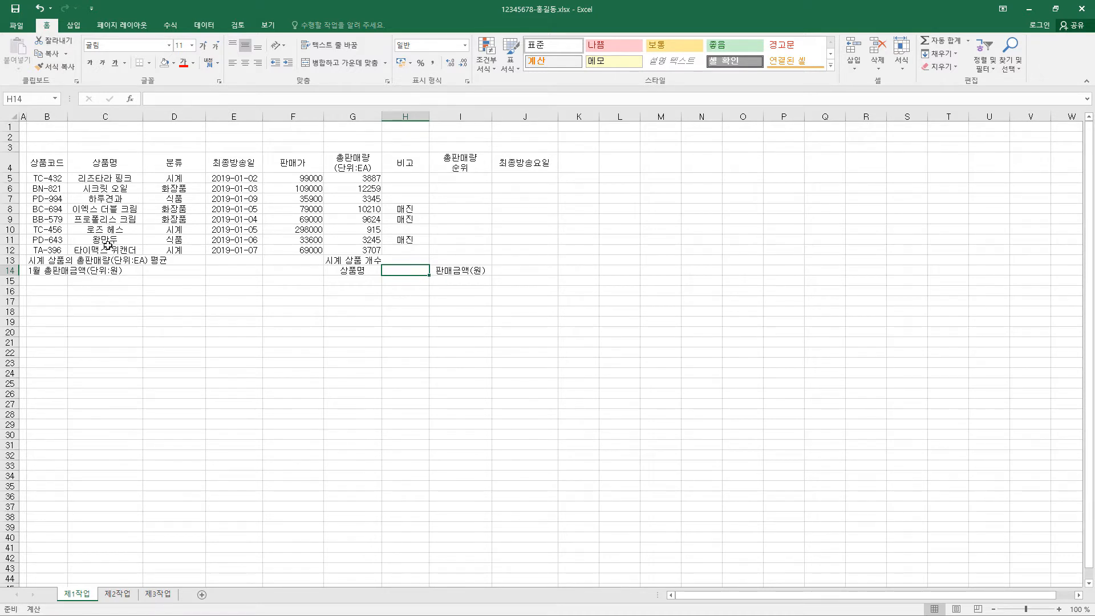
click(125, 208)
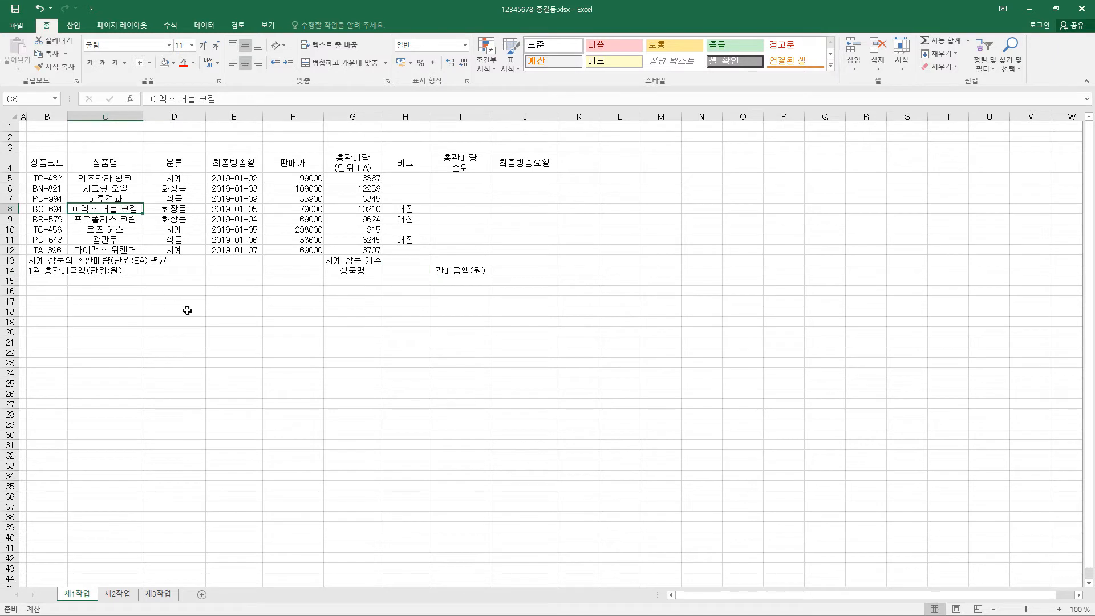
key(ctrl+c)
click(401, 271)
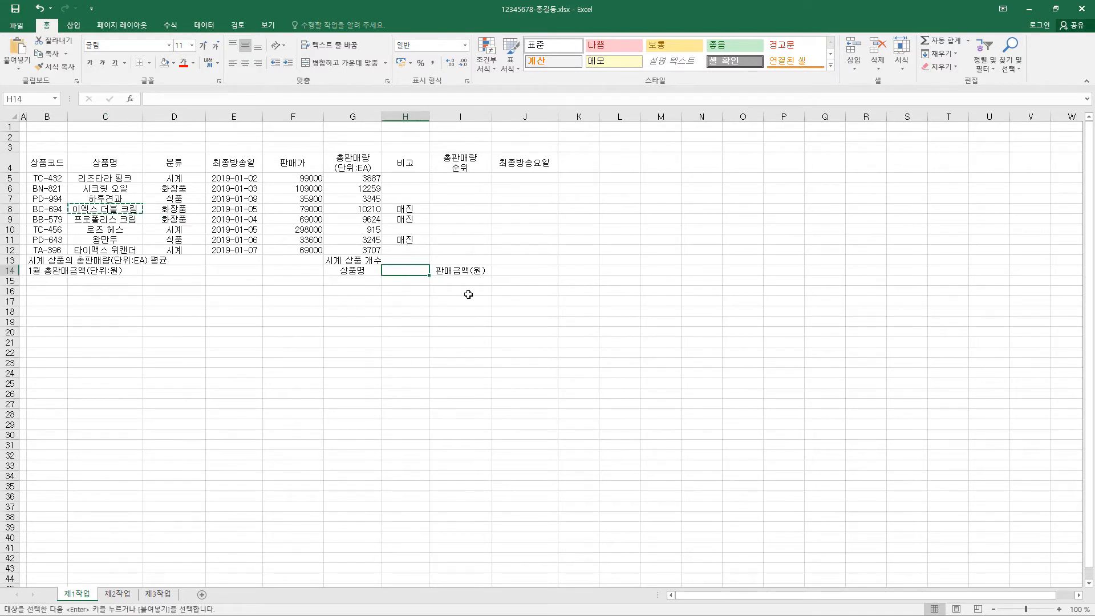
key(ctrl+v)
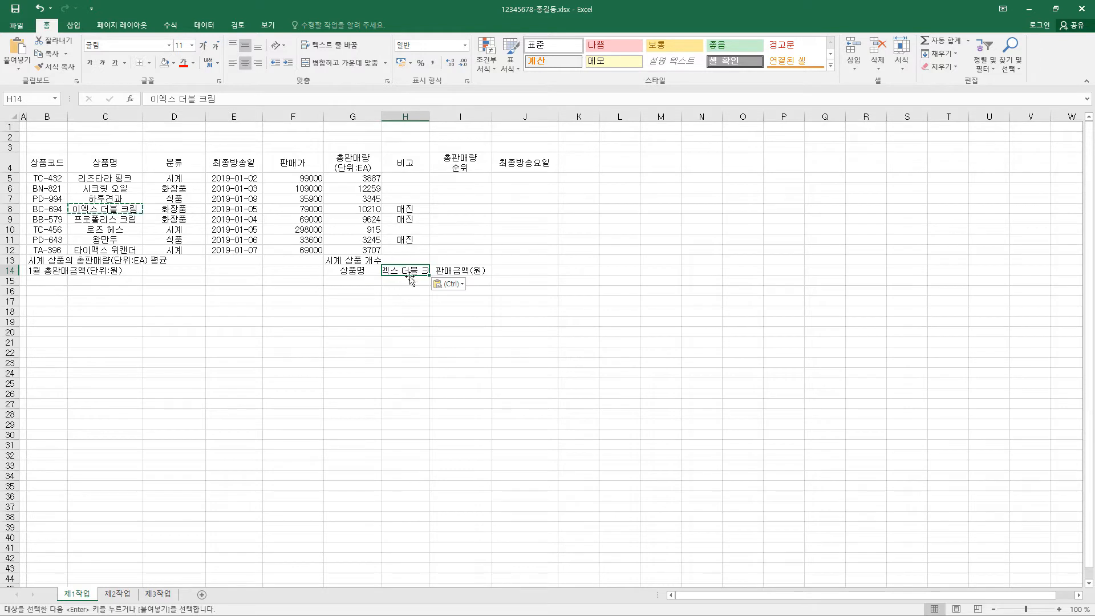
Step: Fit column H's width to the product name in H14 and clear that cell's contents
double_click(428, 116)
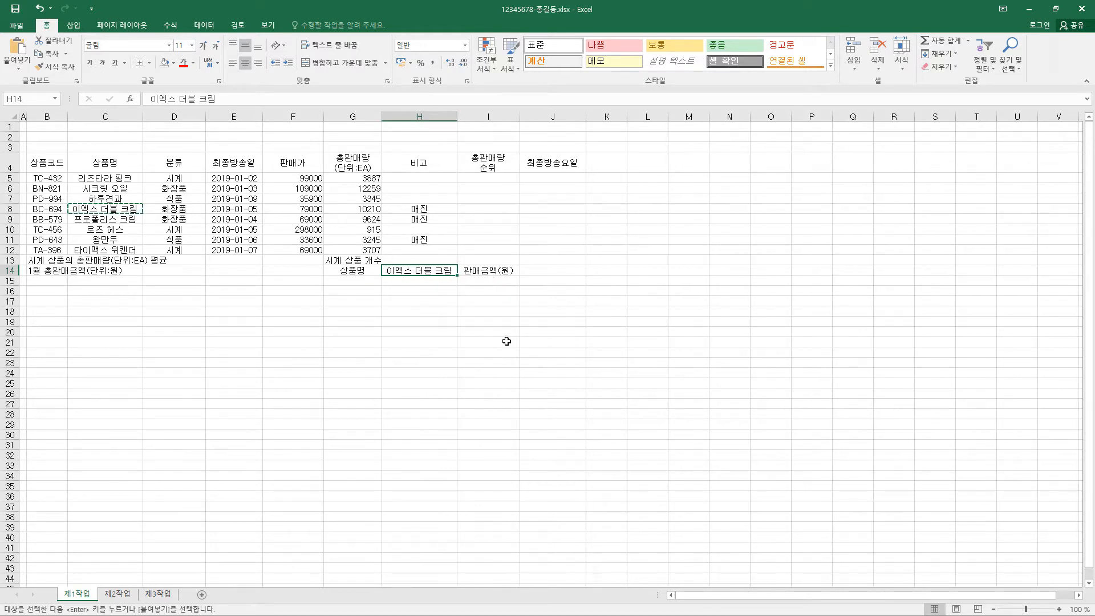
key(Delete)
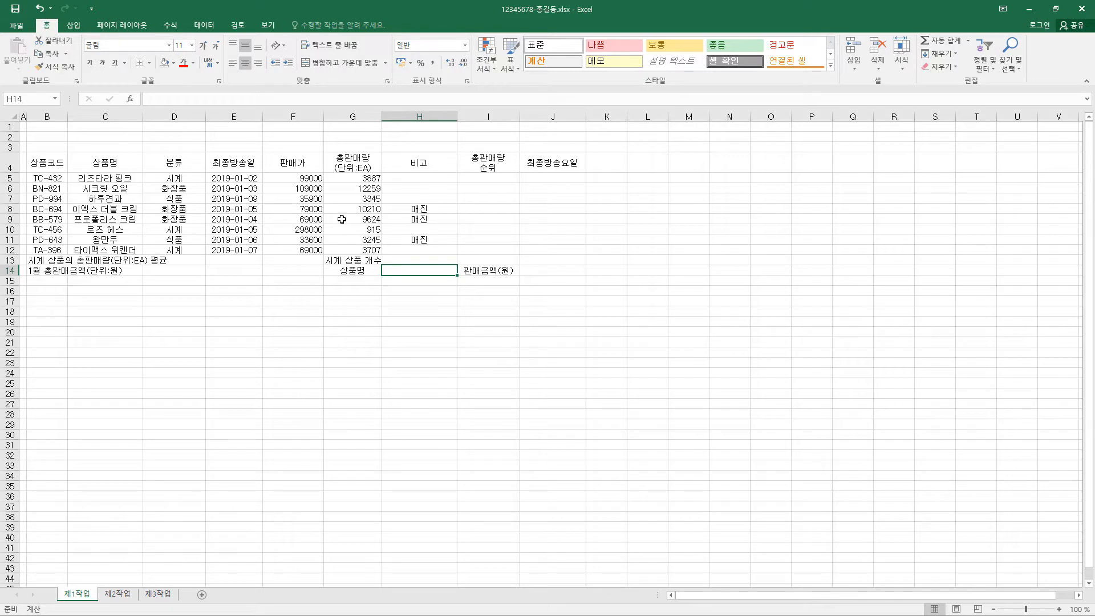
Step: Format the 판매가 values in F5:F12 as accounting (회계) with 0 decimals and no currency symbol (없음)
drag(312, 178, 308, 236)
drag(307, 246, 307, 246)
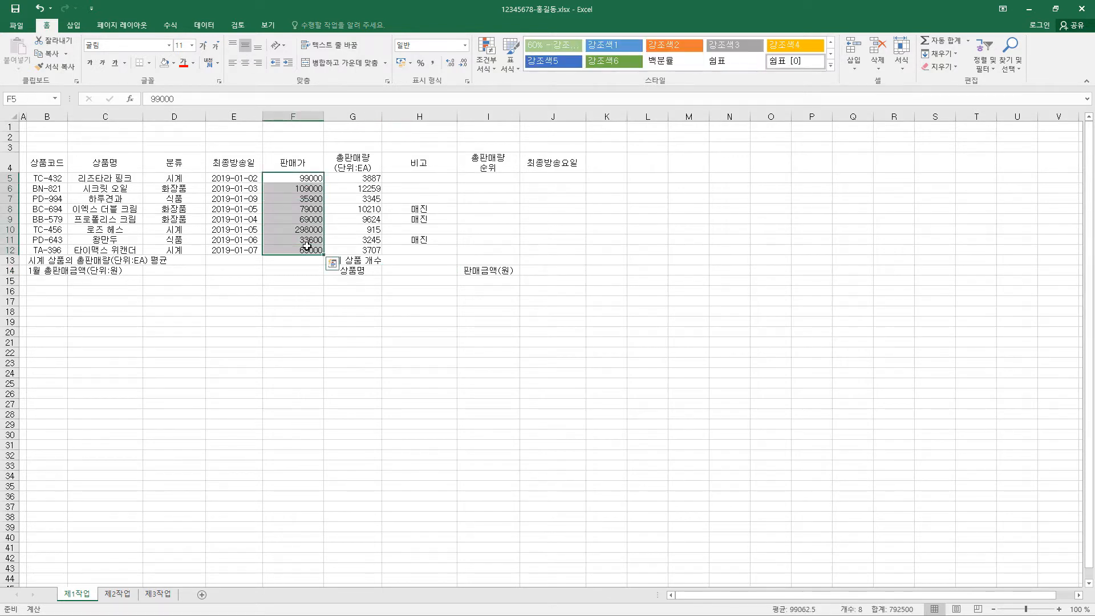
key(ctrl+1)
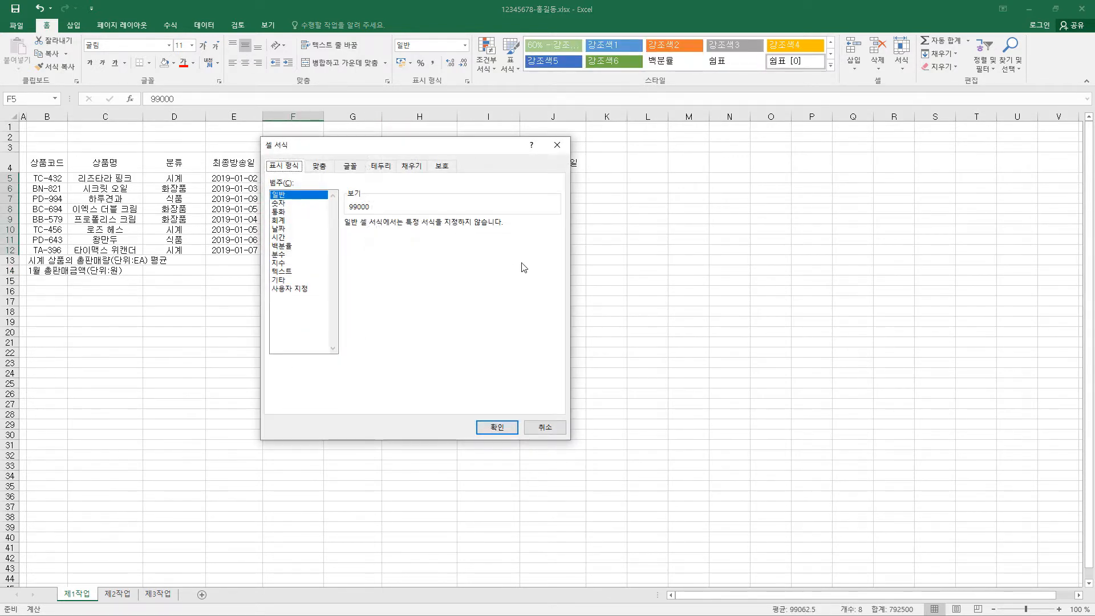
click(285, 220)
click(556, 240)
click(398, 252)
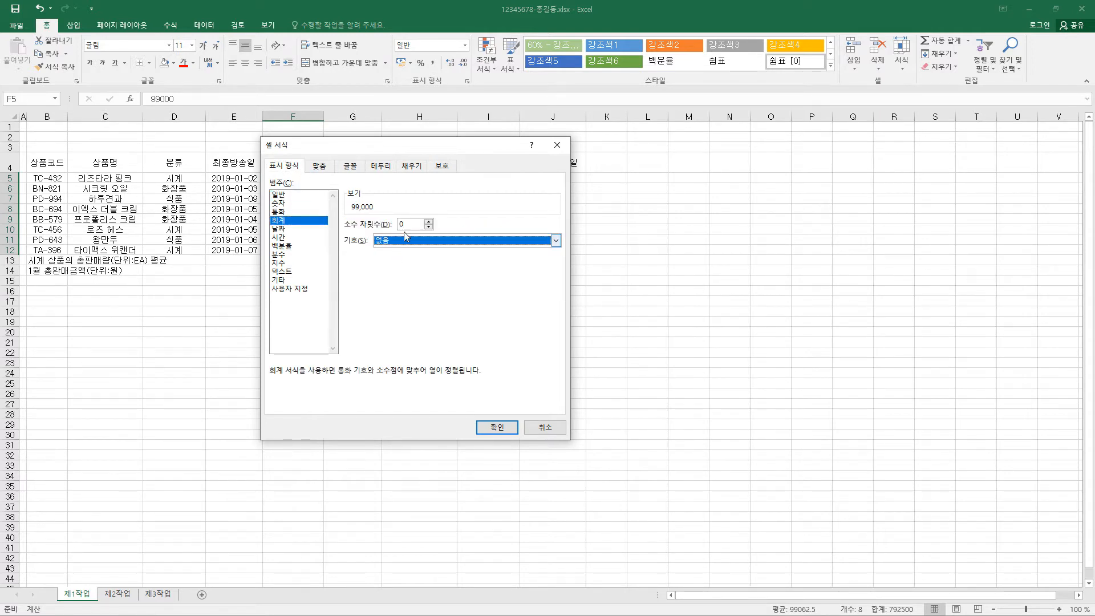
click(497, 428)
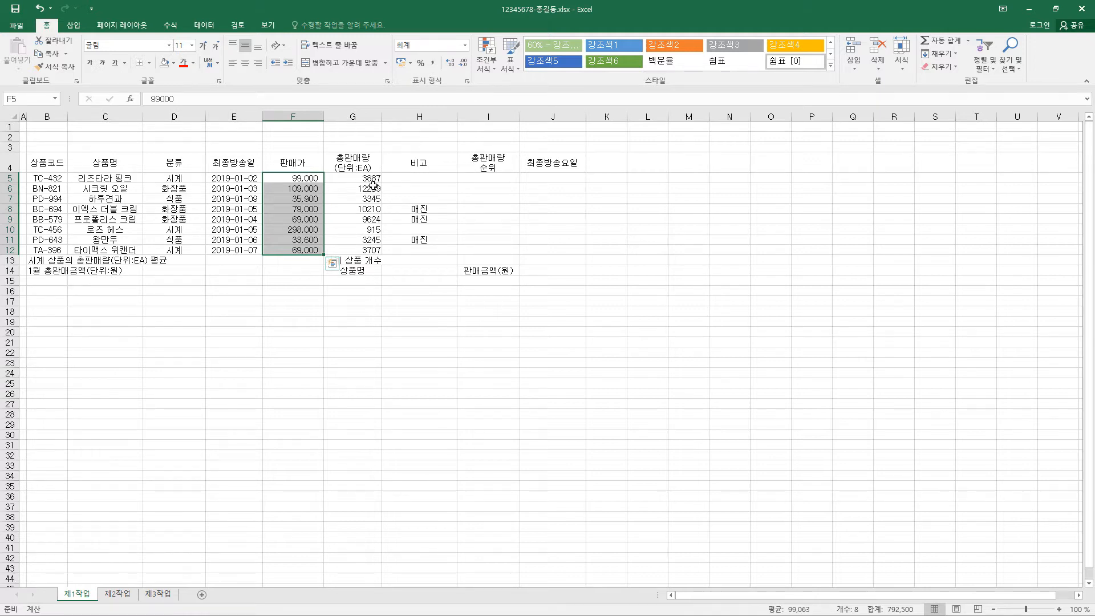
Step: Format the 총판매량 values in G5:G12 as numbers (숫자) with the thousands separator
drag(367, 179, 369, 251)
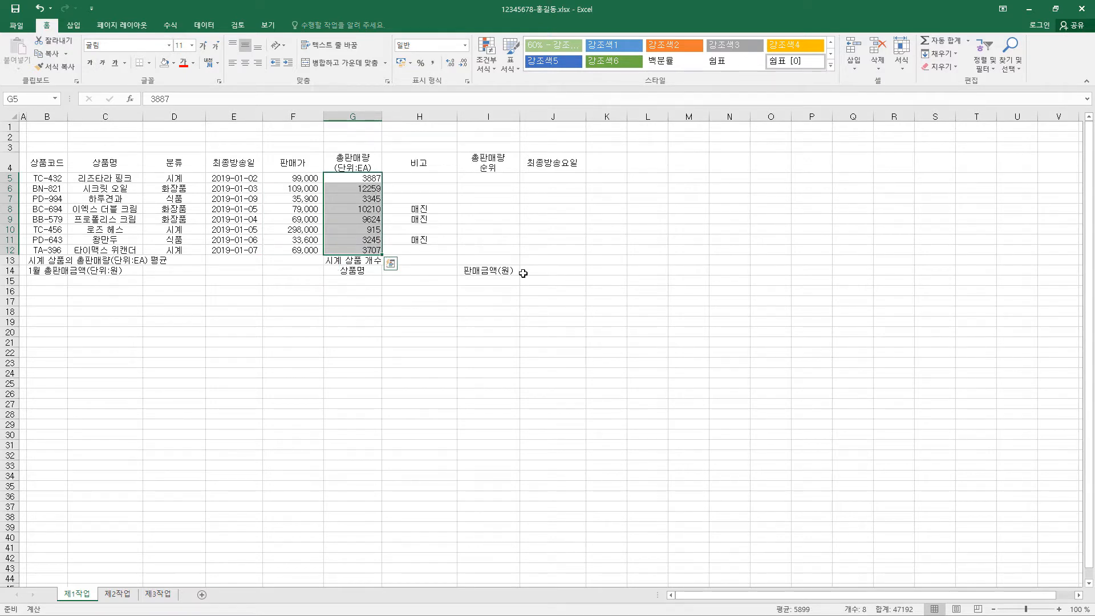
key(ctrl+1)
click(297, 204)
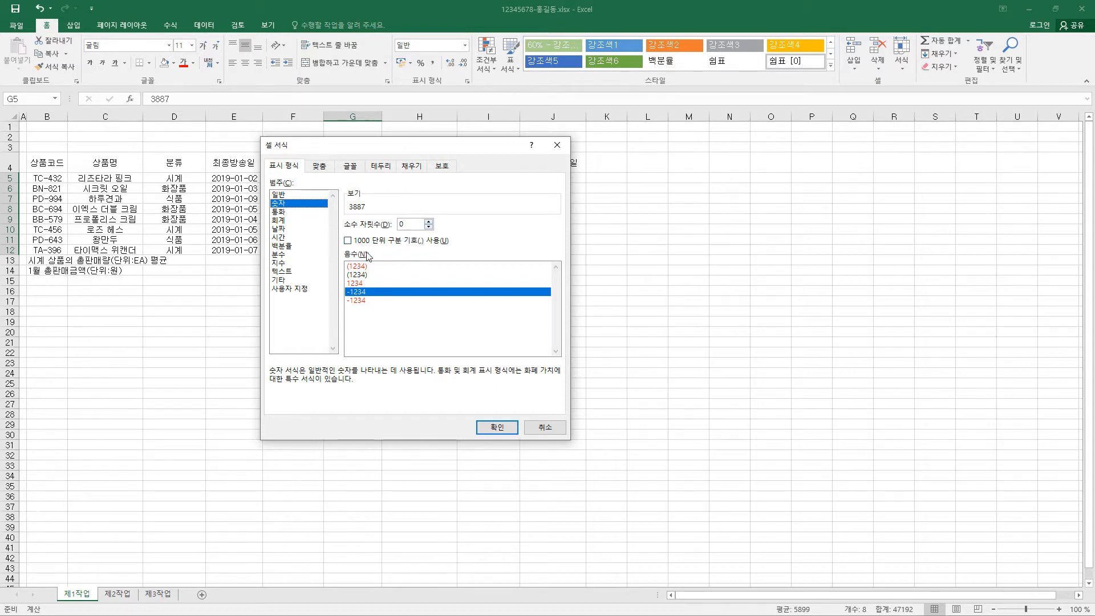
click(348, 241)
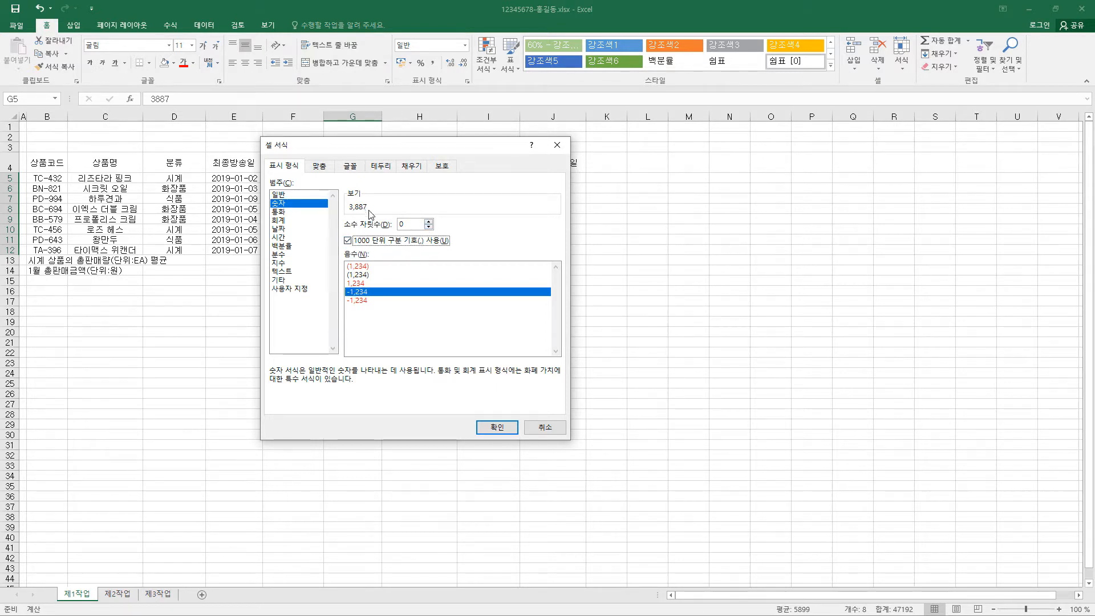
click(503, 429)
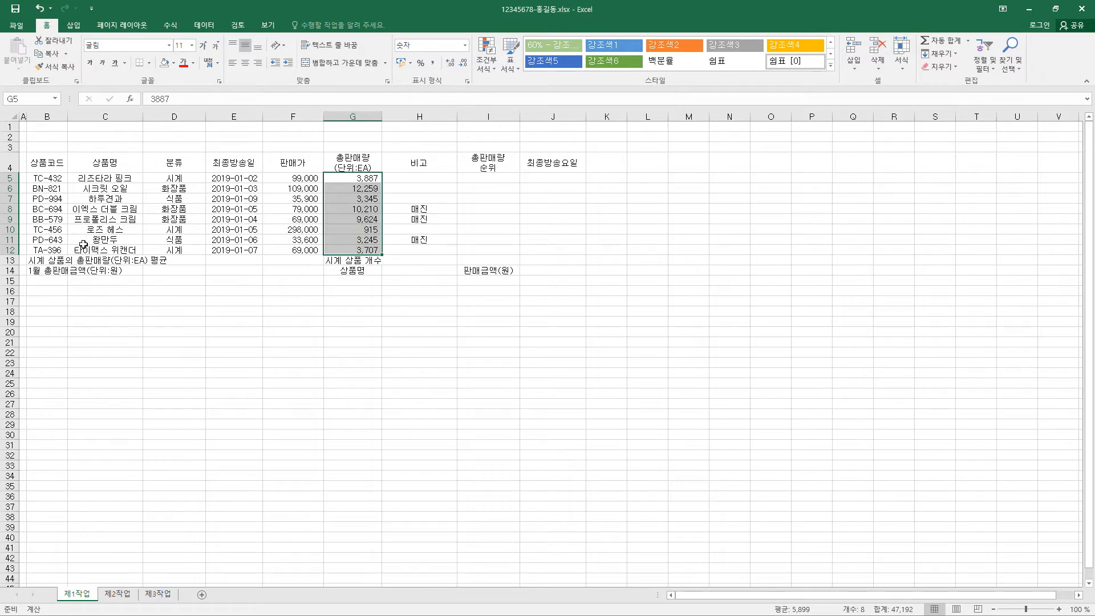
Step: Merge and center each of the ranges B13:D13, B14:D14, F13:F14 and G13:I13
drag(44, 262, 160, 264)
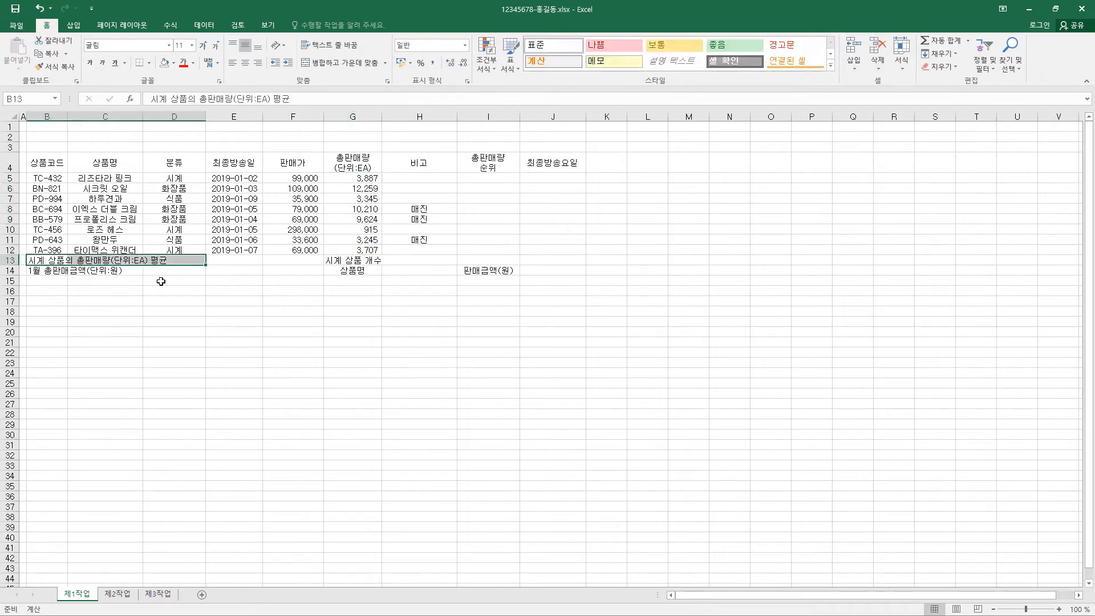
ctrl+drag(46, 272, 165, 270)
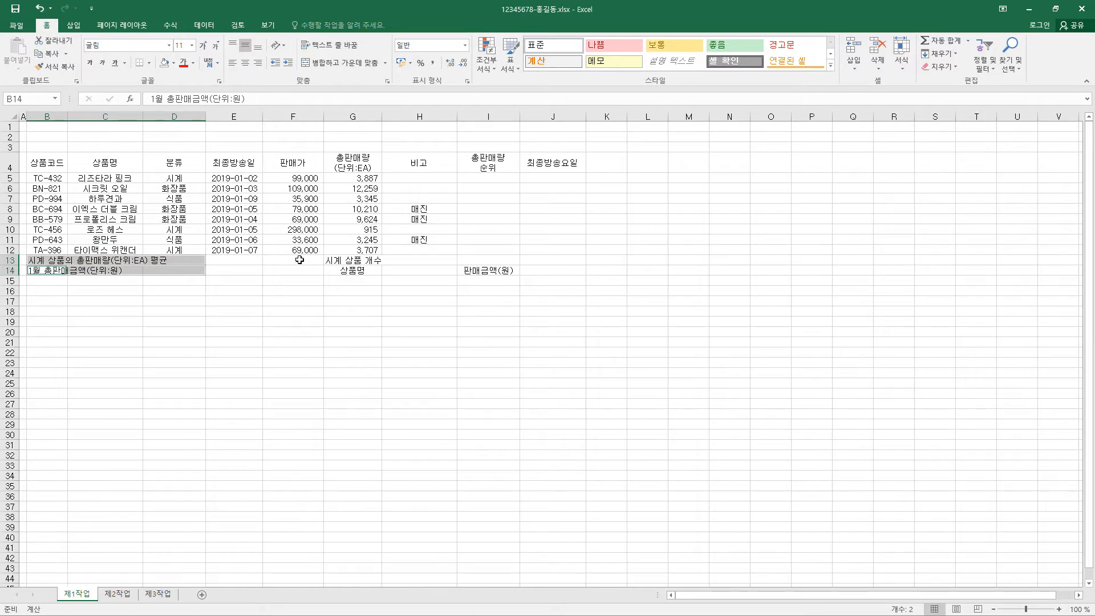
ctrl+drag(300, 260, 477, 258)
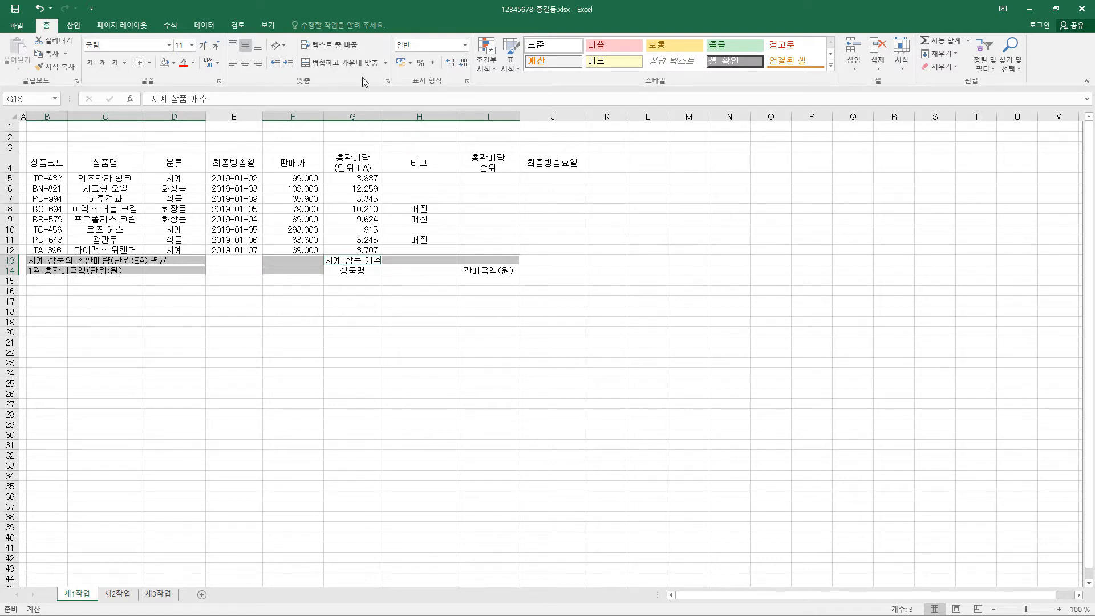
click(335, 65)
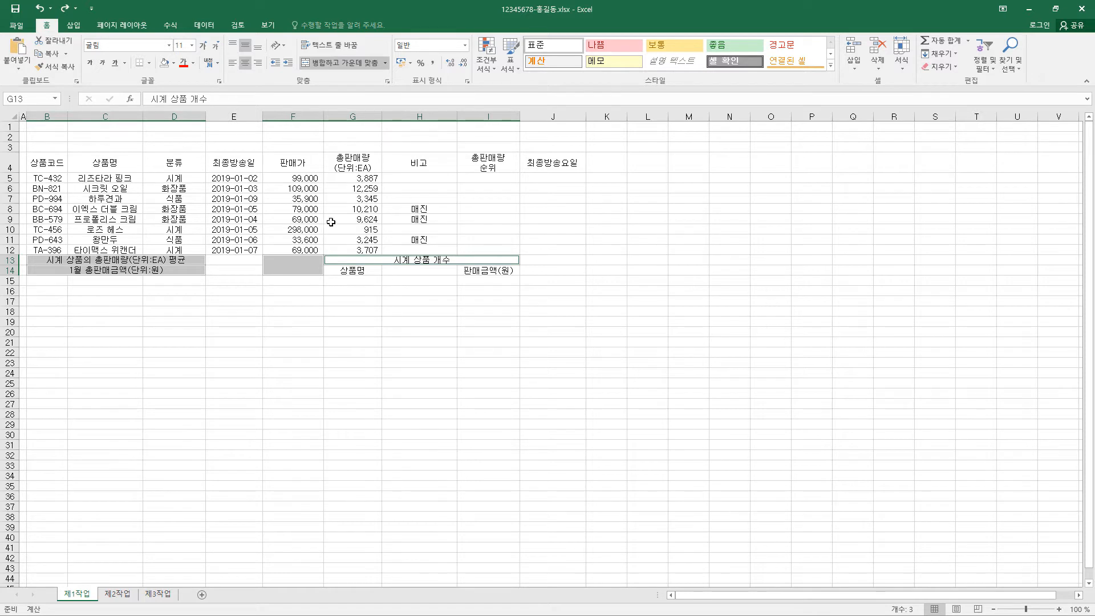
Step: Set the height of rows 1 to 3 to 23
drag(10, 126, 7, 147)
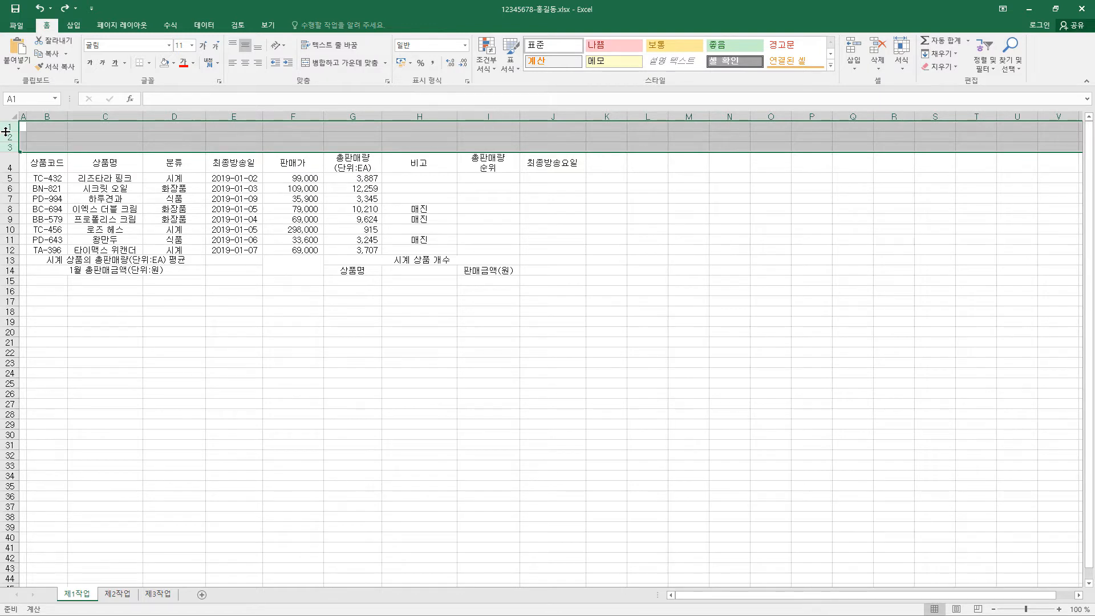
right_click(7, 133)
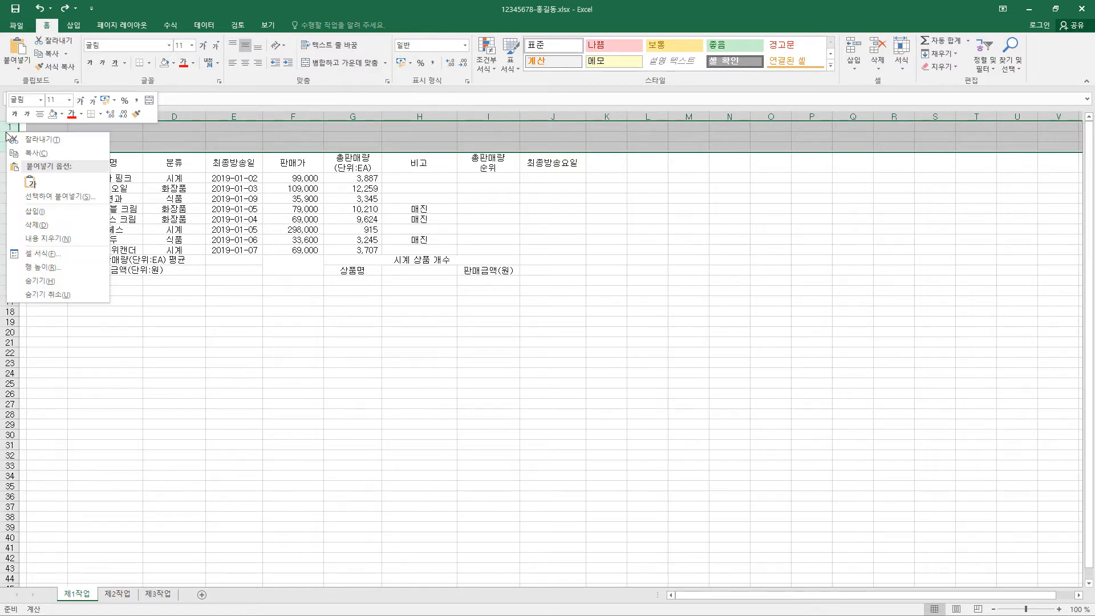
click(42, 267)
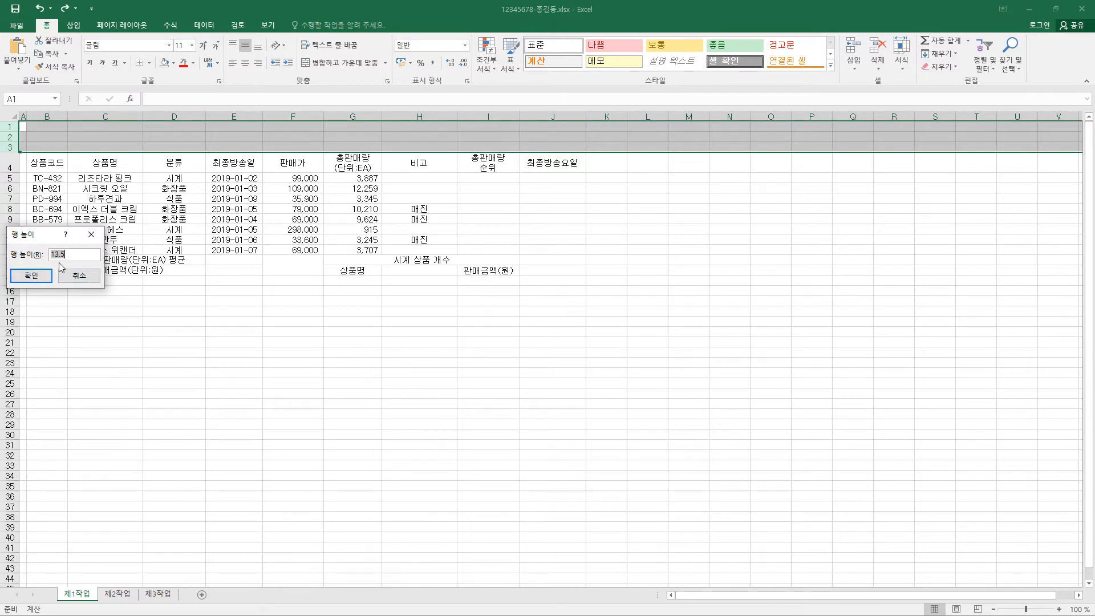
text(23)
click(33, 280)
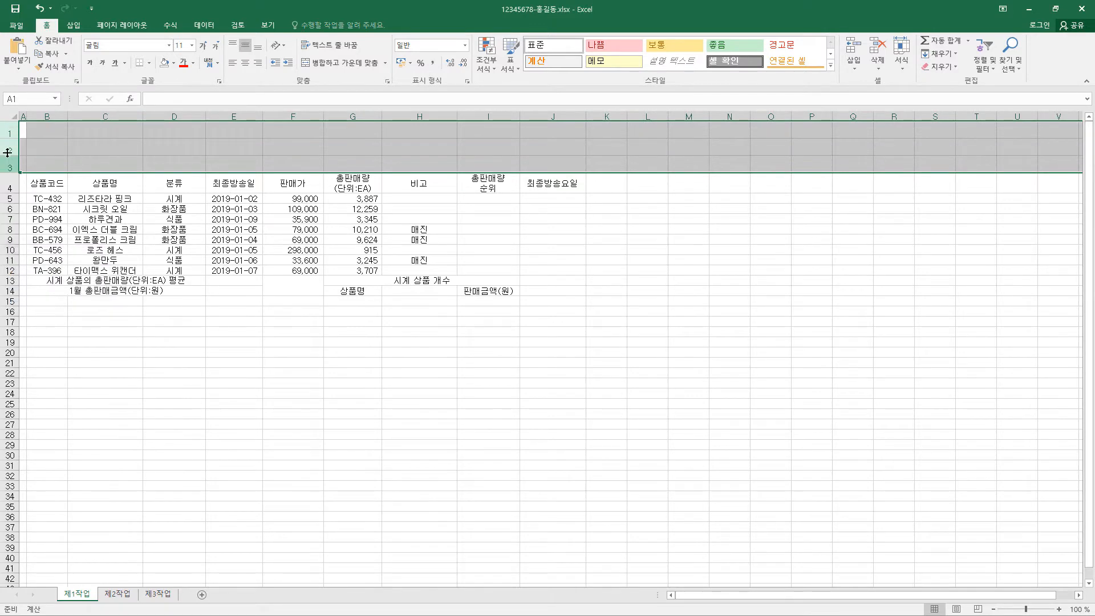
drag(15, 155, 15, 155)
Step: Draw a trapezoid about 1.8 cm by 15.45 cm over rows 1–3, from column B into G, and enter the title ZS 홈쇼핑 1월 판매 현황
click(74, 25)
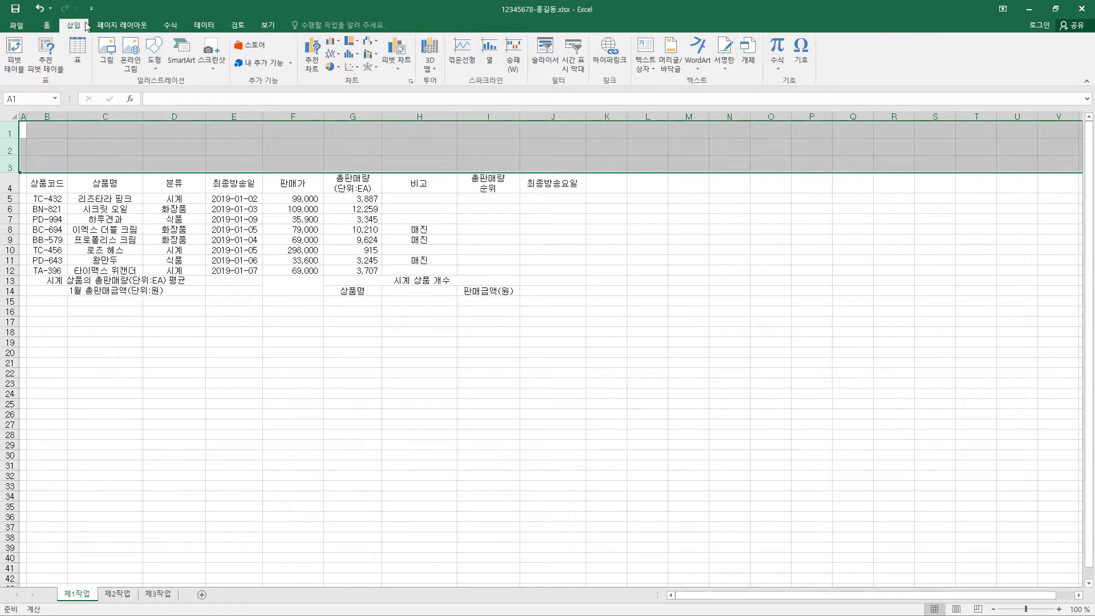
click(157, 61)
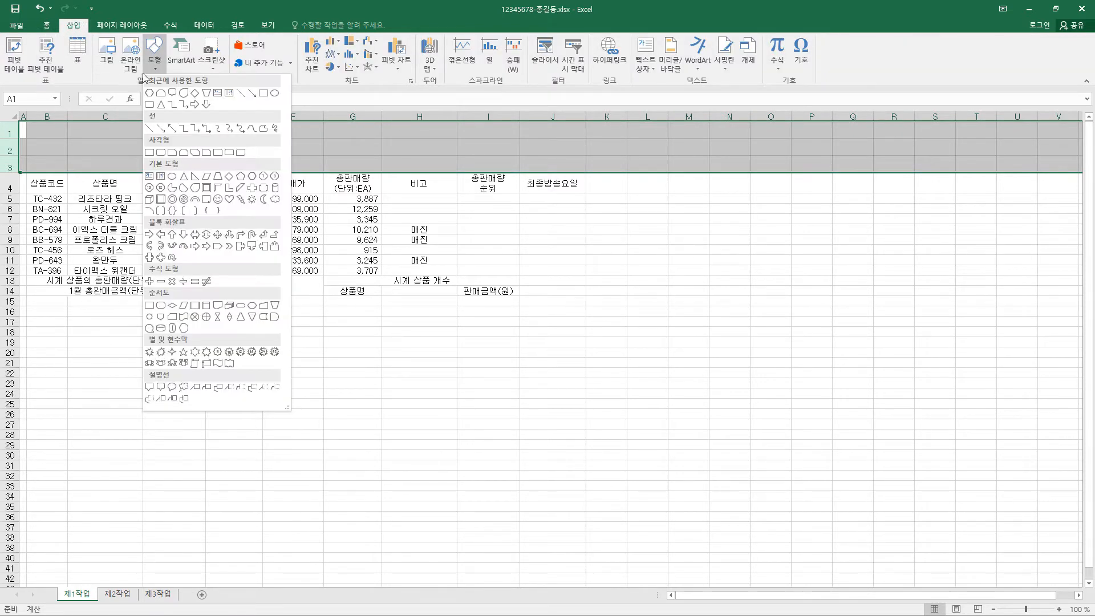
click(220, 176)
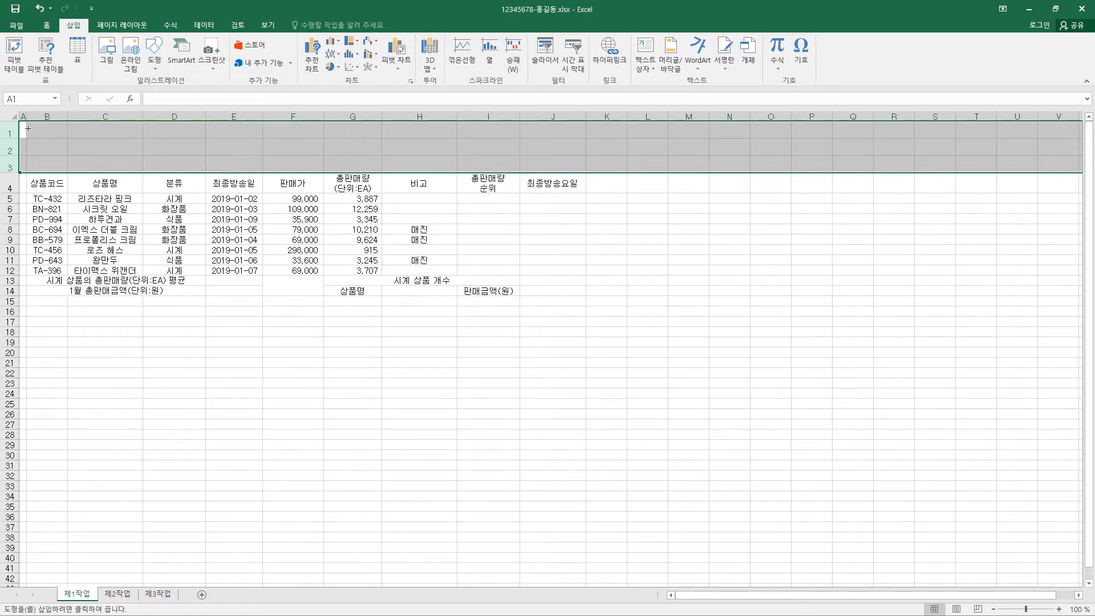
mouse_move(27, 128)
mouse_down()
mouse_move(196, 166)
mouse_move(361, 166)
mouse_up()
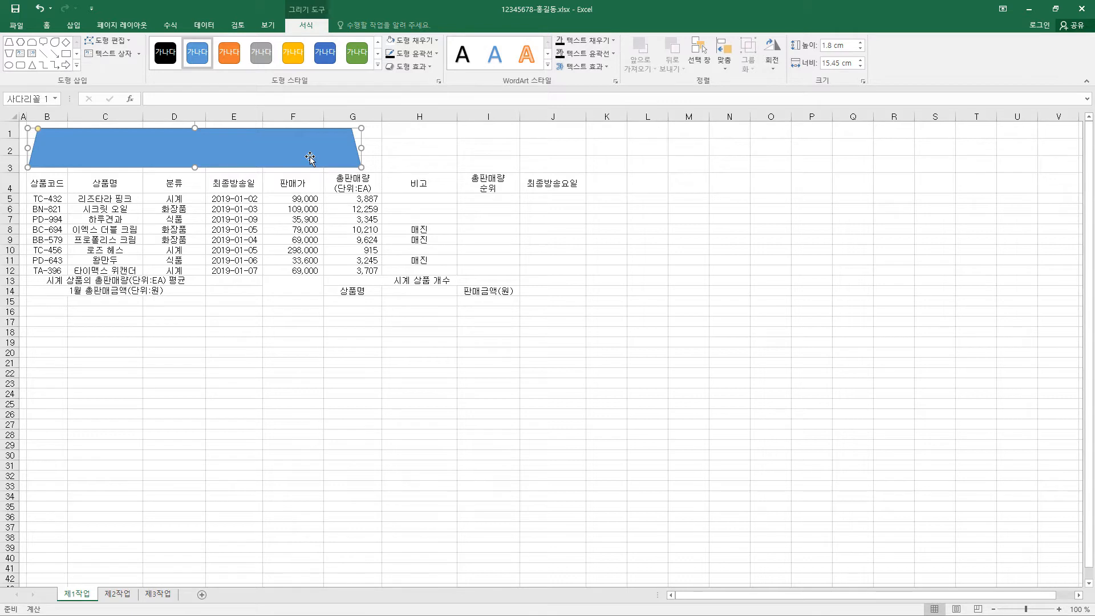
key(ctrl+v)
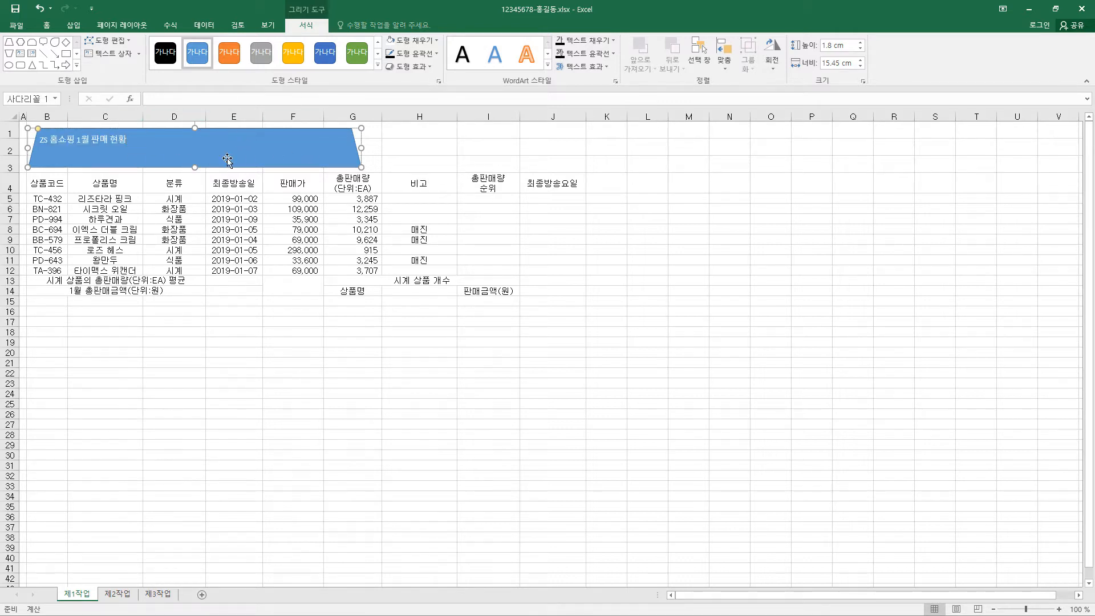
Step: Format the trapezoid's title text as 굴림, 24 pt, black and bold
click(47, 25)
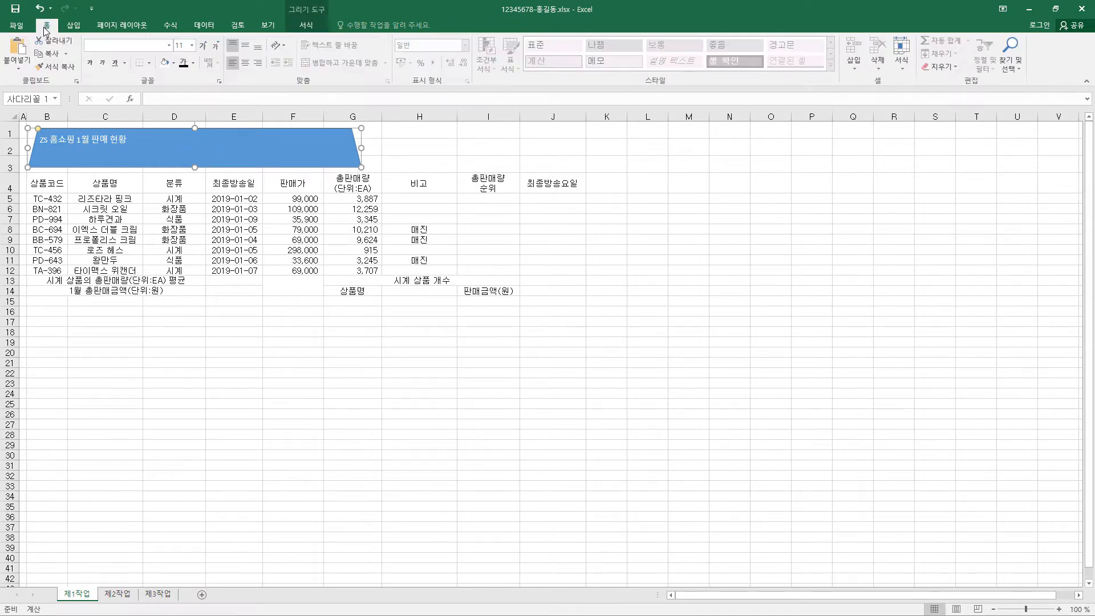
click(170, 45)
click(138, 140)
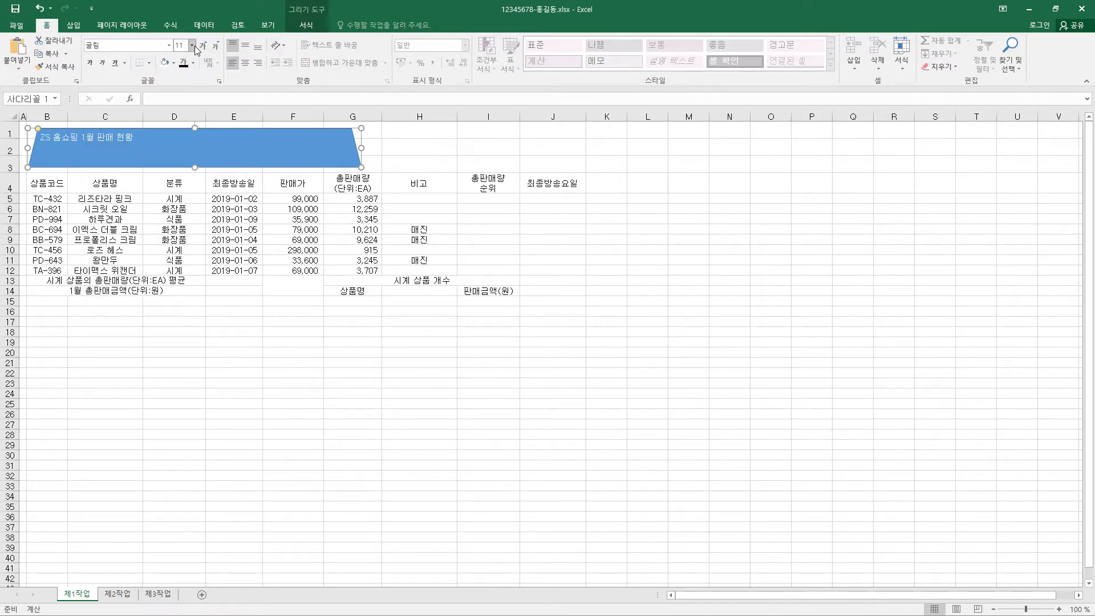
click(192, 45)
click(183, 174)
click(193, 63)
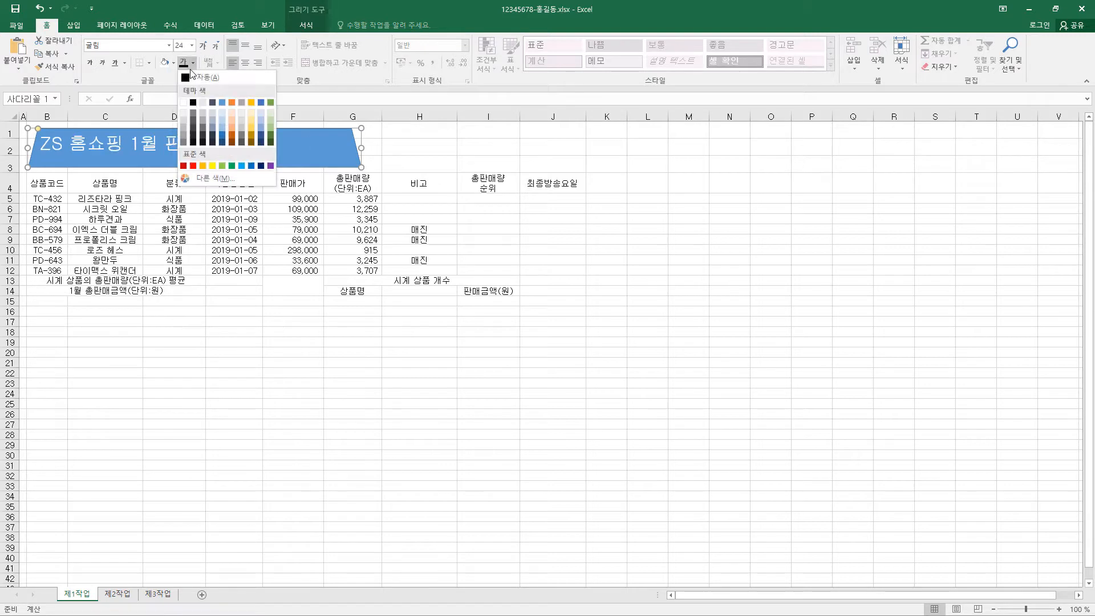
click(194, 104)
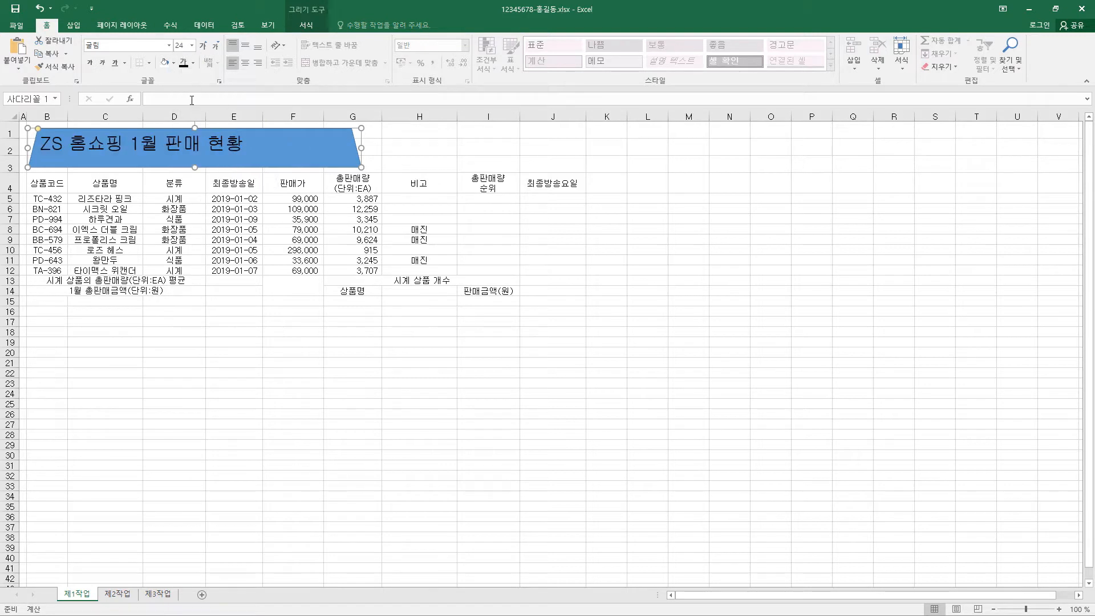
click(94, 66)
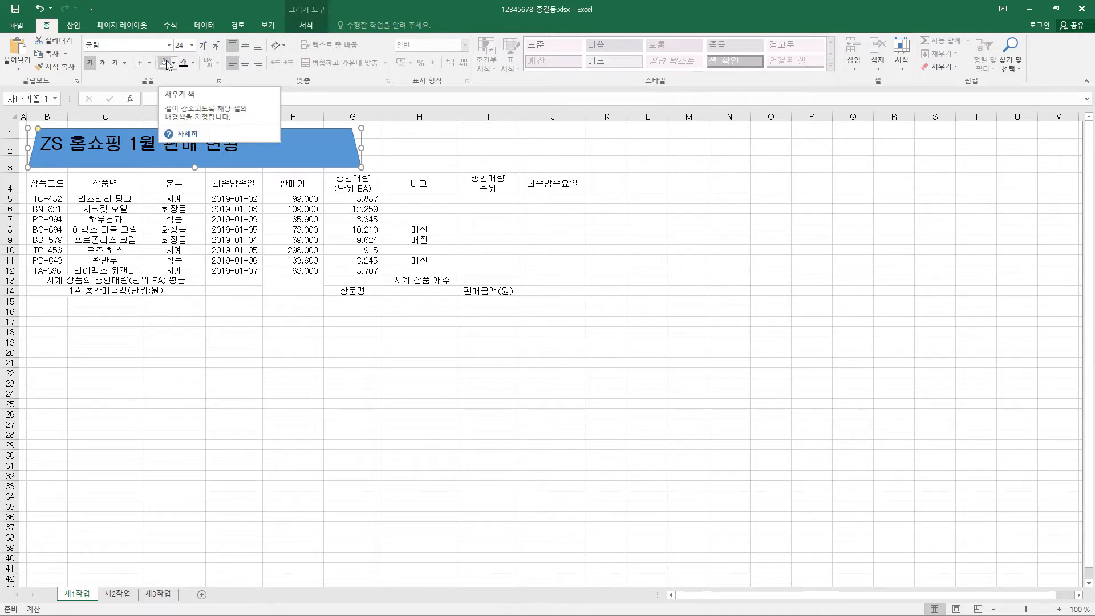
Step: Fill the title trapezoid with standard yellow and give it a black outline with a ¾ pt weight
click(308, 27)
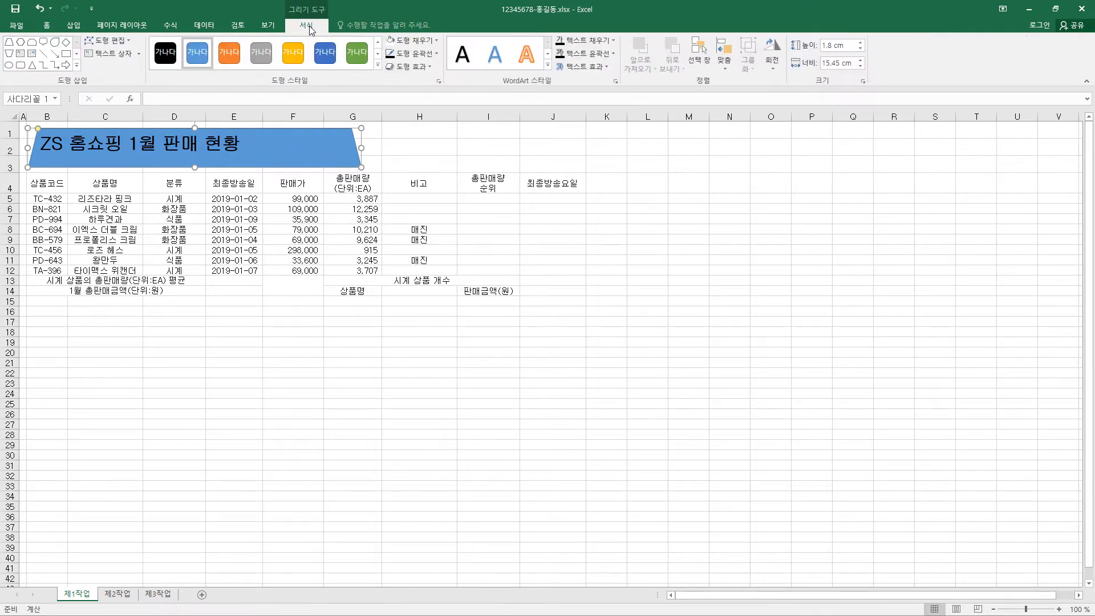
click(412, 40)
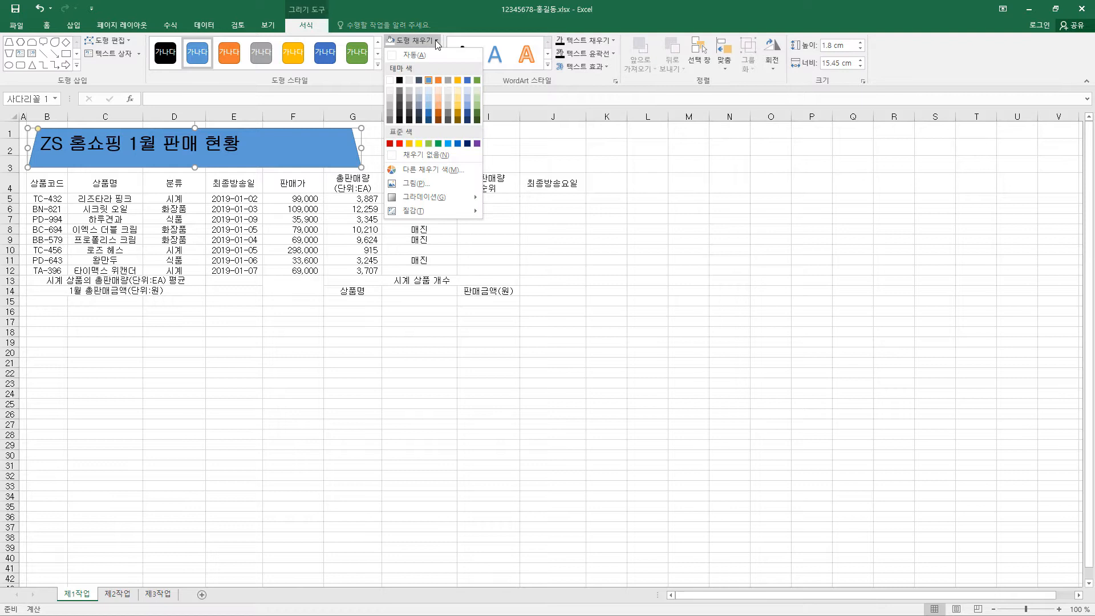
click(419, 144)
click(436, 56)
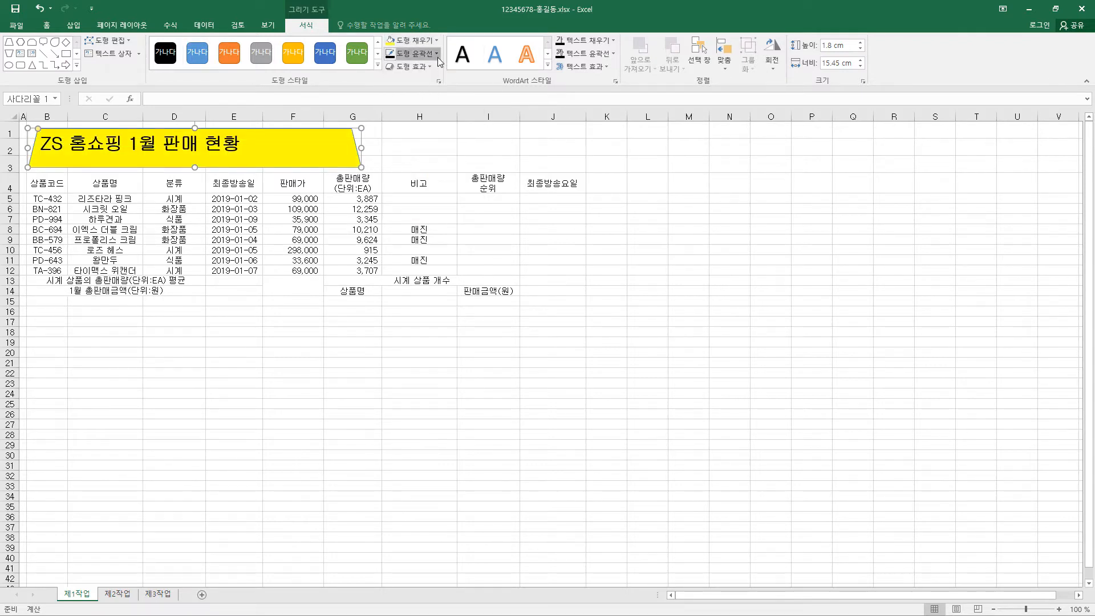
click(399, 93)
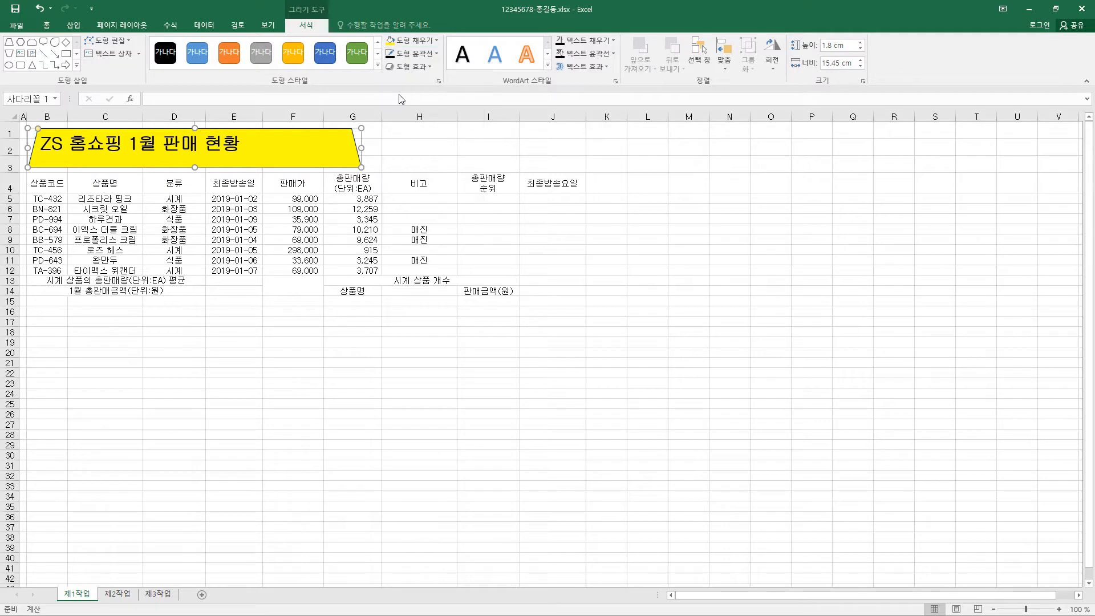
click(437, 55)
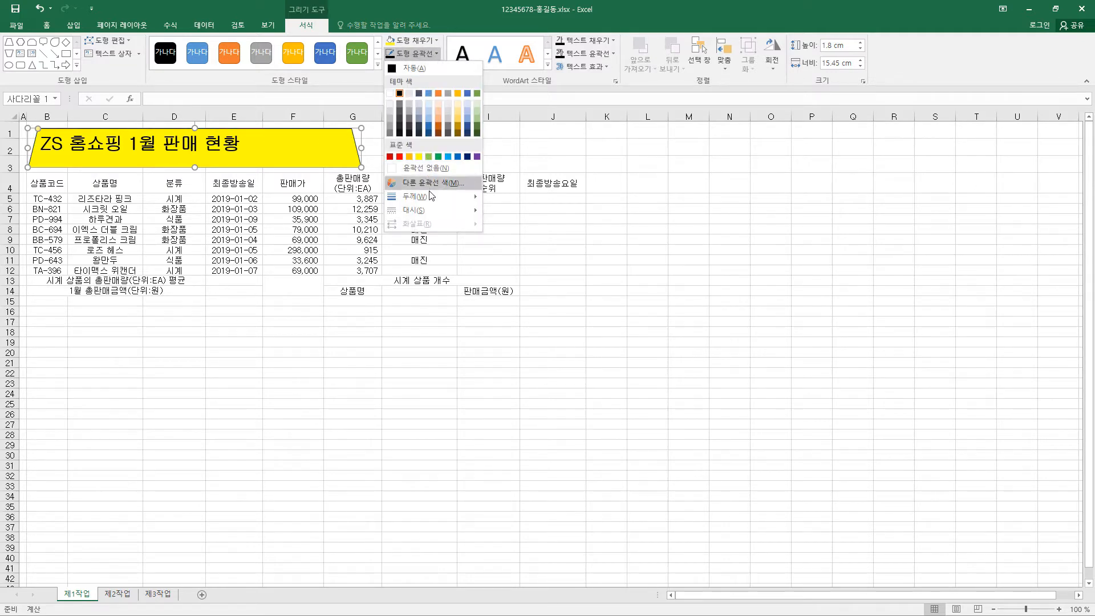
mouse_move(422, 196)
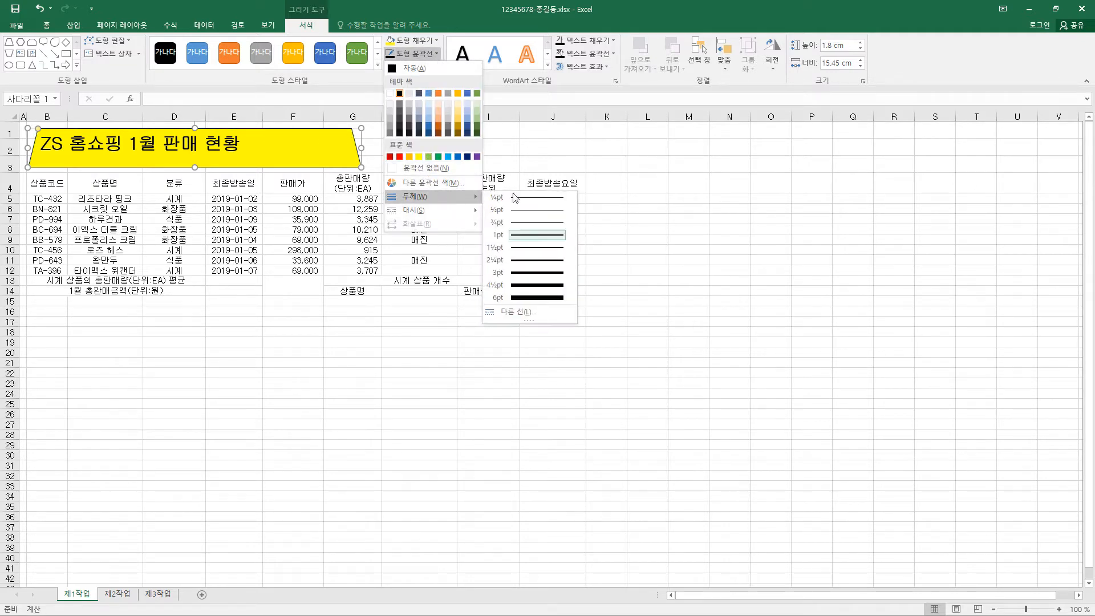
click(542, 222)
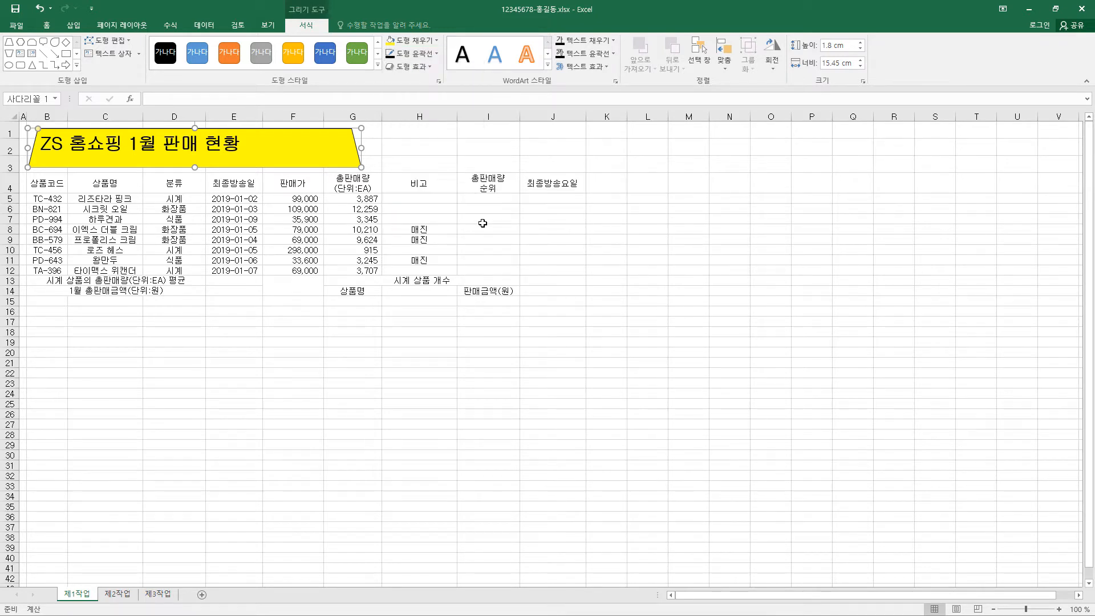
Step: Apply the outer offset-right shadow to the title trapezoid and narrow the shape to 15.29 cm
click(430, 68)
mouse_move(430, 115)
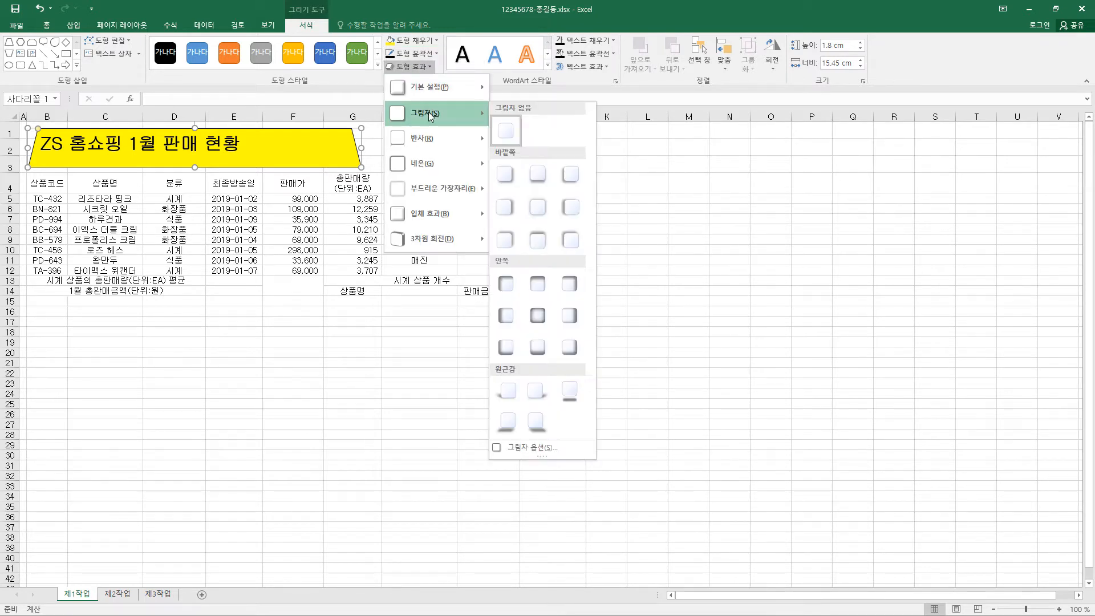
click(505, 207)
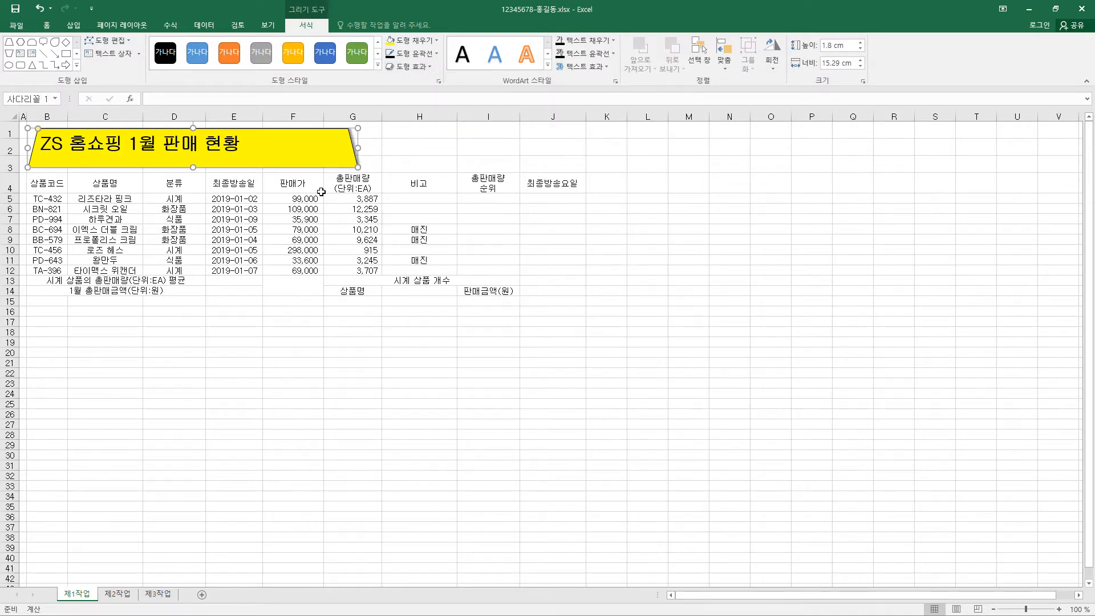
key(ctrl+z)
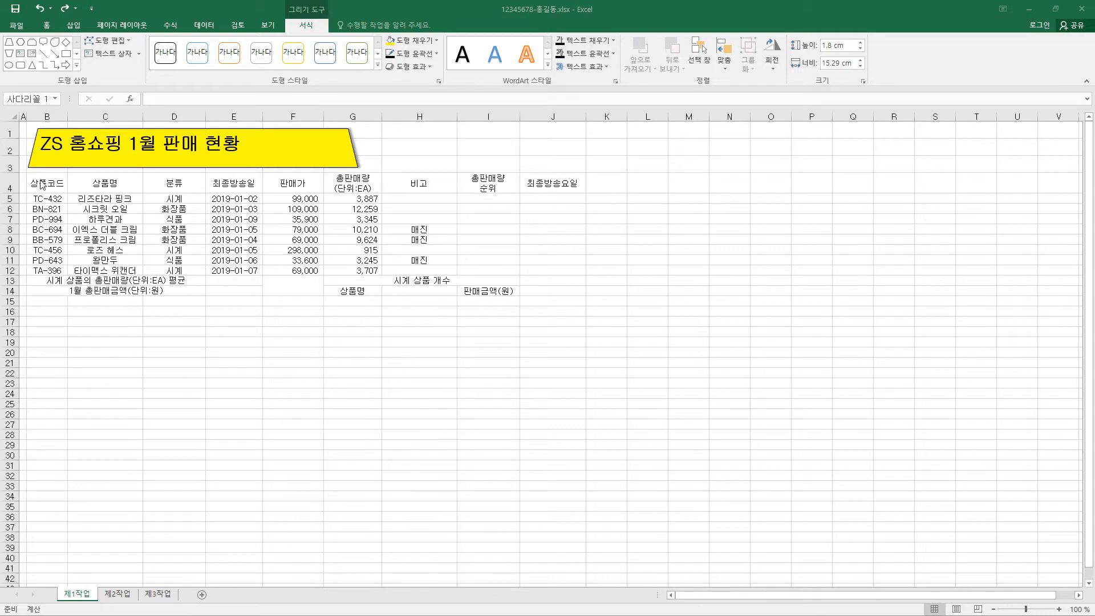
Step: Apply all borders plus a thick outside border to the sales table B4:J14
mouse_move(49, 183)
mouse_down()
mouse_move(489, 203)
mouse_move(543, 288)
mouse_up()
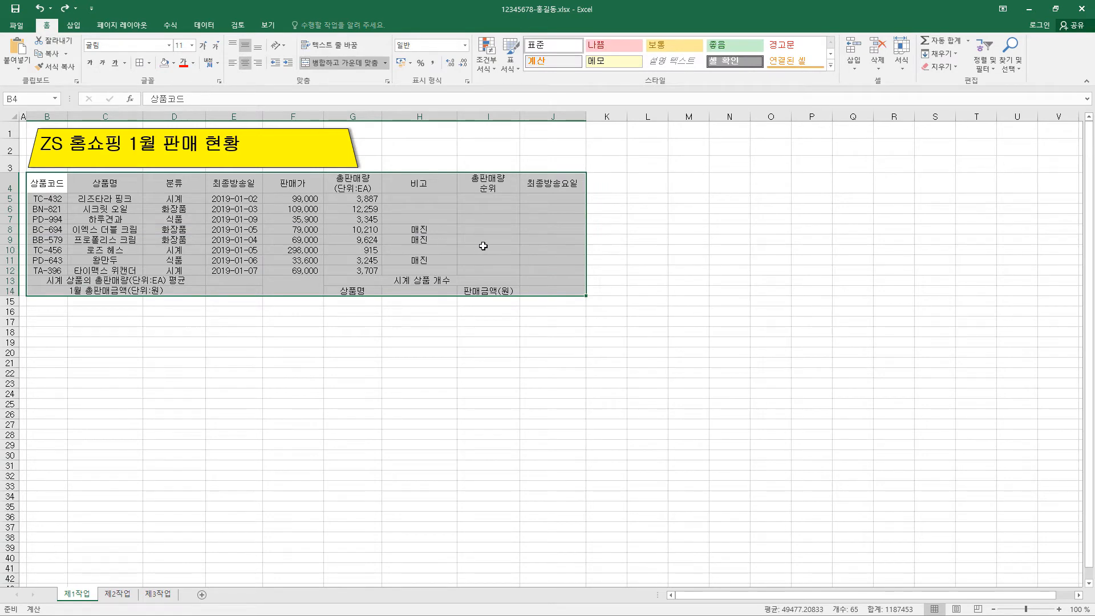
click(149, 63)
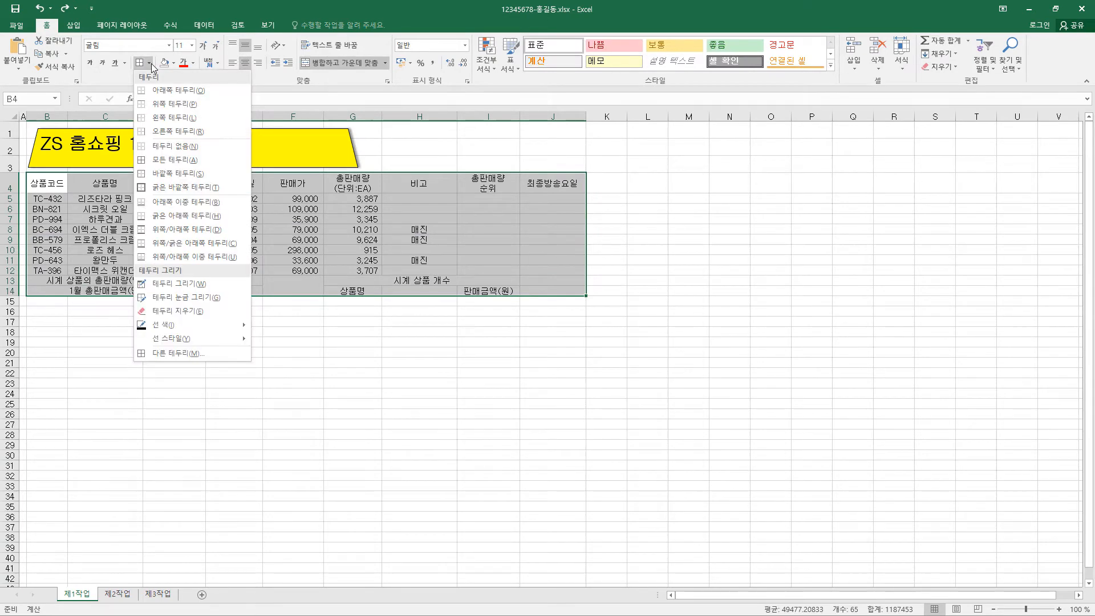
click(167, 161)
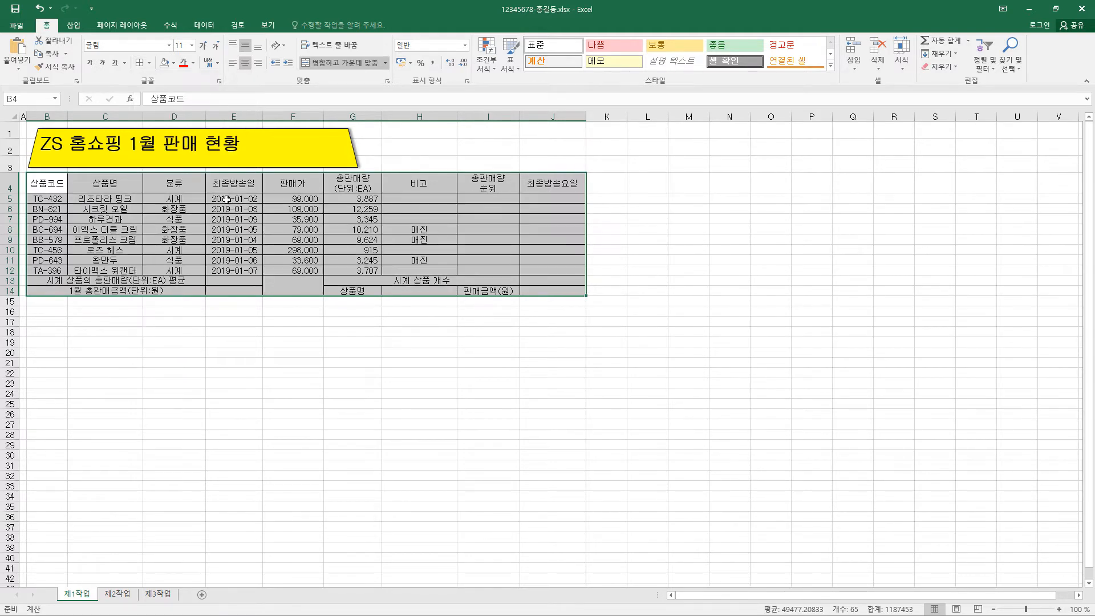
click(149, 63)
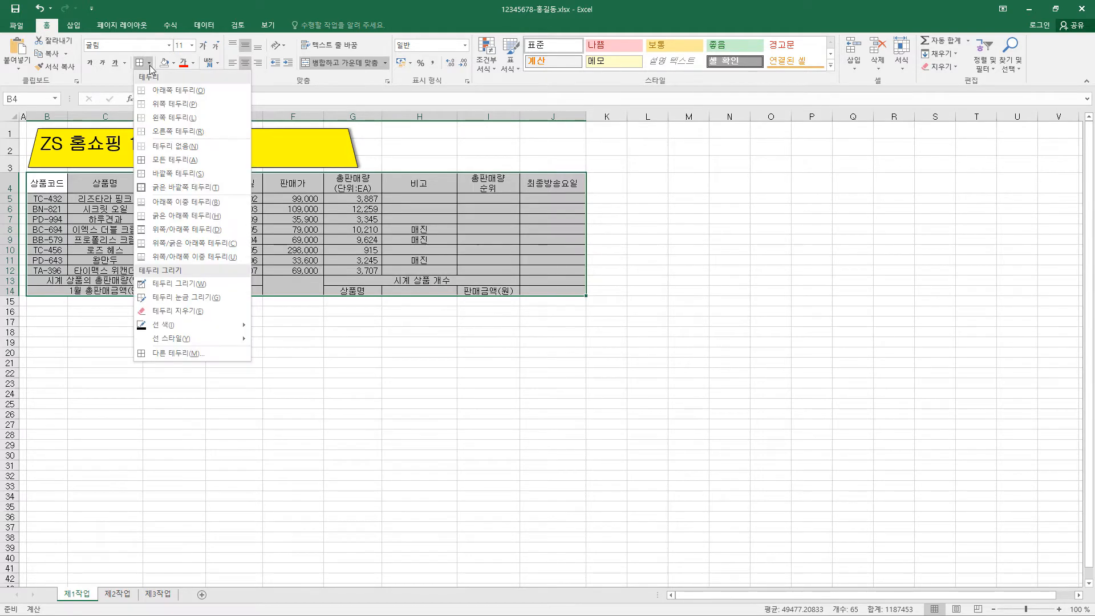
click(193, 187)
Step: Add thick outside borders around the header row B4:J4 and the summary rows B13:J14
drag(49, 181, 546, 178)
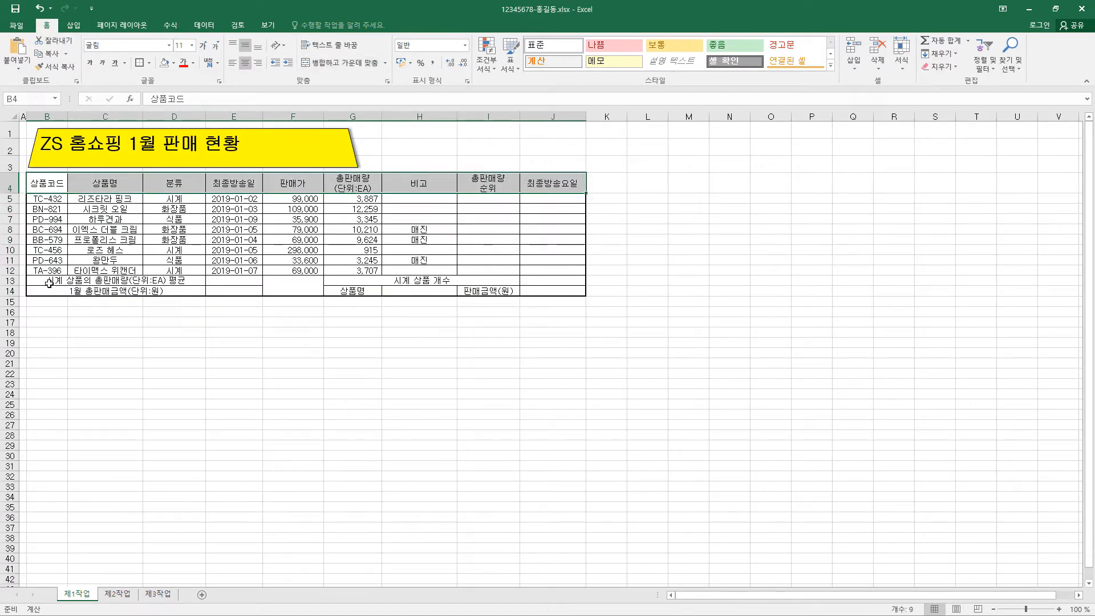
drag(45, 281, 536, 284)
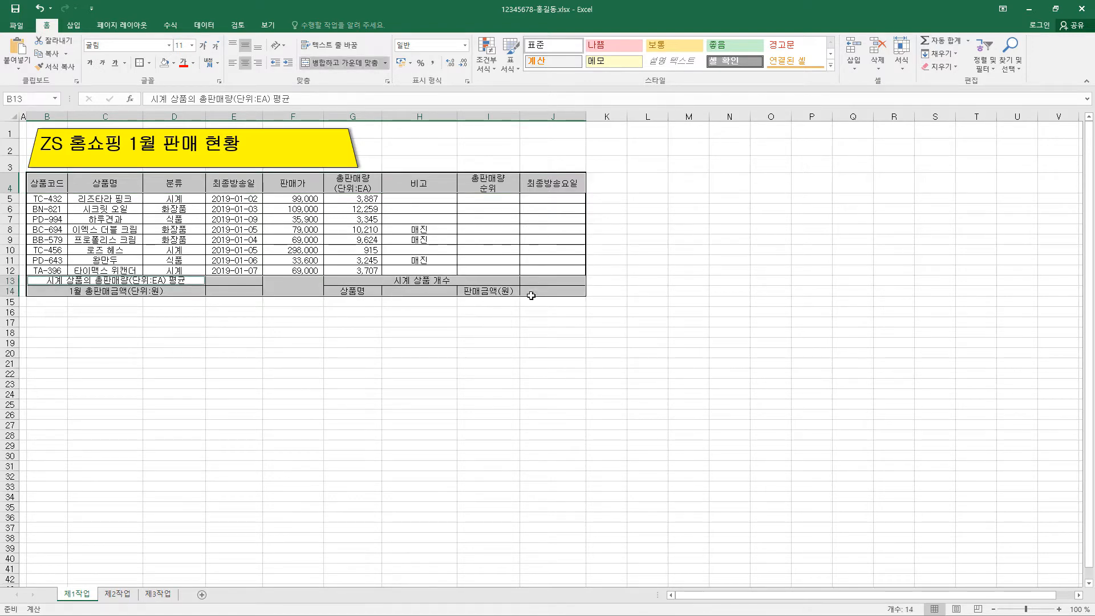
click(141, 63)
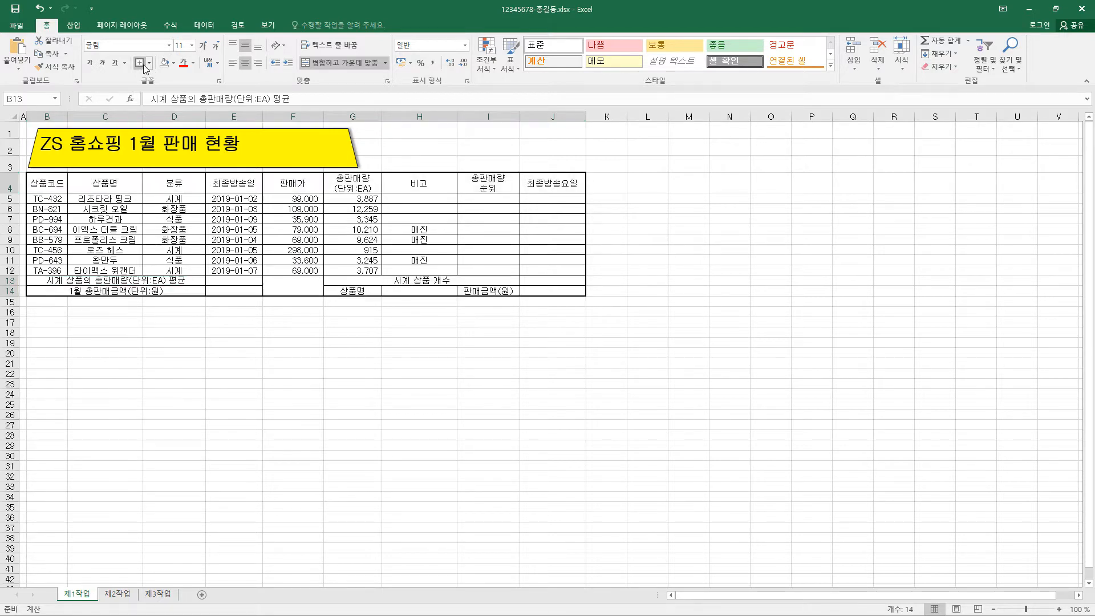
Step: Add both diagonal borders to the merged cell F13 so they form an X
click(304, 283)
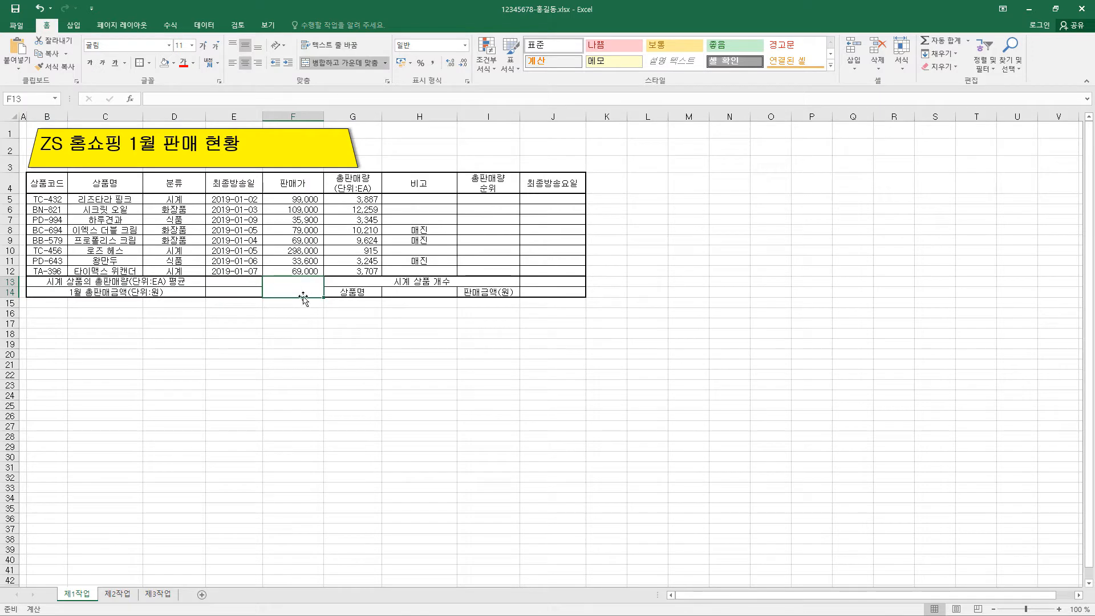
key(ctrl+1)
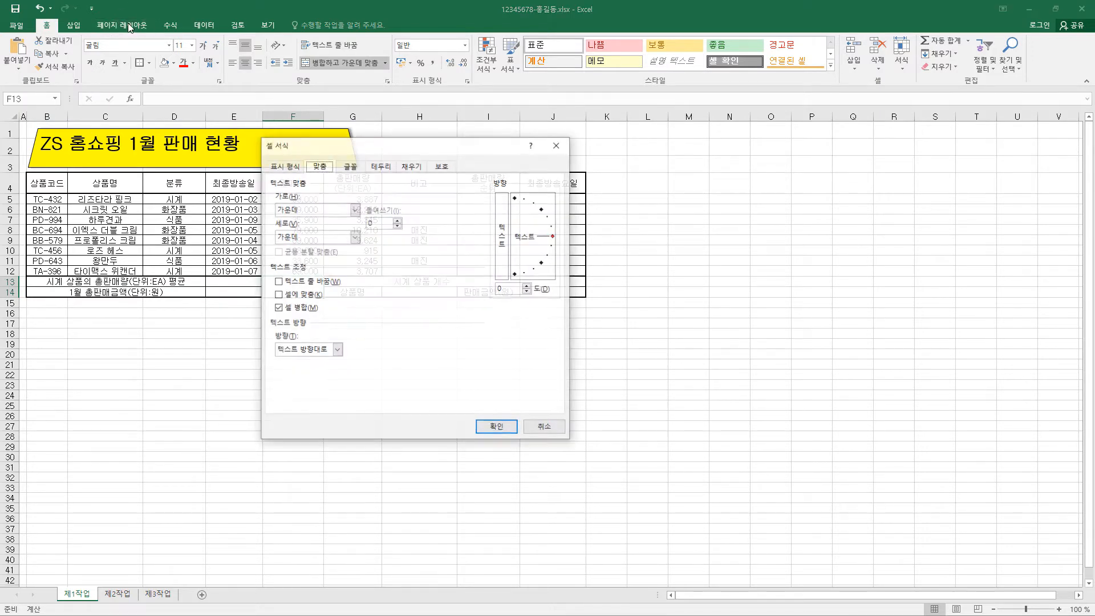
click(391, 170)
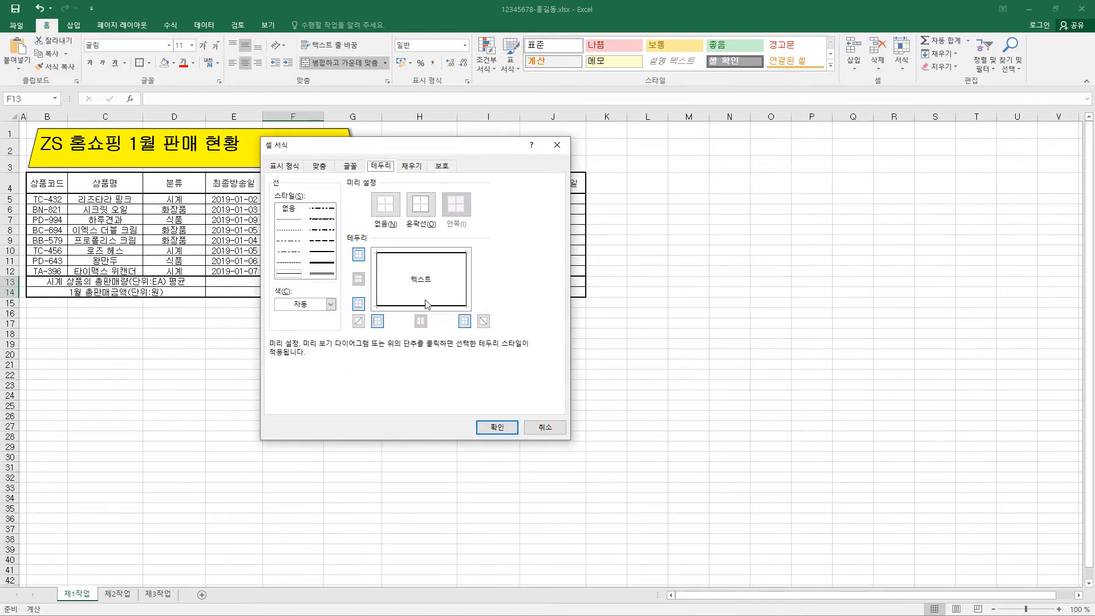
click(358, 321)
click(465, 322)
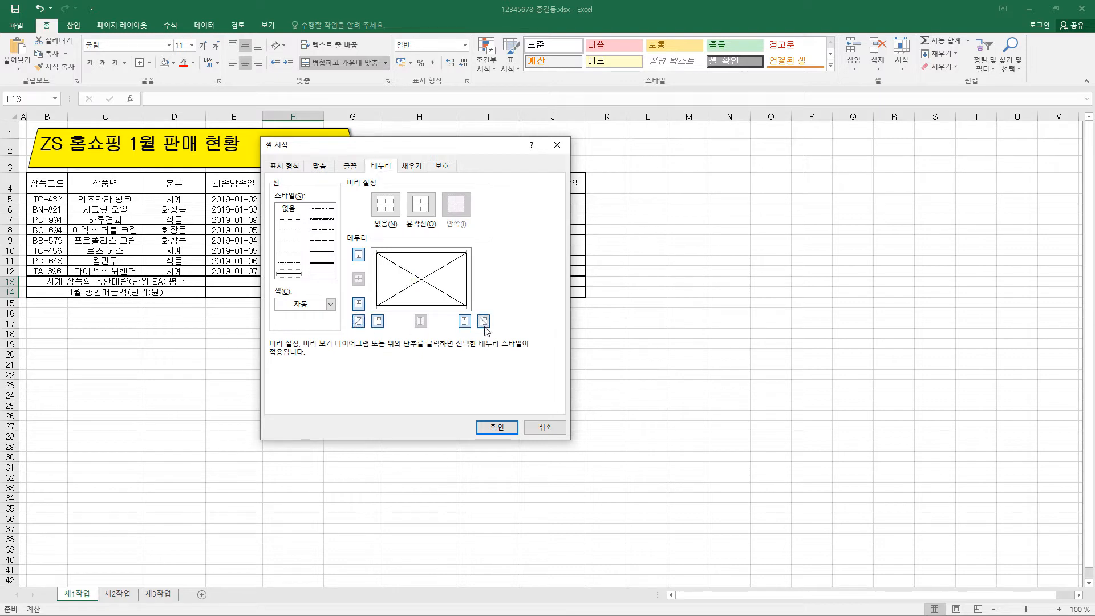
click(497, 427)
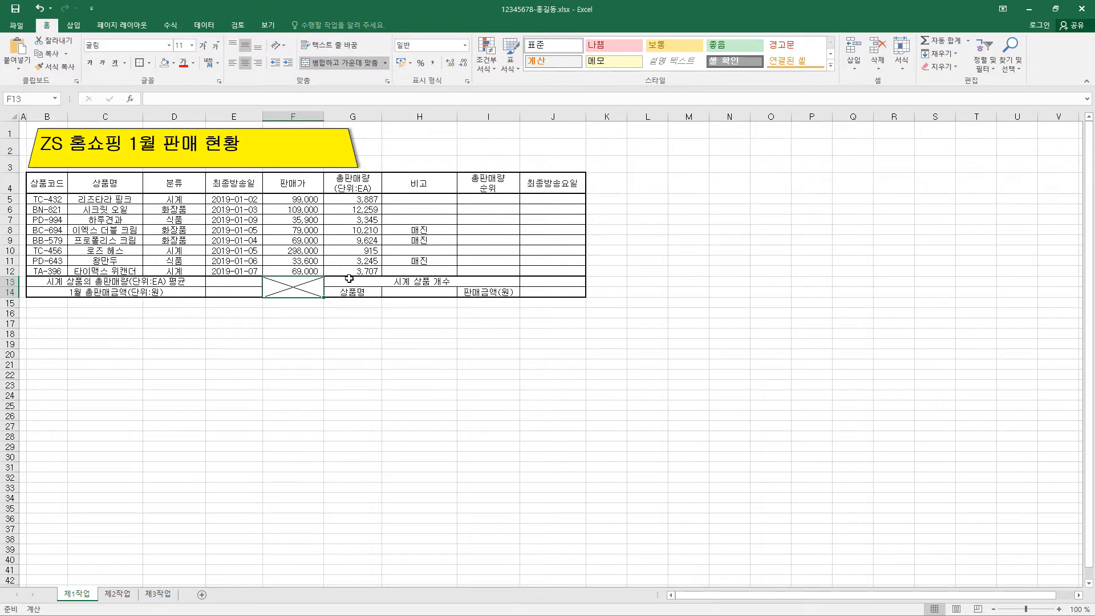
Step: Enter 확인 in L19, and merge and center it across L19:L20
click(655, 345)
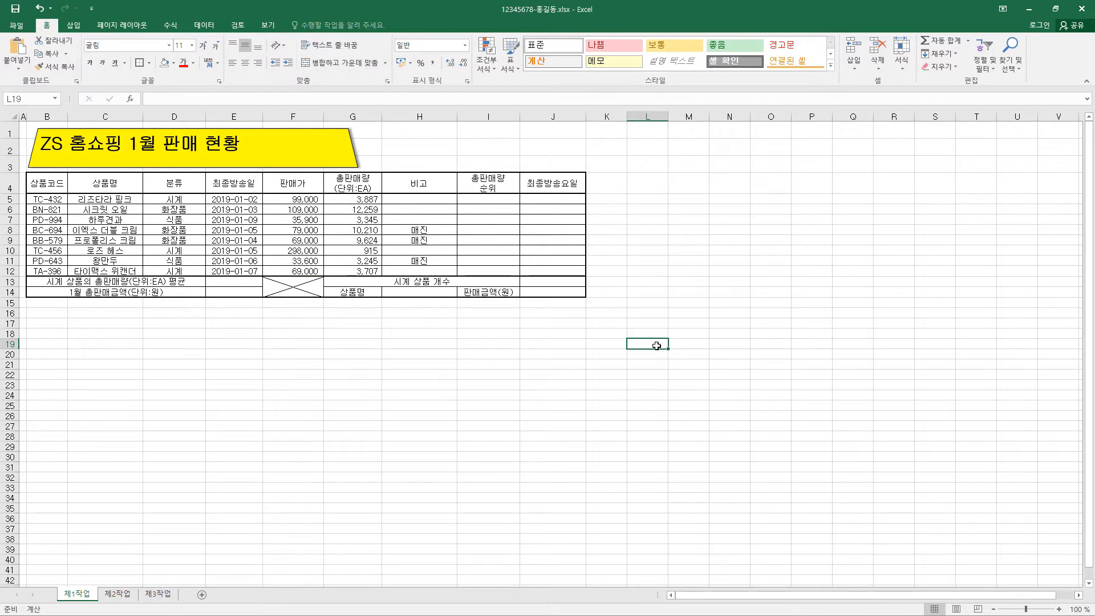
text(확이)
key(Return)
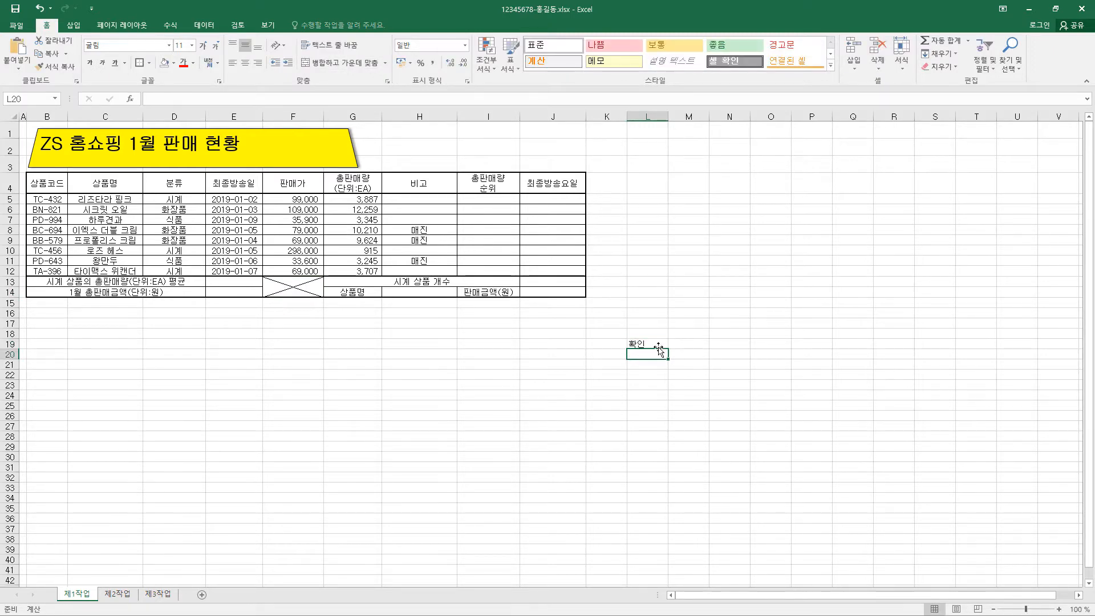
click(653, 344)
drag(652, 345, 653, 354)
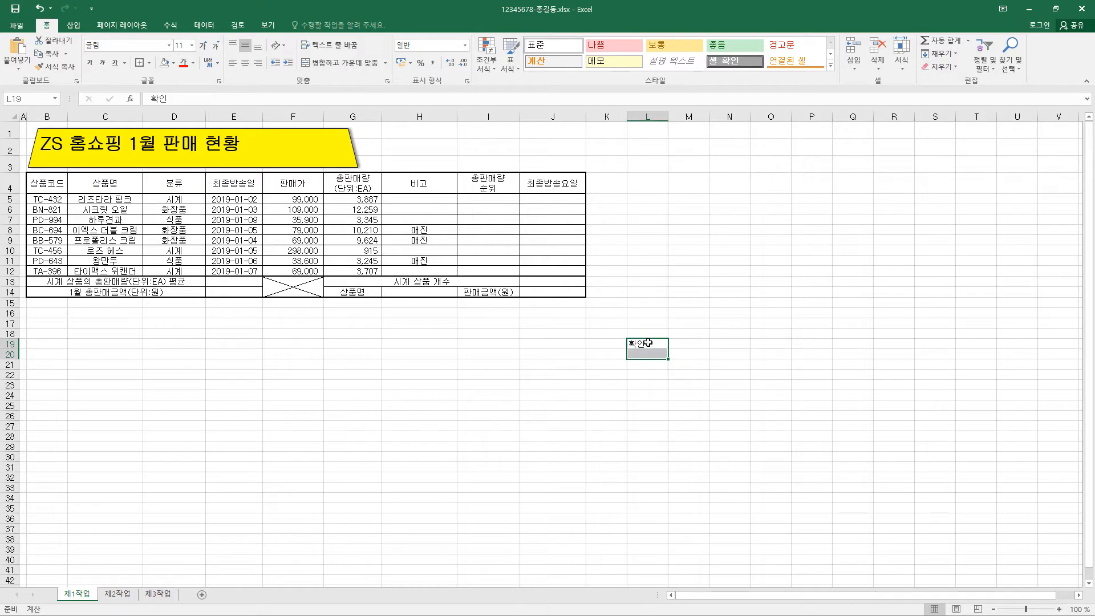
click(367, 64)
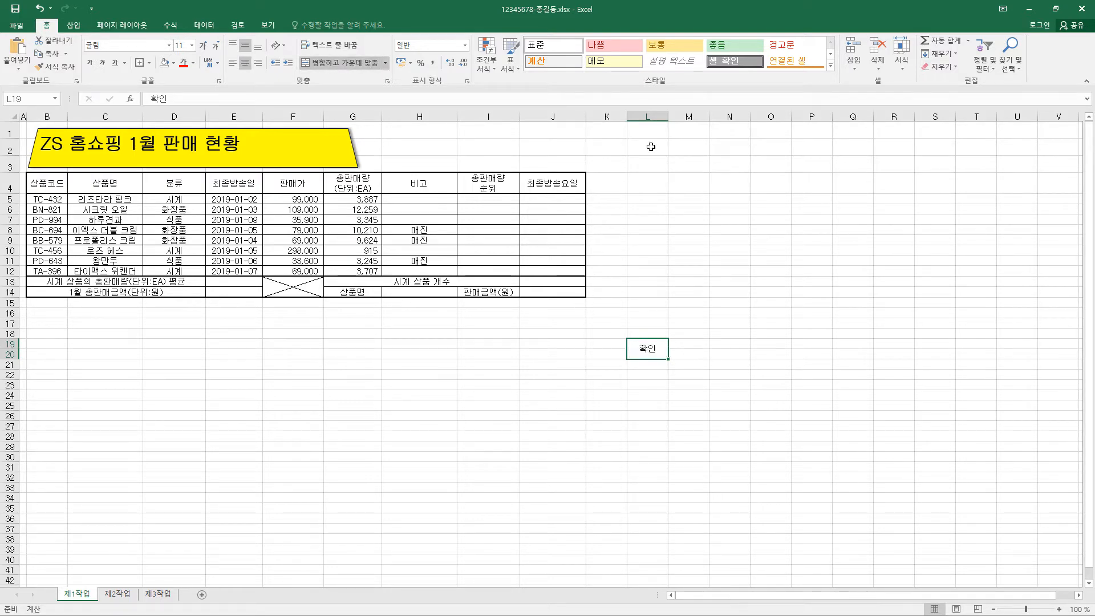
Step: Narrow column L to fit the 확인 label and make row 20 more than twice as tall
drag(665, 117, 656, 116)
drag(645, 117, 643, 116)
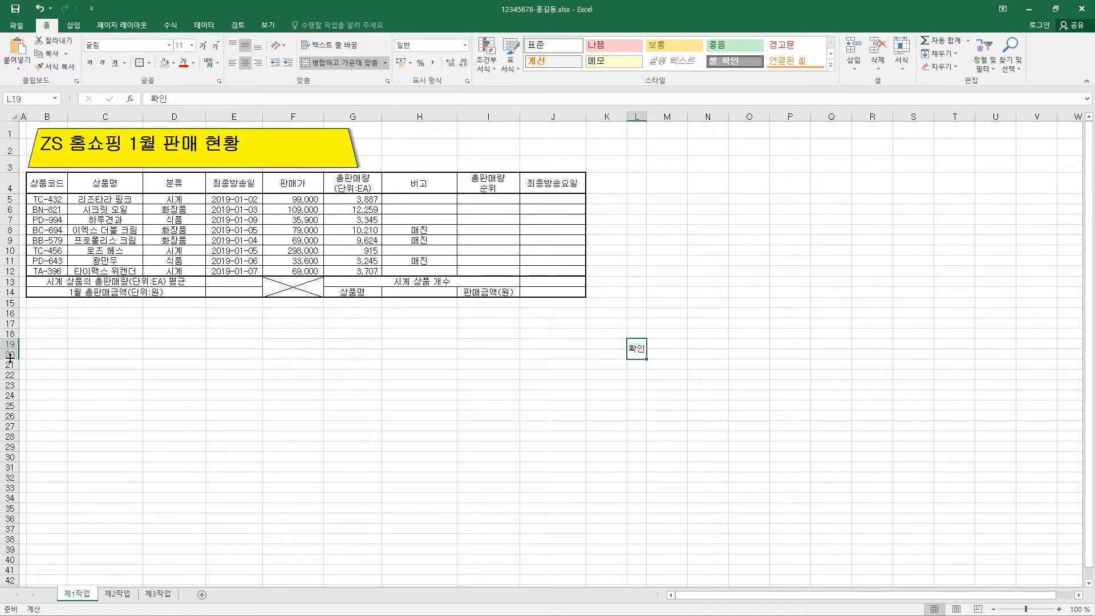
drag(11, 350, 23, 373)
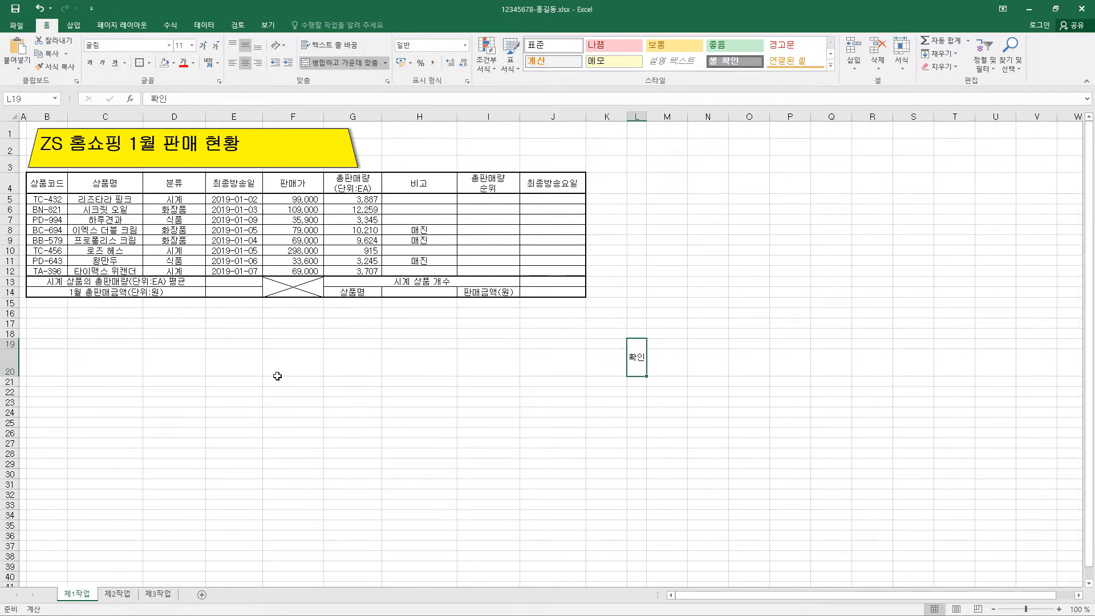
Step: Enter 담당, 팀장 and 센터장 centered in M19:O19, and apply all borders to the approval box L19:O20
drag(673, 342, 741, 343)
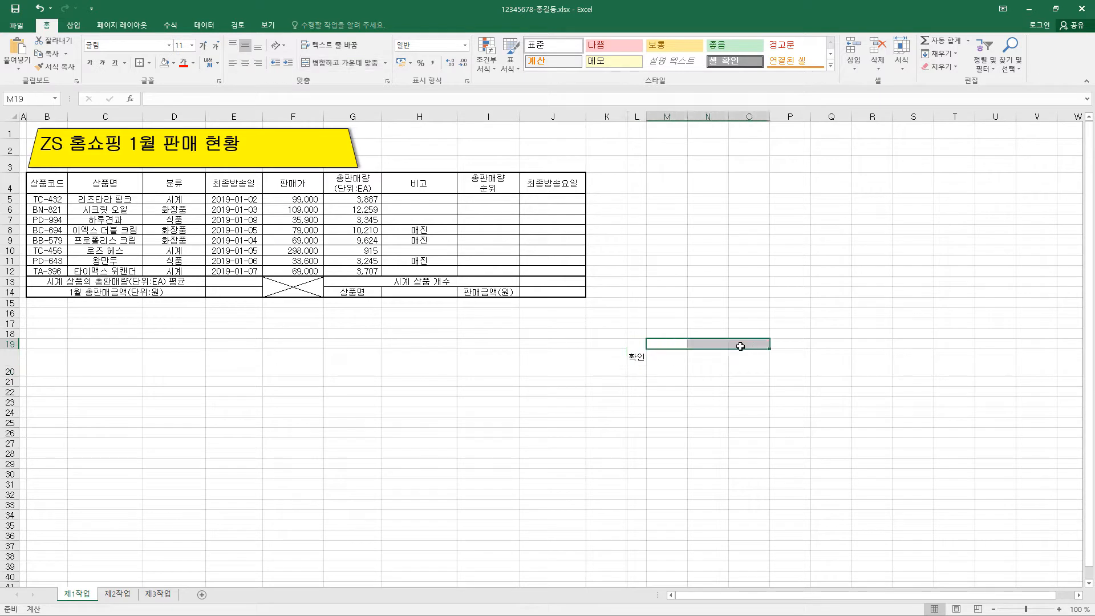
text(담ㄷ)
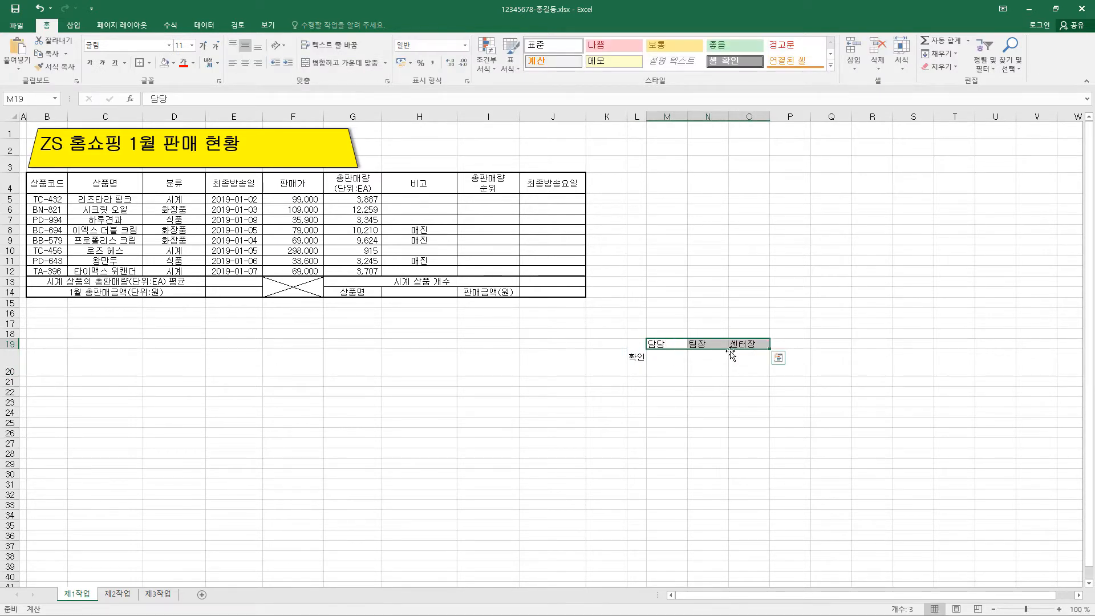
click(247, 66)
drag(635, 349, 717, 372)
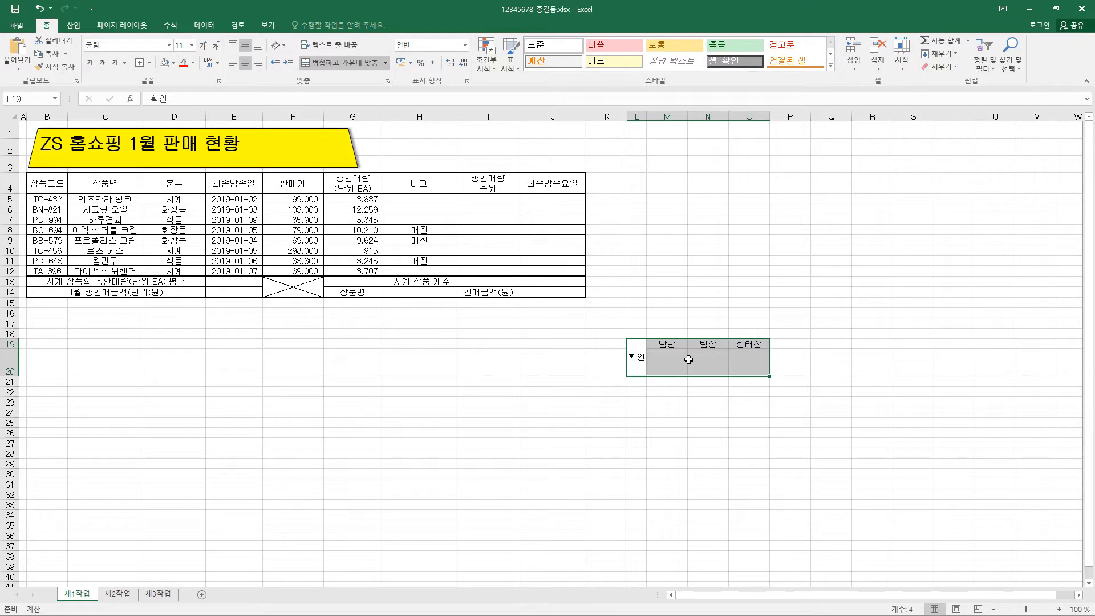
click(149, 64)
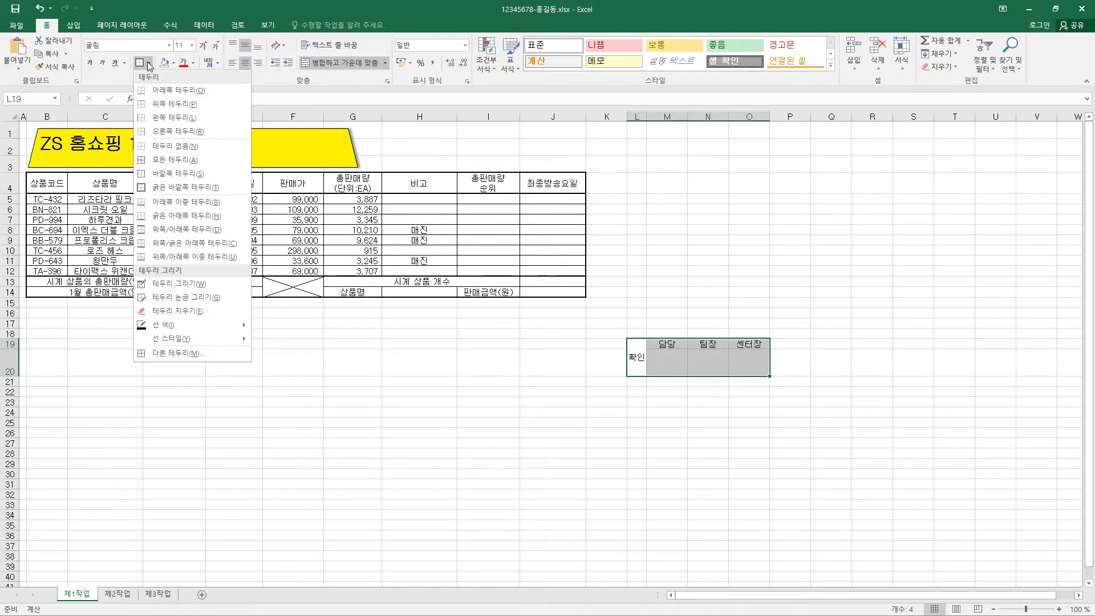
click(168, 160)
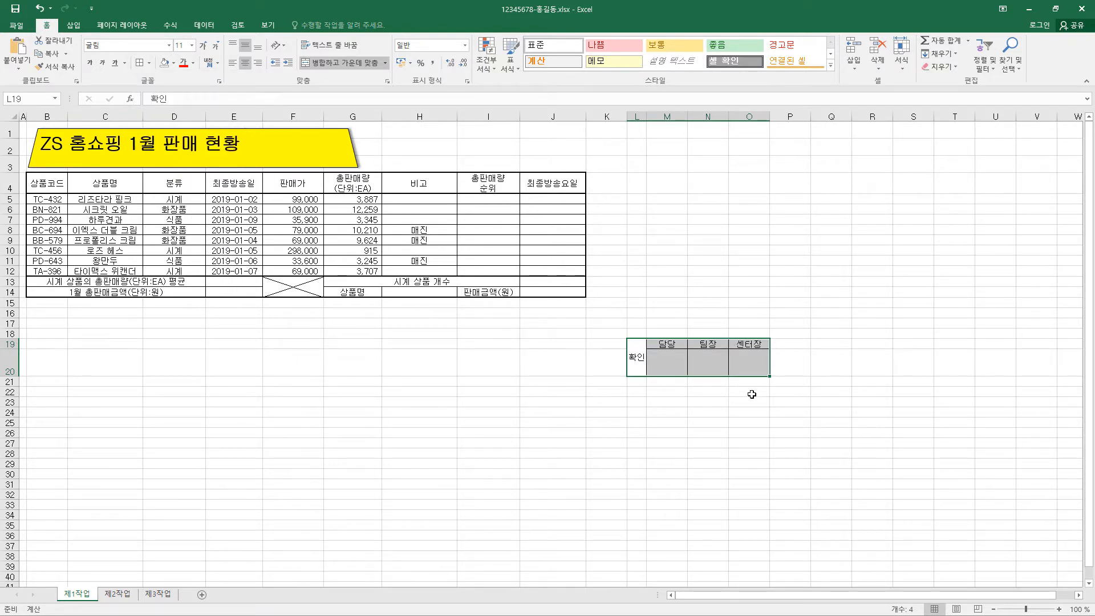
Step: Copy the approval box L19:O20 as a picture, as shown on screen in picture format, and paste it
click(65, 54)
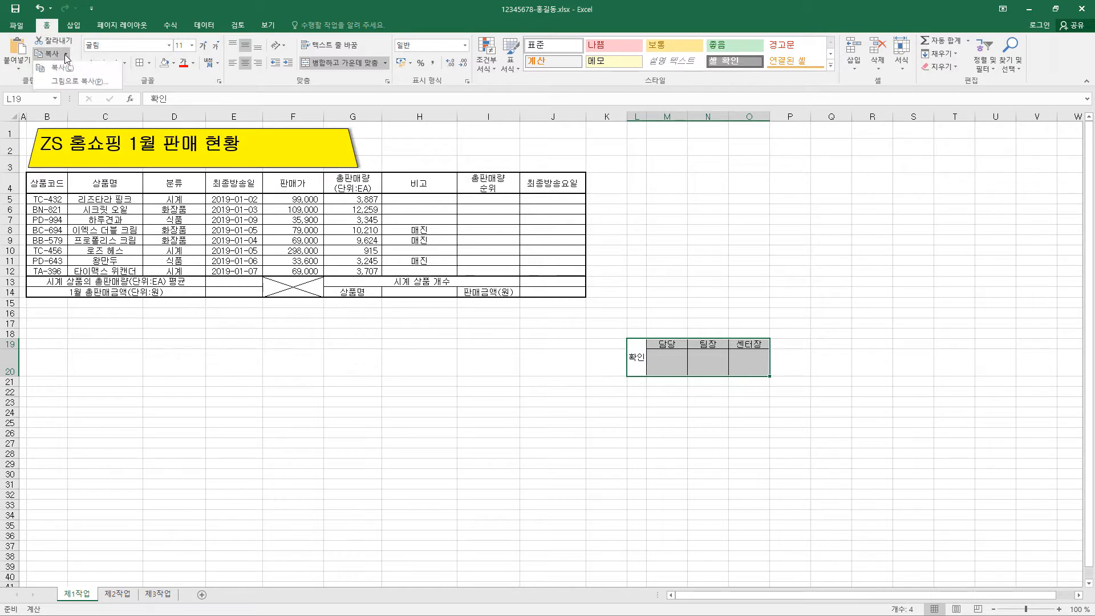
click(75, 83)
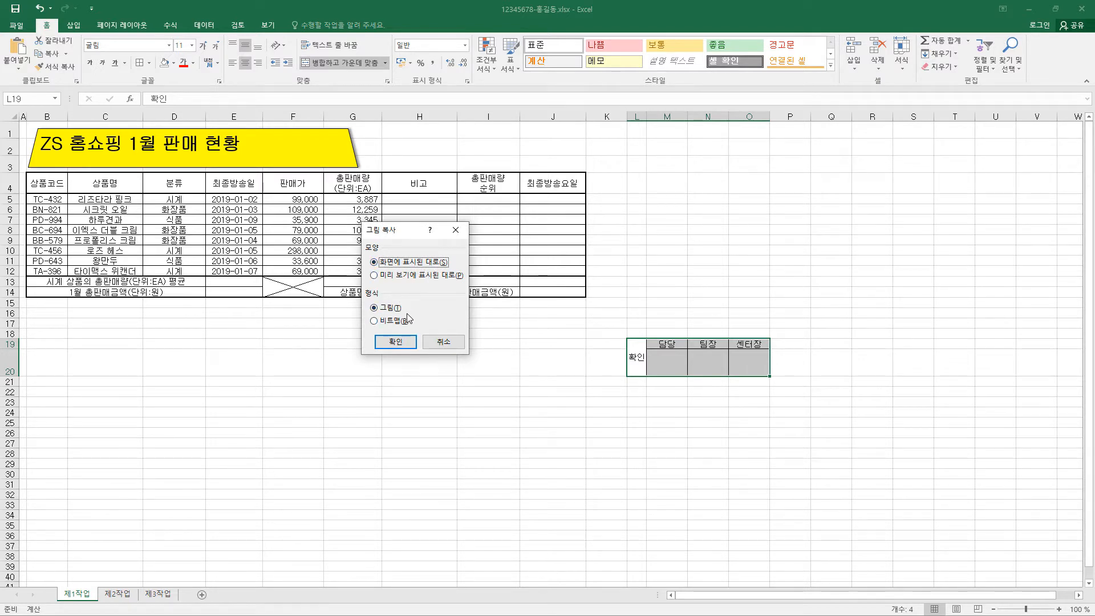
click(403, 344)
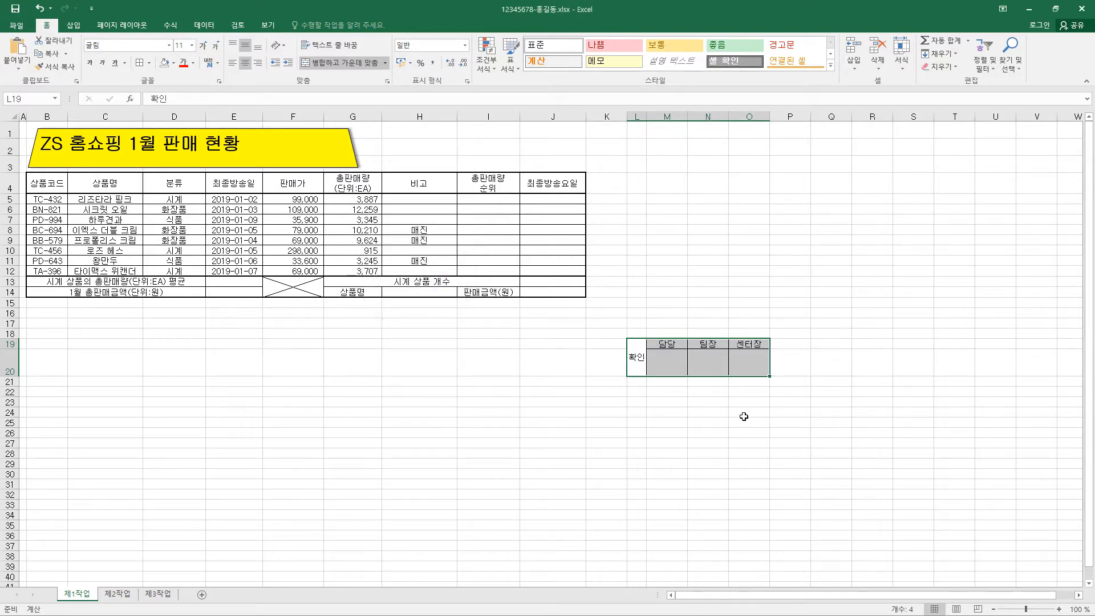
key(ctrl+v)
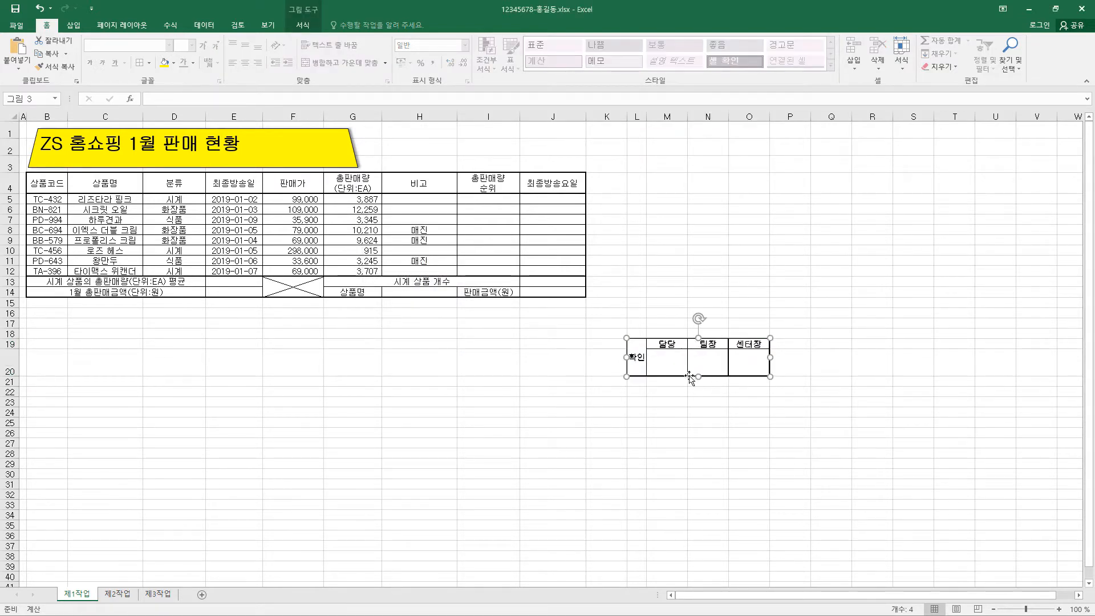
Step: Move the approval picture beside the title in rows 1–3 and stretch it to end at column J's outer edge and just above row 4
drag(704, 364, 447, 154)
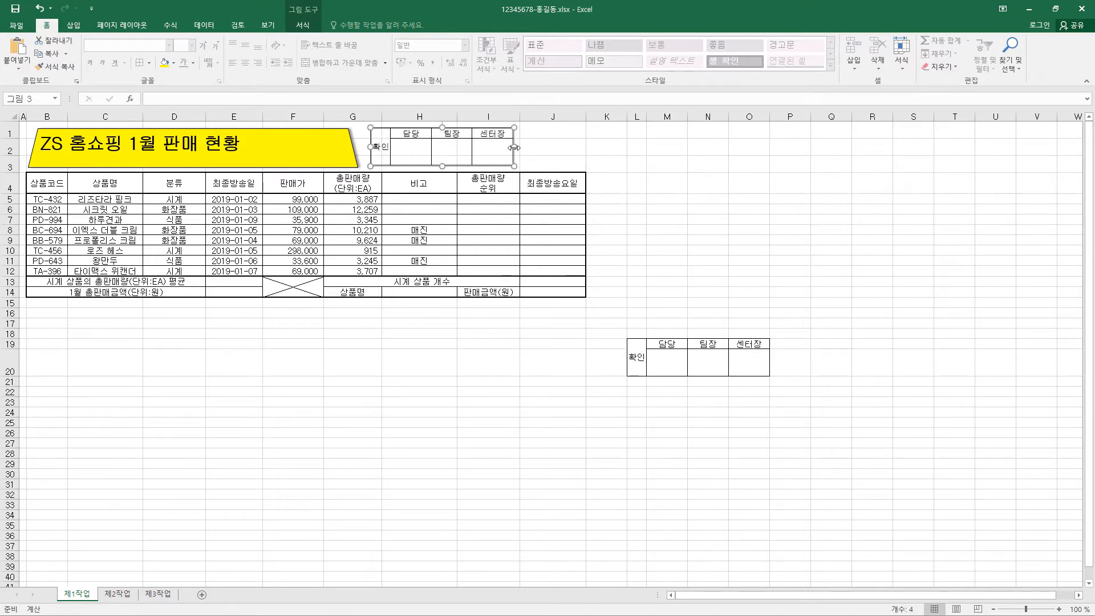
drag(514, 148, 586, 147)
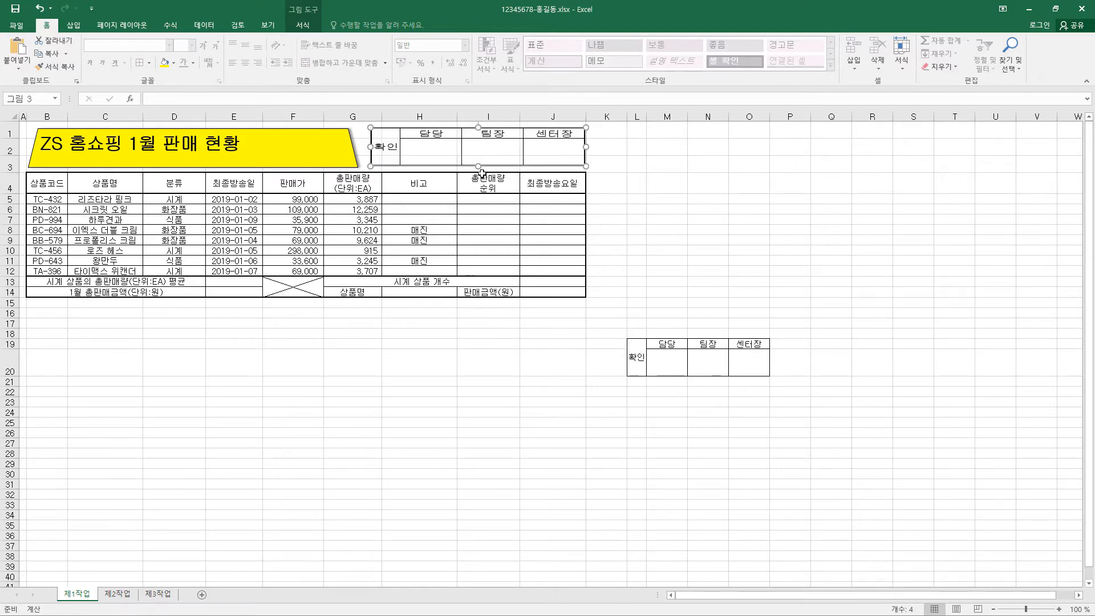
drag(478, 167, 478, 168)
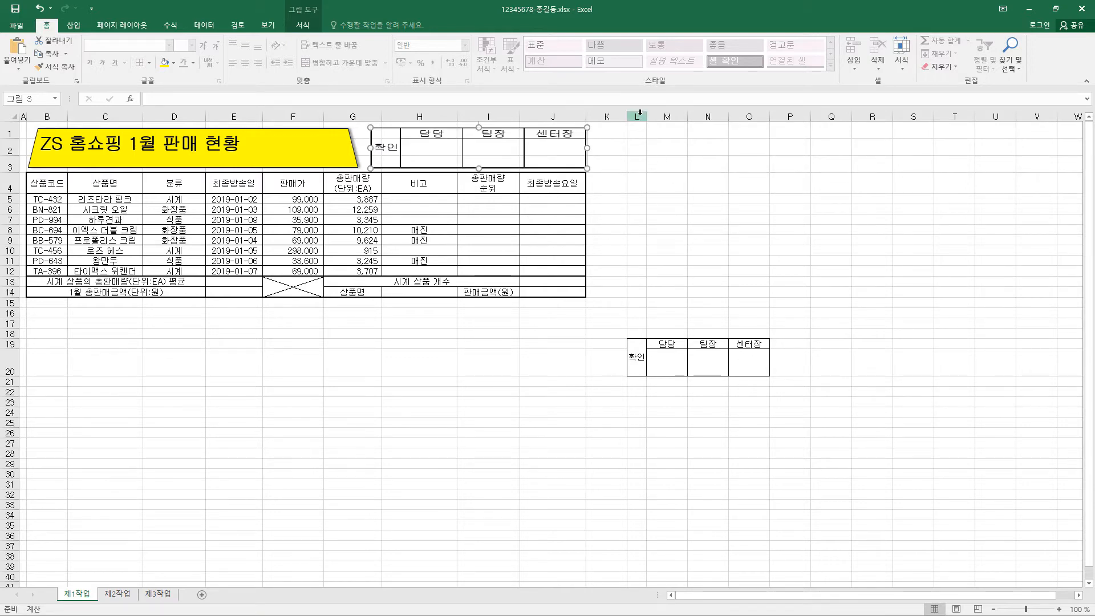
Step: Delete columns L:O and rows 19:22, which held the original approval box
drag(637, 116, 749, 116)
right_click(722, 115)
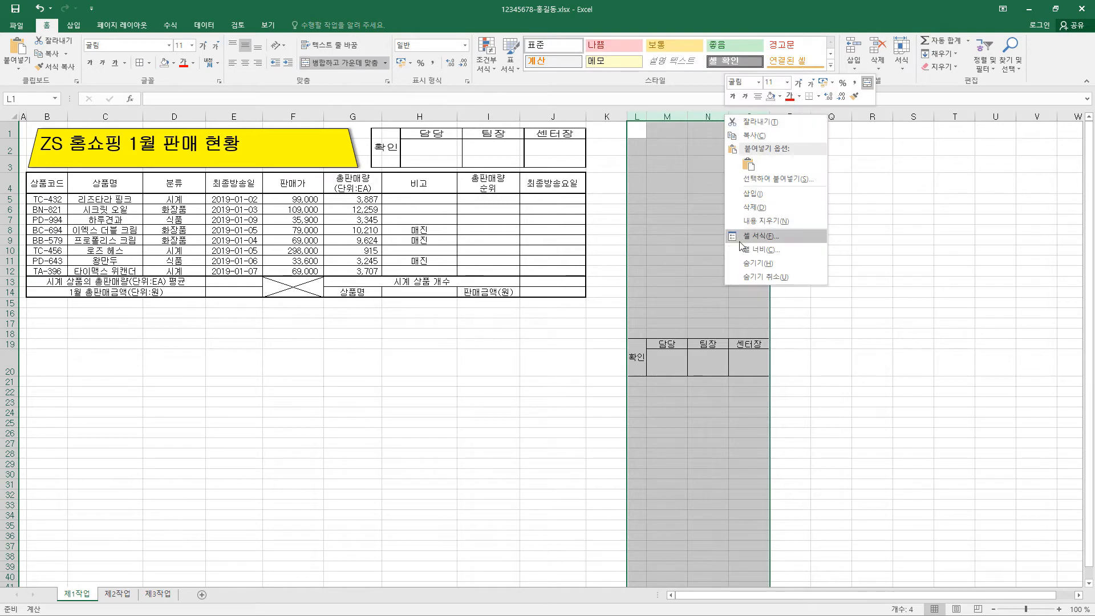
click(764, 211)
drag(12, 343, 12, 392)
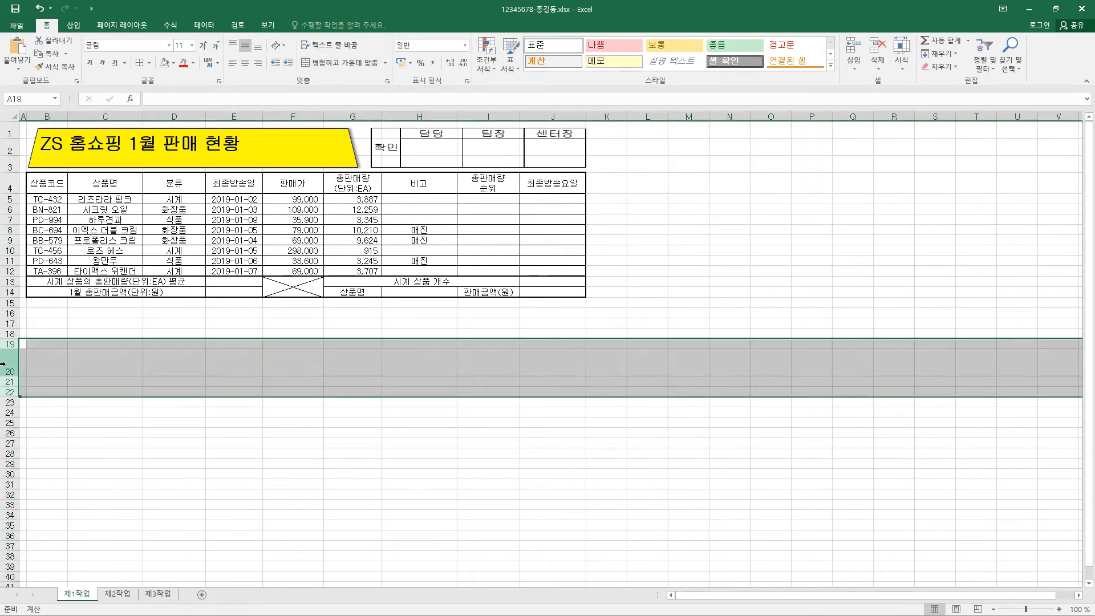
right_click(4, 364)
right_click(5, 359)
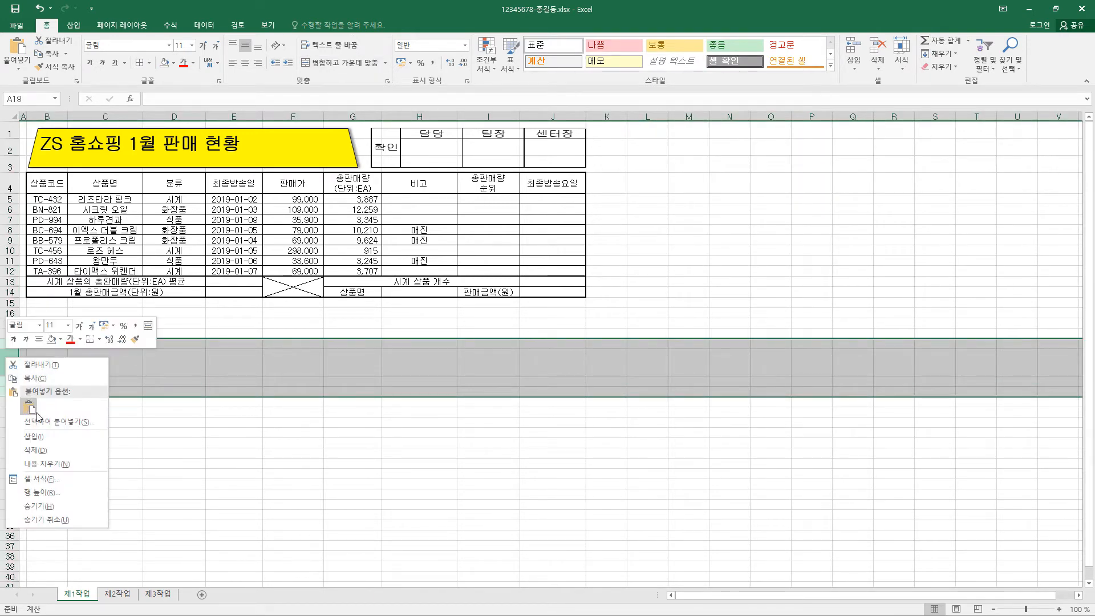
click(38, 450)
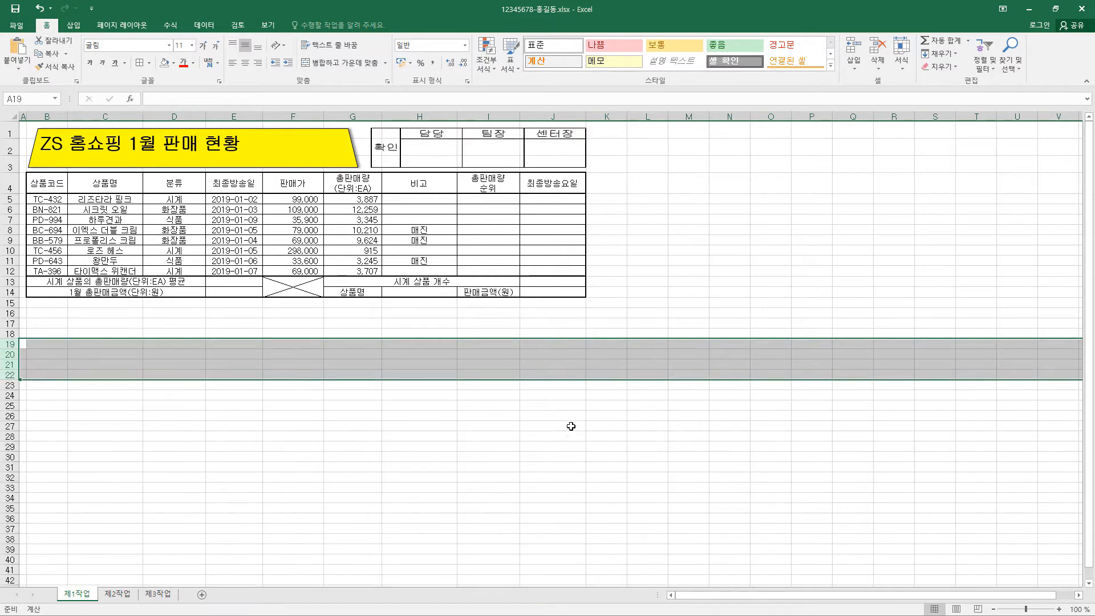
click(661, 402)
Step: Fill the header cells B4:J4 and the label cells G14 and I14 with the standard orange color
click(60, 189)
drag(59, 189, 544, 182)
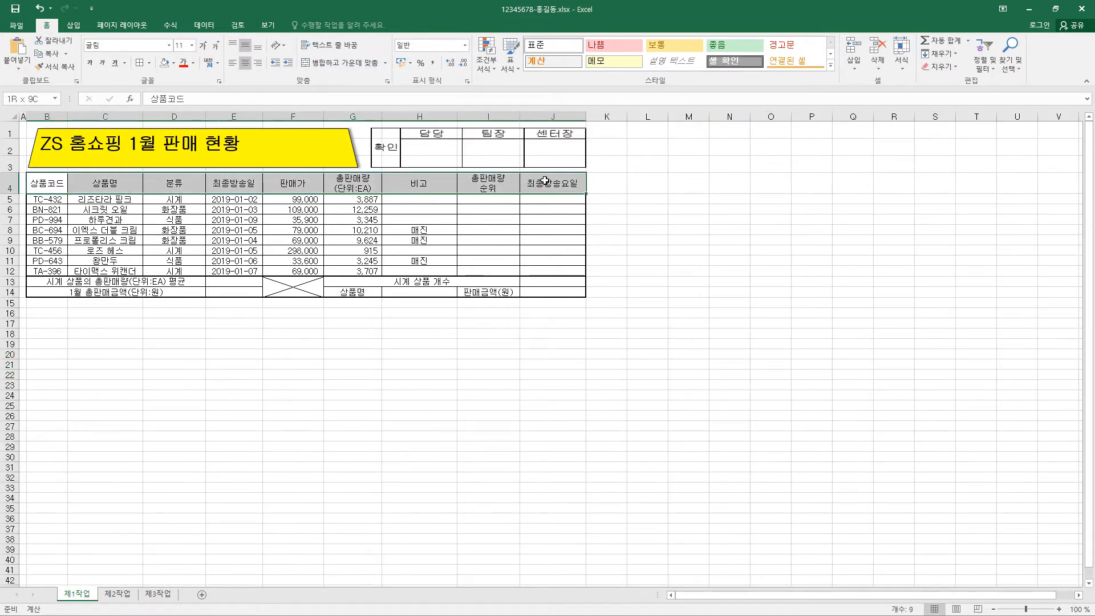
ctrl+click(352, 291)
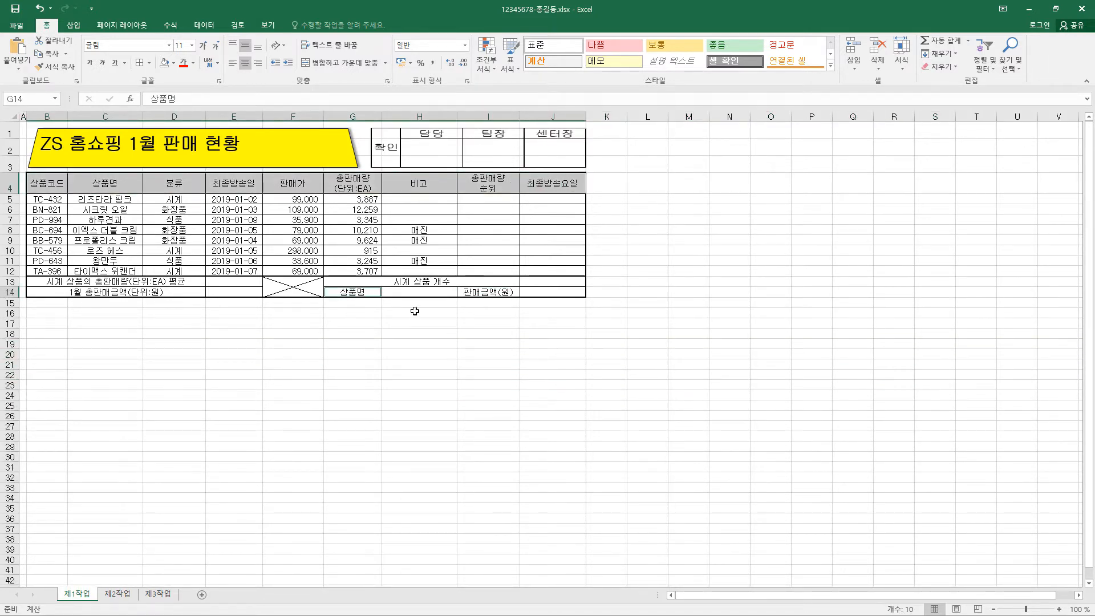
ctrl+click(492, 292)
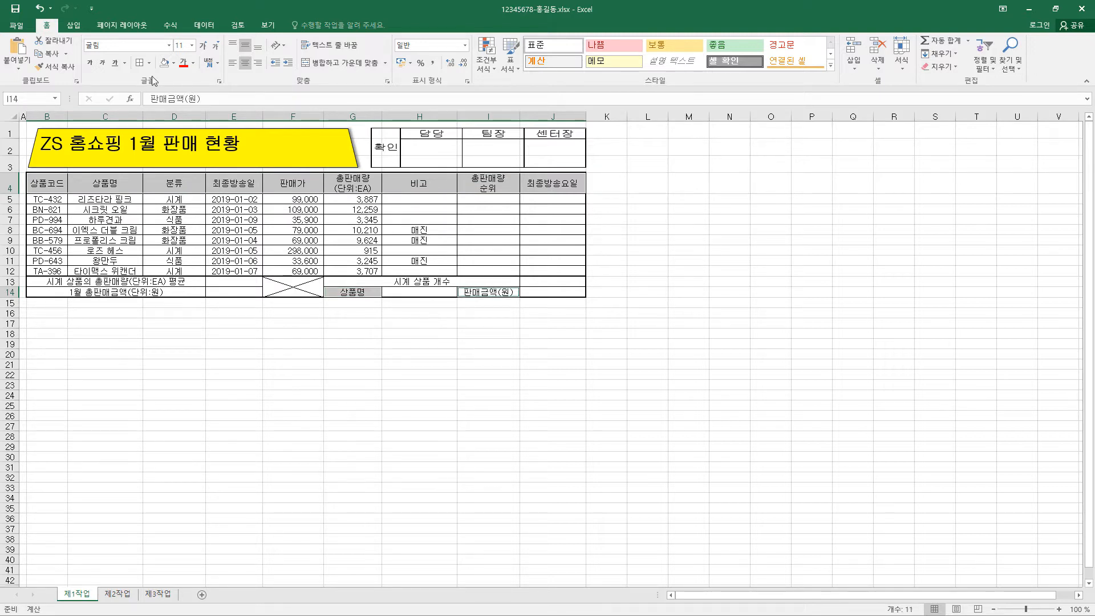
click(175, 63)
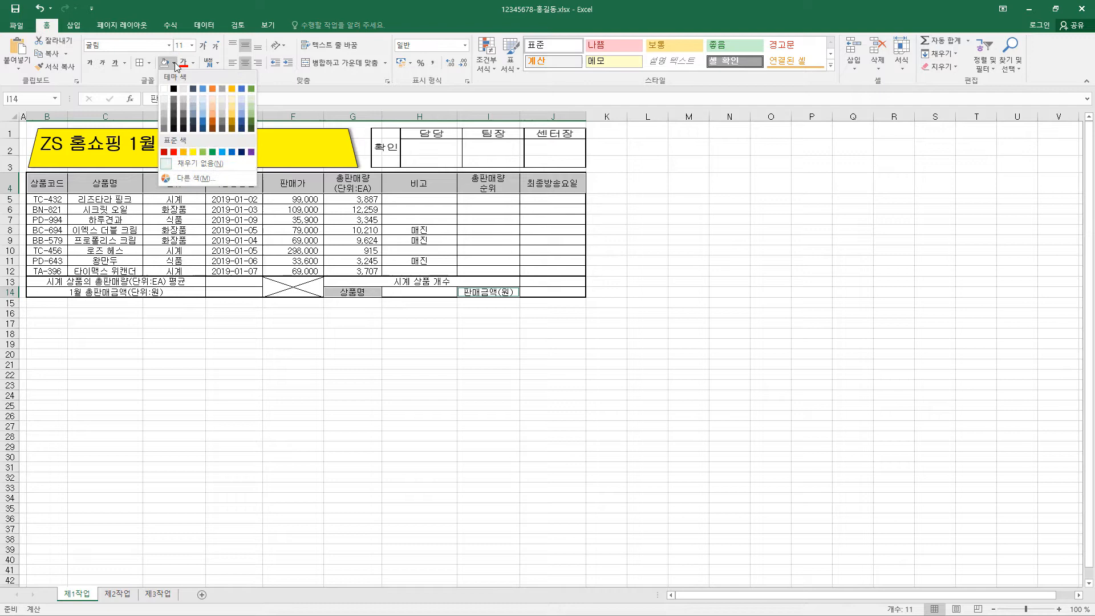
click(184, 152)
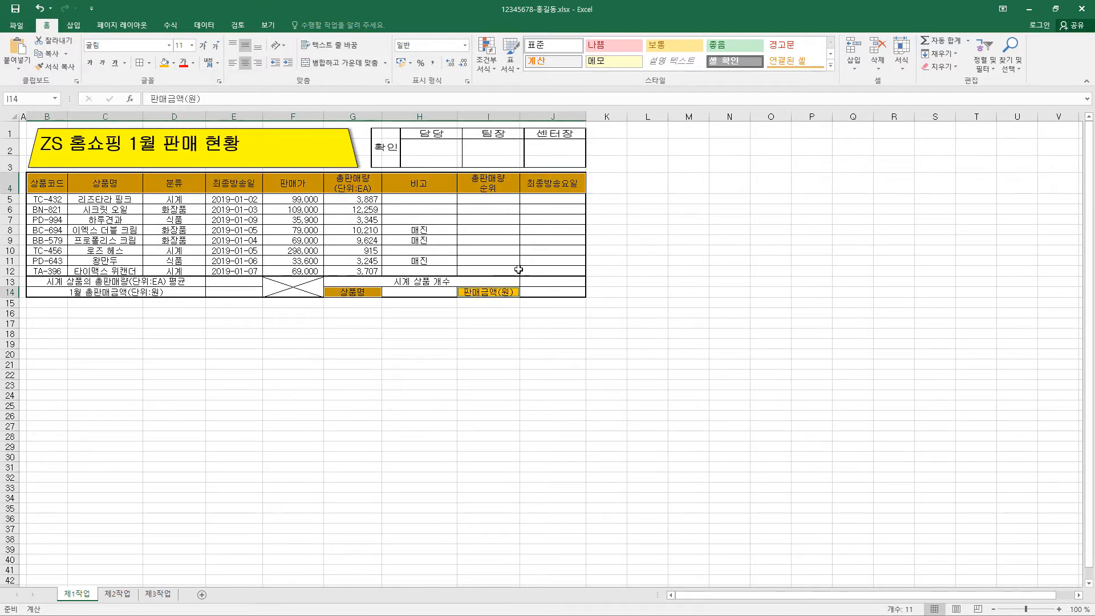
Step: Add data validation to H14 that allows a list (목록) with the source =$C$5:$C$12
click(428, 293)
click(203, 25)
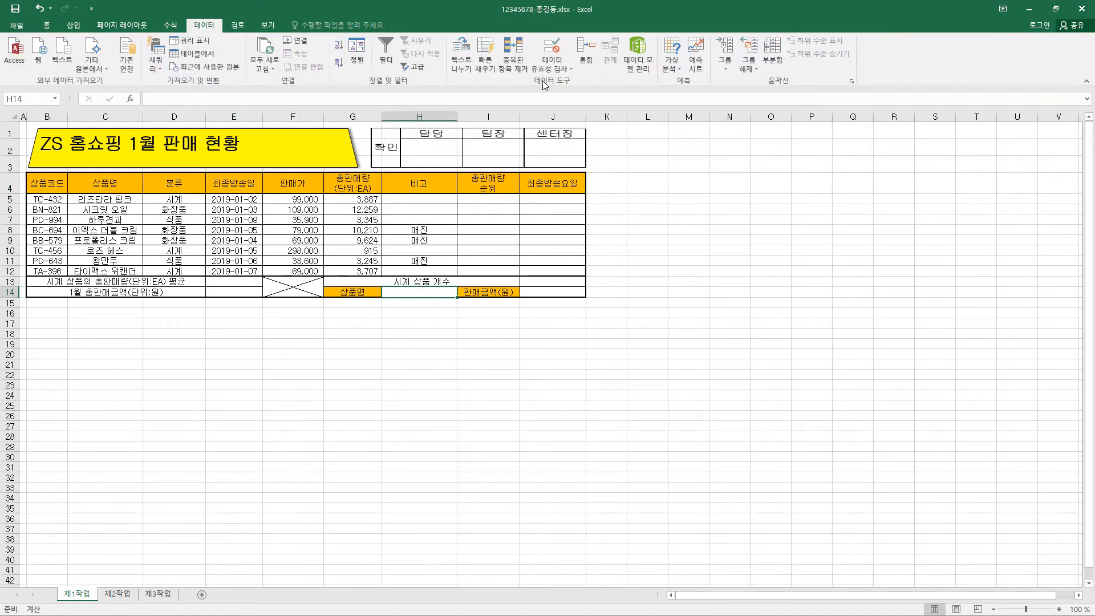
click(562, 69)
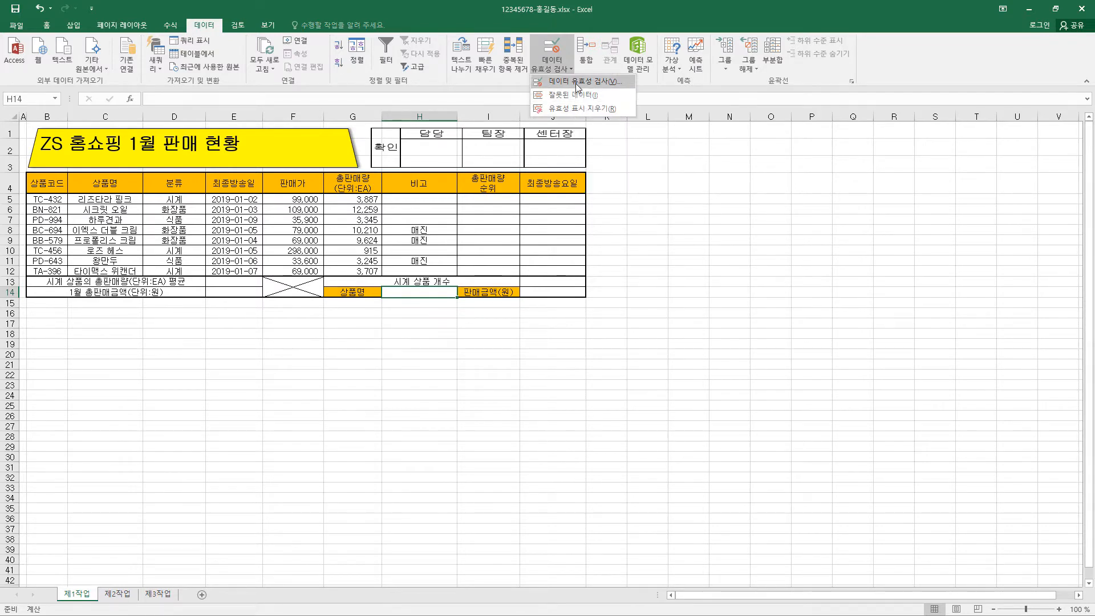
click(578, 87)
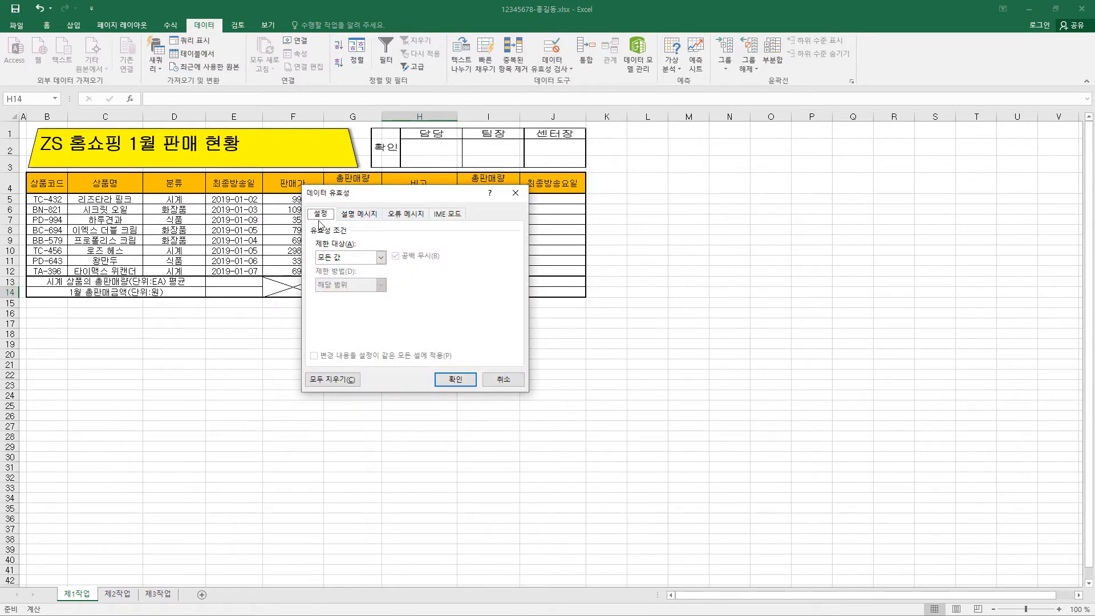
click(374, 257)
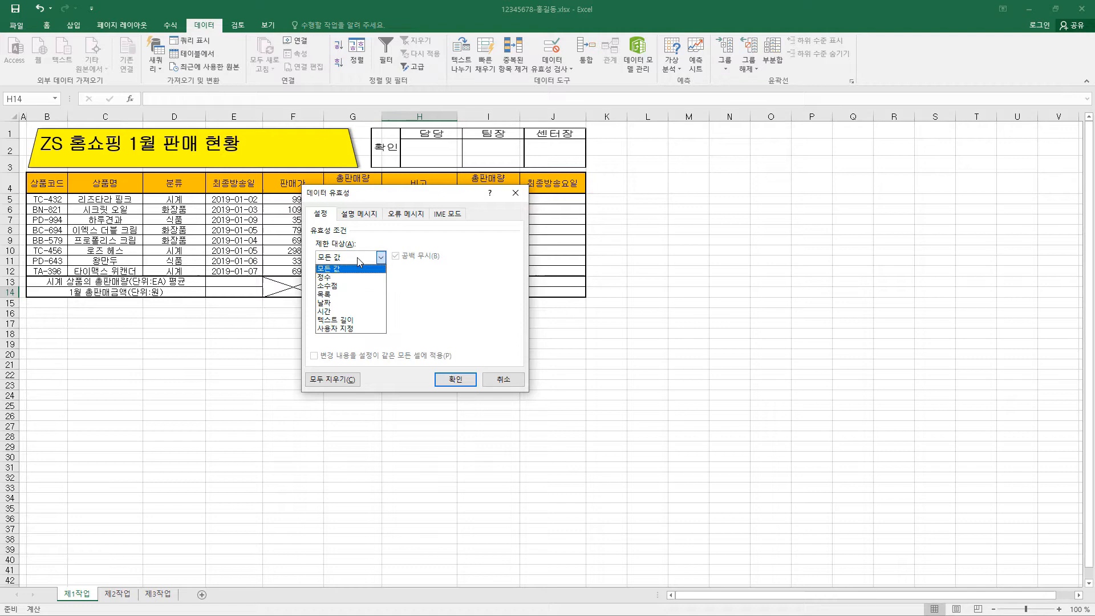
click(344, 299)
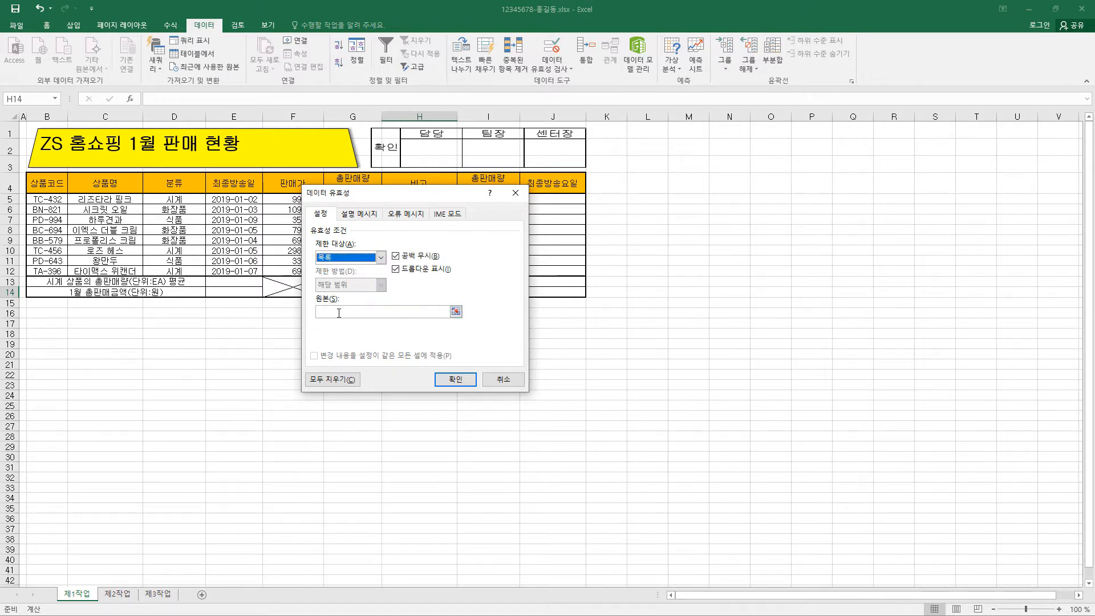
click(342, 308)
drag(377, 197, 560, 182)
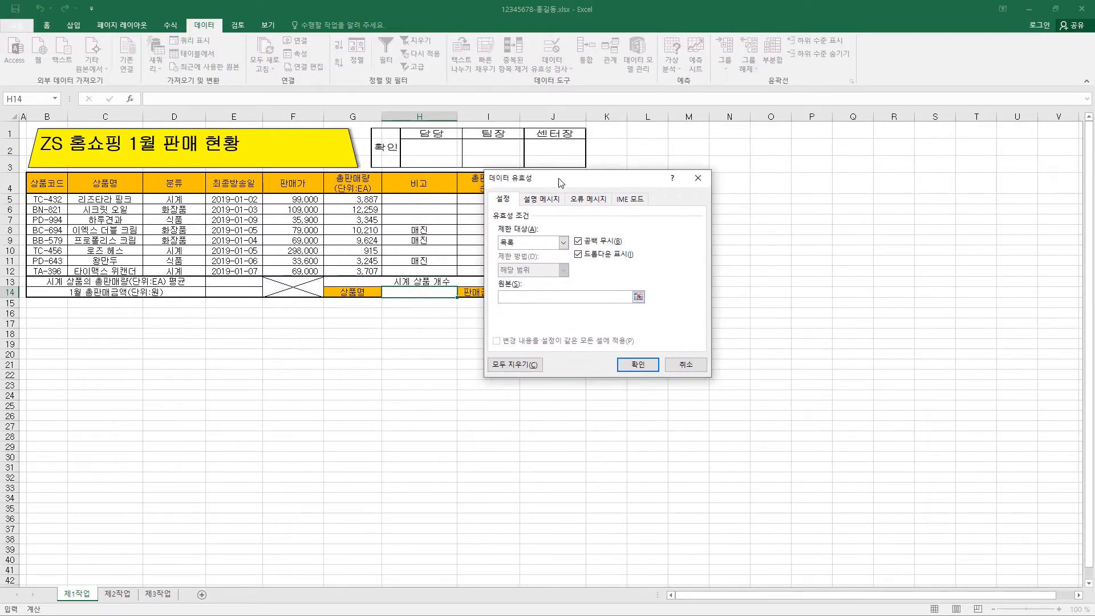
drag(107, 197, 104, 266)
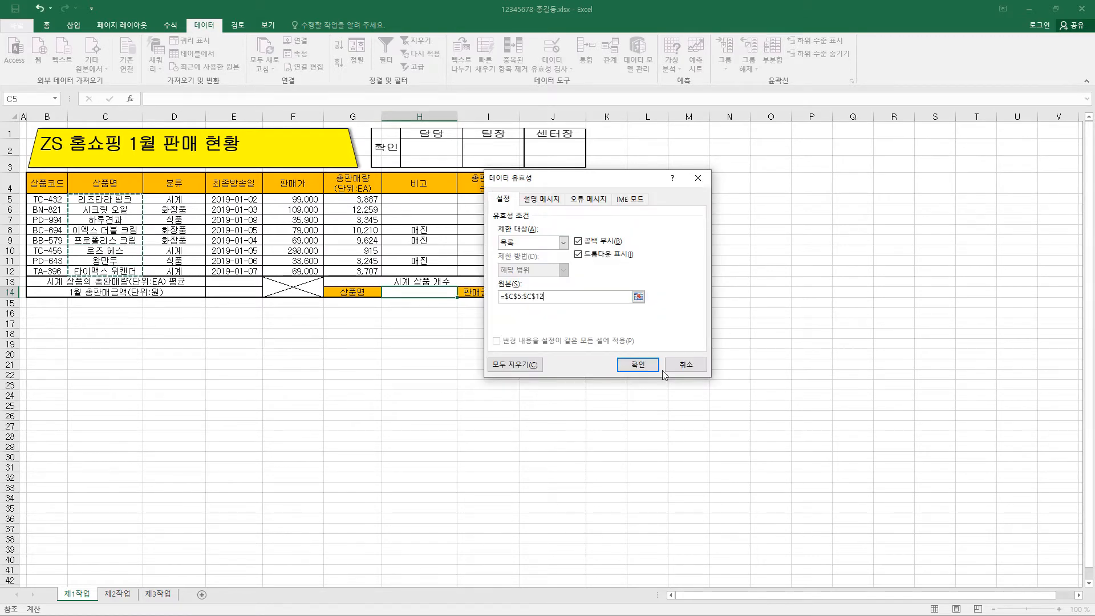
click(637, 369)
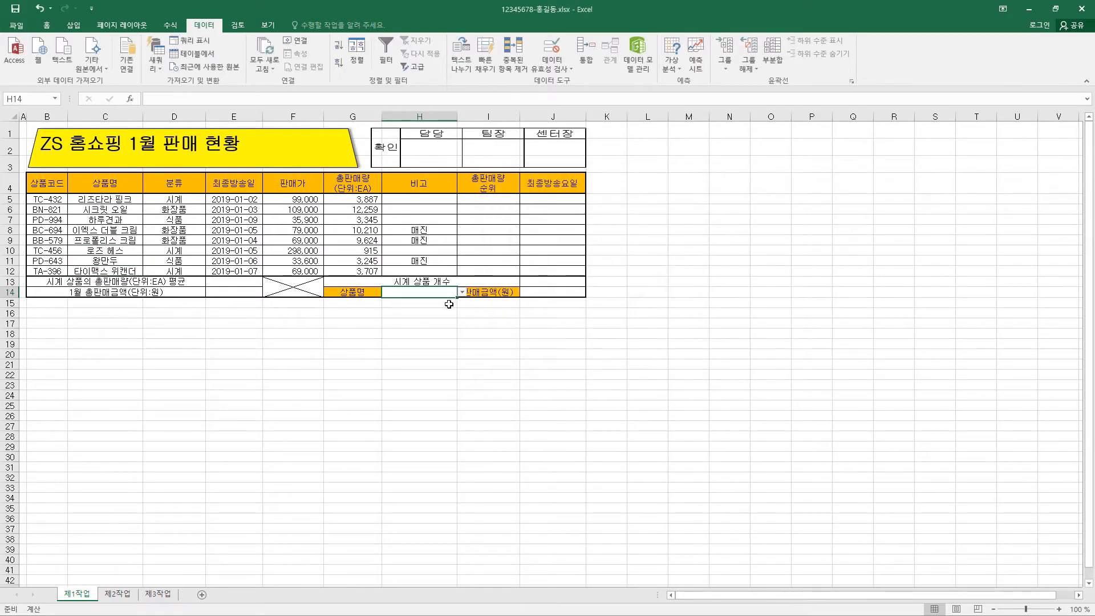
Step: Choose 이엑스 더블 크림 from the H14 list and try auto-fitting the width of column H
click(462, 293)
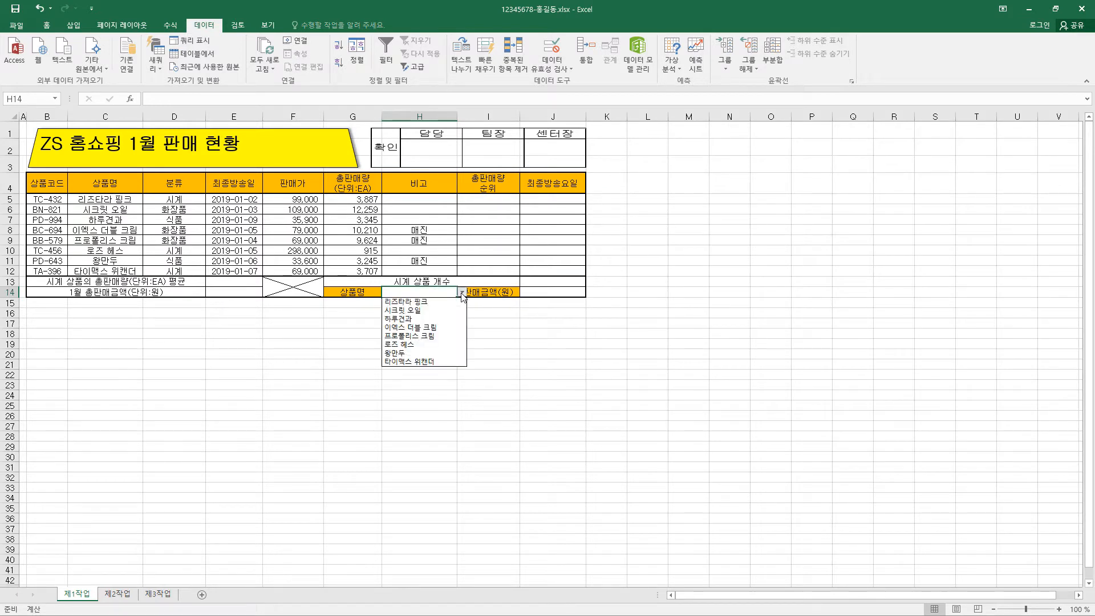
click(432, 328)
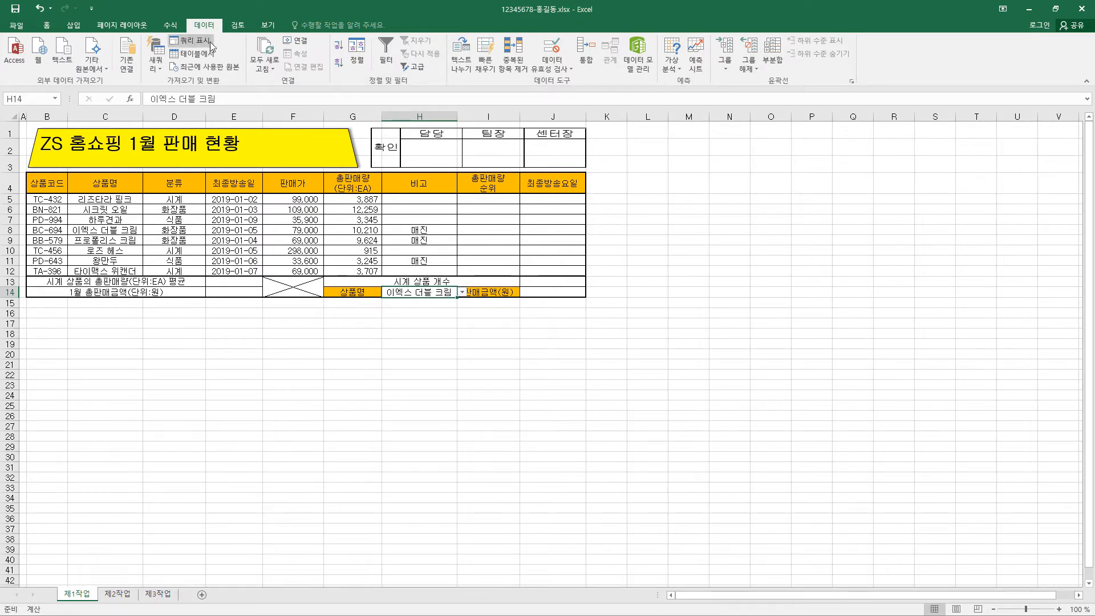
click(46, 25)
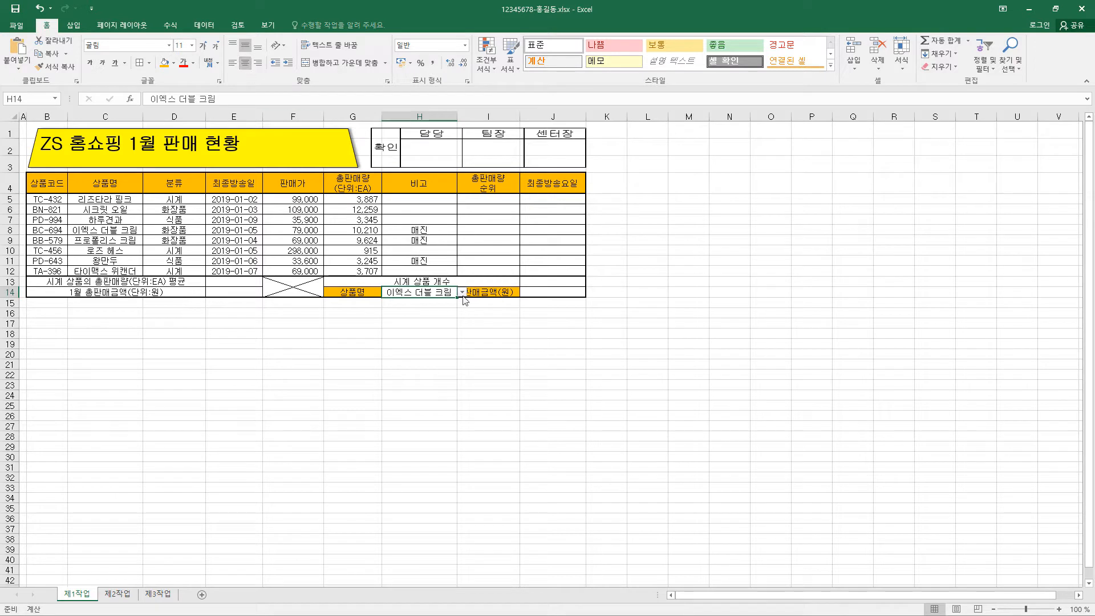
double_click(455, 117)
key(ctrl+z)
Step: Set the product name in H14 to 리즈타라 핑크 from its validation list
click(462, 292)
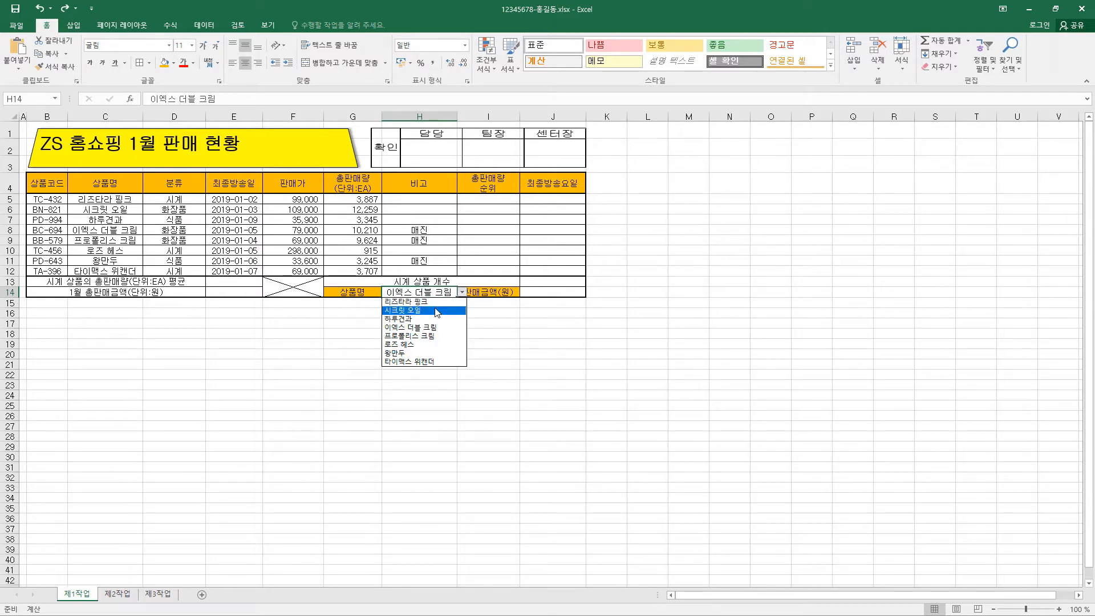
click(434, 301)
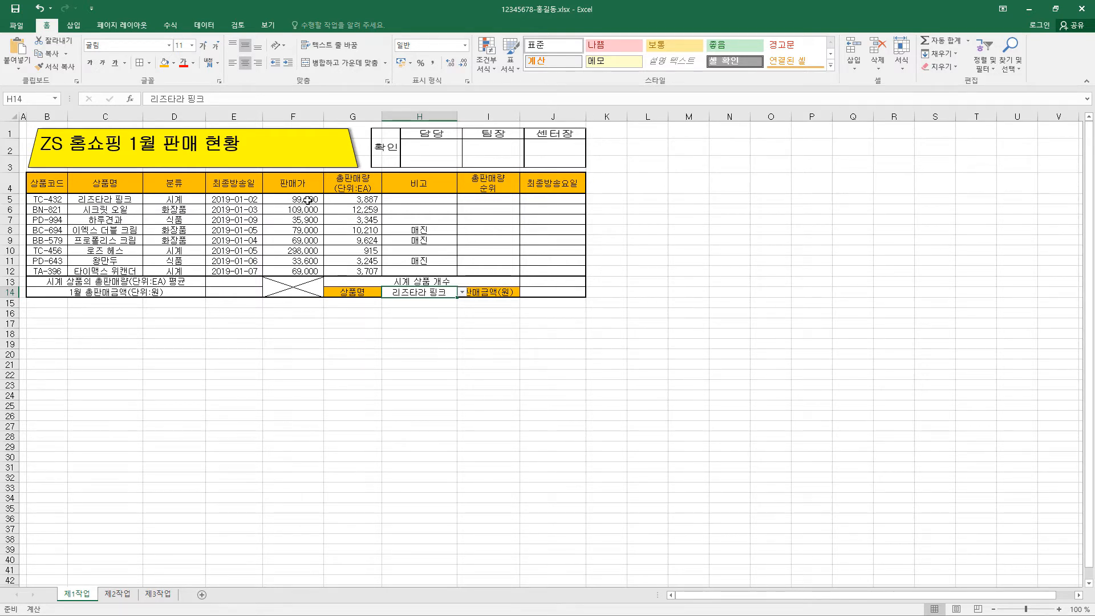
Step: Apply the custom number format #,##0"원" to the 판매가 values in F5:F12
drag(307, 199, 308, 270)
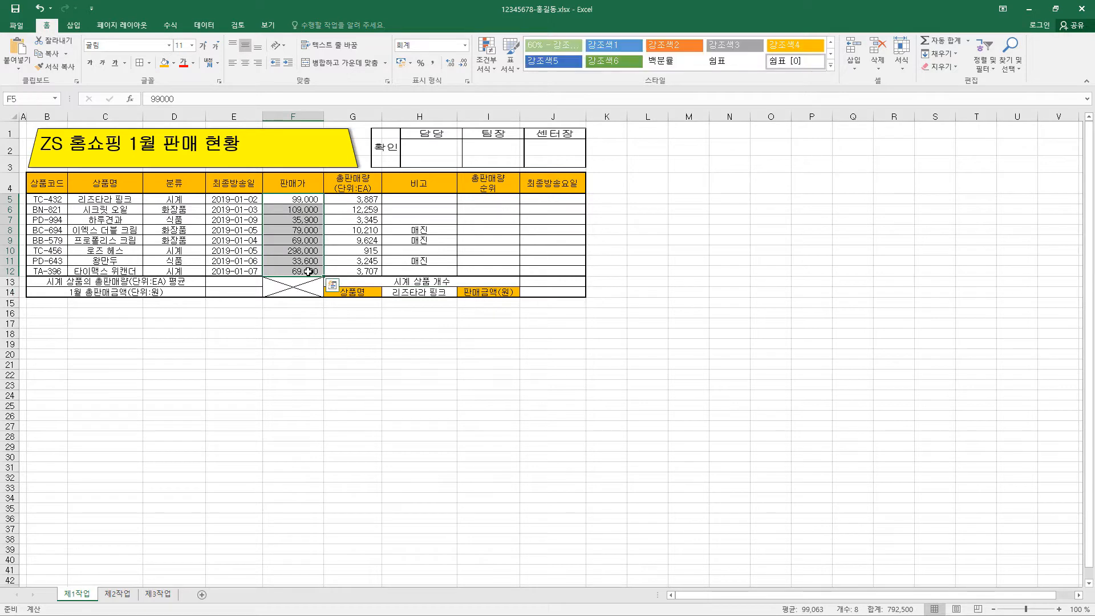
key(ctrl+1)
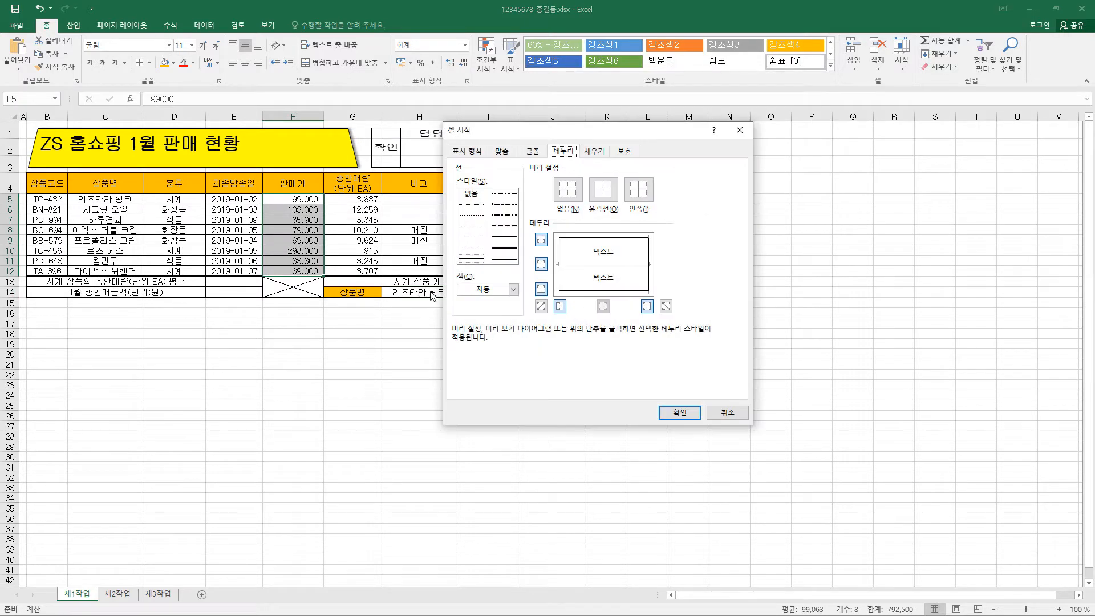
click(466, 151)
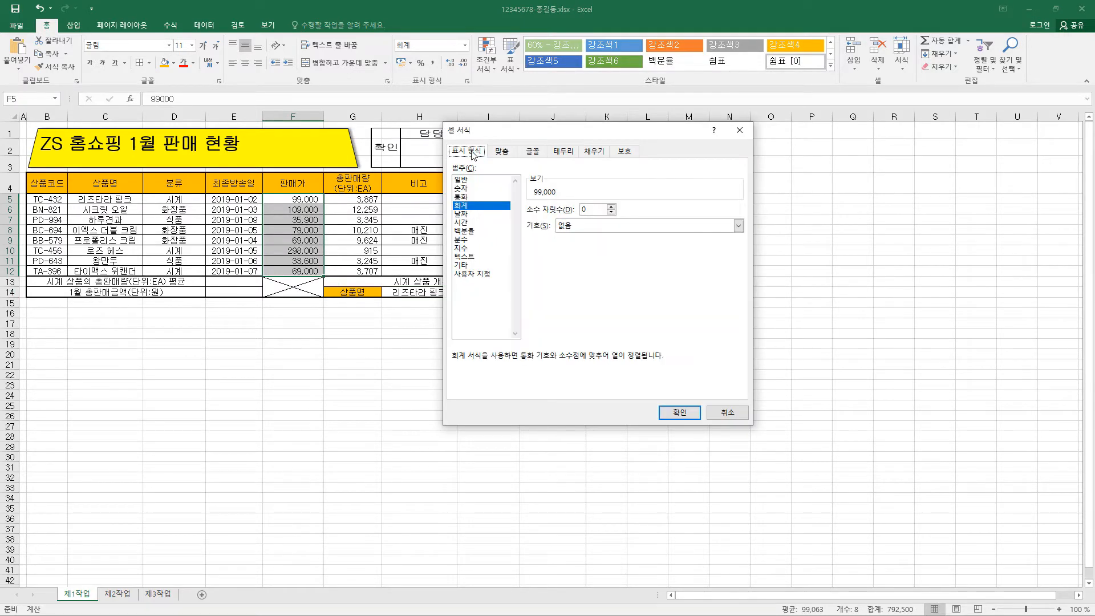
click(480, 275)
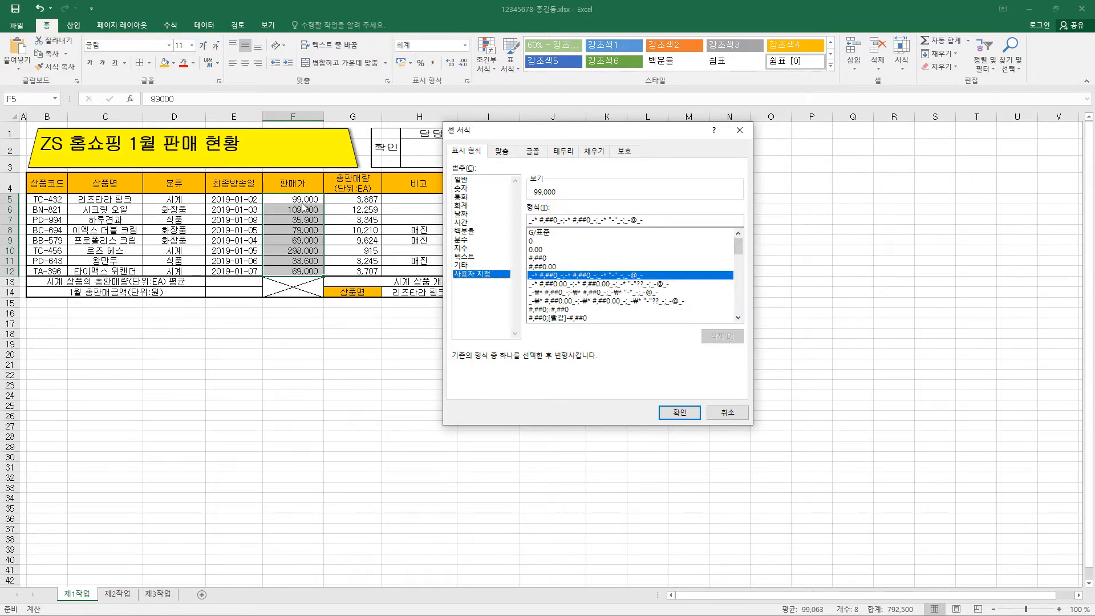
click(552, 258)
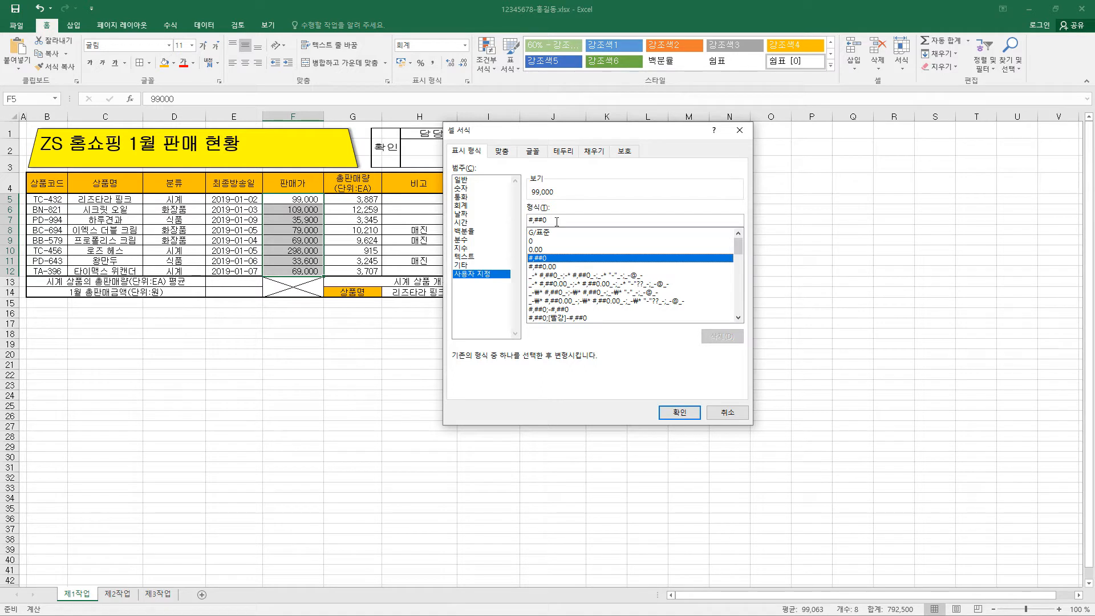
click(556, 222)
text("원")
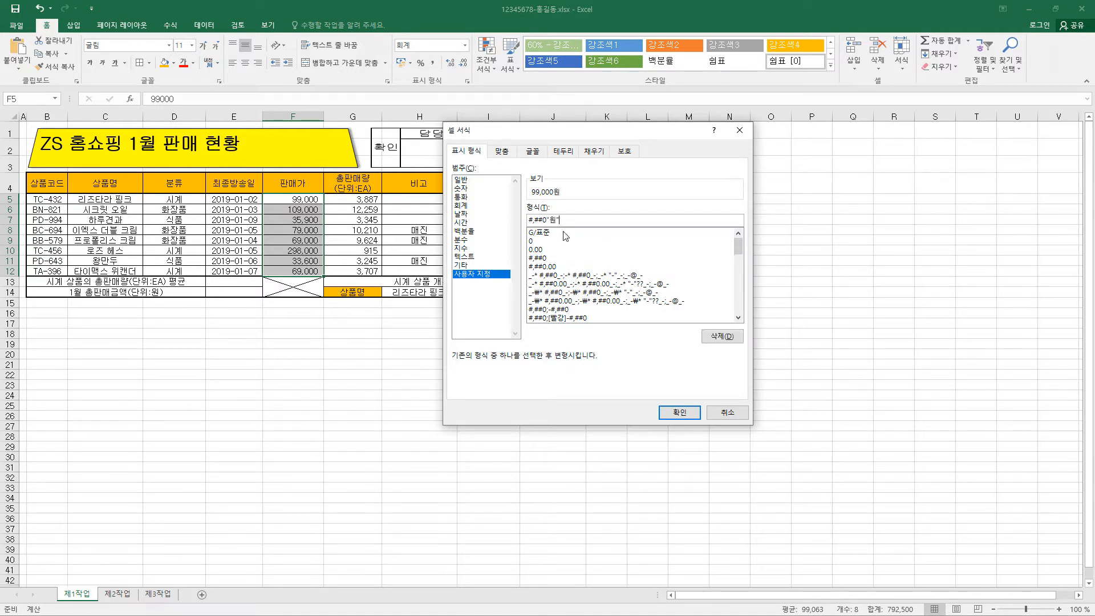
click(684, 419)
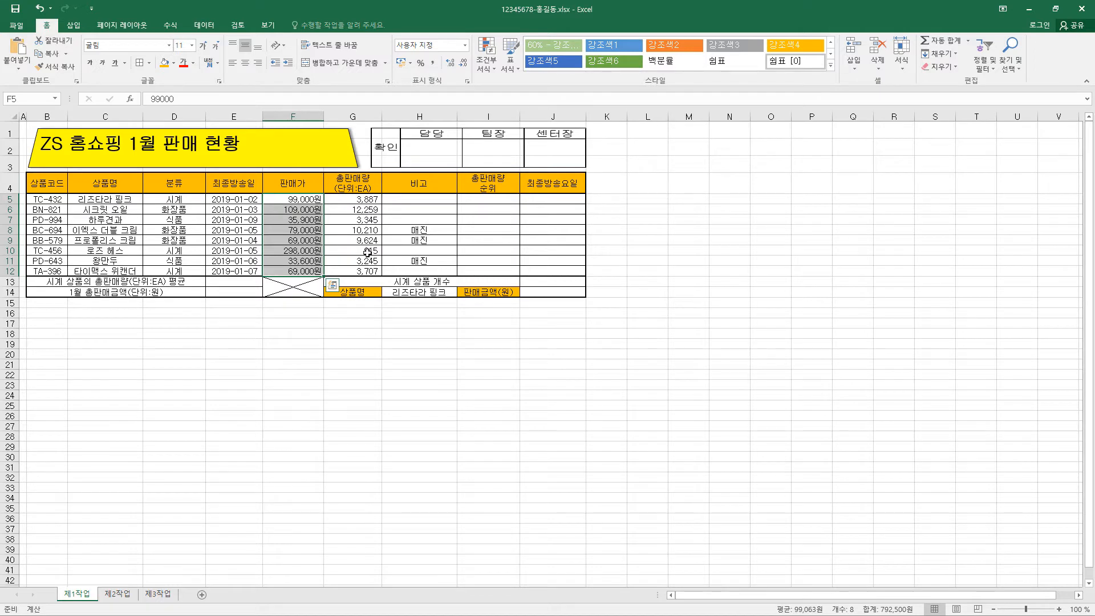
Step: Define the name 판매가 for the range F5:F12 with workbook scope
right_click(300, 210)
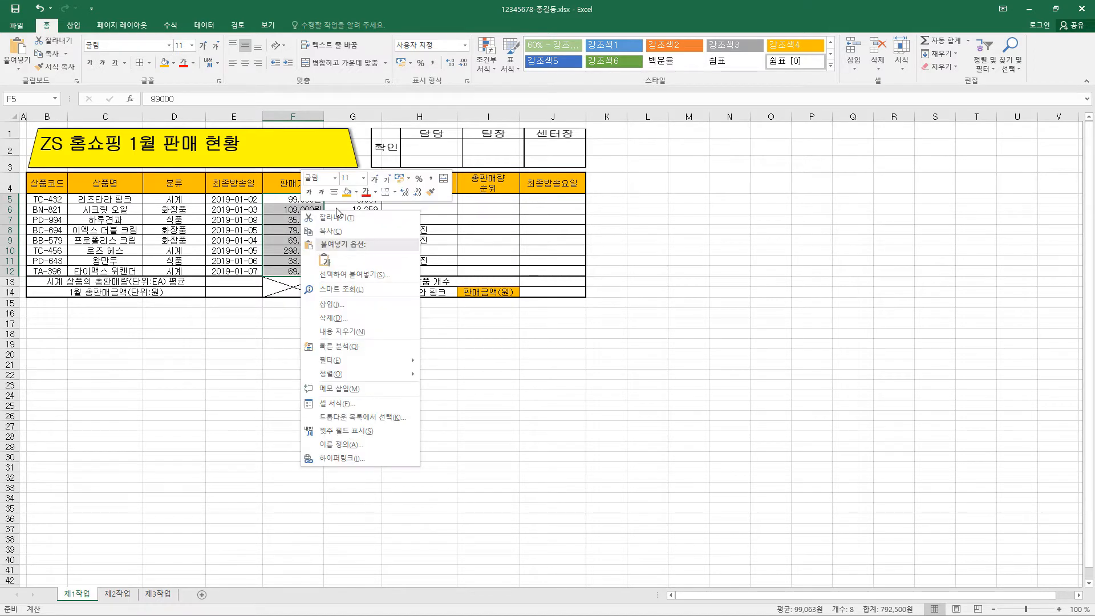
click(359, 446)
drag(359, 383, 441, 238)
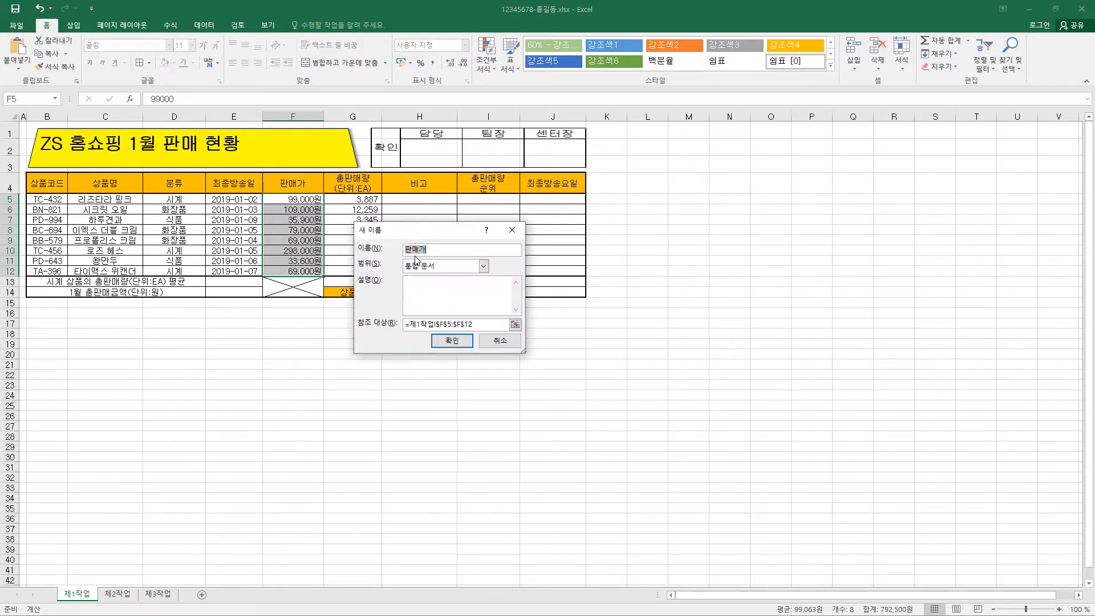
click(452, 340)
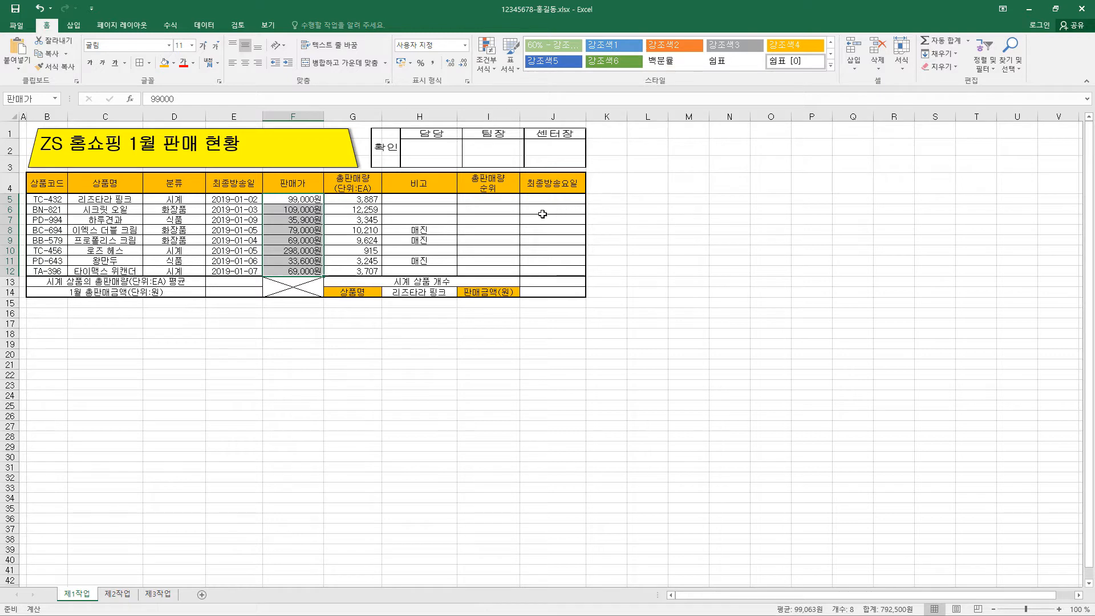
Step: Fill the 총판매량 순위 cells I5:I12 with =RANK.EQ(G5,$G$5:$G$12)&"위" and centre them horizontally
drag(498, 200, 497, 271)
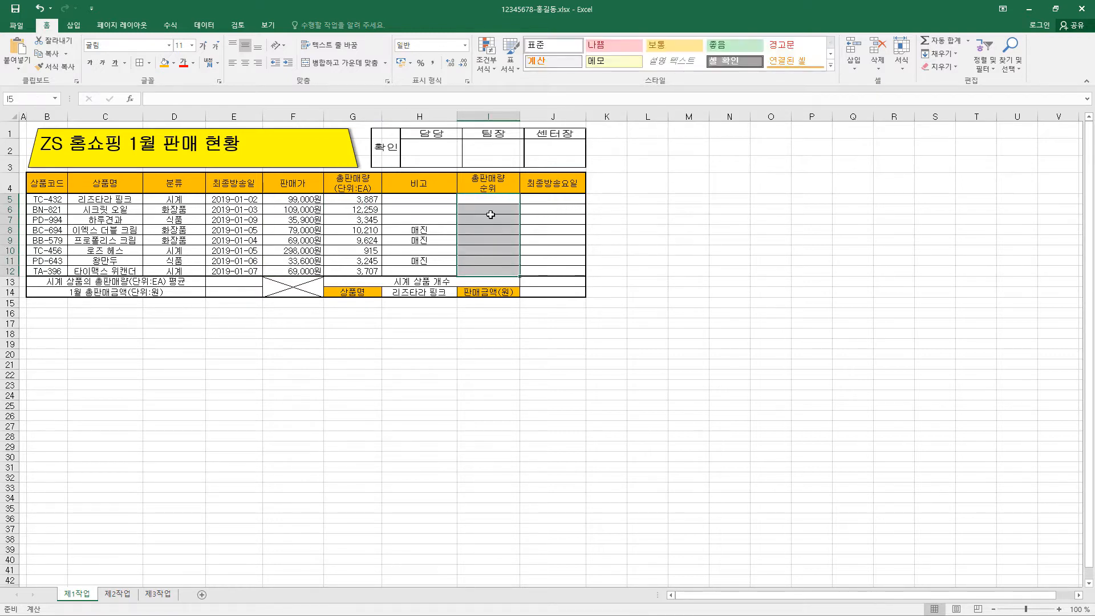
text(=)
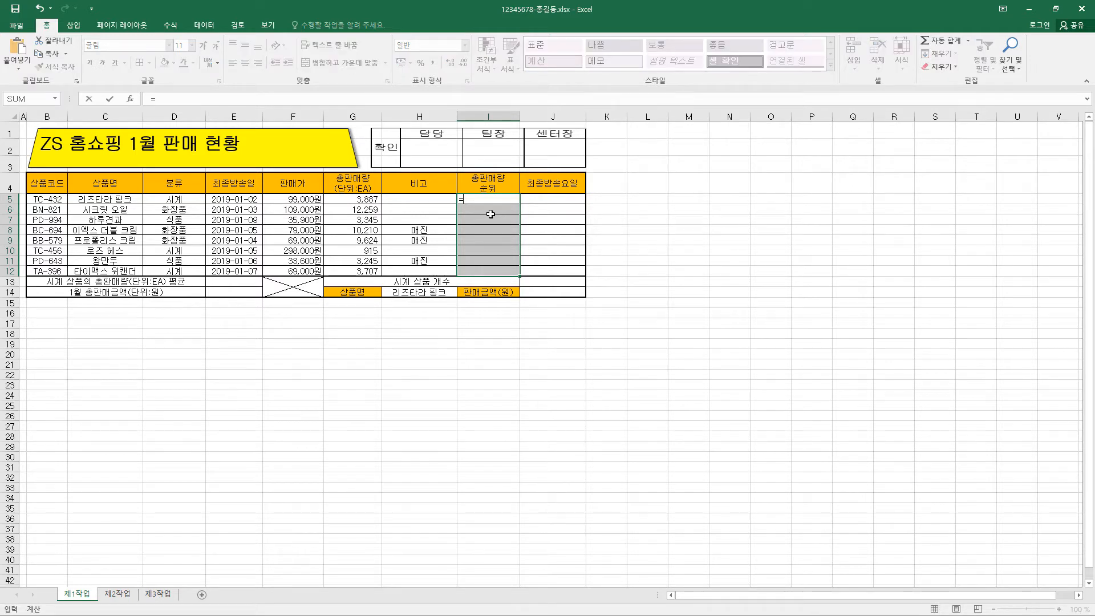
text(RANK.EQ(G5,$G$5:$G$12)&"위")
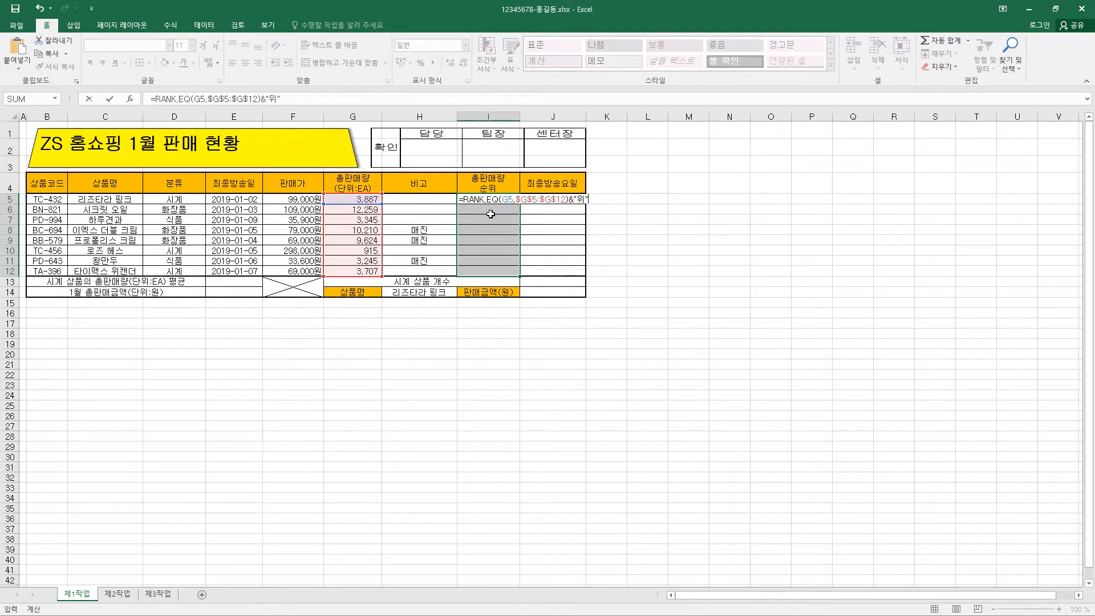
key(ctrl+Return)
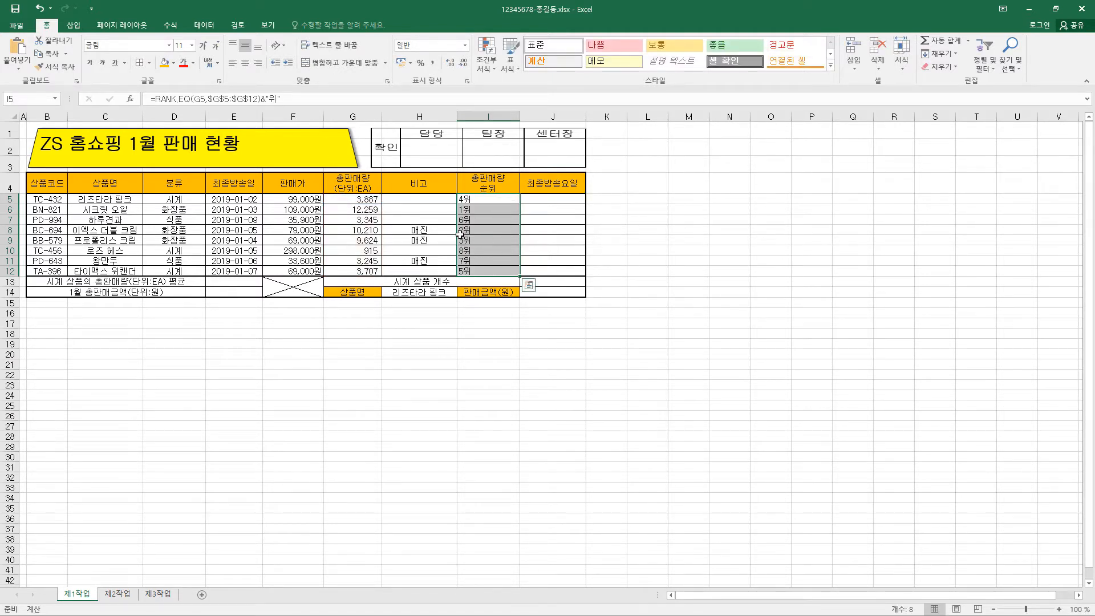
click(244, 64)
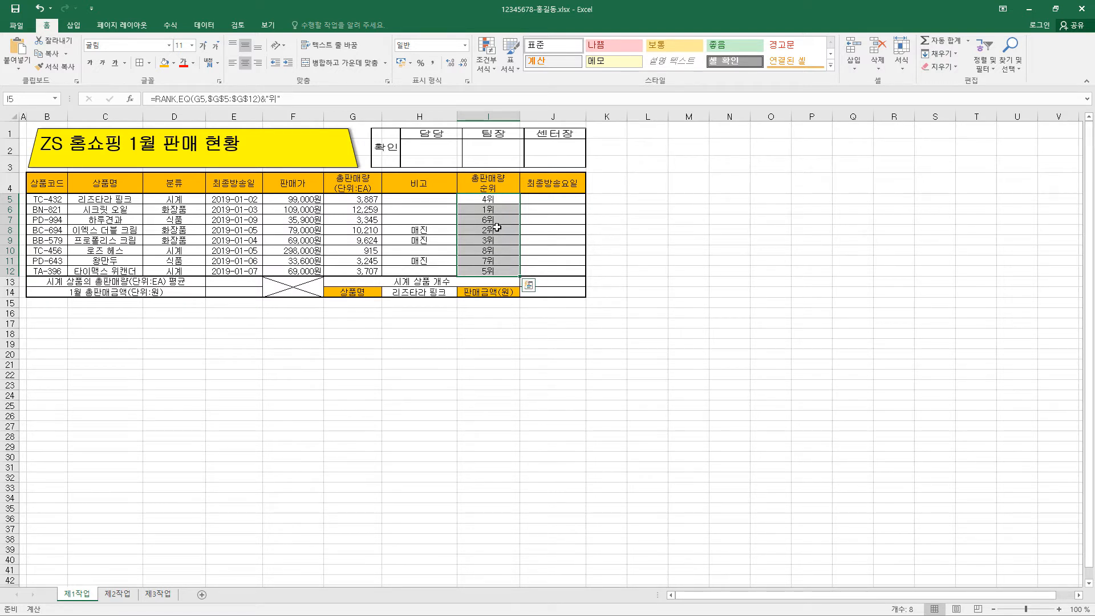
Step: Examine the Number, Ref and Order arguments of the RANK.EQ function in the I5 formula
click(185, 99)
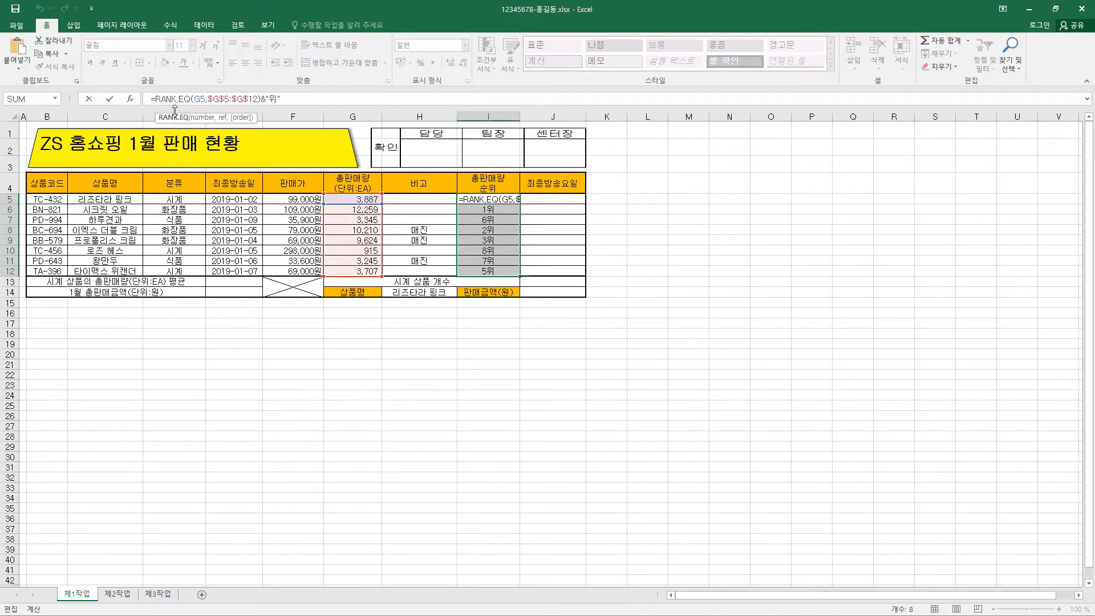
click(130, 99)
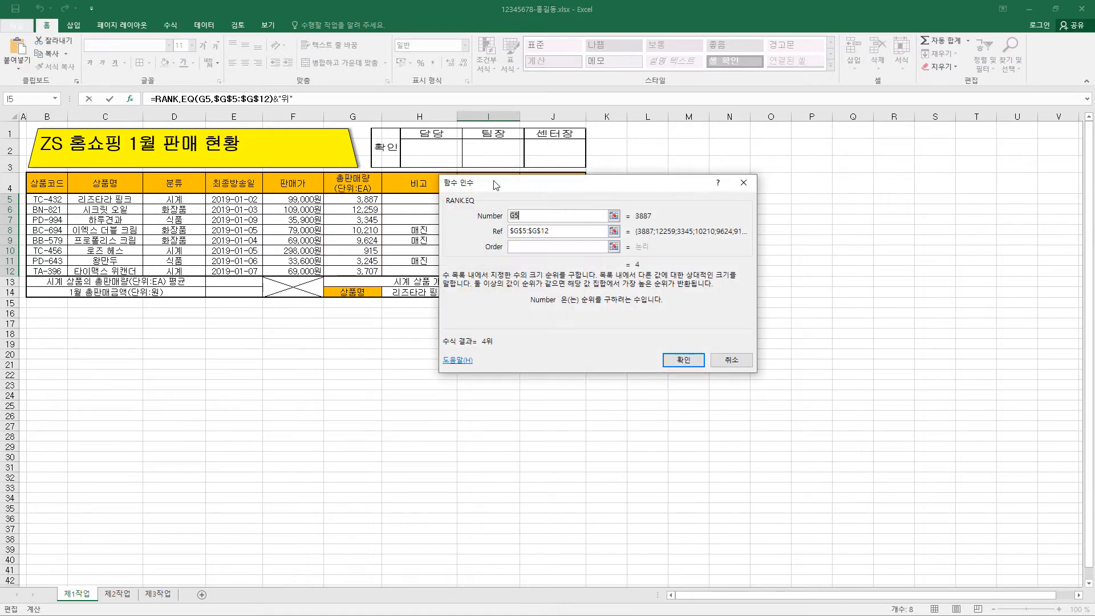
drag(494, 187, 549, 134)
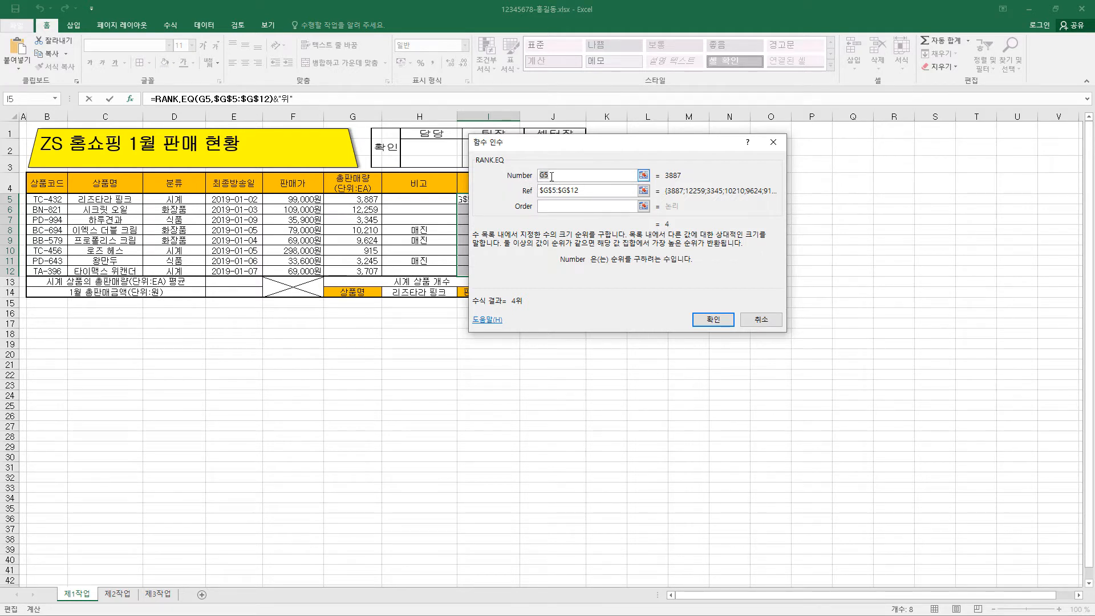
click(557, 205)
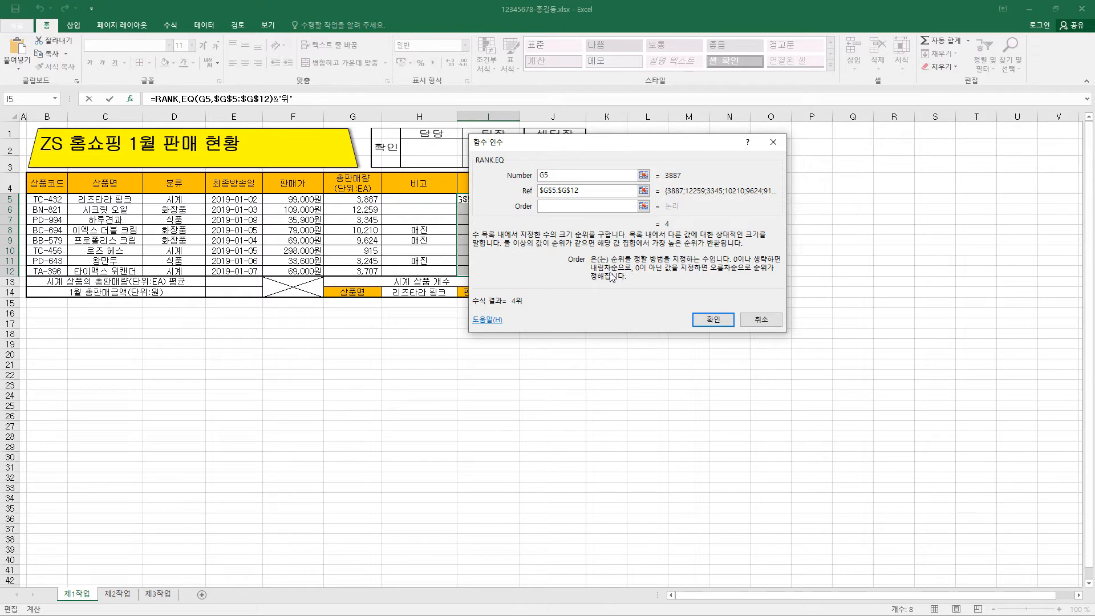
click(775, 148)
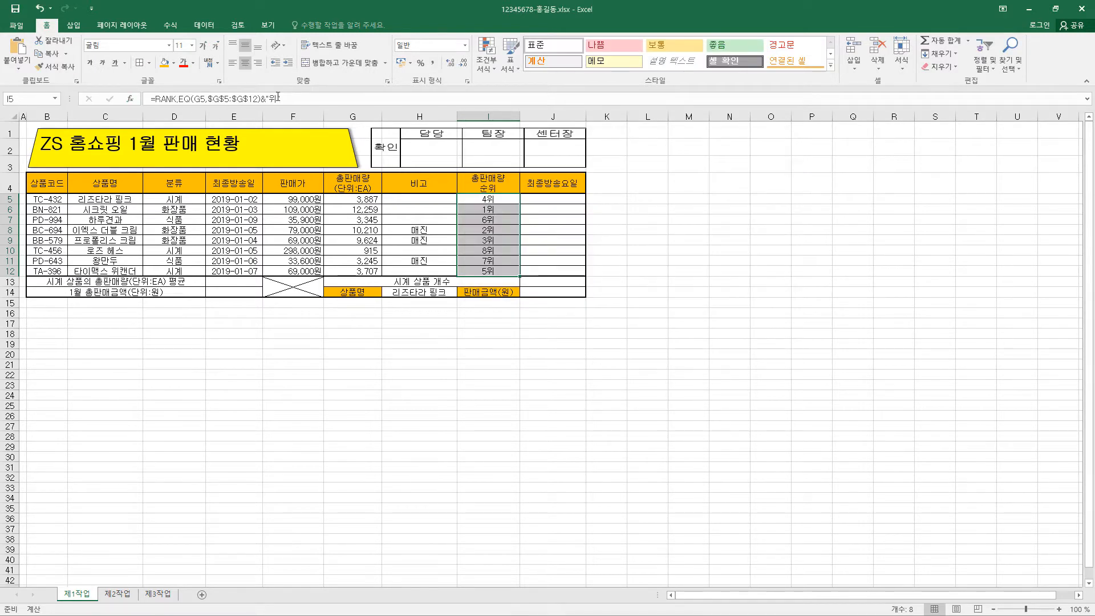
click(215, 98)
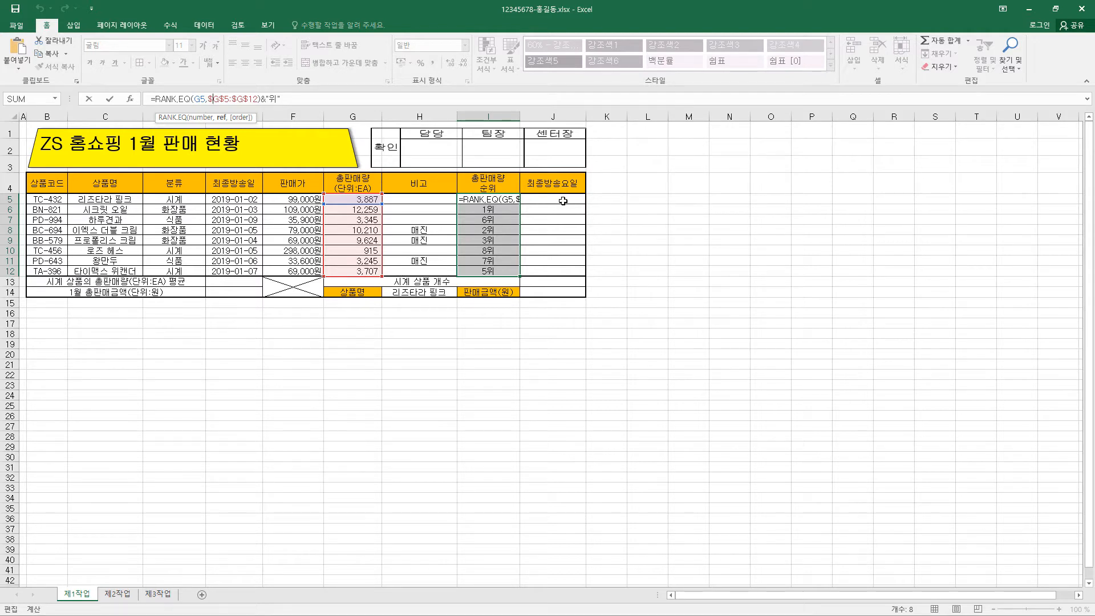
Step: Fill the 최종방송요일 cells J5:J12 with =CHOOSE(WEEKDAY(E5,1),"일요일","월요일","화요일","수요일","목요일","금요일","토요일") and centre them horizontally
drag(562, 200, 564, 273)
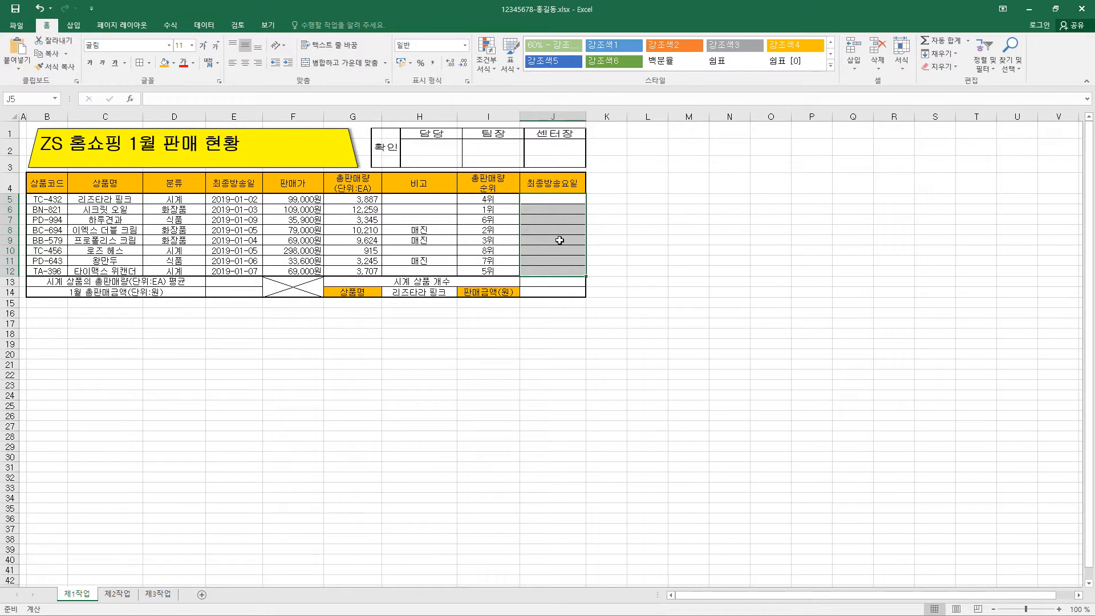
text(=)
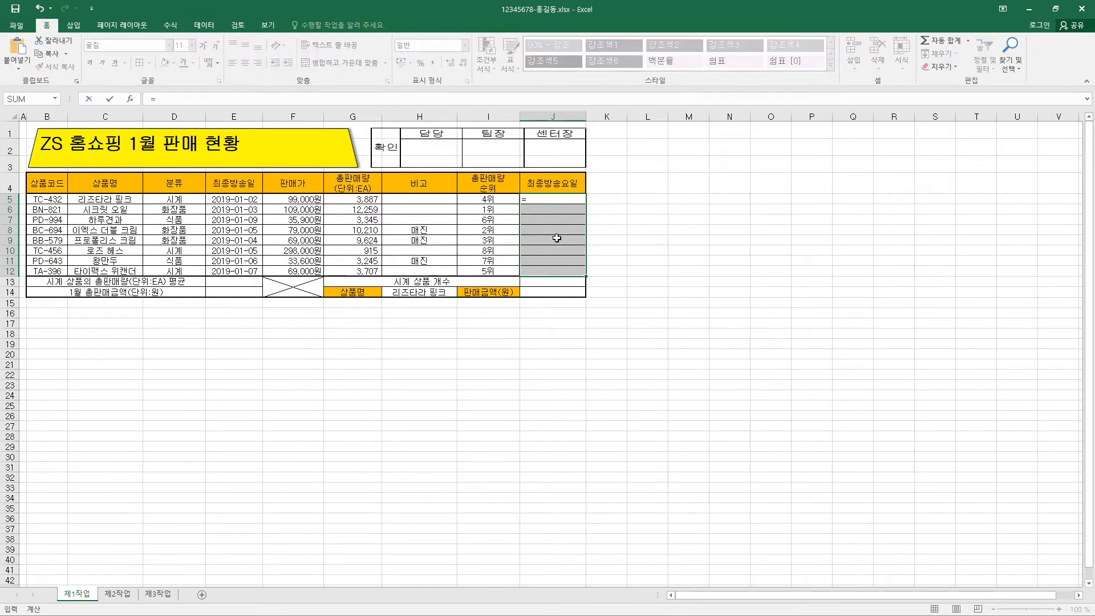
text(CHOOSE(WEEKDAY(E5,1),"일요일","월요일","화요일","수요일","목요일","금요일","토요일"))
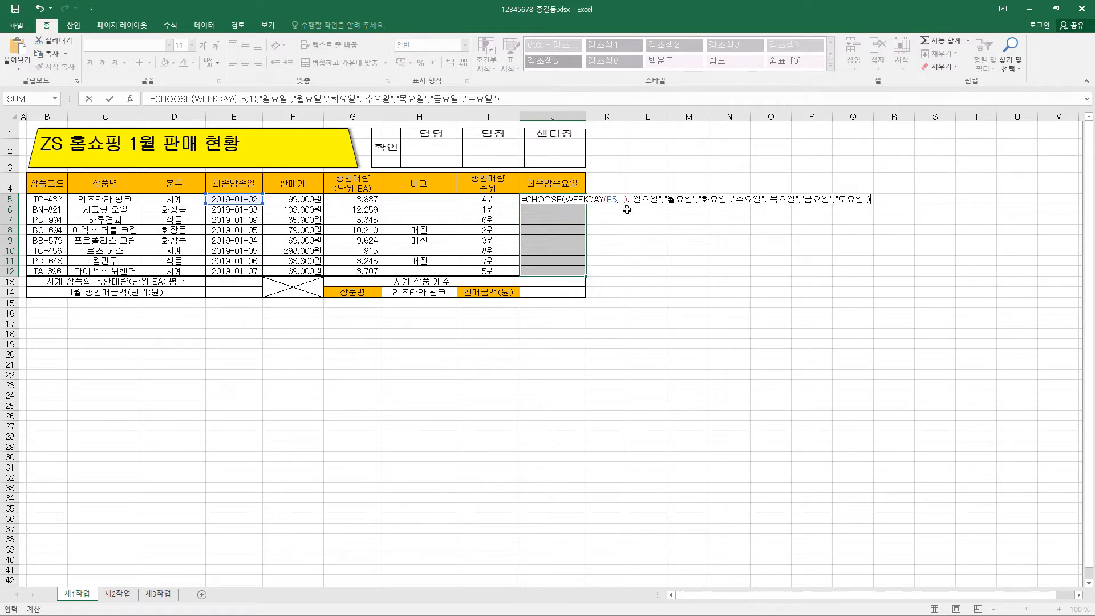
key(ctrl+Return)
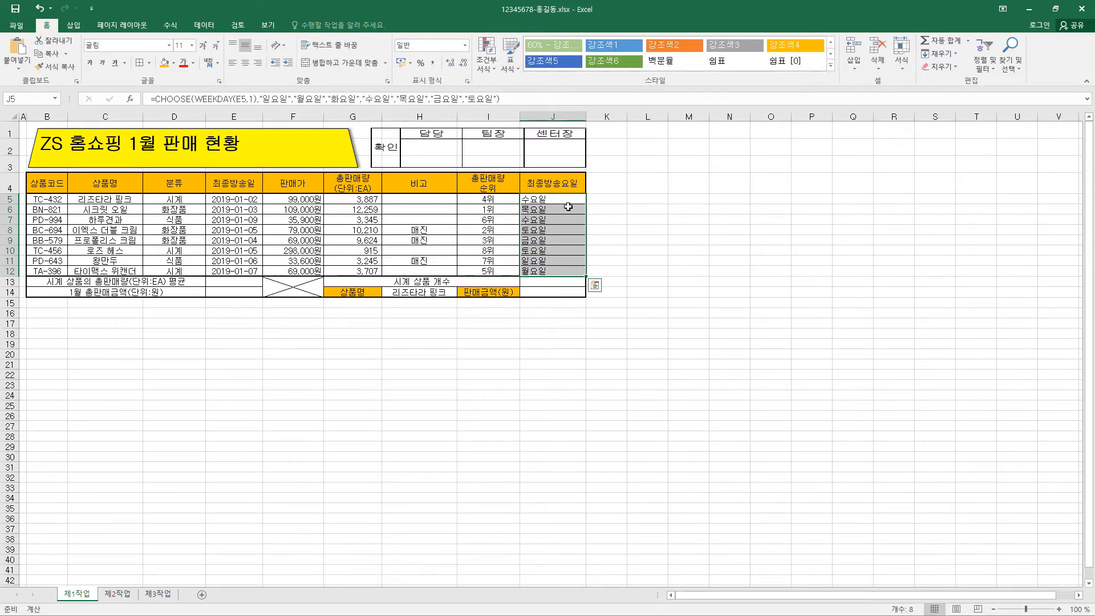
click(244, 62)
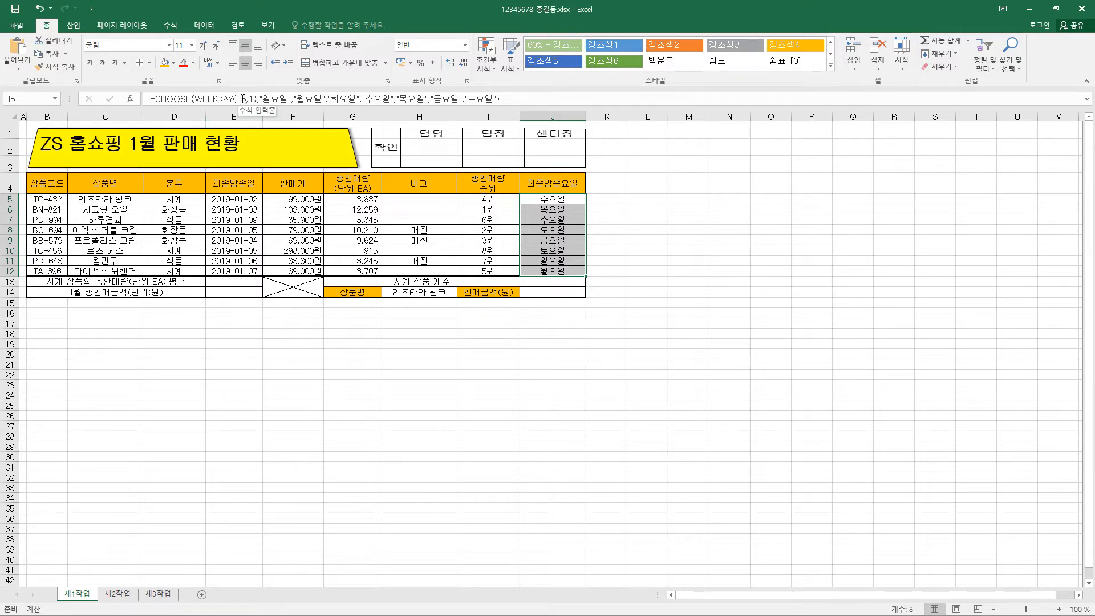
Step: Examine the Index_num and Value arguments of the CHOOSE function in the J5 formula
click(176, 101)
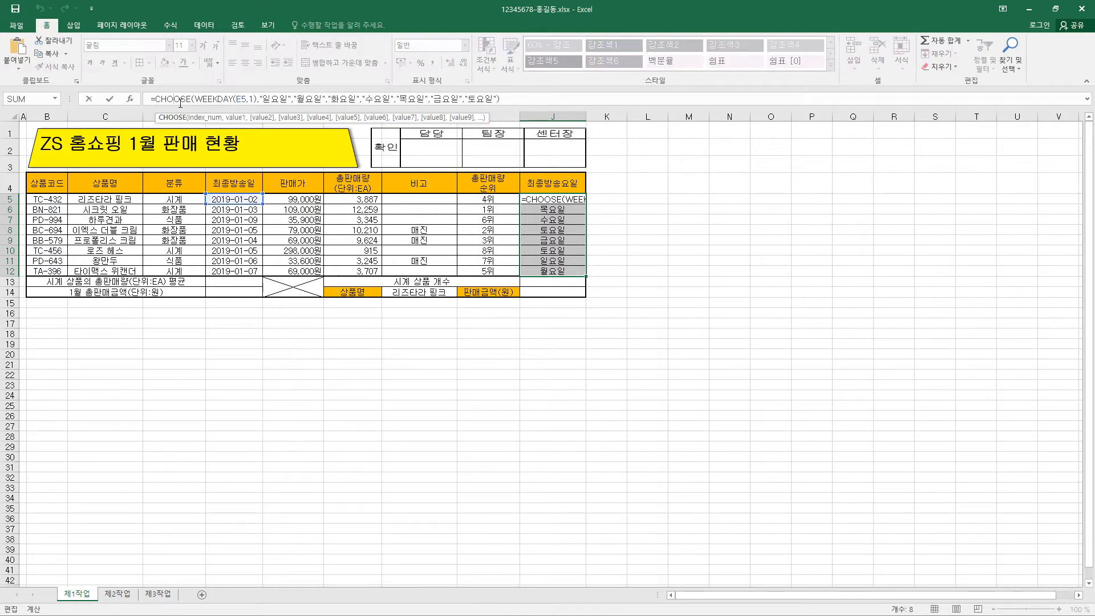
click(130, 99)
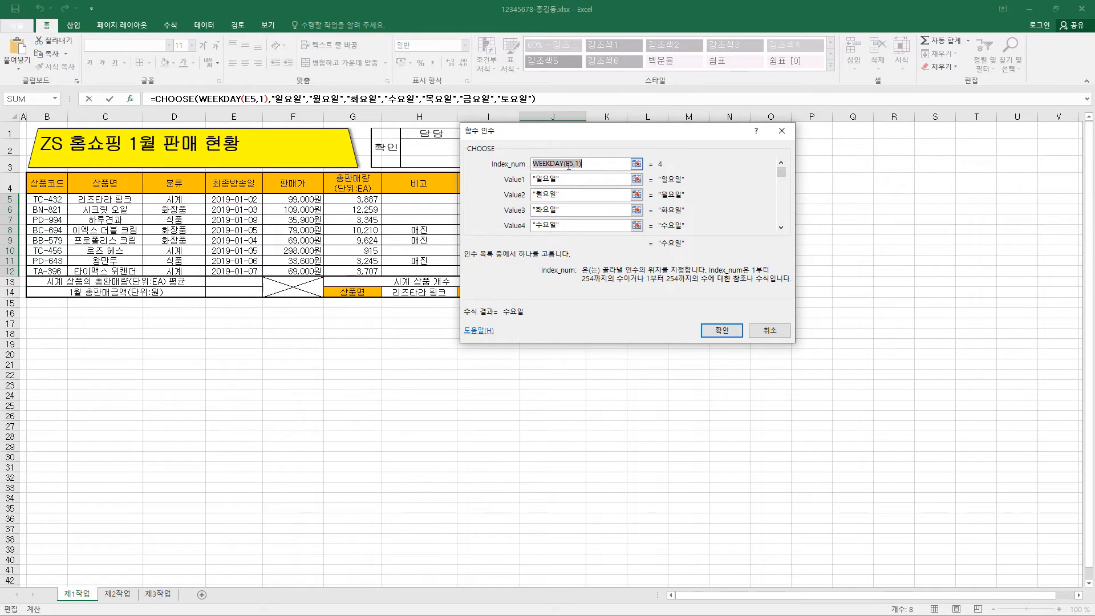
drag(611, 139, 639, 169)
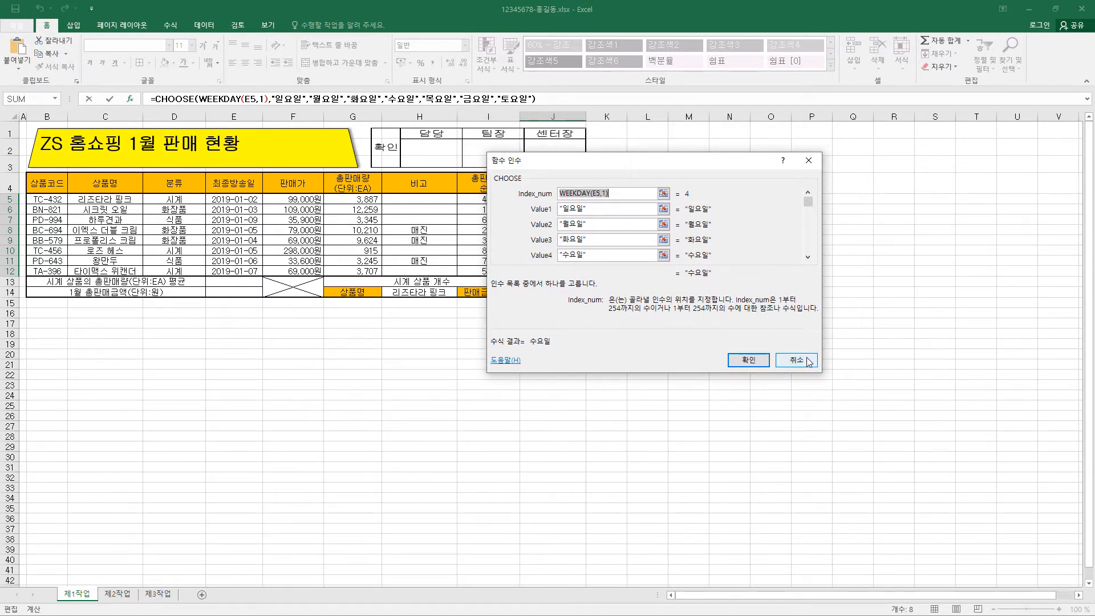
key(ctrl+Return)
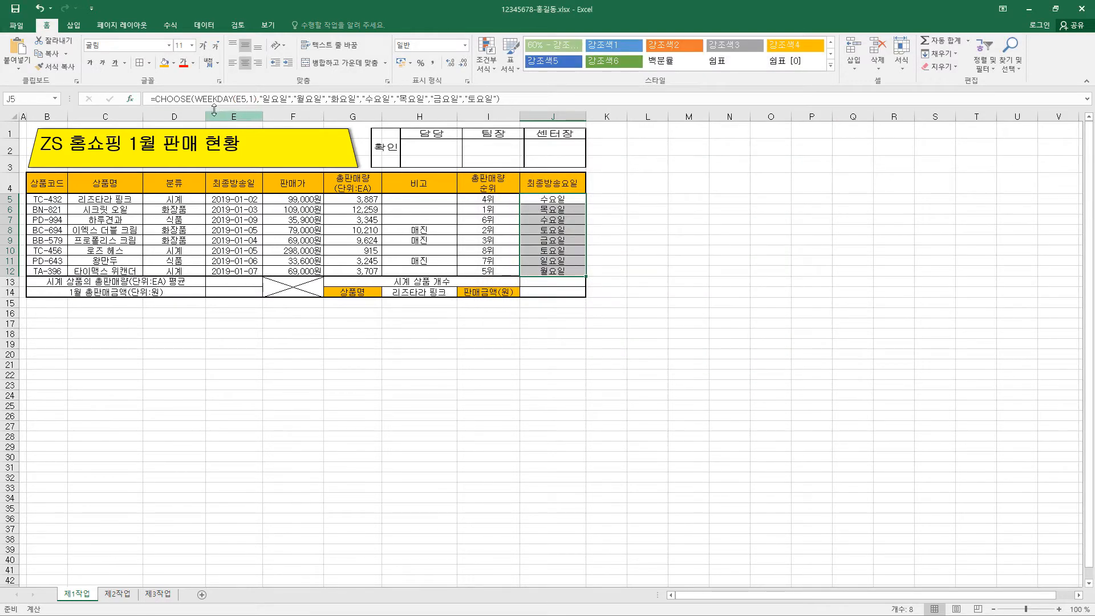
Step: Examine the Serial_number and Return_type arguments of the WEEKDAY function nested in the J5 formula
click(217, 98)
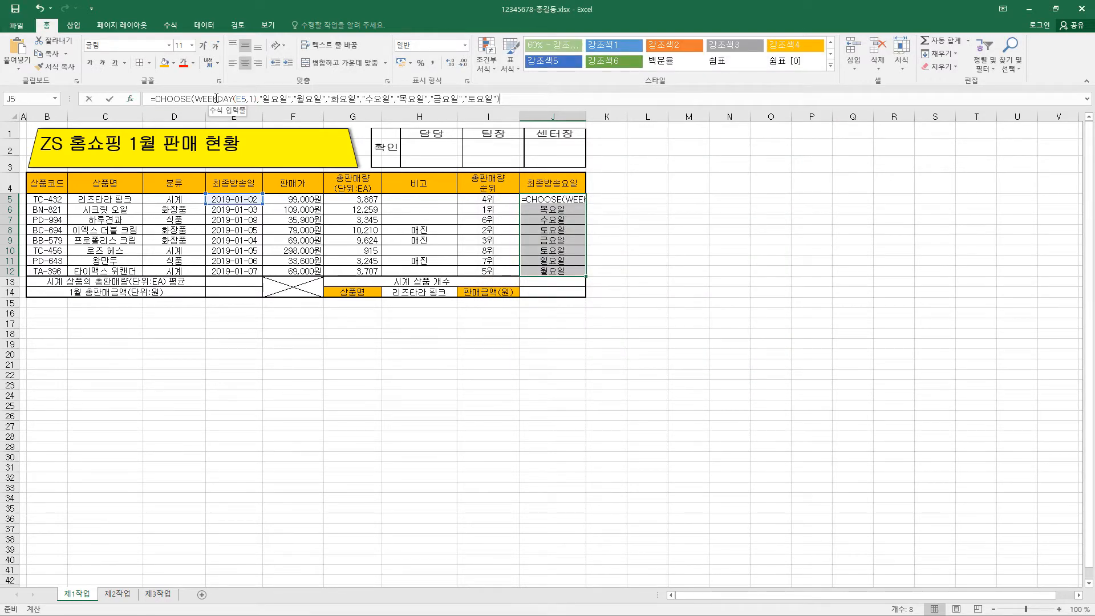
click(130, 98)
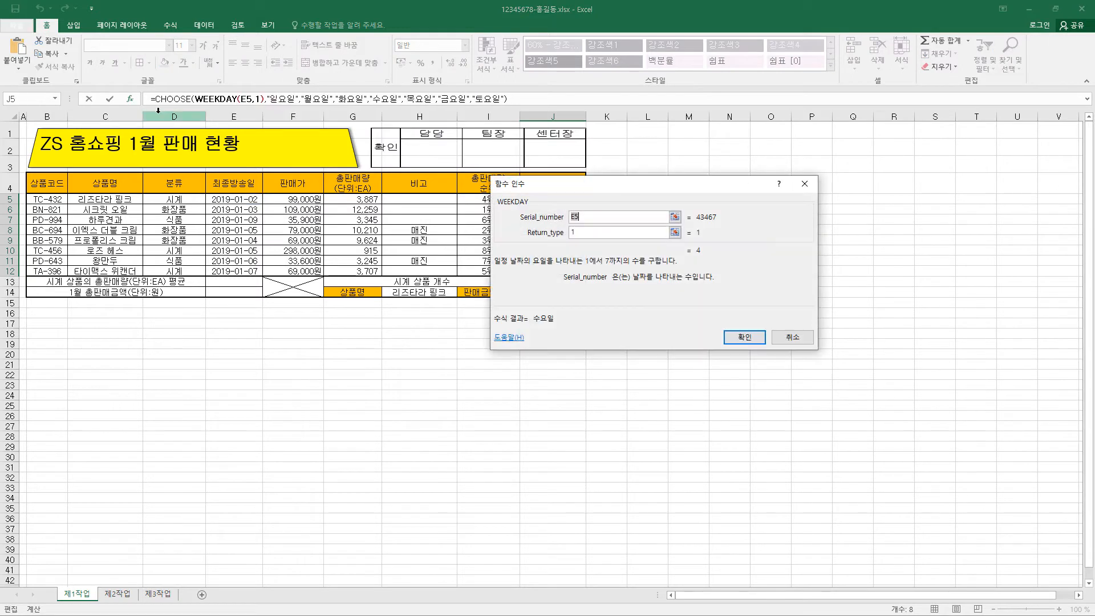
drag(691, 190, 690, 217)
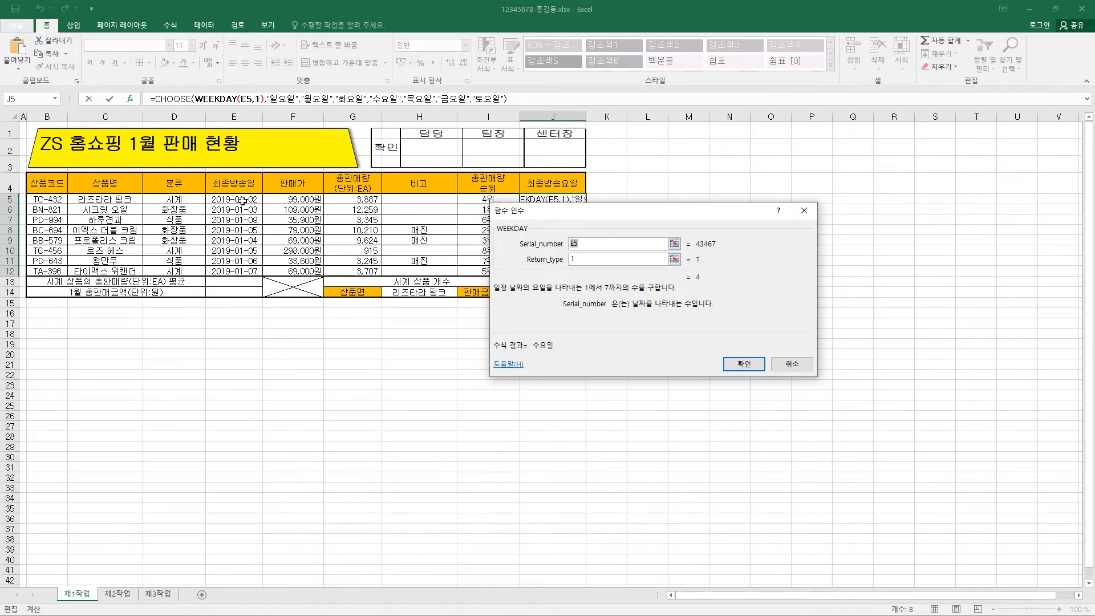
click(582, 259)
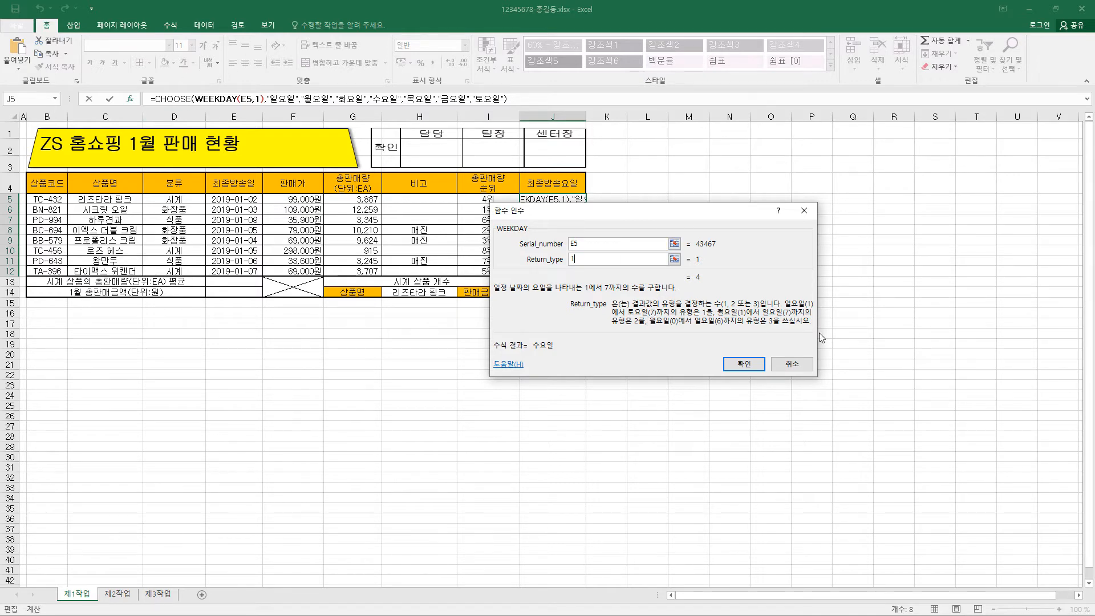
key(ctrl+Return)
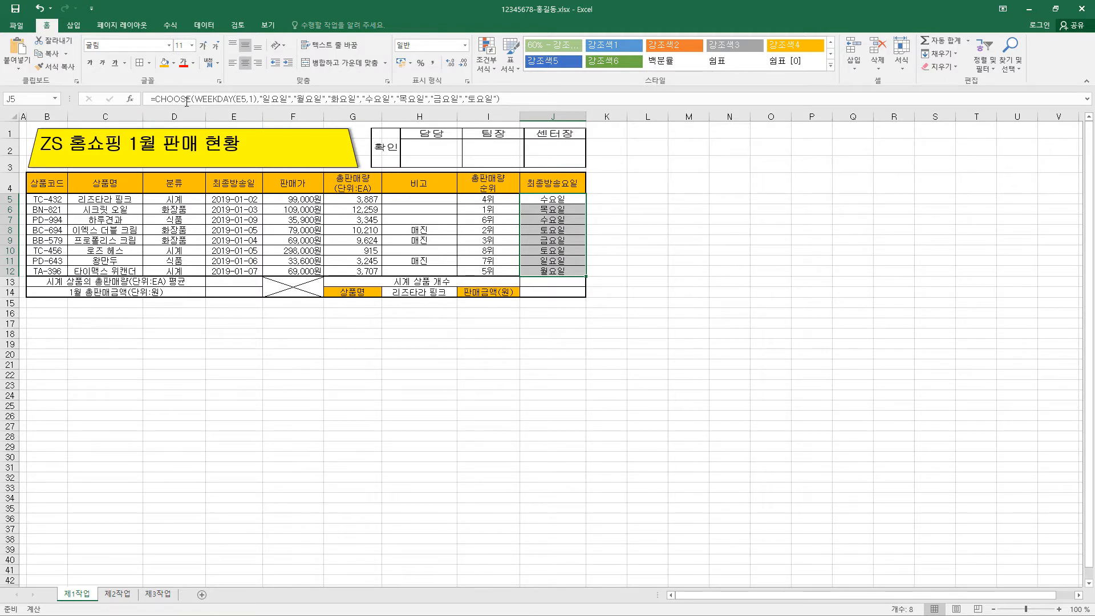
click(563, 210)
Step: View the CHOOSE function's help page and review the Return_type description of the nested WEEKDAY function
click(194, 99)
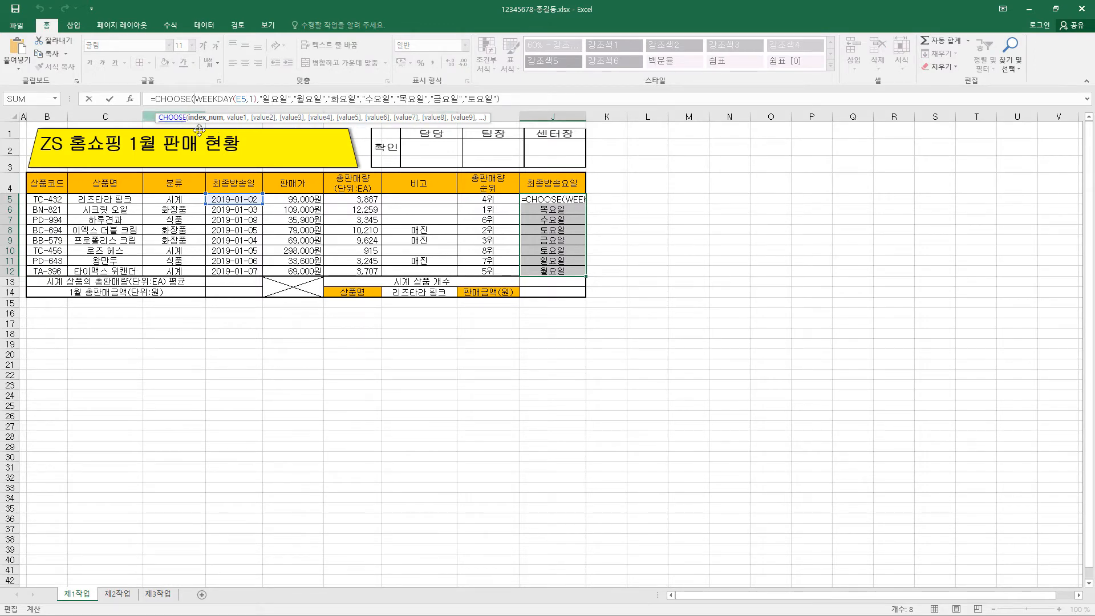
click(172, 117)
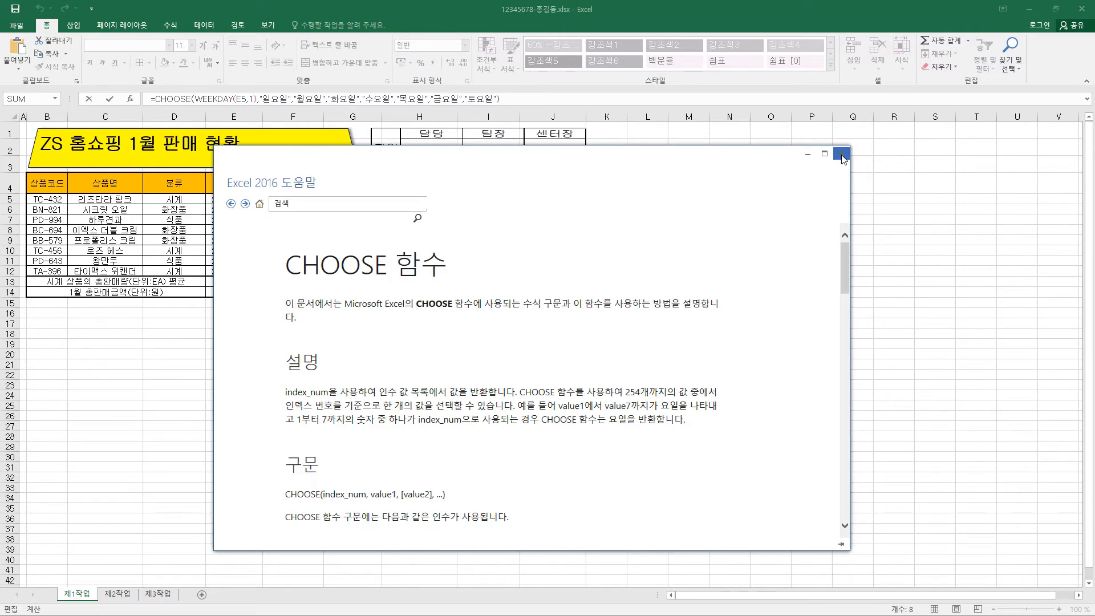
click(840, 154)
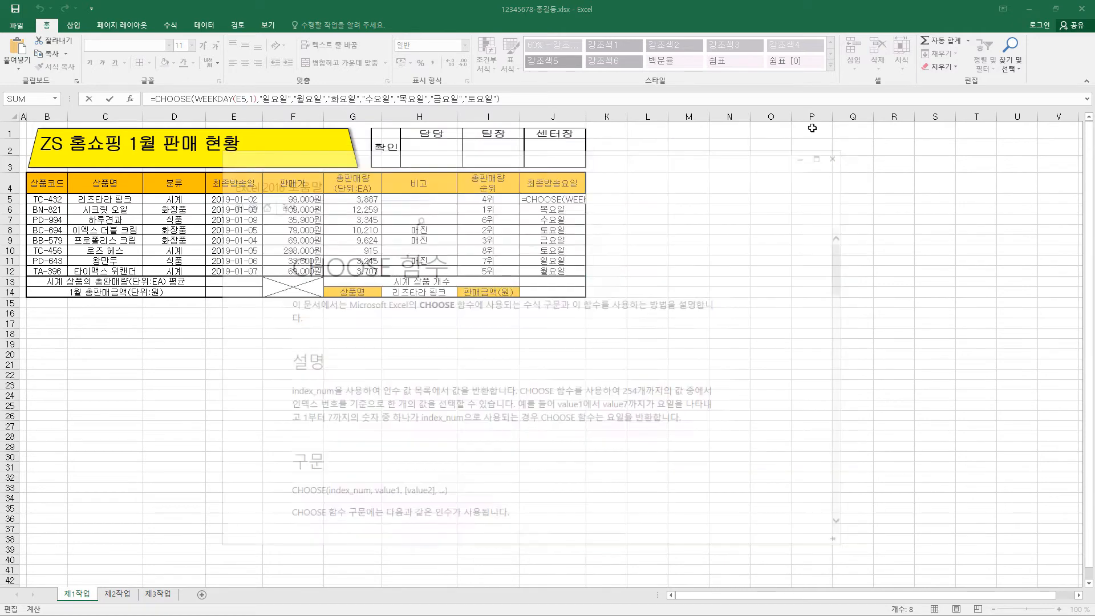
click(130, 100)
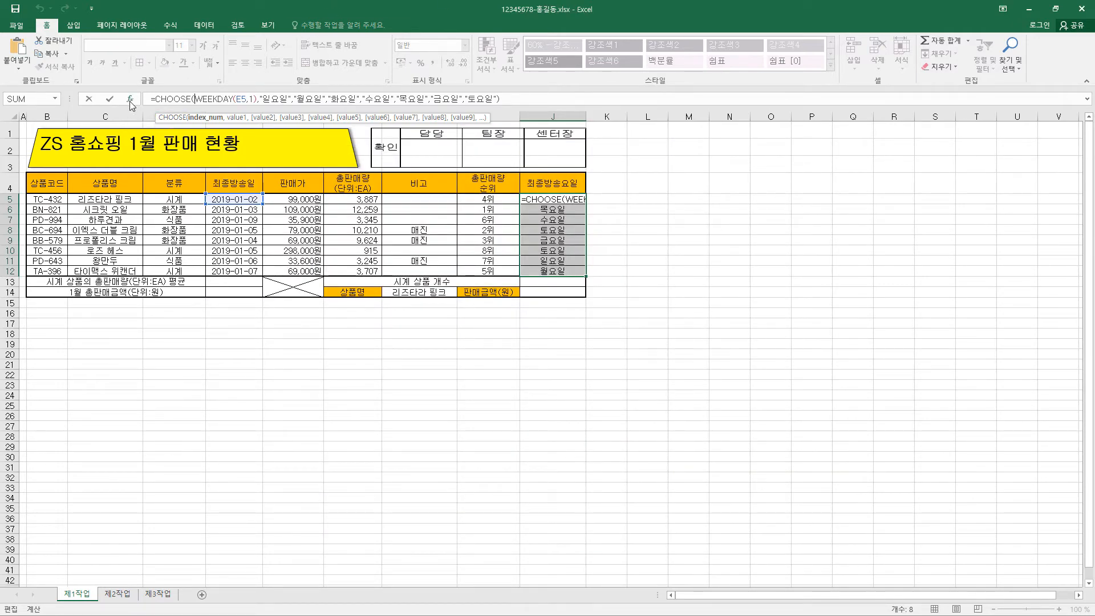
click(590, 262)
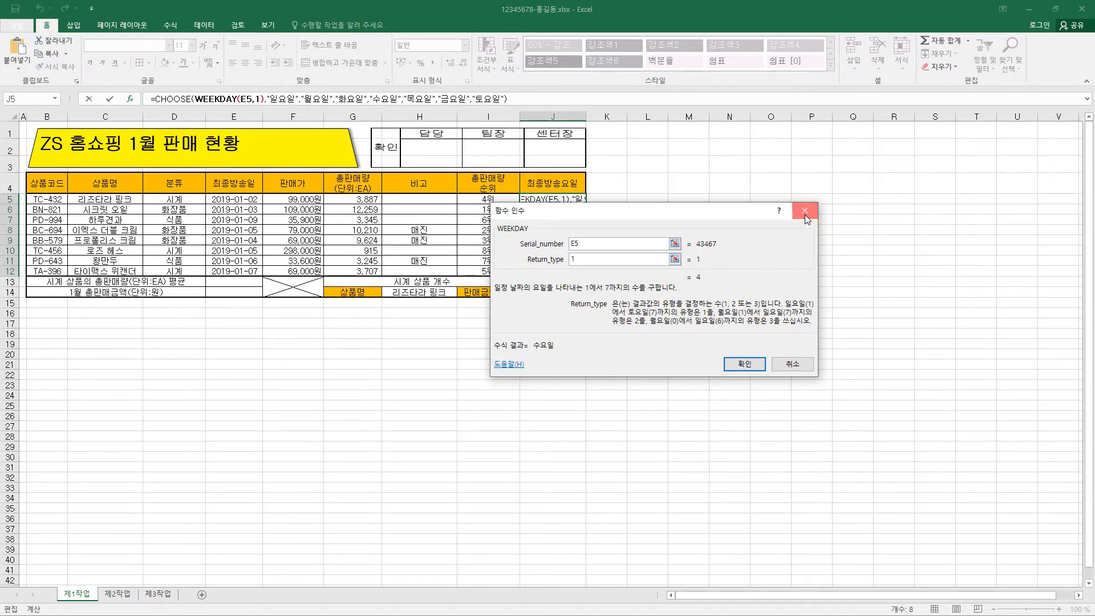
key(ctrl+Return)
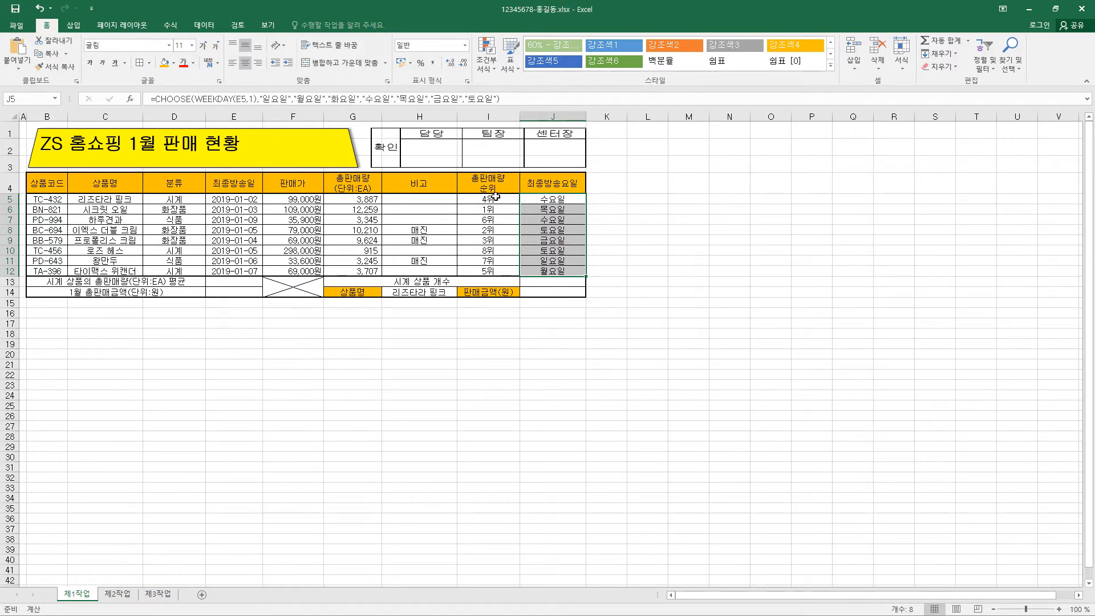
Step: Enter =ROUND(DAVERAGE(B4:H12,6,D4:D5),0) in E13 for the average 총판매량 of the 시계 products
click(238, 282)
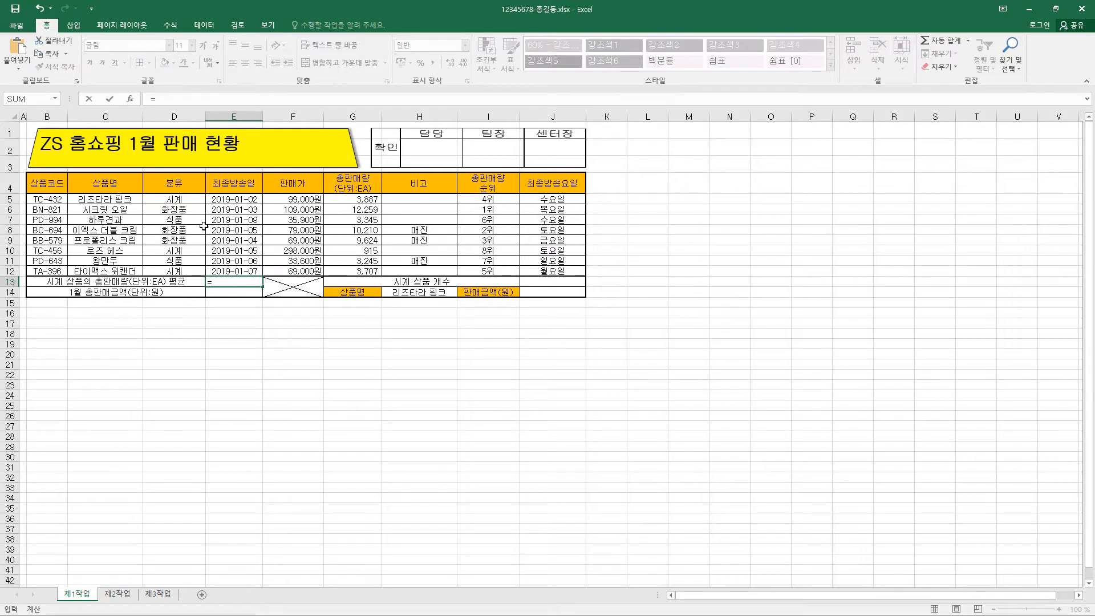
text(=ROUND(DAVERAGE(B4:H12,6,D4:D5),0))
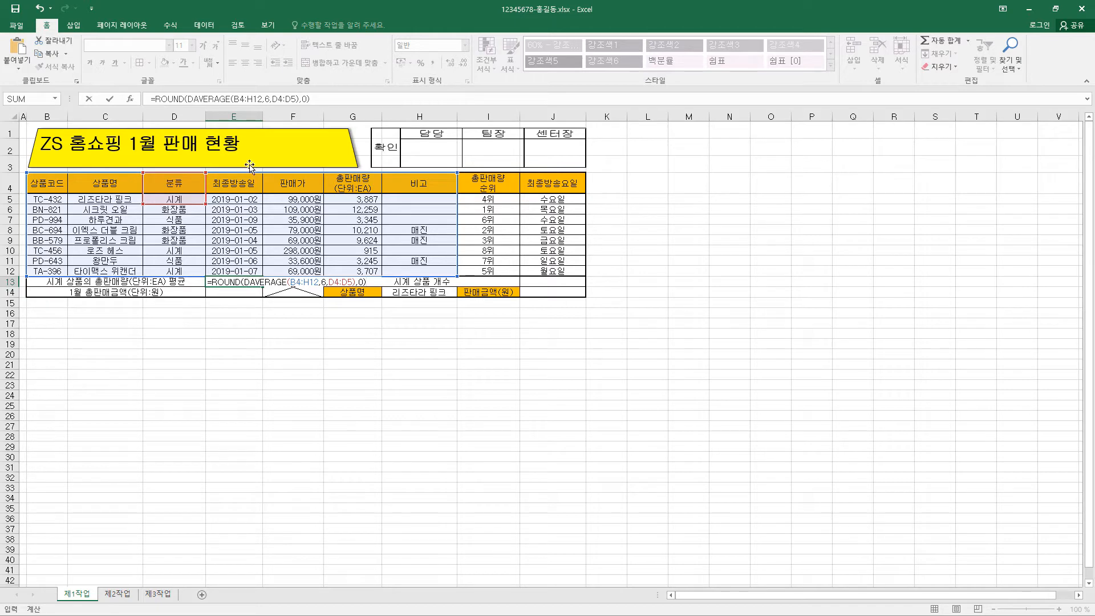
click(113, 100)
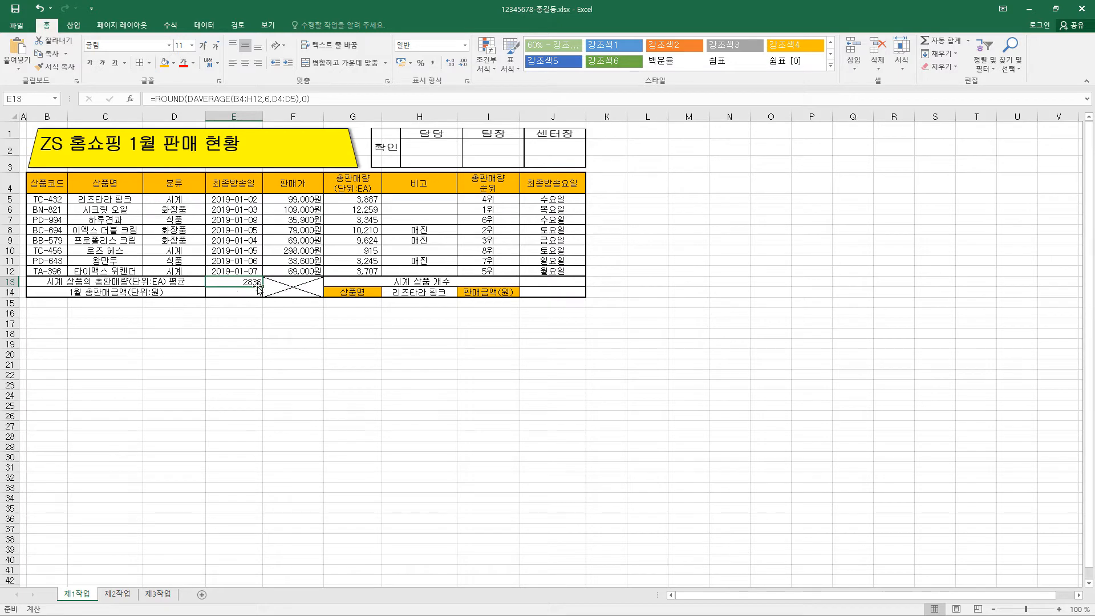
Step: Format E13 in the 숫자 category with the 1000 단위 구분 기호 separator
key(ctrl+1)
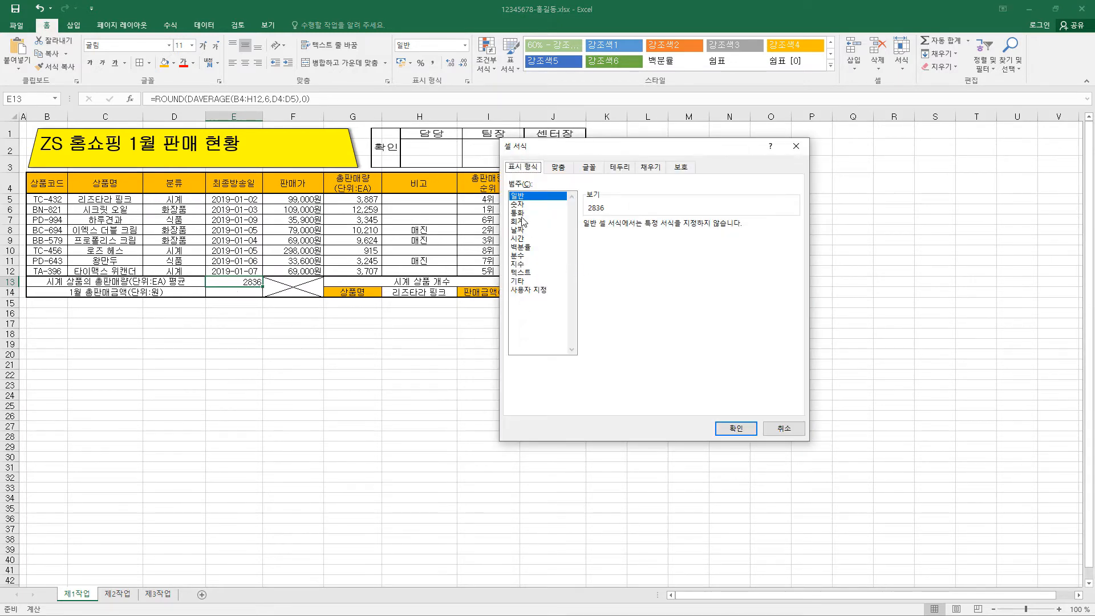
click(520, 206)
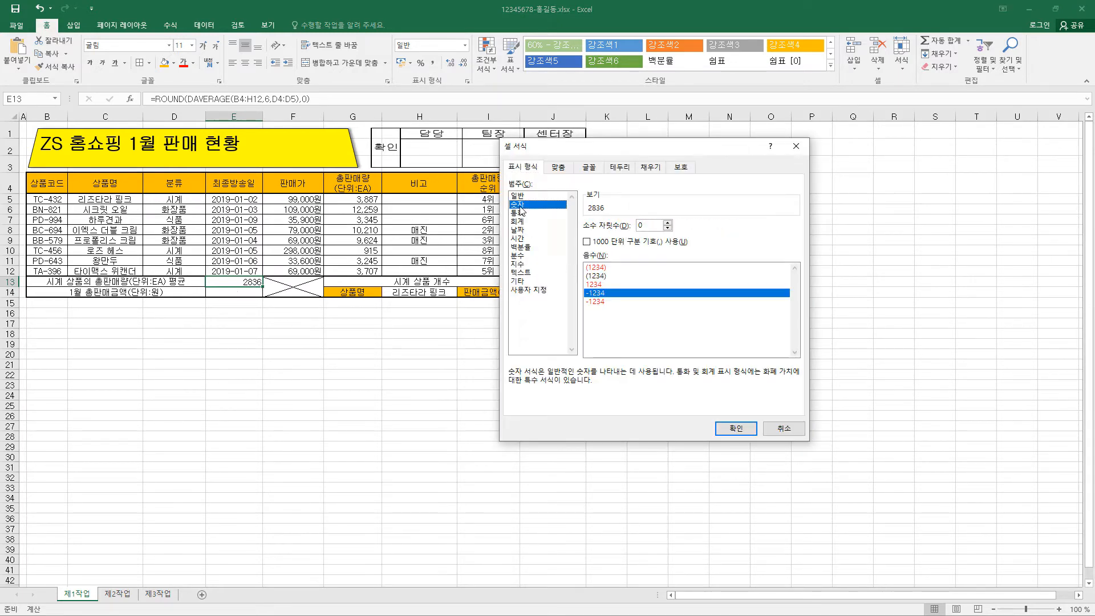
click(588, 242)
click(736, 428)
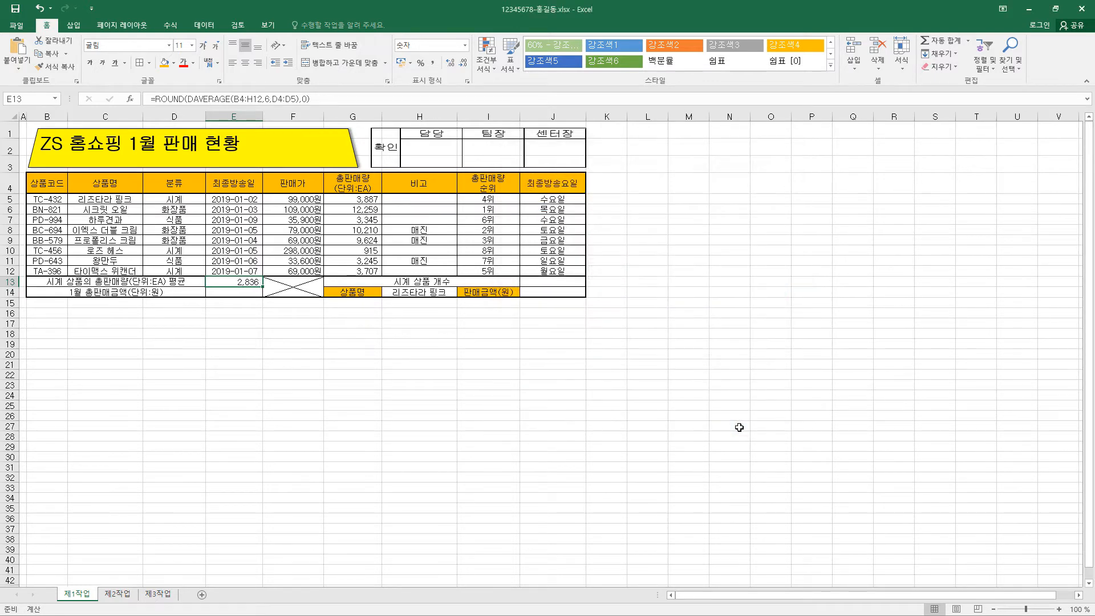
Step: Examine the Database, Field and Criteria arguments of the DAVERAGE function nested in the E13 formula
click(171, 100)
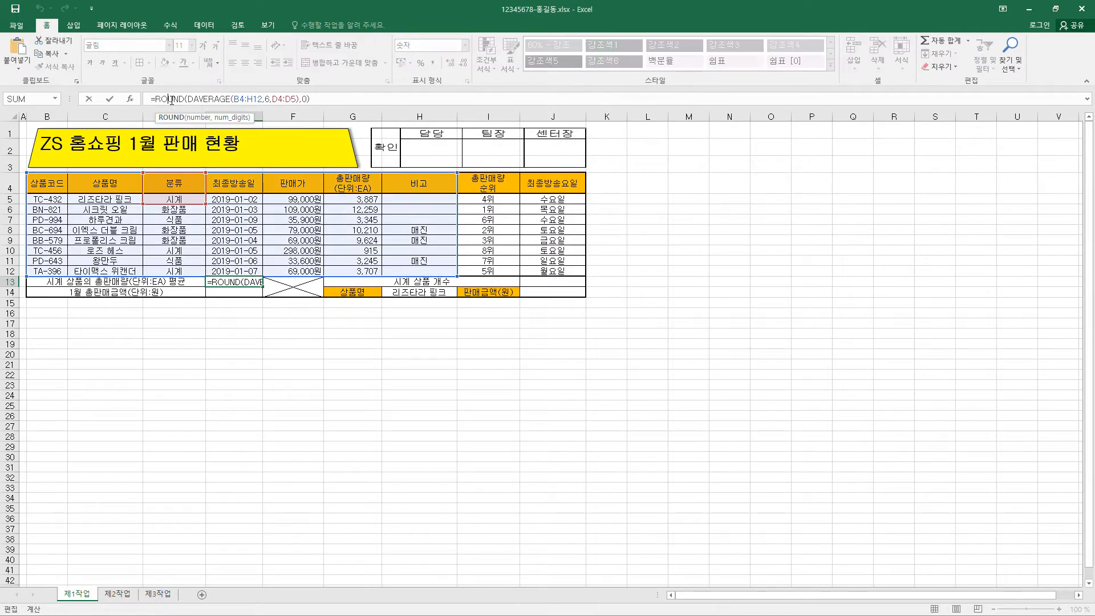
click(210, 99)
click(135, 101)
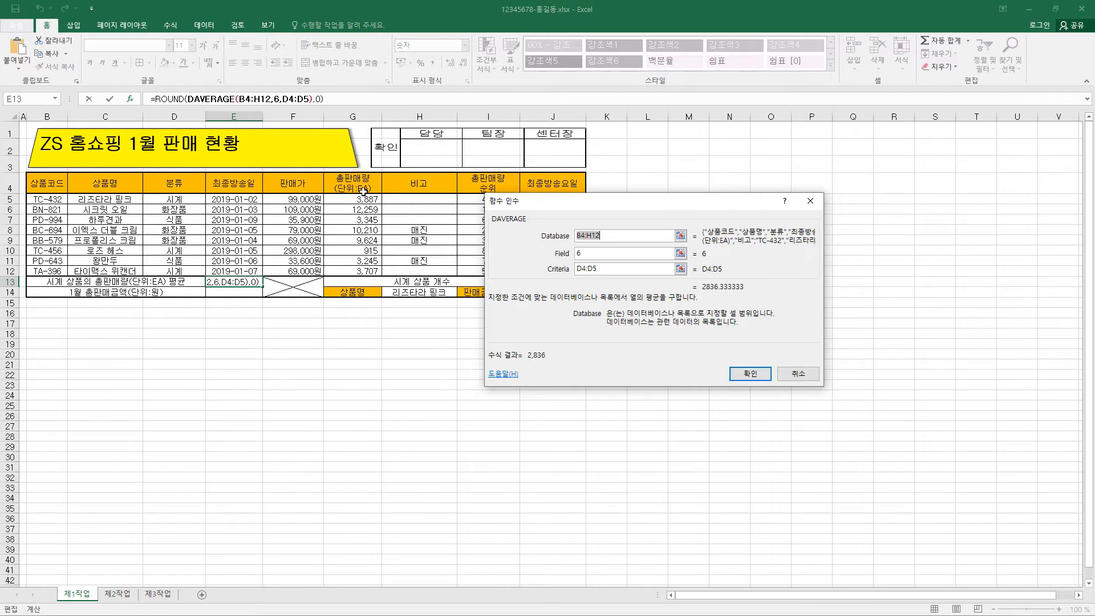
click(615, 269)
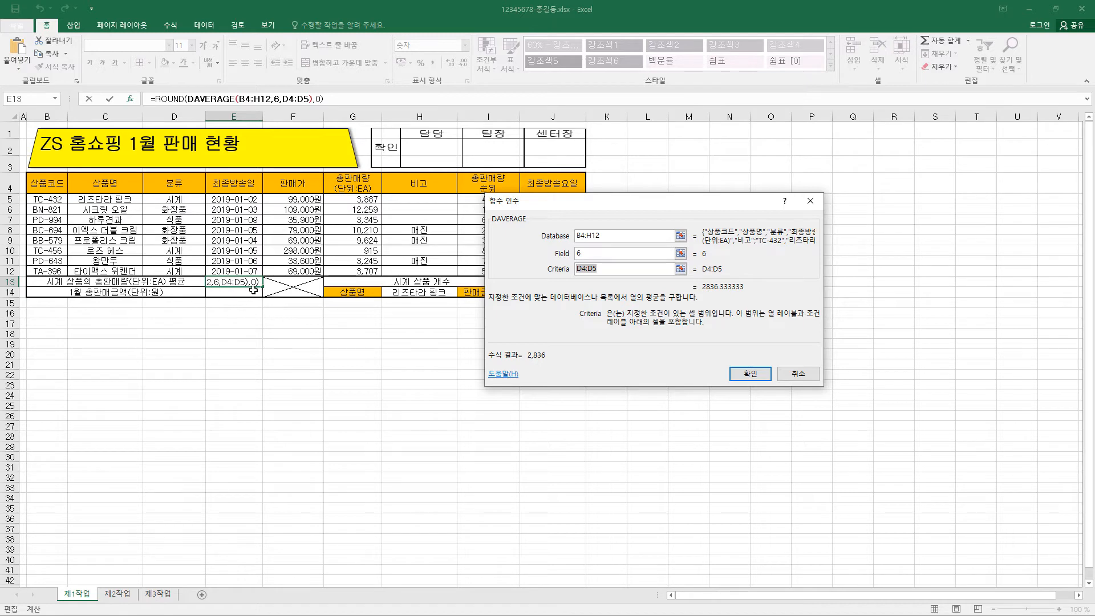
click(752, 375)
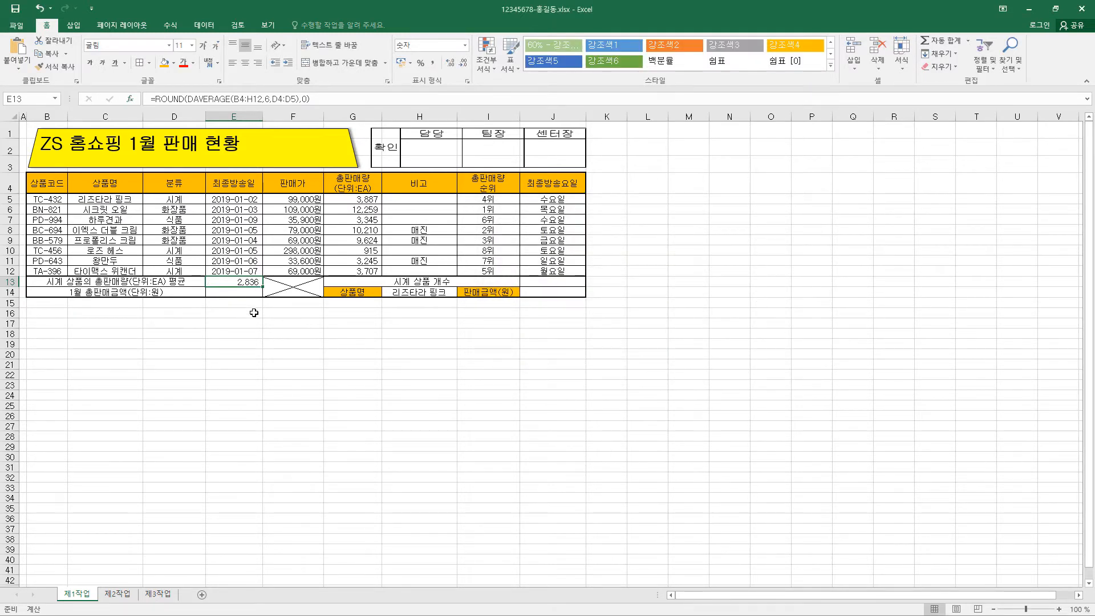
Step: Examine the Number and Num_digits arguments of the ROUND function in the E13 formula
click(173, 100)
click(131, 100)
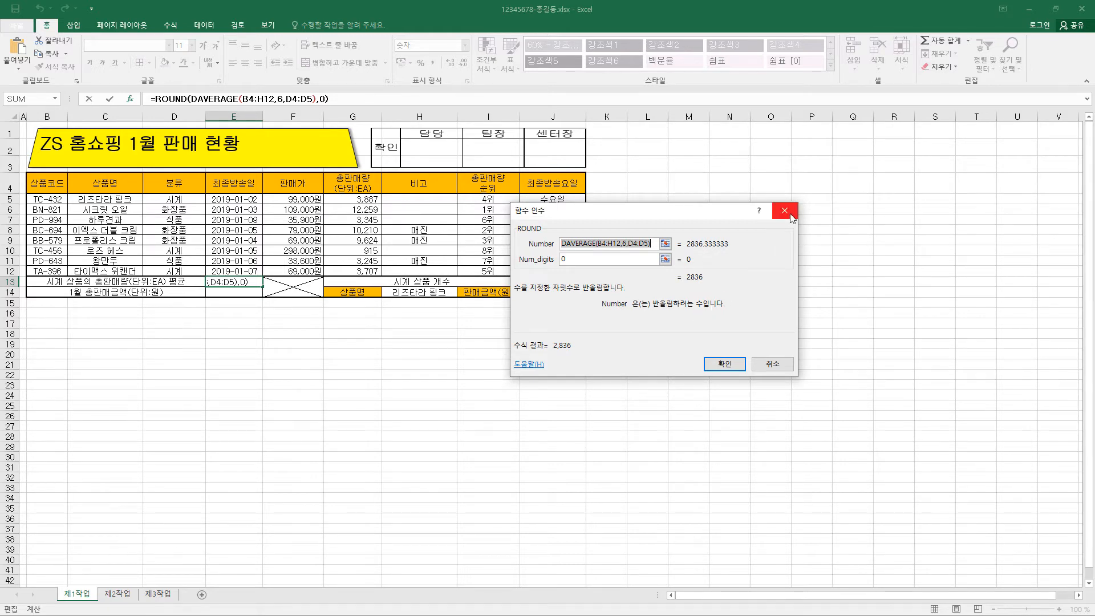
key(Tab)
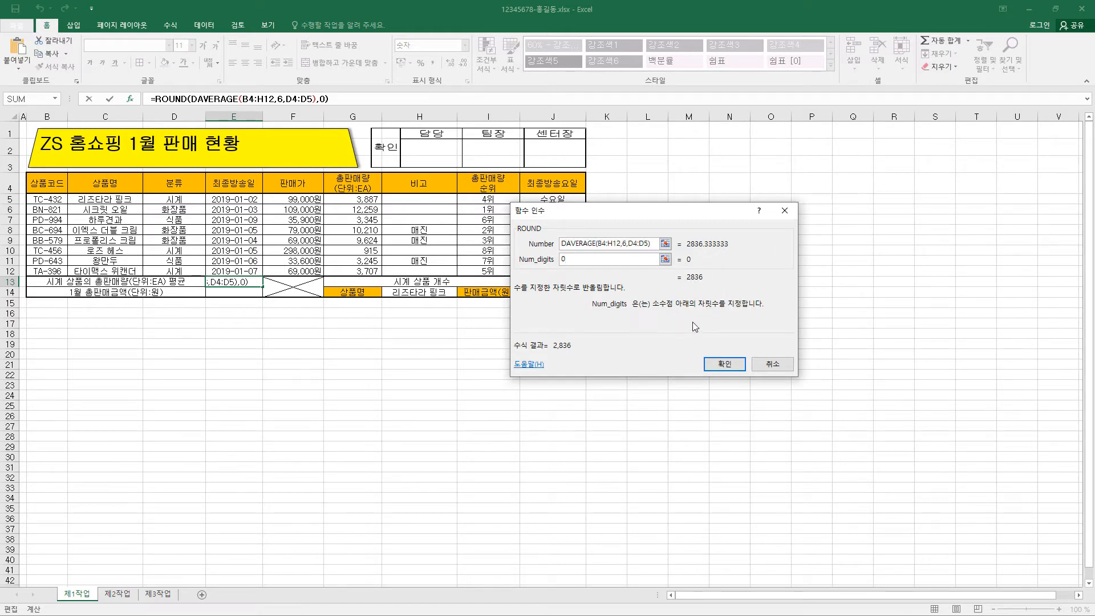
click(724, 364)
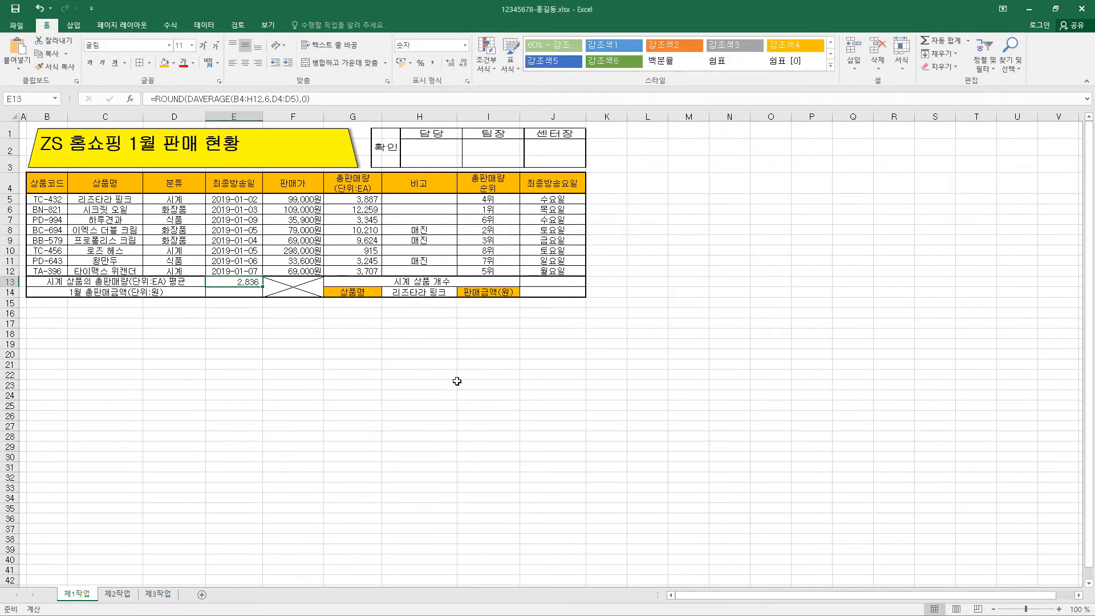
Step: Enter =SUMPRODUCT(판매가,G5:G12) in E14 for the 1월 총판매금액
click(239, 294)
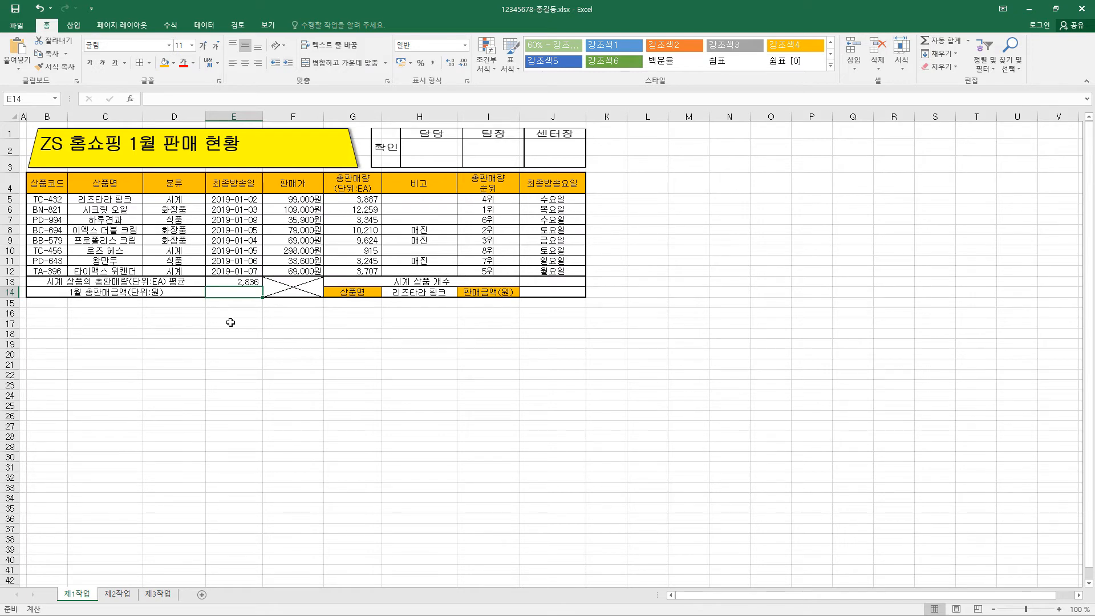
text(=SUMPRODUCT(판매가,G5:G12))
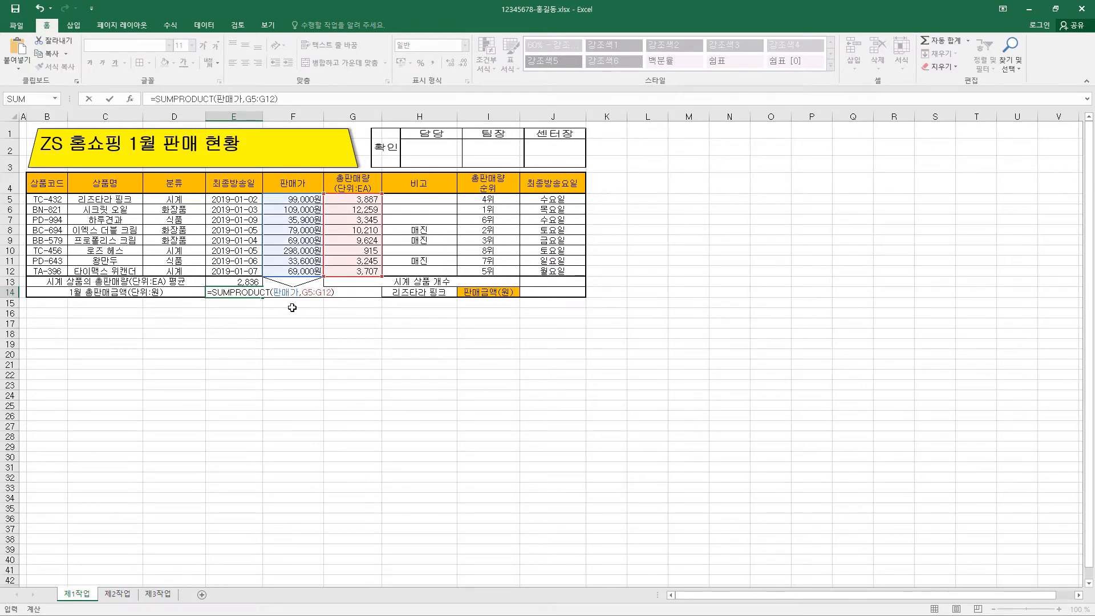
key(Return)
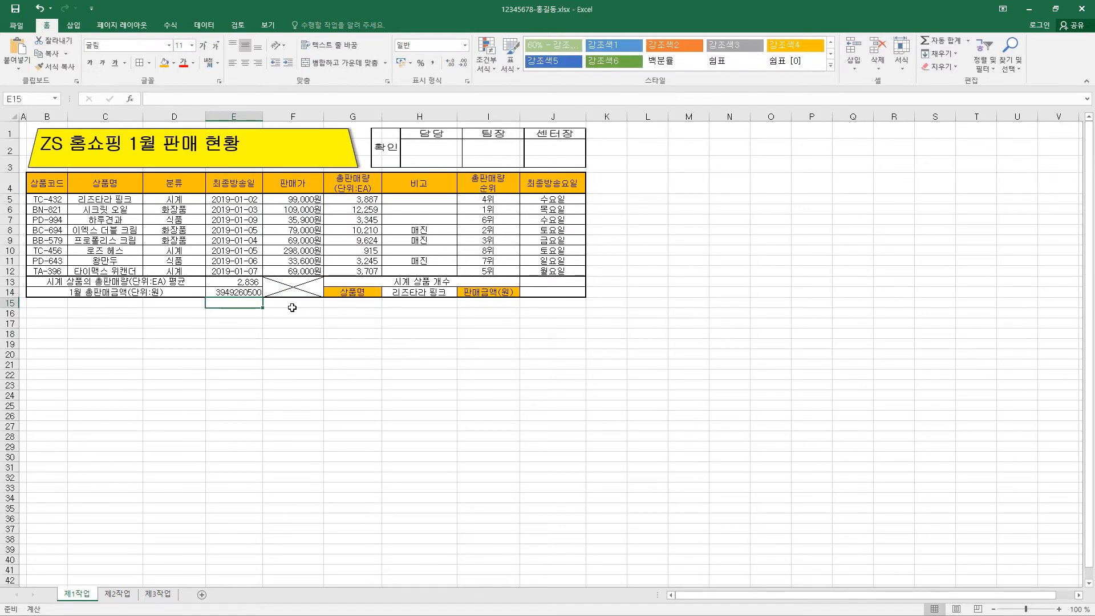
Step: Format E14 in the 회계 category with the symbol set to 없음, and widen column E to fit the amount
click(244, 291)
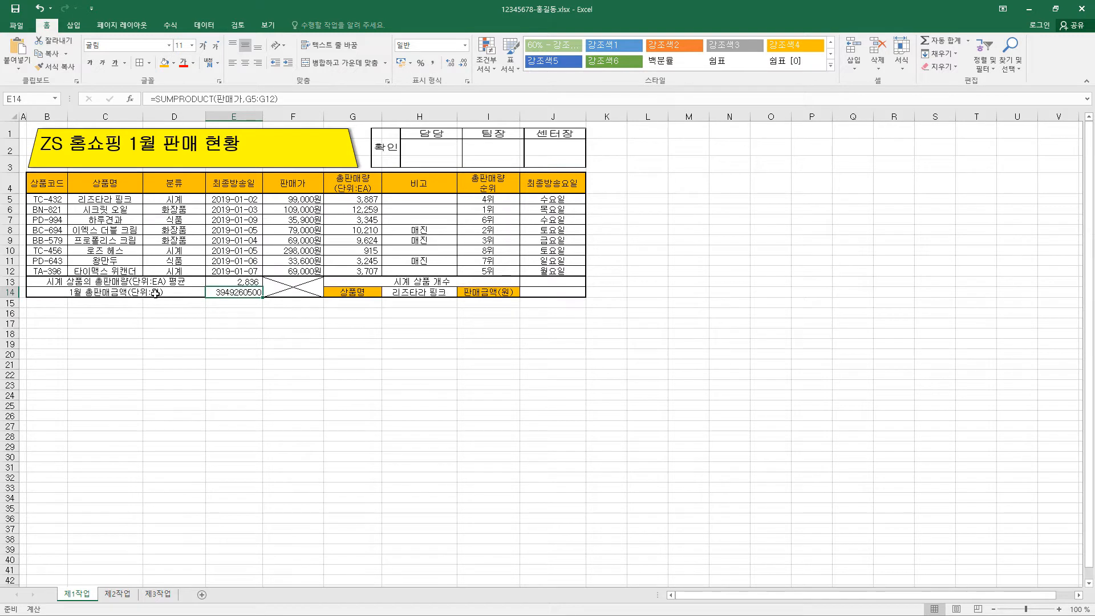
key(ctrl+1)
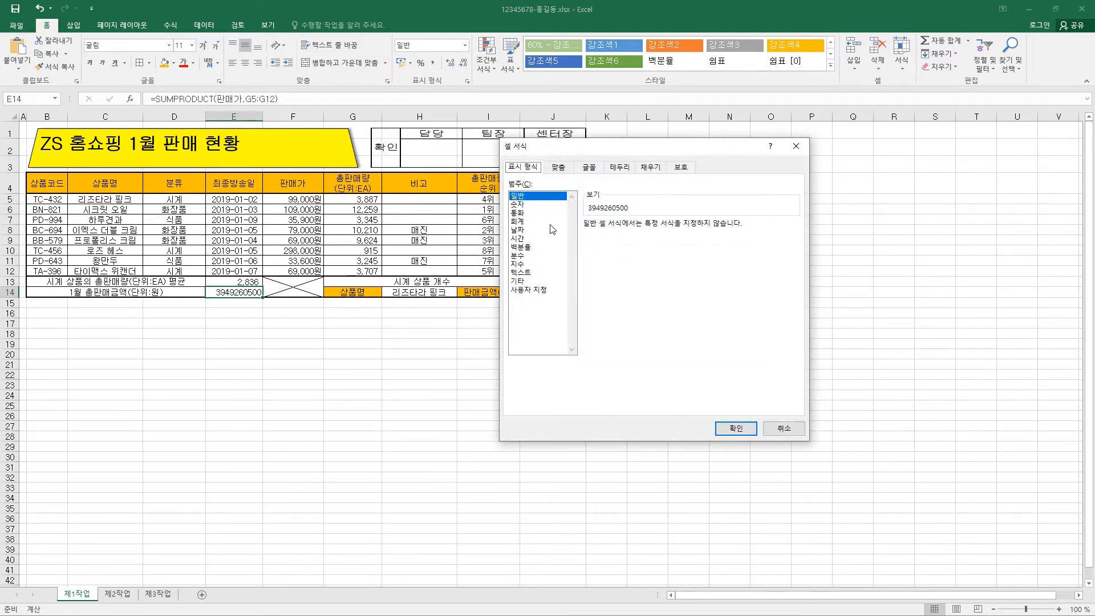
click(524, 221)
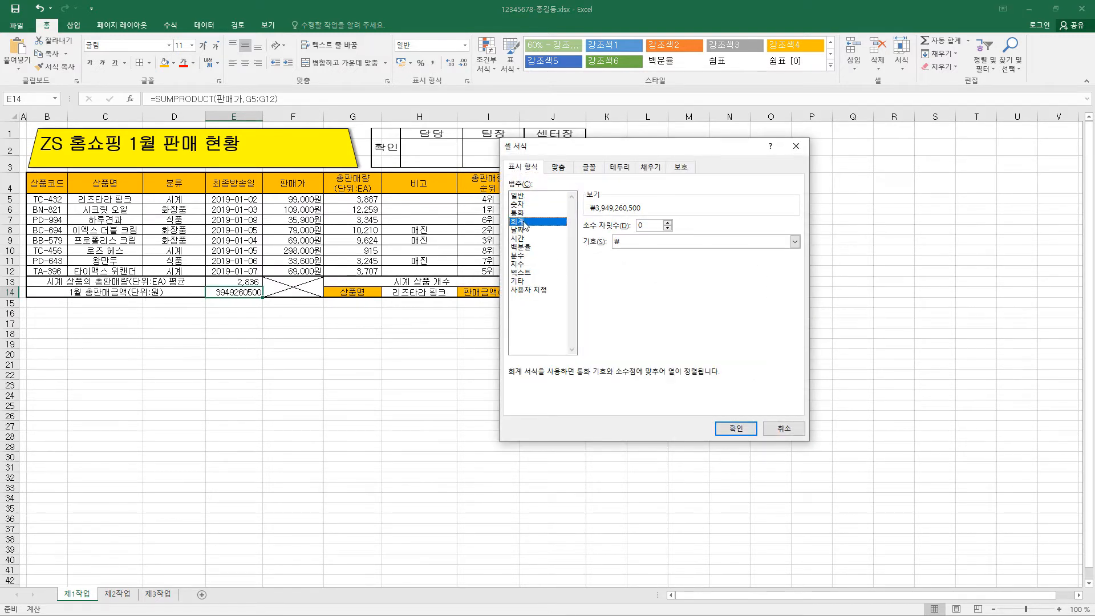
click(631, 242)
click(633, 250)
click(735, 429)
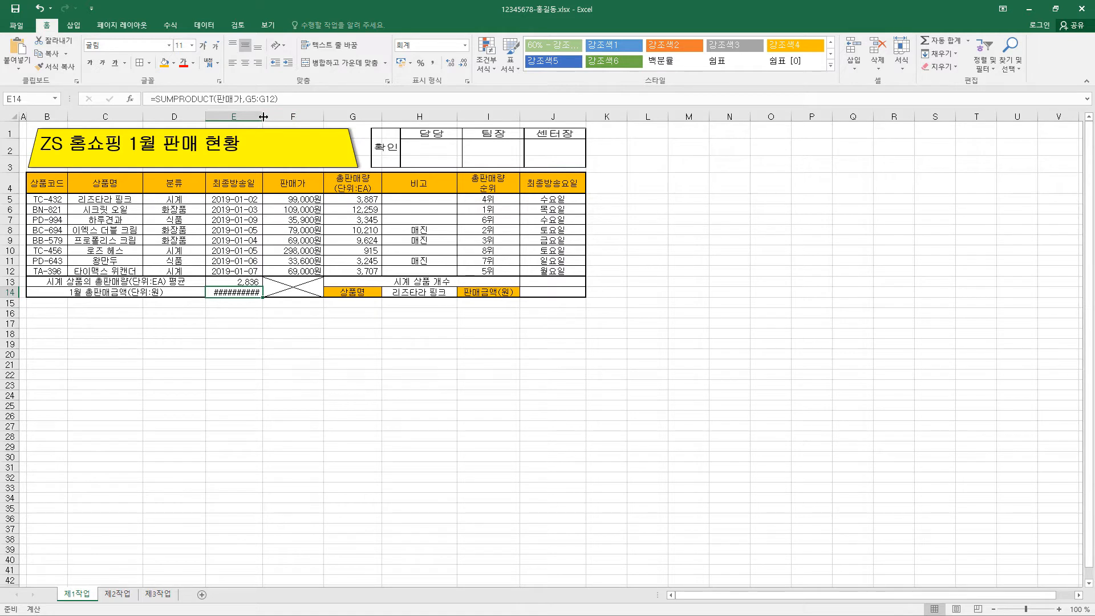
drag(268, 117, 276, 117)
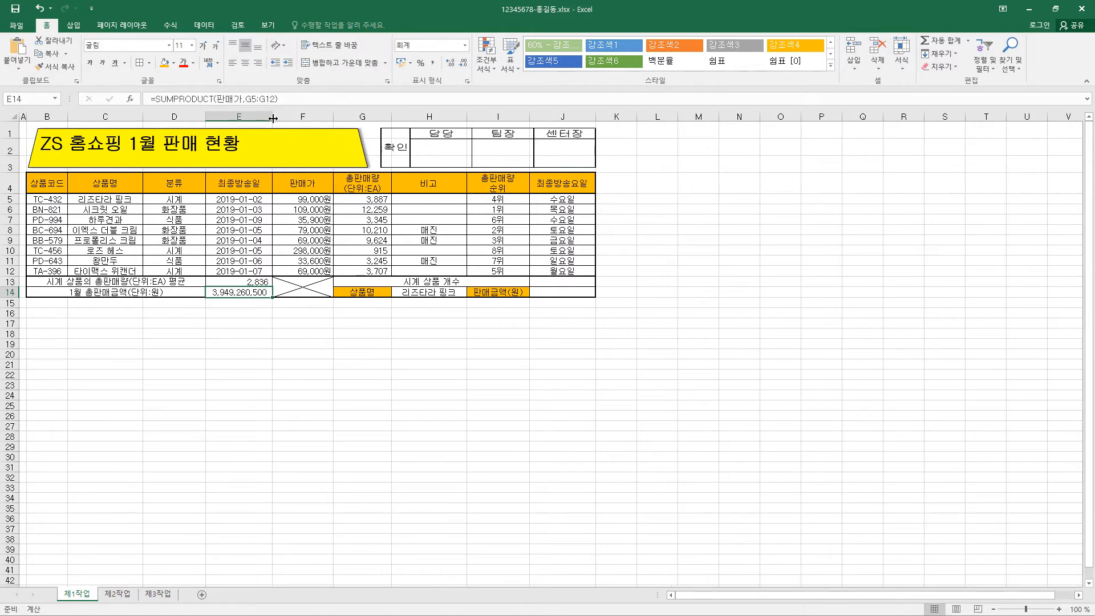
Step: Examine the Array1 and Array2 arguments of the SUMPRODUCT function in E14
click(194, 100)
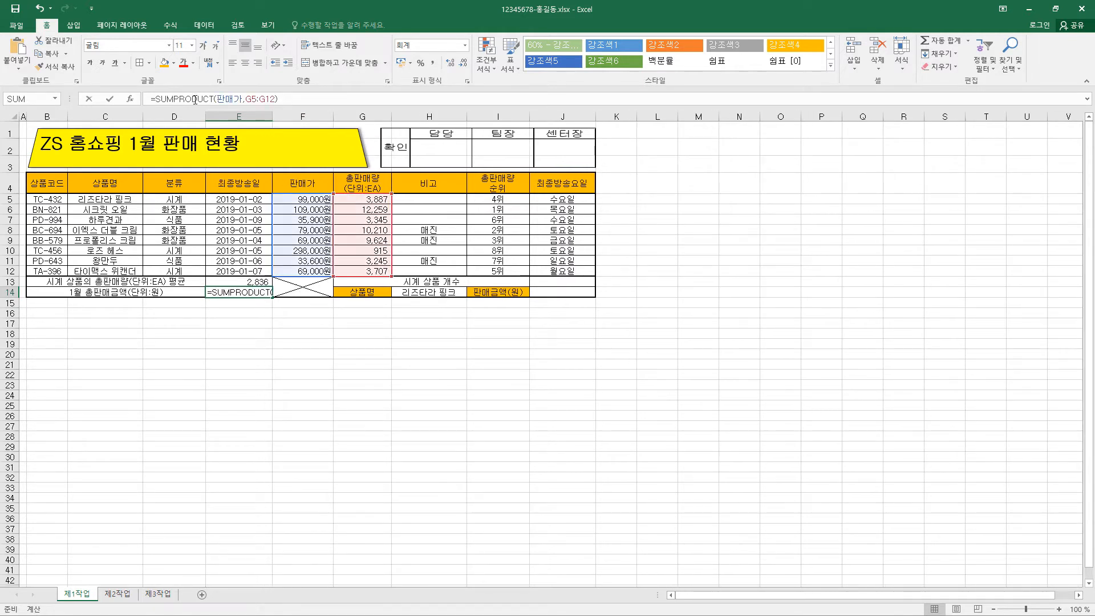
click(130, 99)
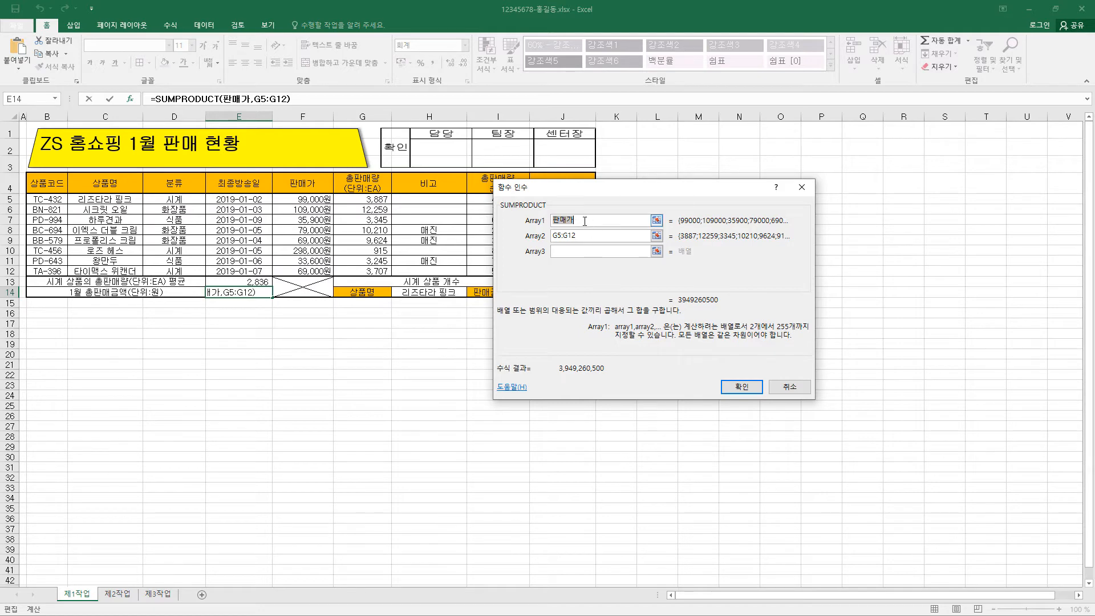
click(571, 235)
click(744, 389)
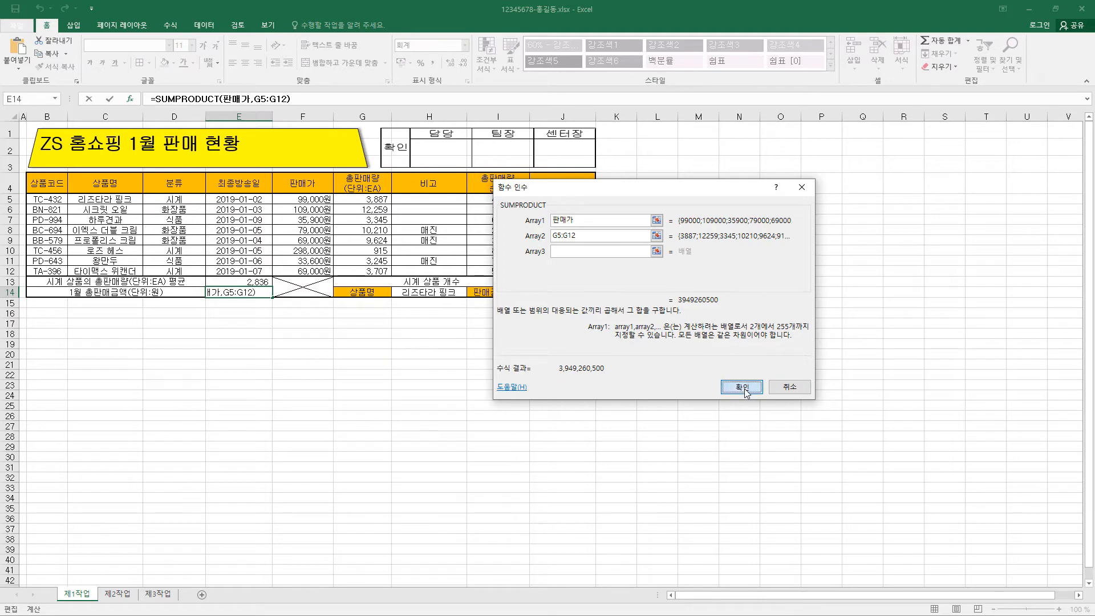
Step: Enter =COUNTIF(D5:D12,"시계") in J13 for the 시계 상품 개수
click(563, 283)
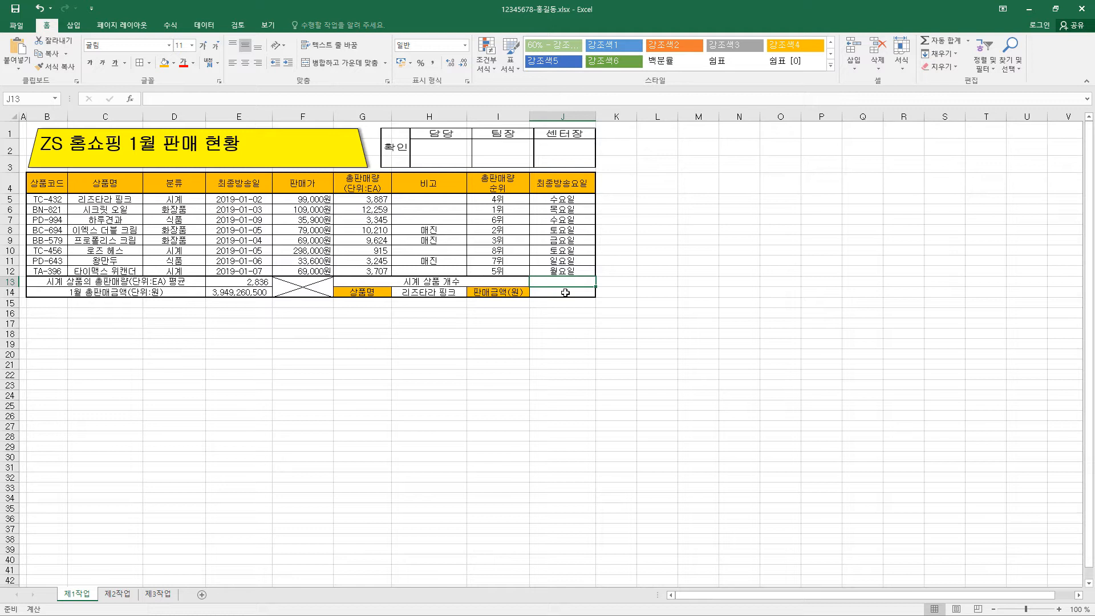
text(=)
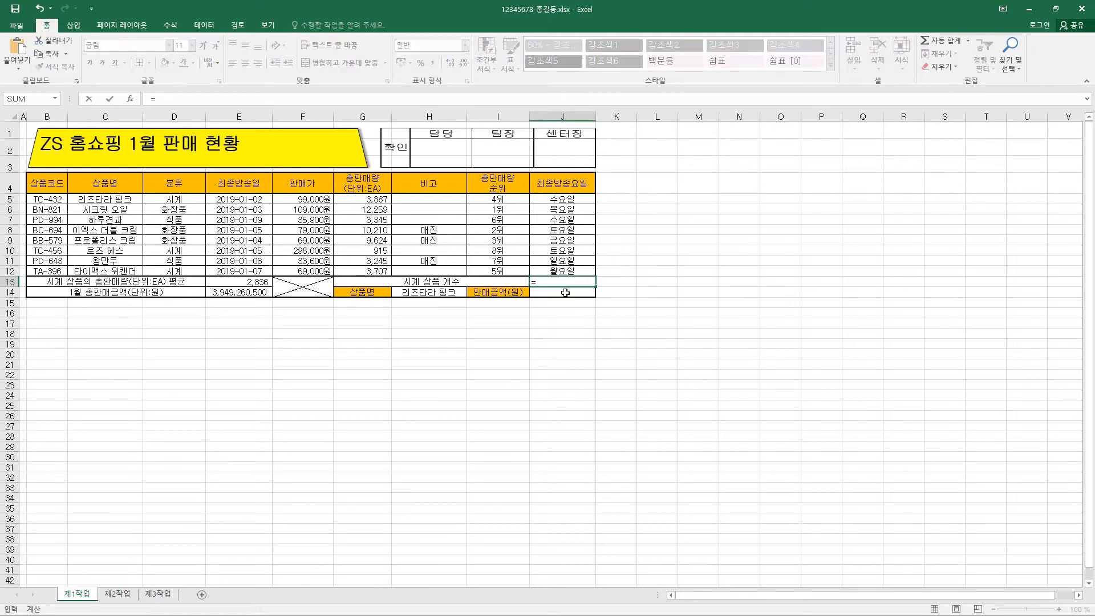
text(COUNTIF(D5:D12,"시계"))
key(Return)
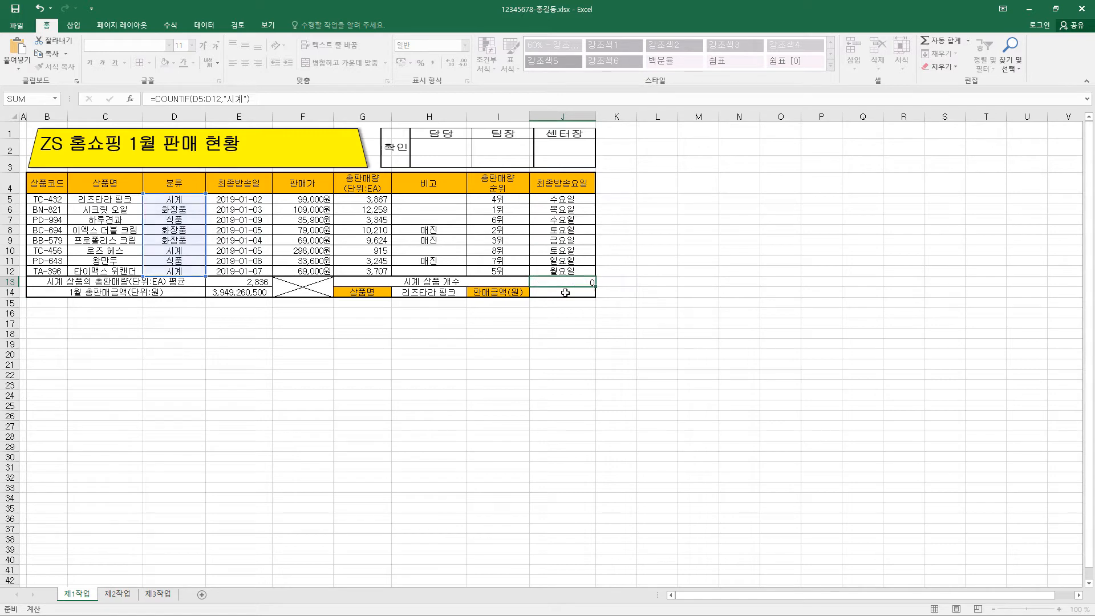
Step: Examine the Range and Criteria arguments of the COUNTIF function in J13
click(574, 282)
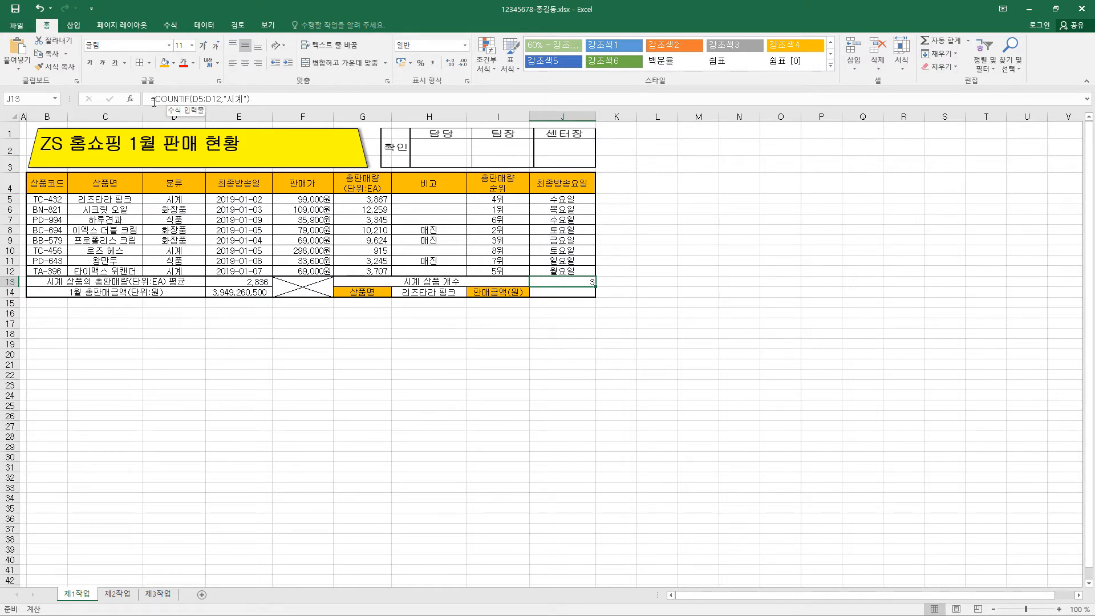
drag(152, 99, 180, 100)
click(186, 100)
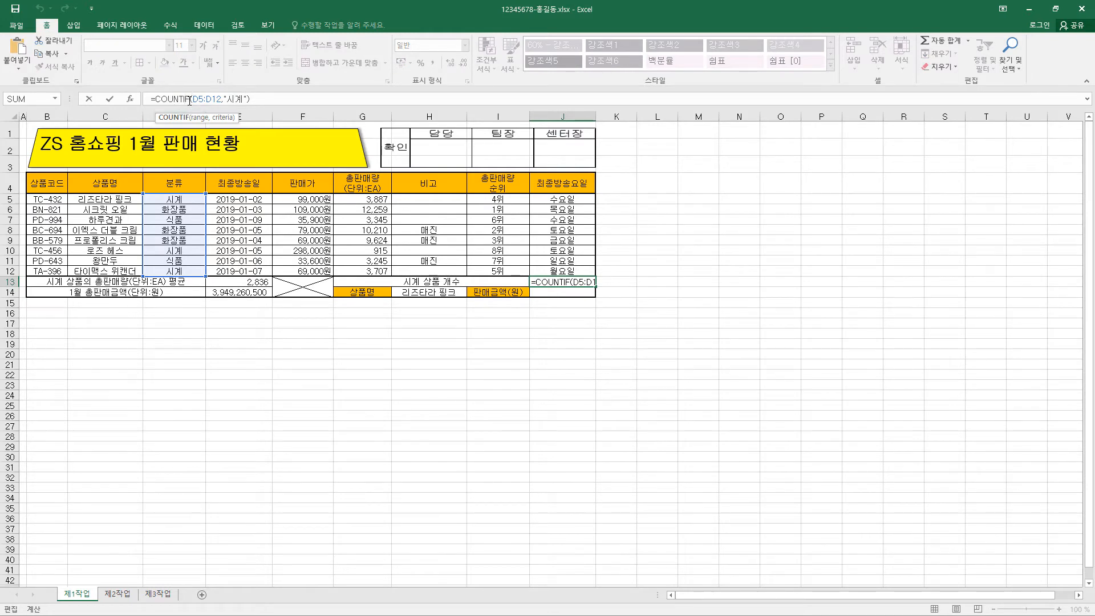
click(130, 99)
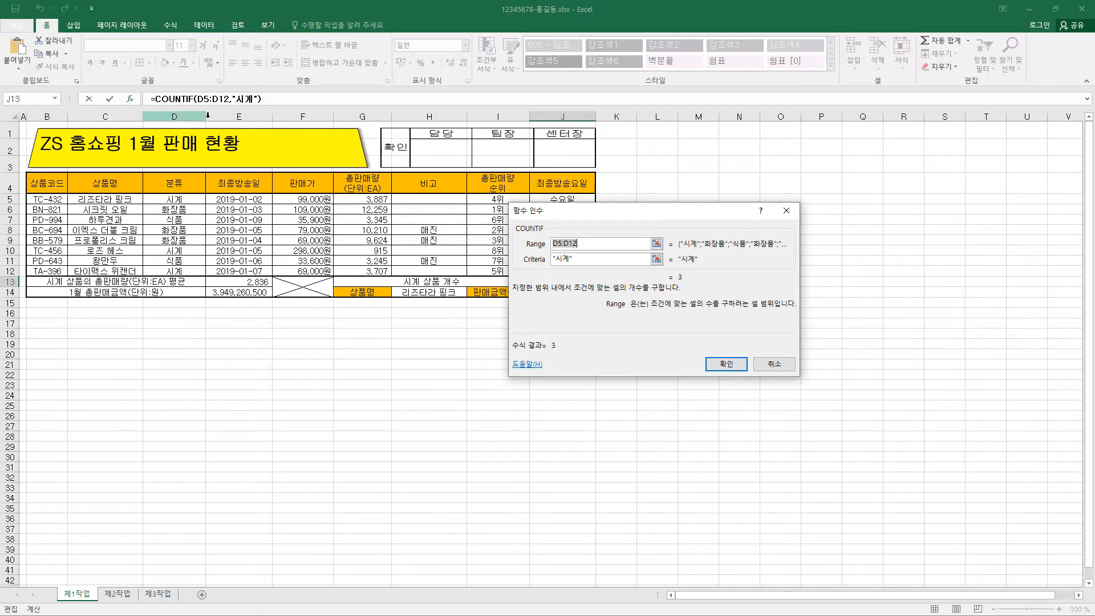
click(724, 363)
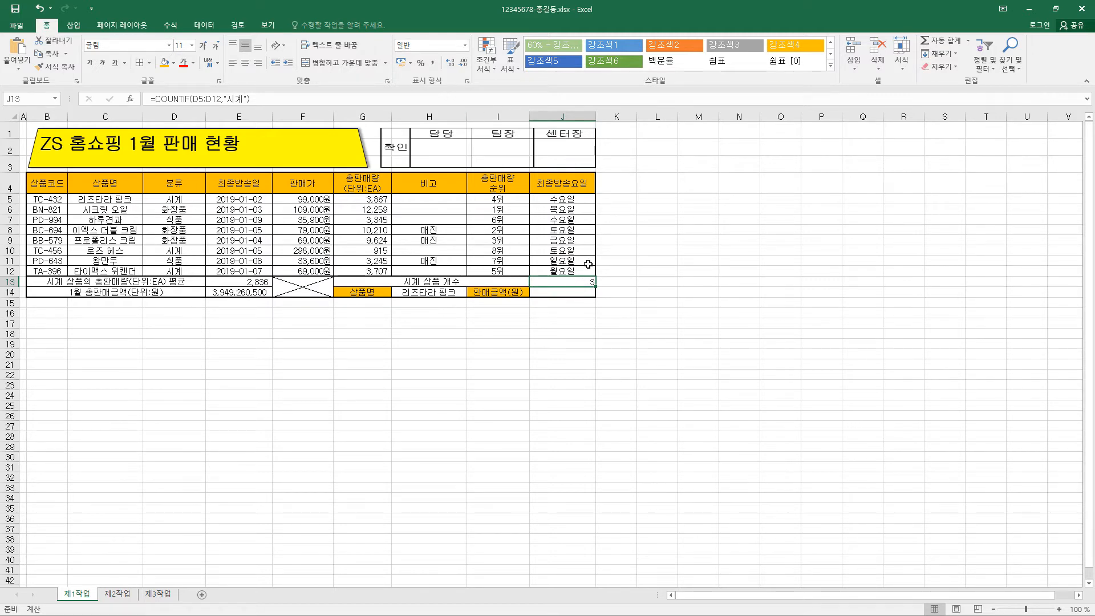
Step: Format J13 in the 숫자 category with 0 decimal places
key(ctrl+1)
click(528, 204)
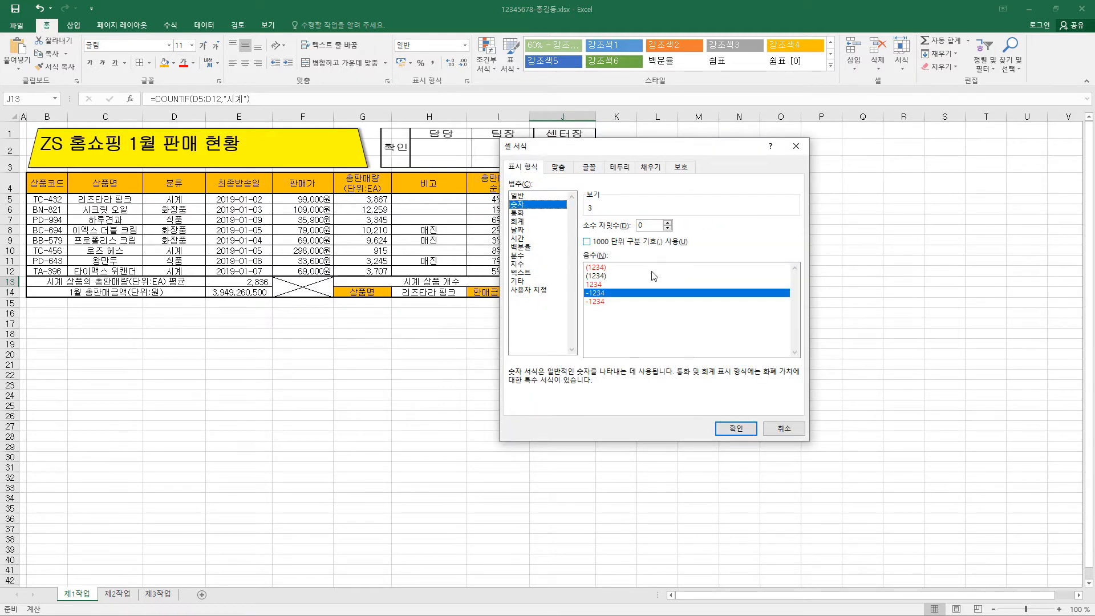
click(737, 430)
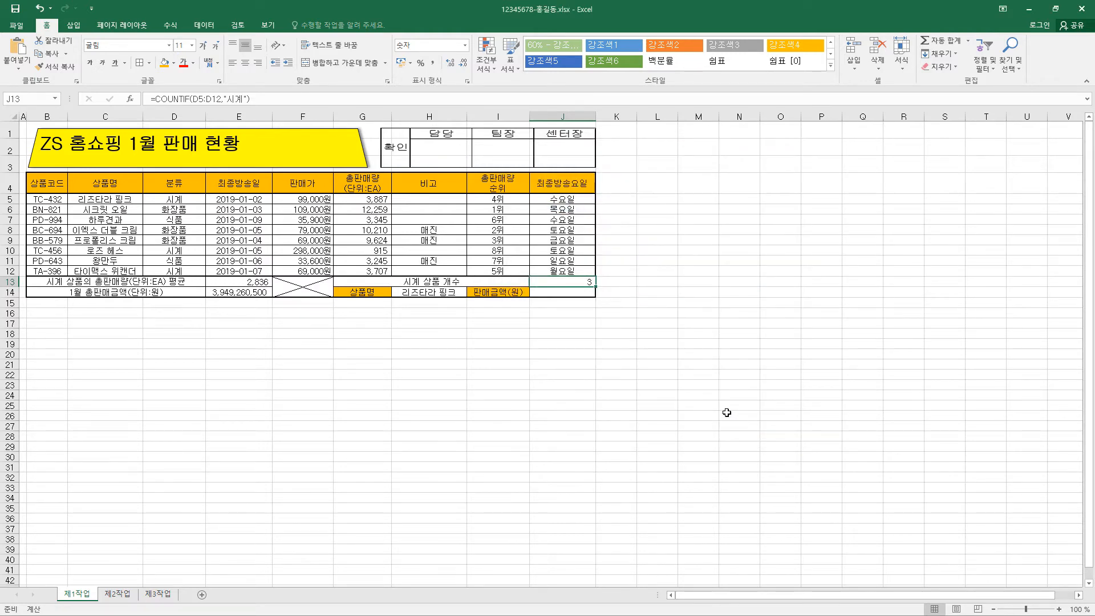
Step: Enter =VLOOKUP(H14,C5:H12,4,0)*VLOOKUP(H14,C5:H12,5,0) in J14 for the 판매금액(원) of the product in H14
click(578, 292)
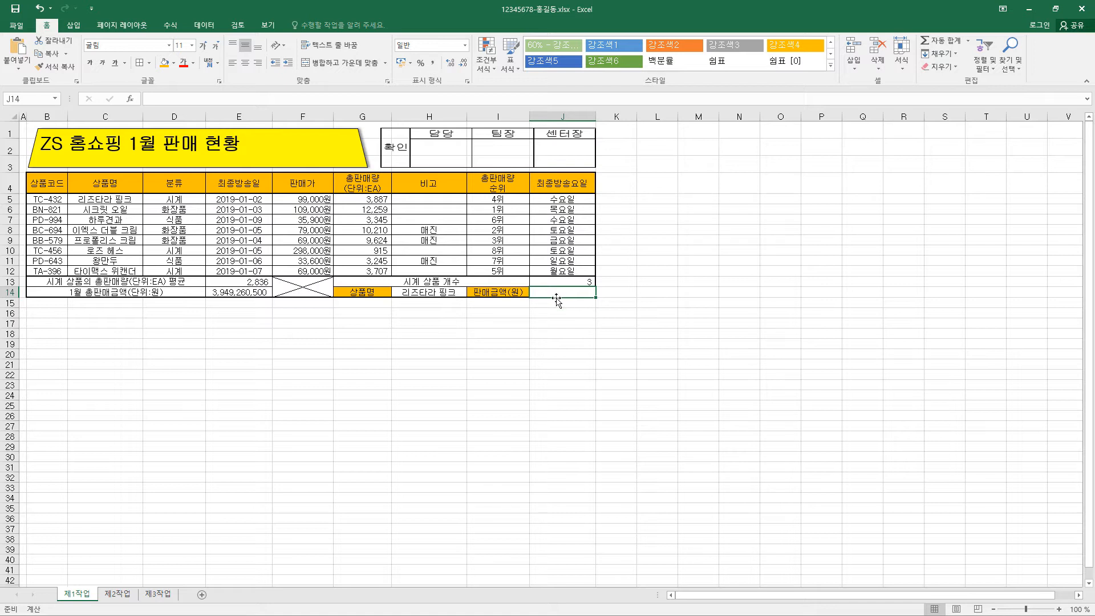
text(=)
text(VLOOKUP(H14,C5:H12,4,0)*VLOOKUP(H14,C5:H12,5,0))
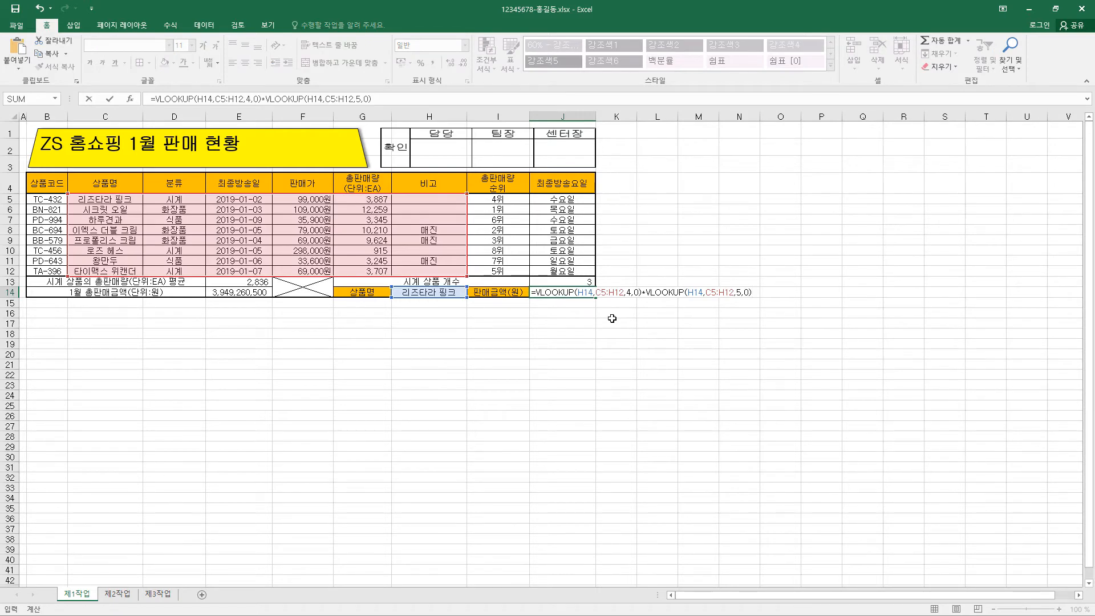
key(Return)
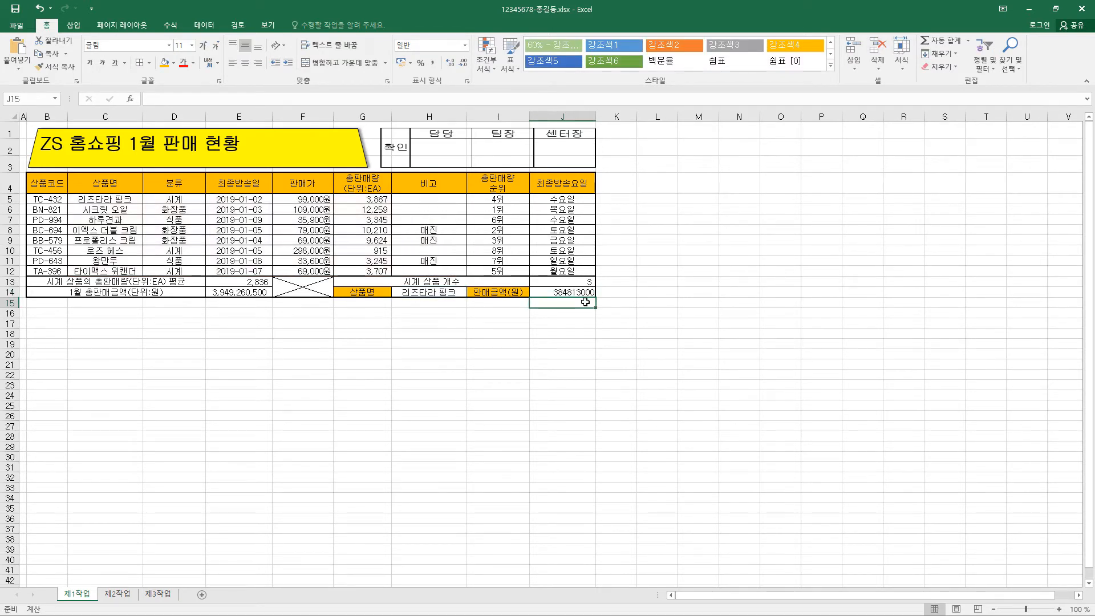
Step: Format J14 in the 회계 category with the symbol set to 없음
key(Up)
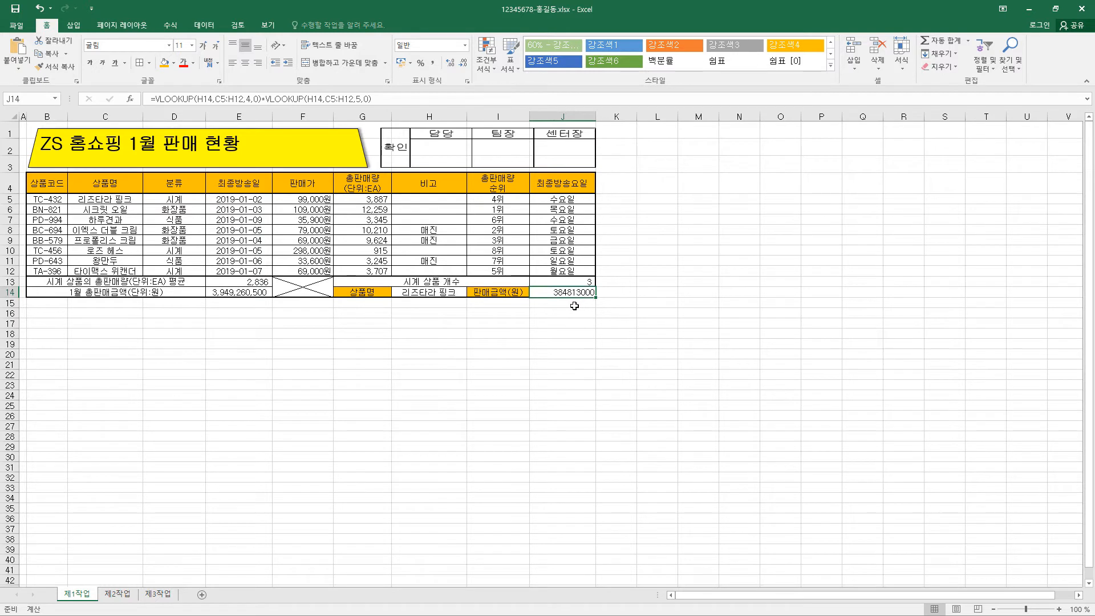
key(ctrl+1)
drag(611, 150, 640, 151)
click(558, 224)
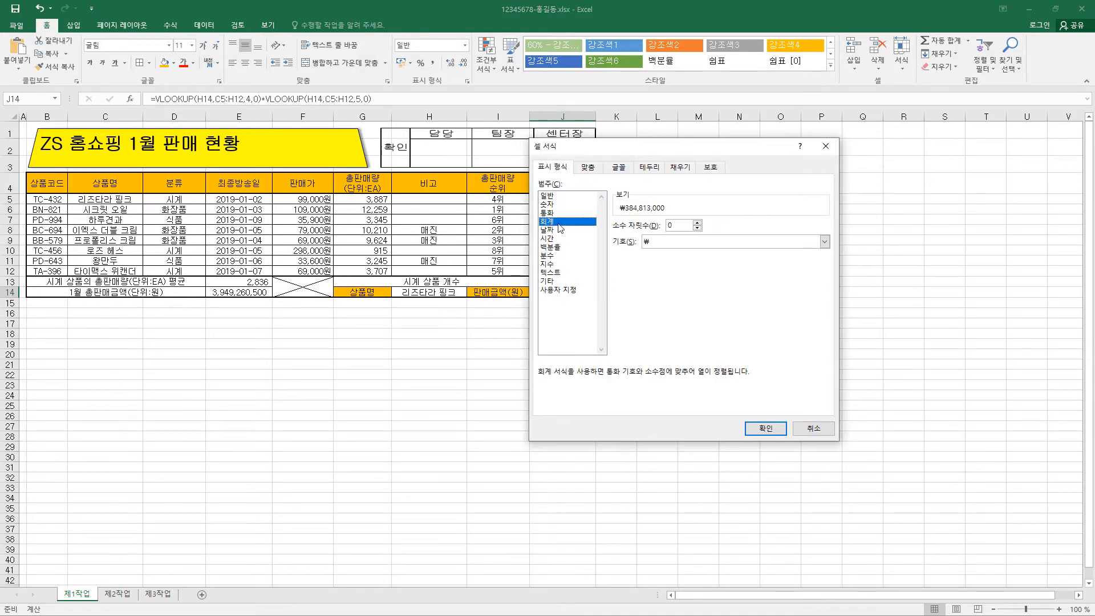
click(825, 241)
click(684, 251)
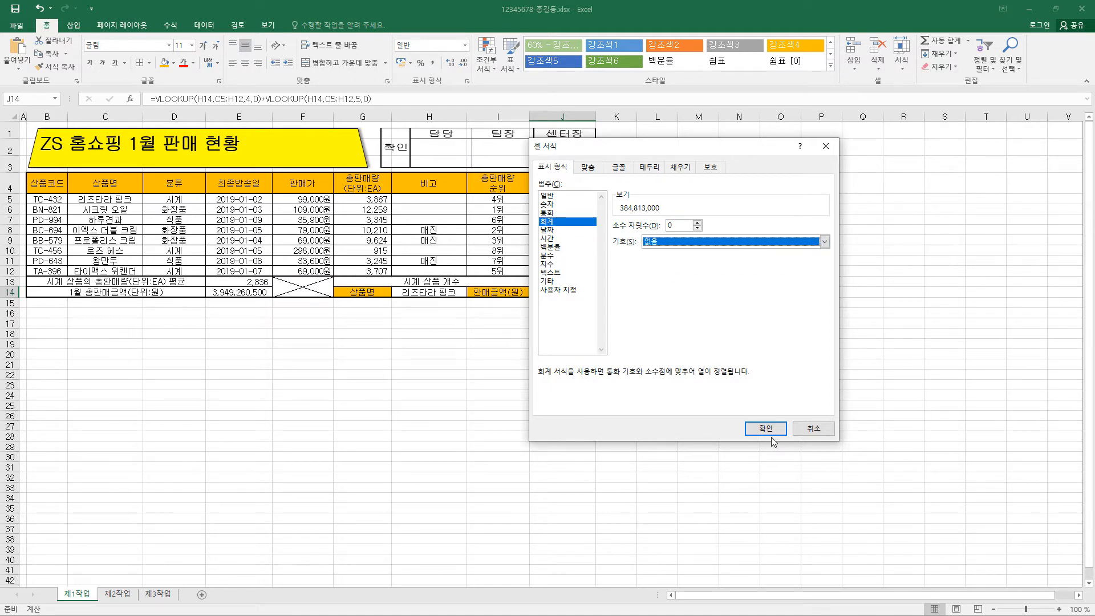
click(768, 431)
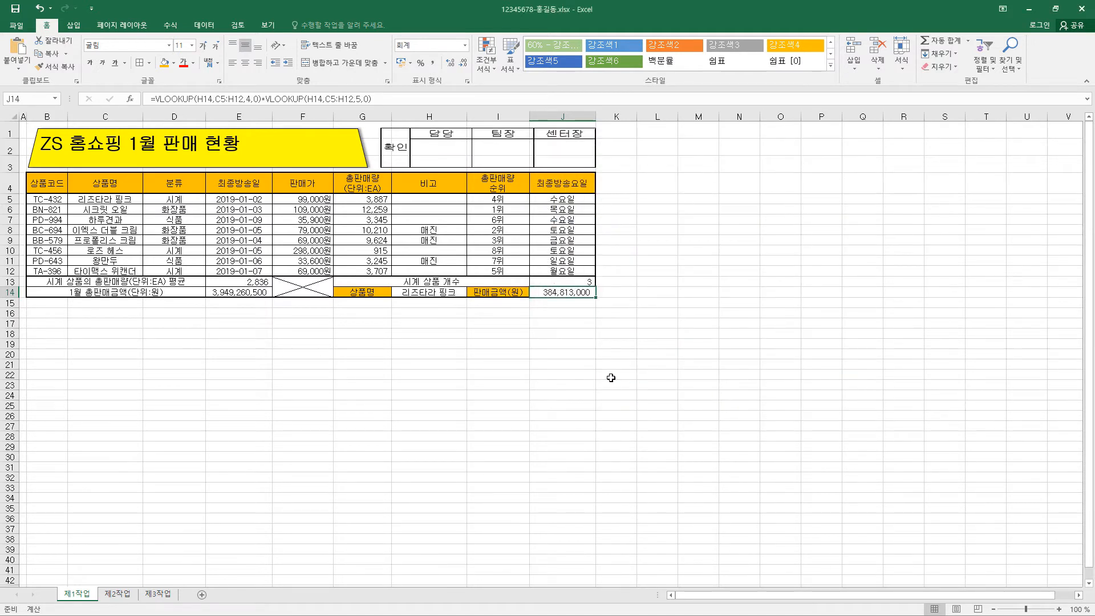
Step: Test the J14 lookup by choosing 하루견과 and then 왕만두 as the 상품명 in H14
click(442, 292)
click(472, 292)
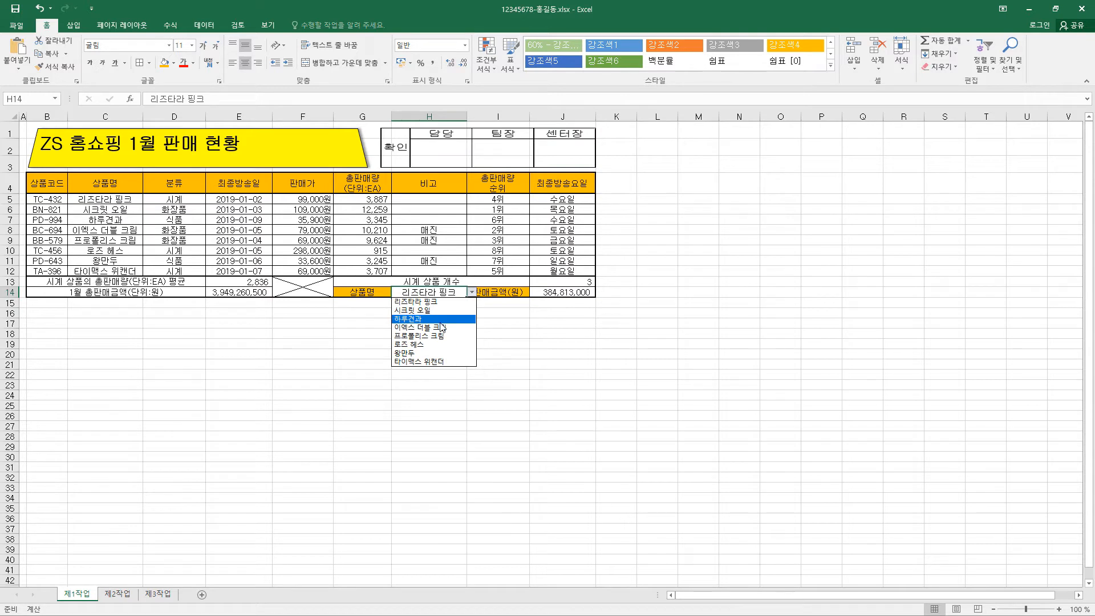
click(442, 319)
click(471, 292)
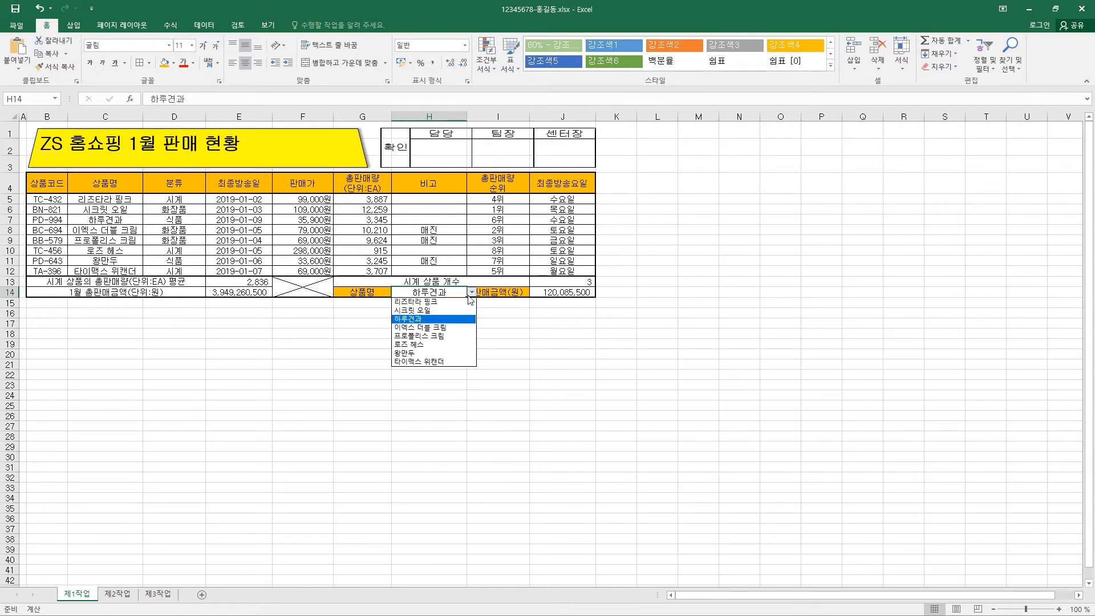
click(460, 353)
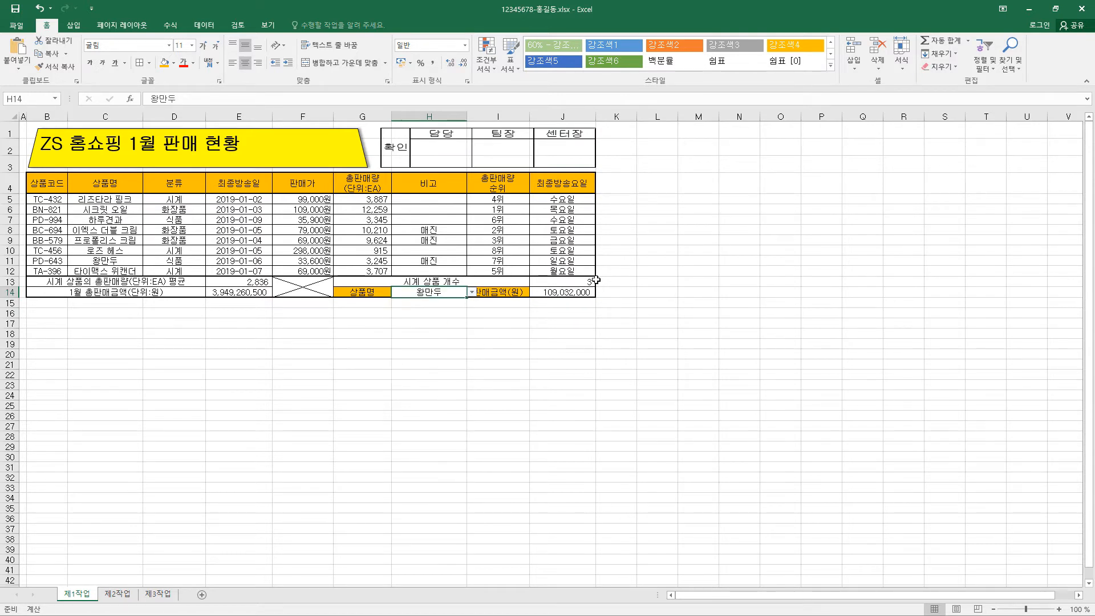
Step: Choose 리즈타라 핑크 as the product in H14 and review the arguments of the first VLOOKUP in J14's sales amount formula
click(471, 292)
click(433, 301)
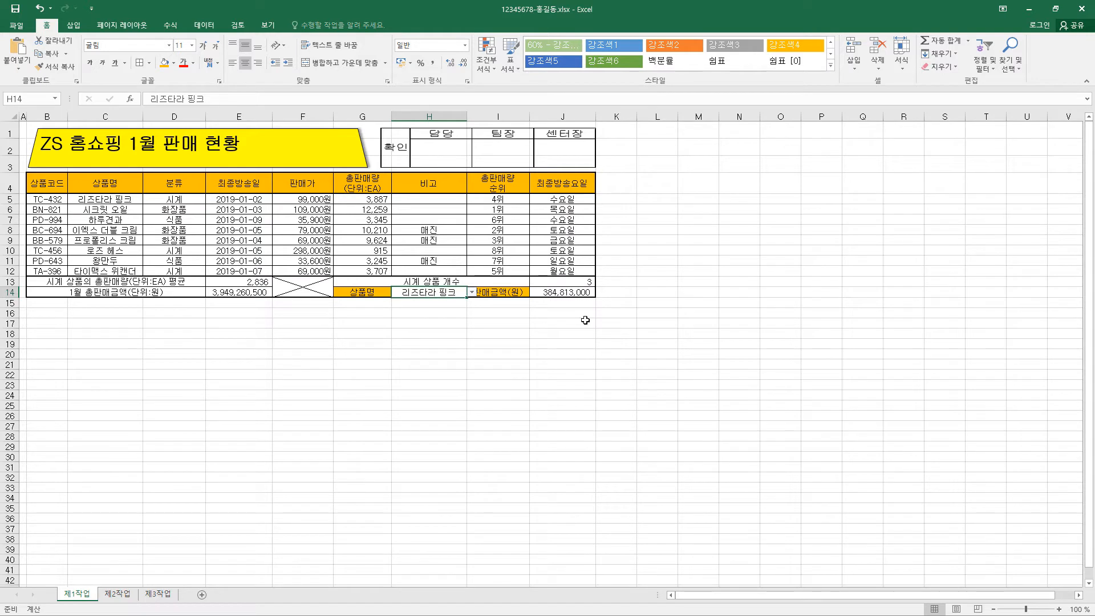
click(561, 293)
click(184, 100)
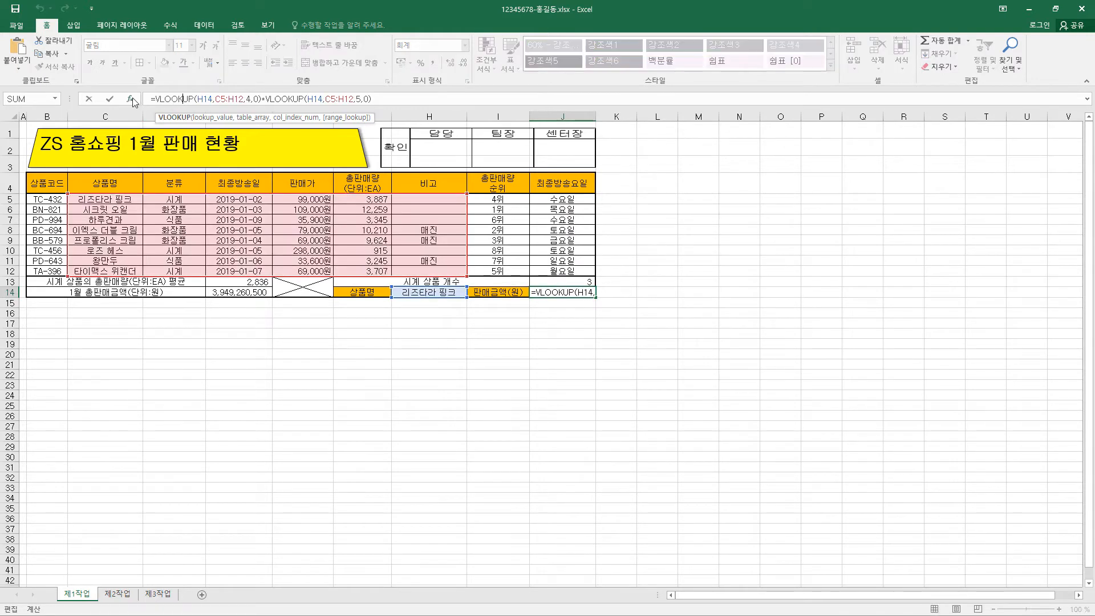
click(130, 99)
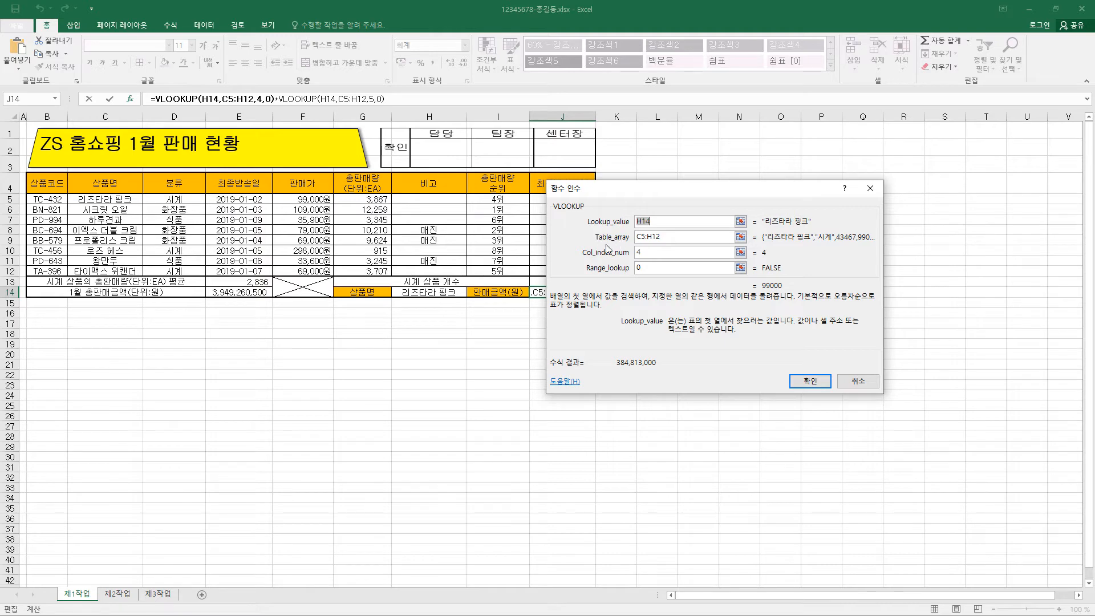
drag(691, 192, 723, 192)
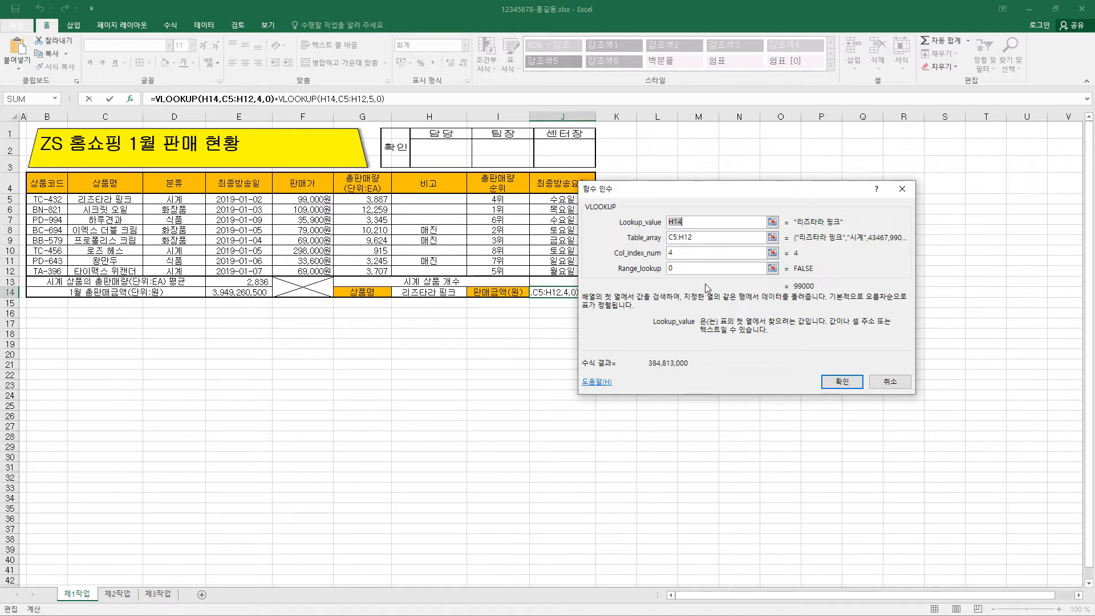
click(681, 269)
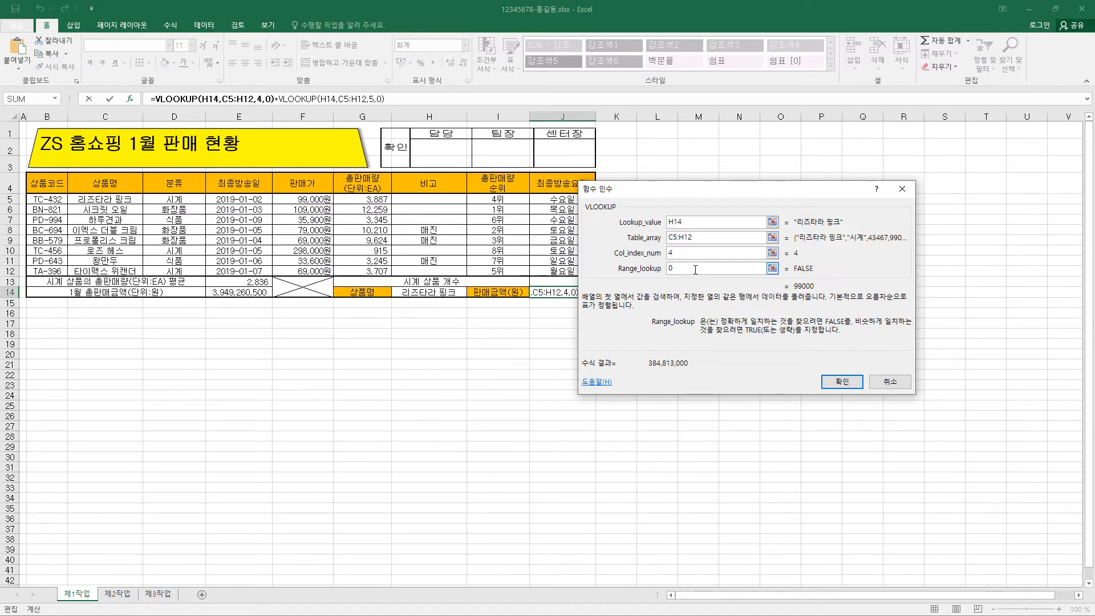
click(842, 382)
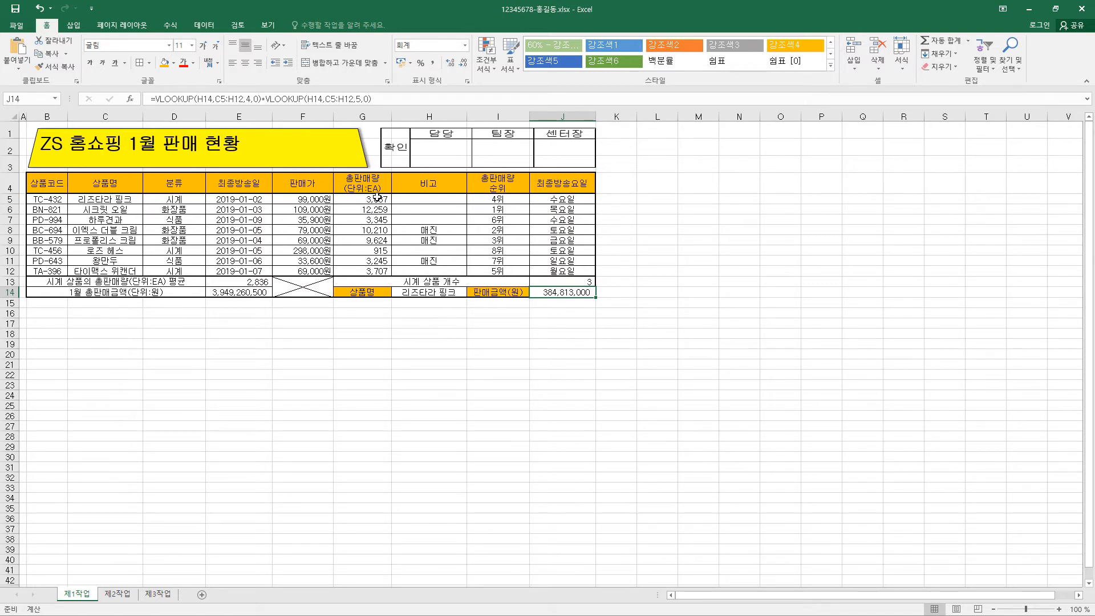
Step: Start a data bar (데이터 막대) conditional formatting rule for G5:G12 with minimum type 최소값 and maximum type 최대값
drag(376, 197, 368, 270)
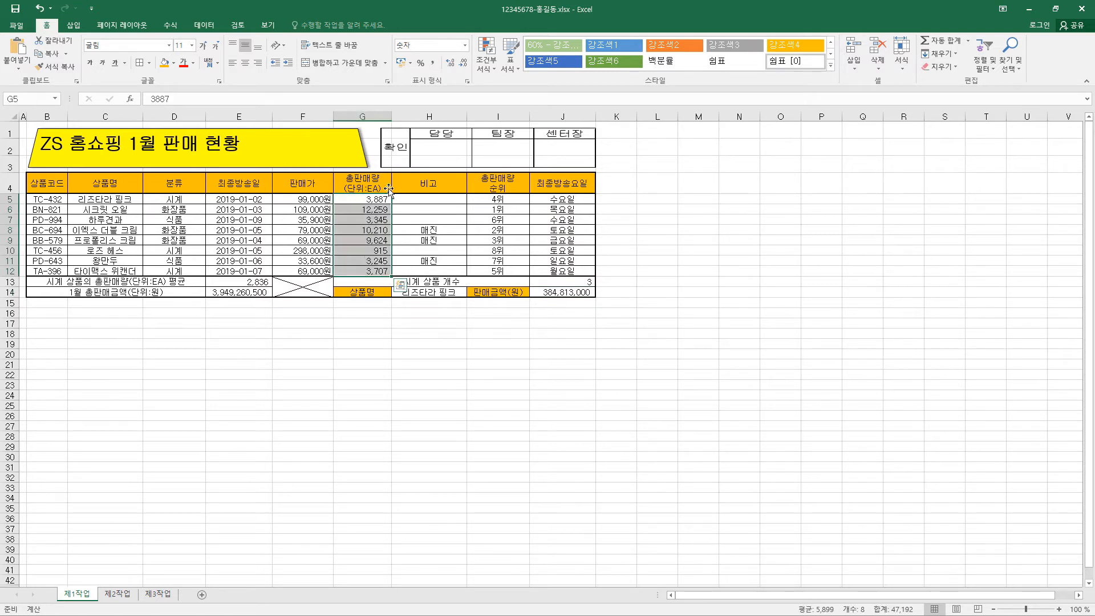
click(486, 54)
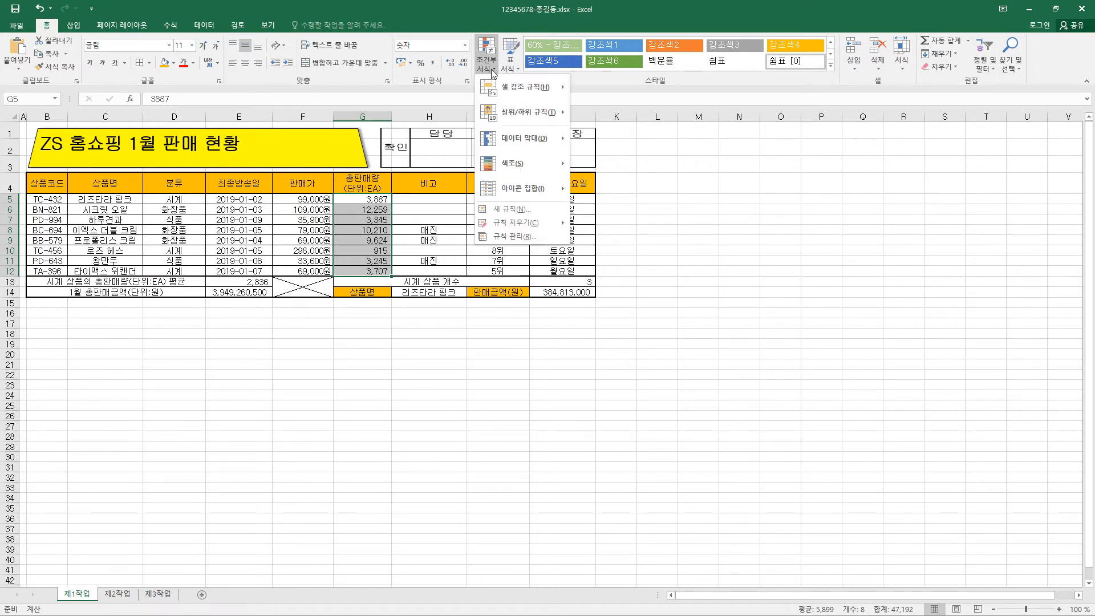
click(522, 209)
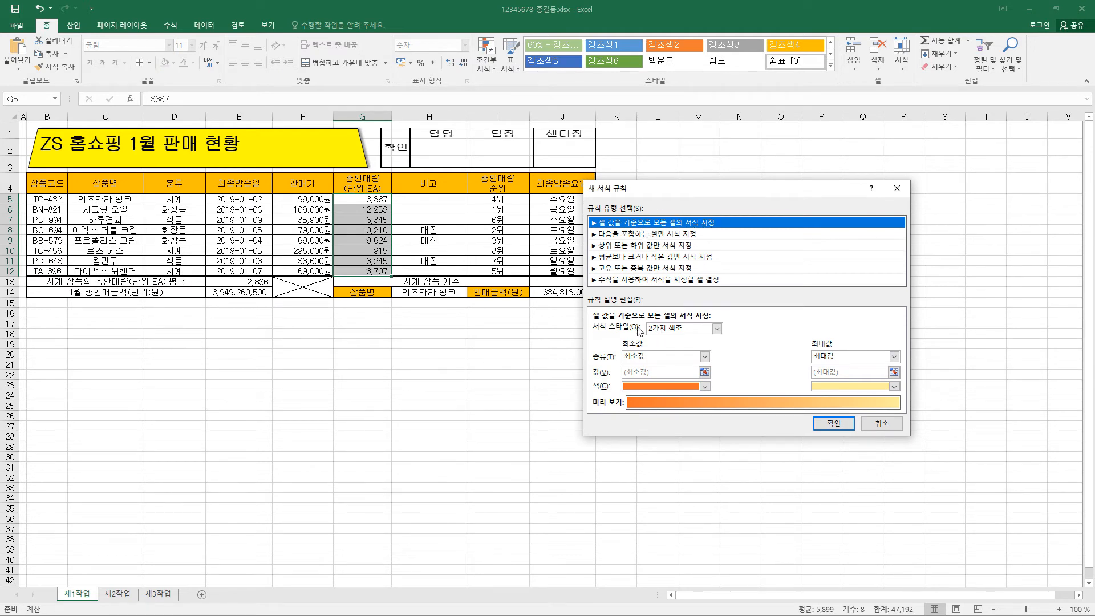
click(693, 330)
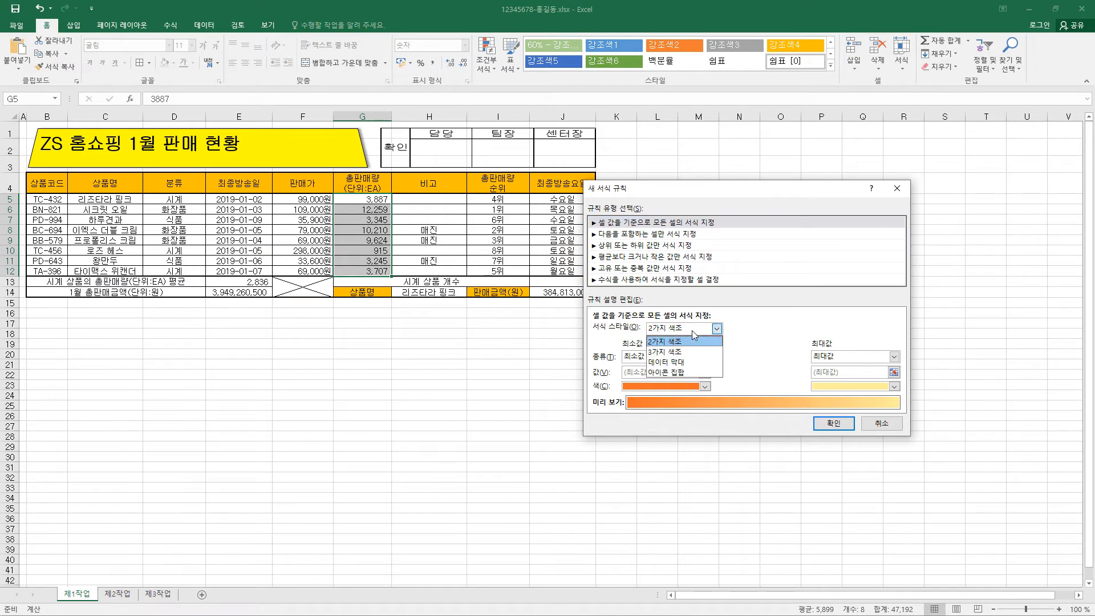
click(683, 362)
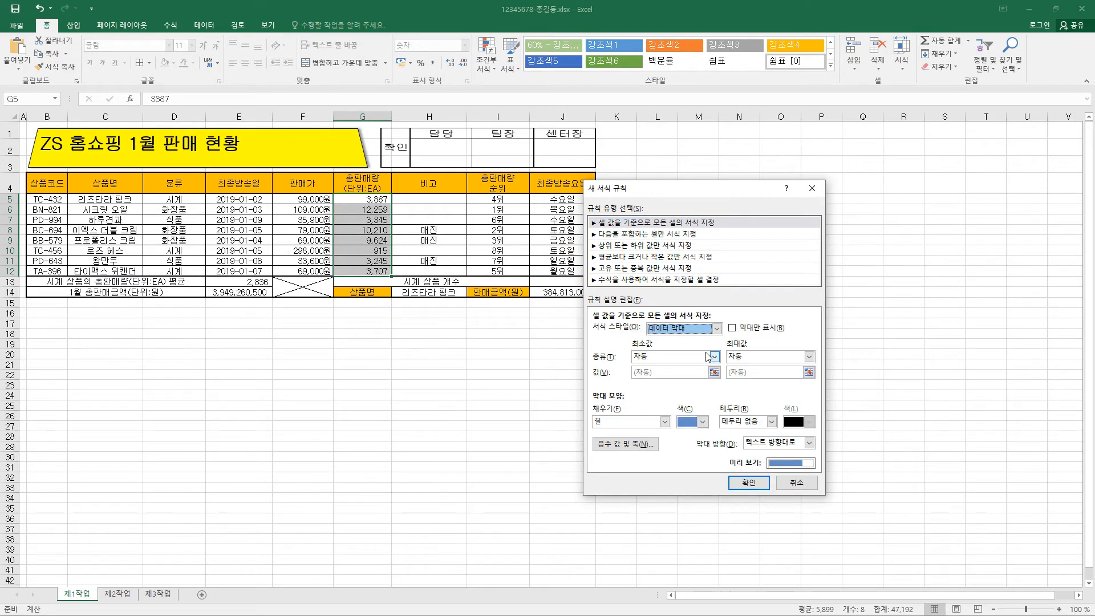
click(658, 359)
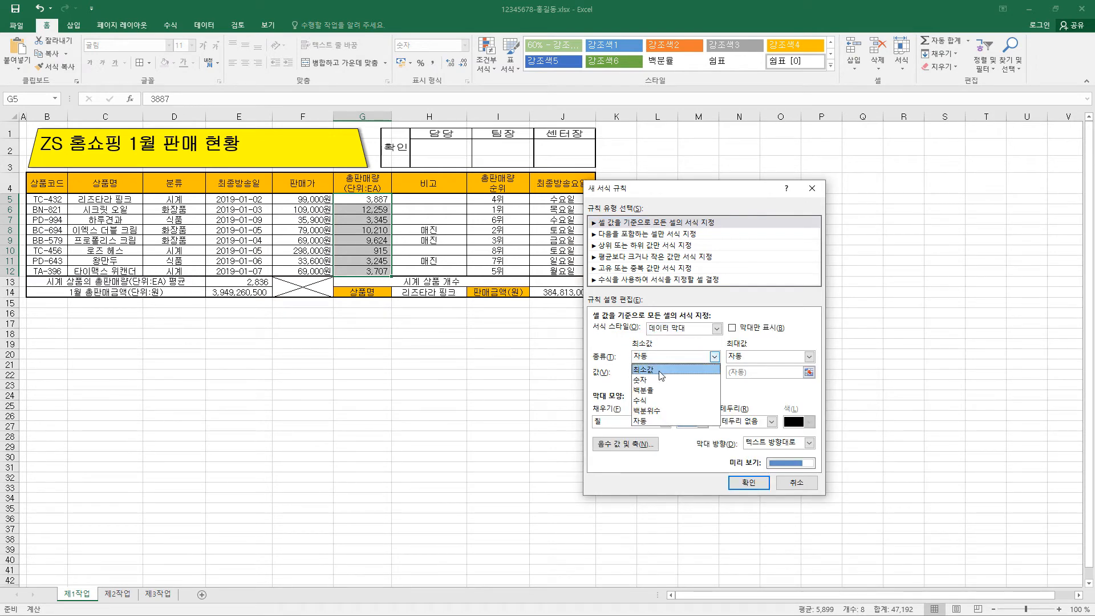
click(660, 375)
click(753, 357)
click(753, 375)
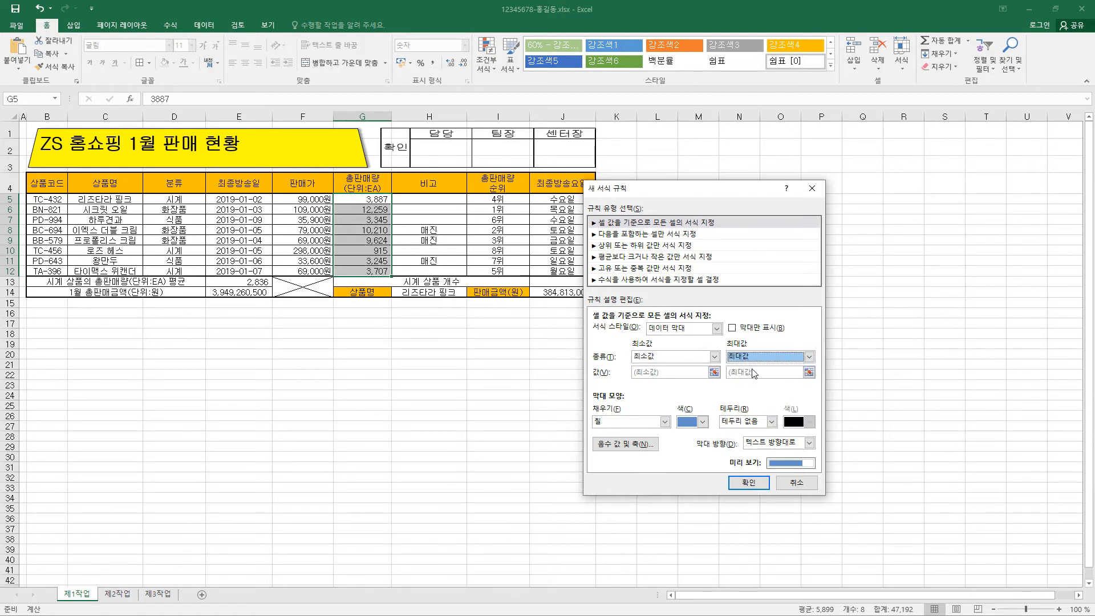
Step: Give the data bars a solid fill (칠) in standard green and apply the rule
click(622, 424)
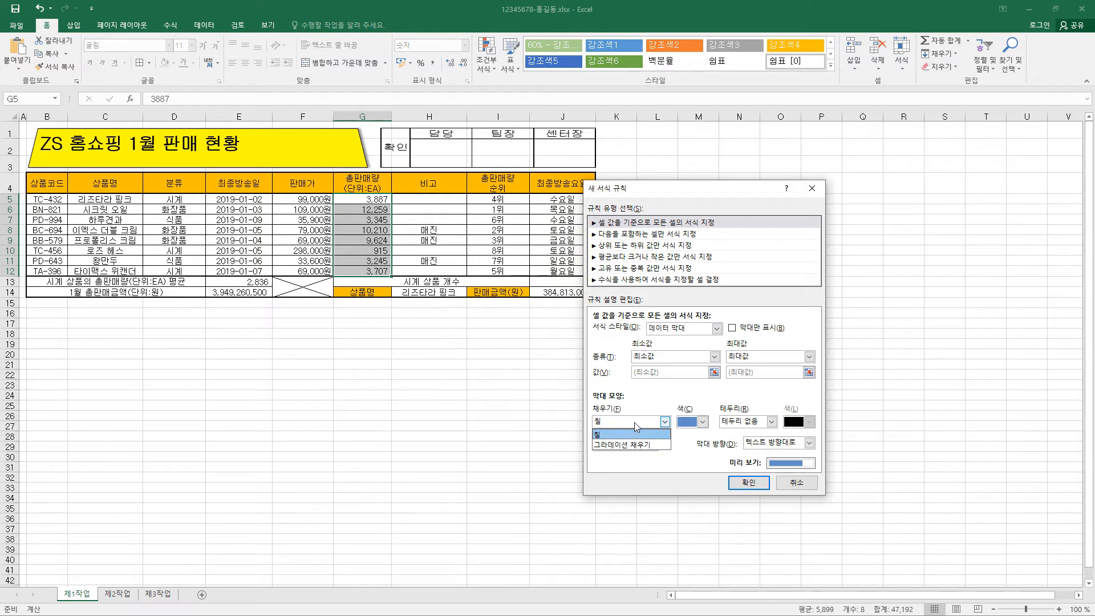
click(636, 430)
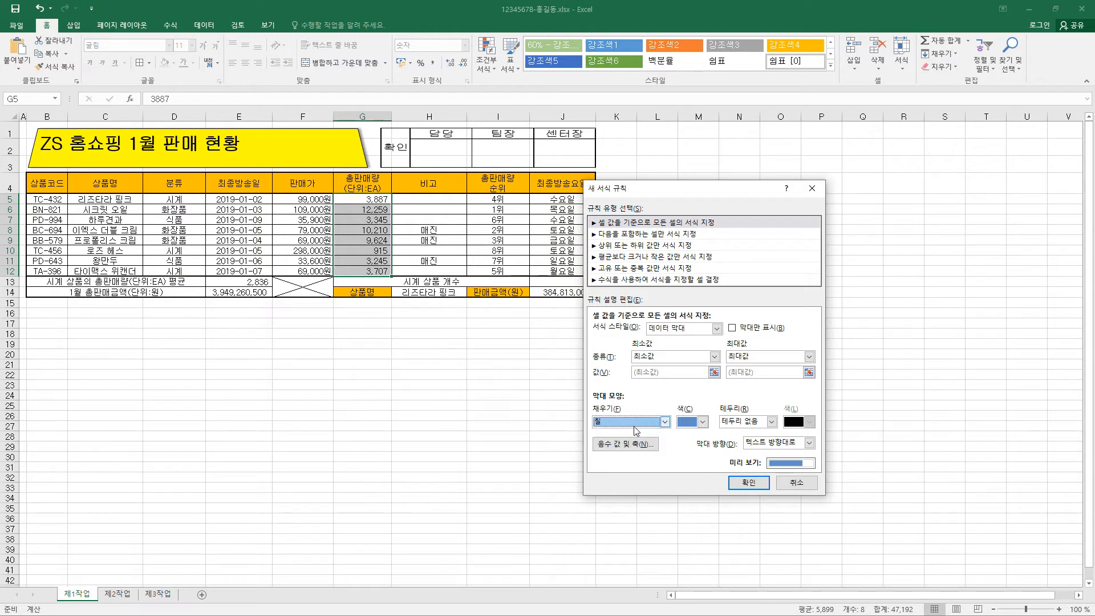
click(702, 422)
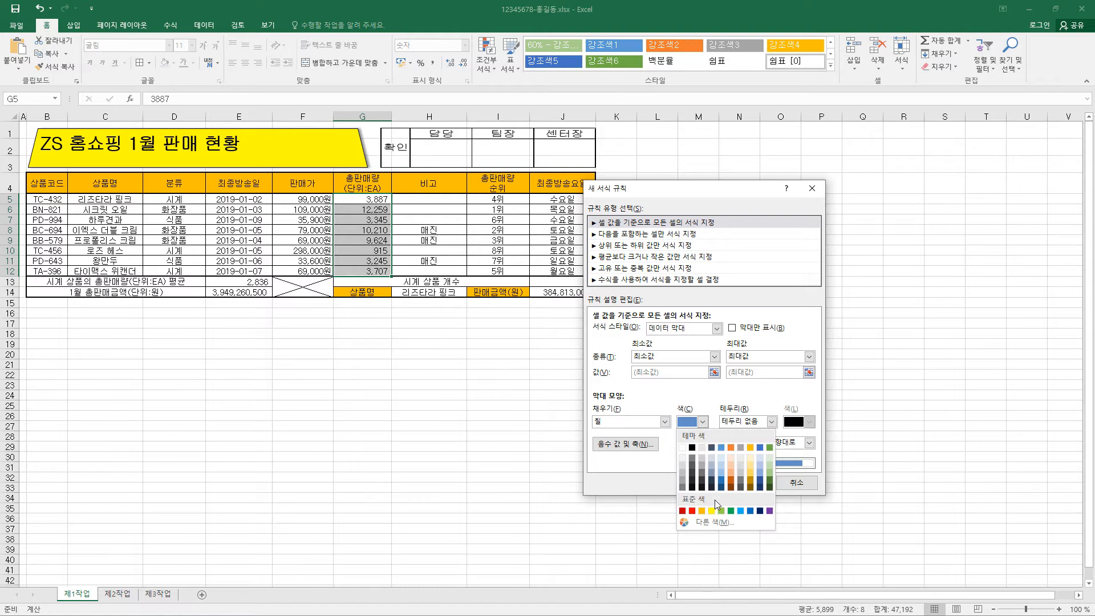
click(730, 511)
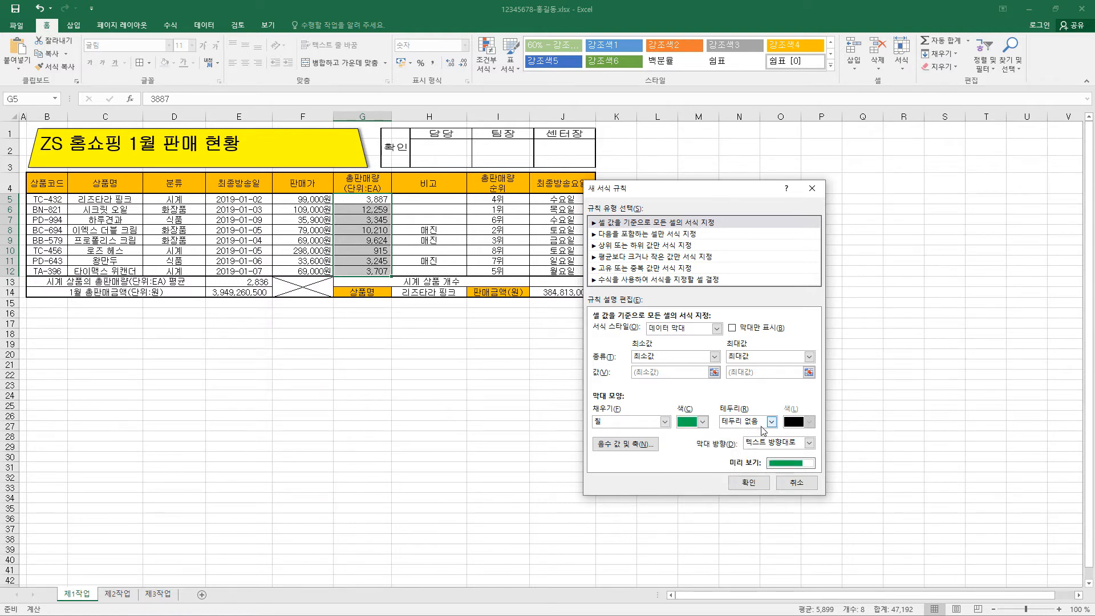
click(748, 483)
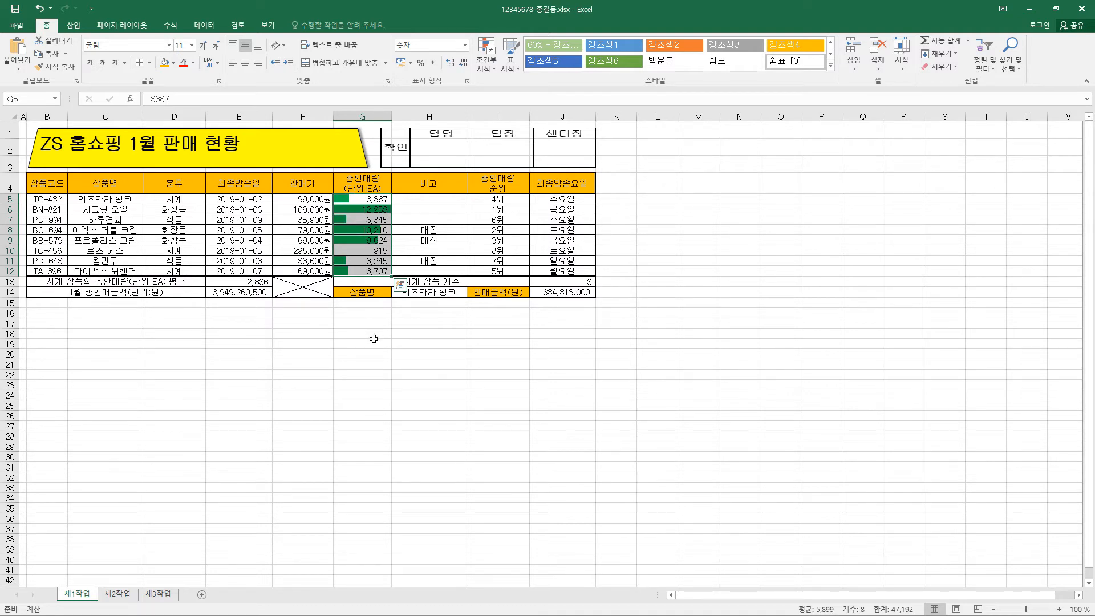
Step: Copy the table range B4:H12 to cell B2 of the 제2작업 sheet, keeping the source column widths
click(56, 183)
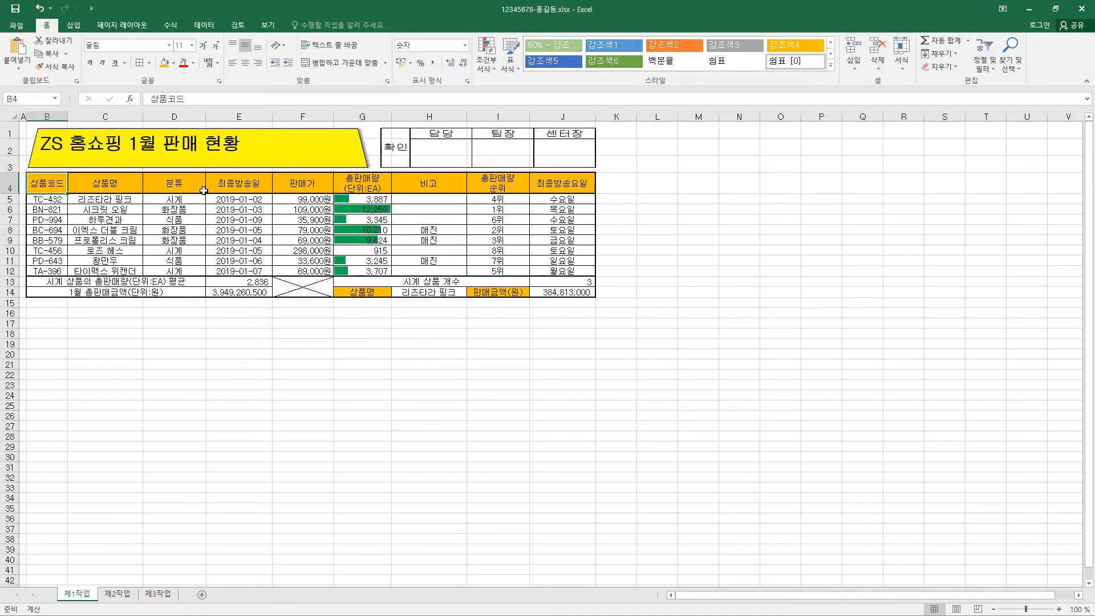
drag(204, 191, 445, 271)
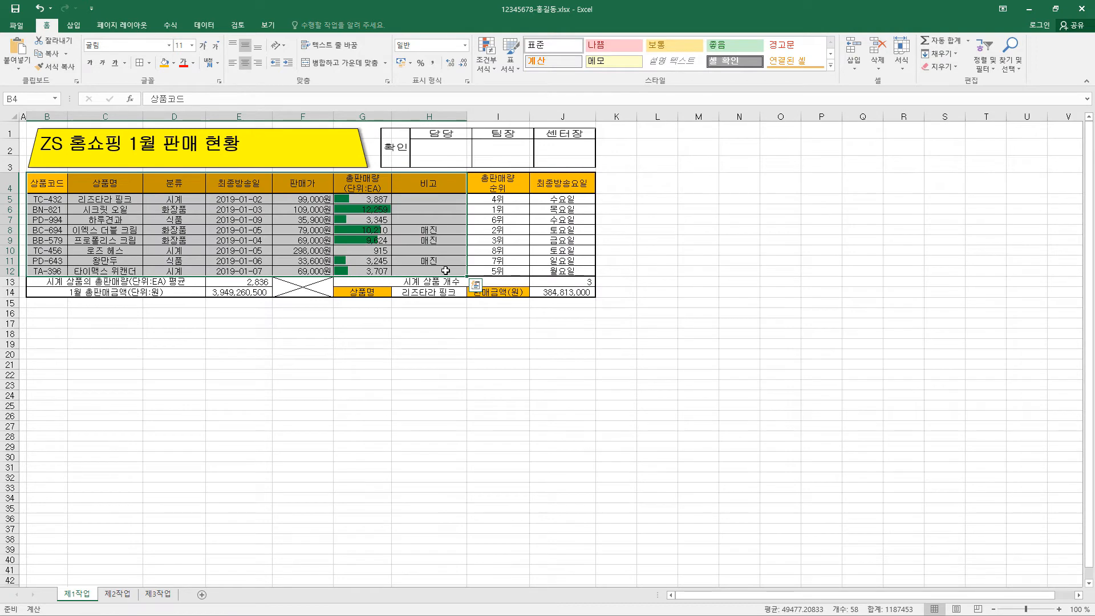
key(ctrl+c)
click(476, 284)
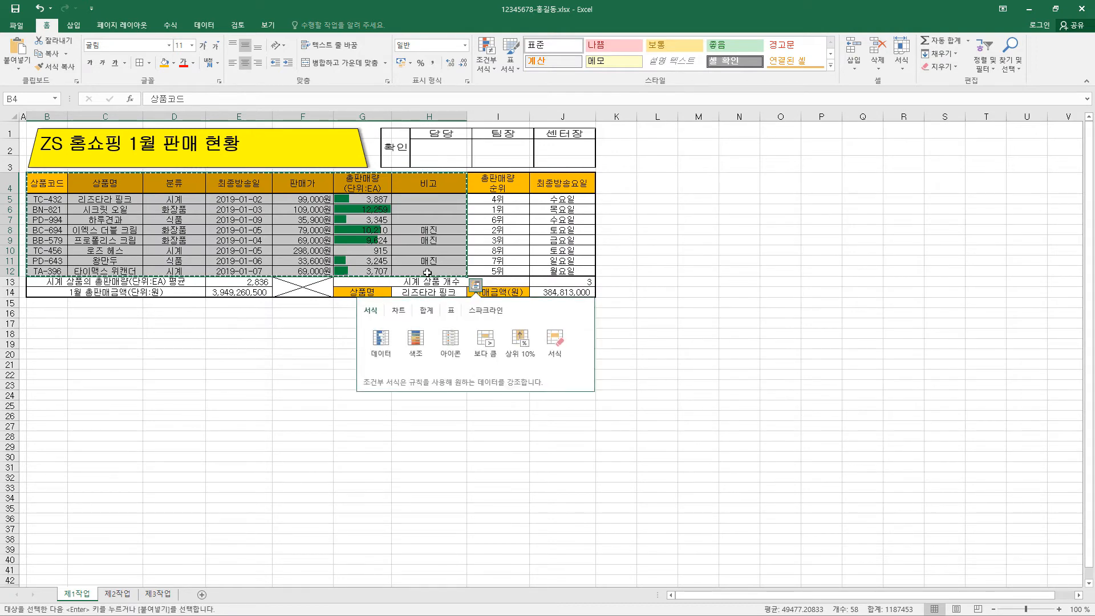
click(118, 594)
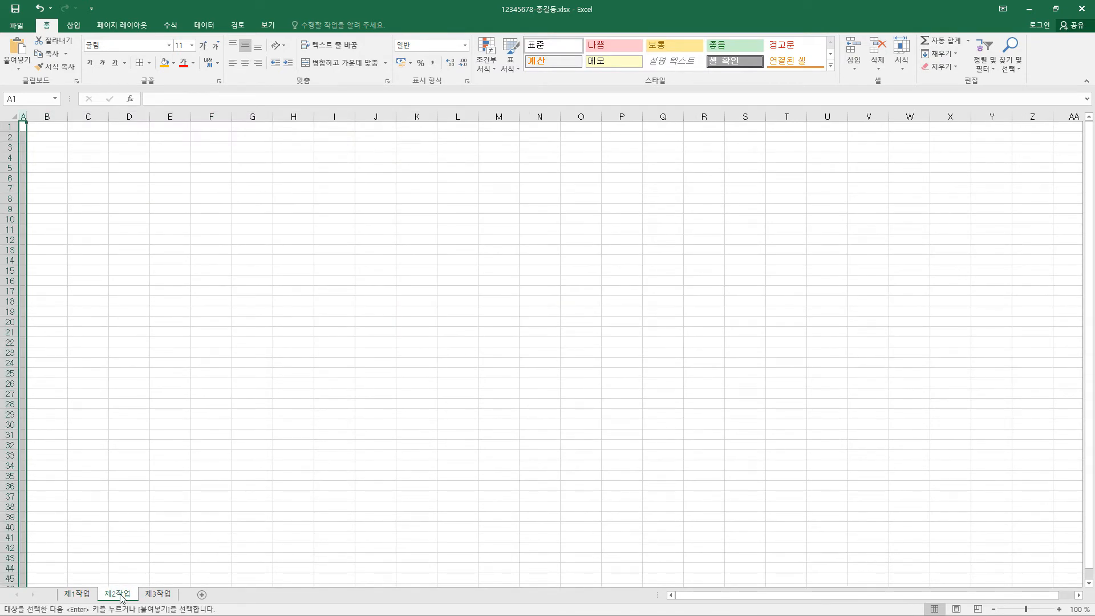
click(43, 137)
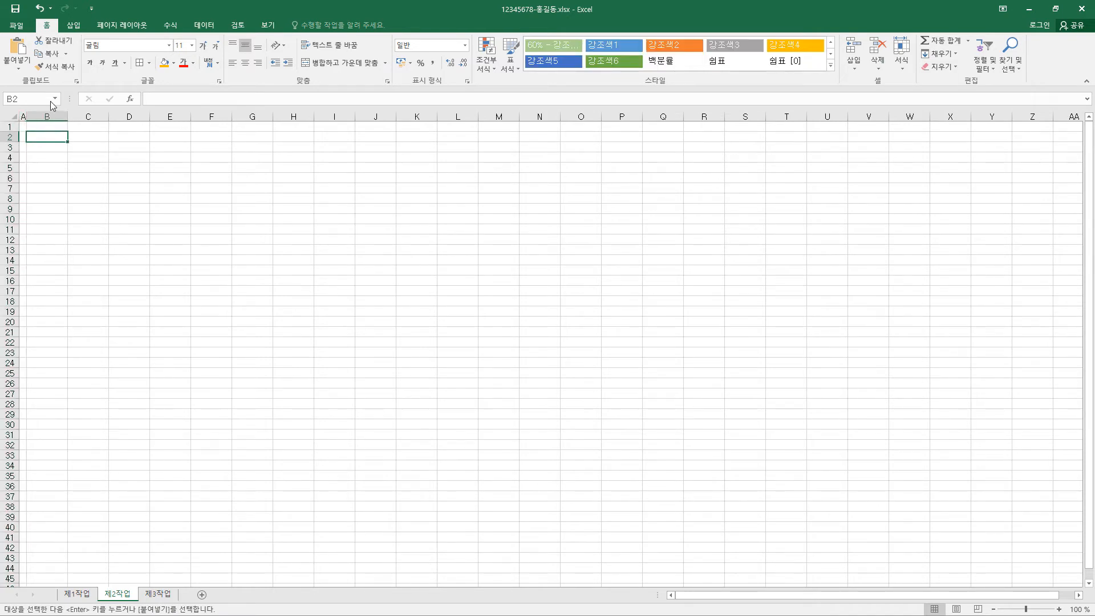
click(20, 69)
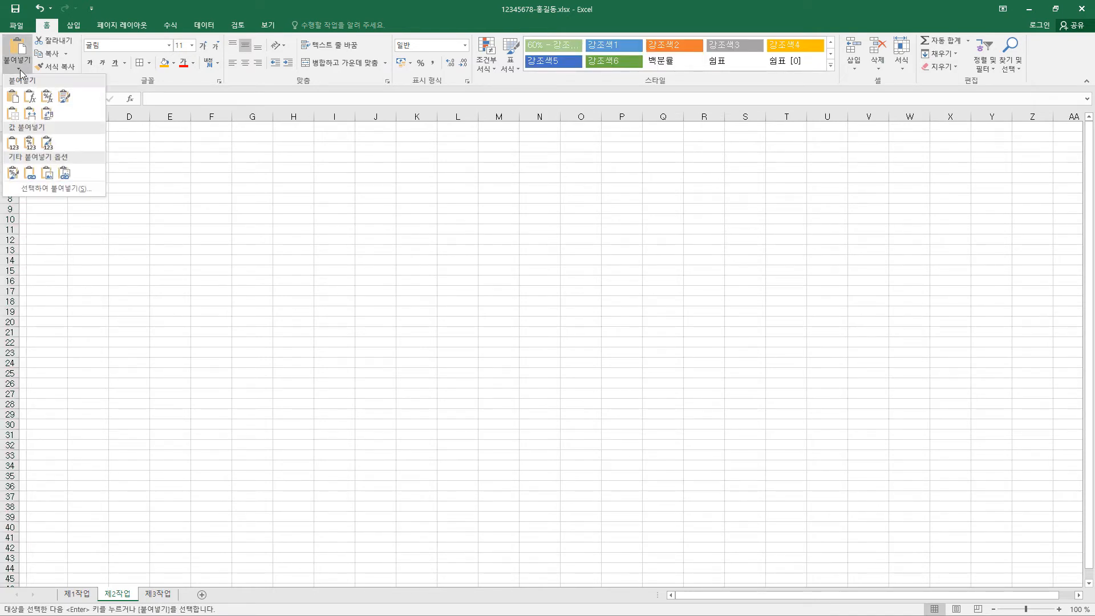
click(30, 116)
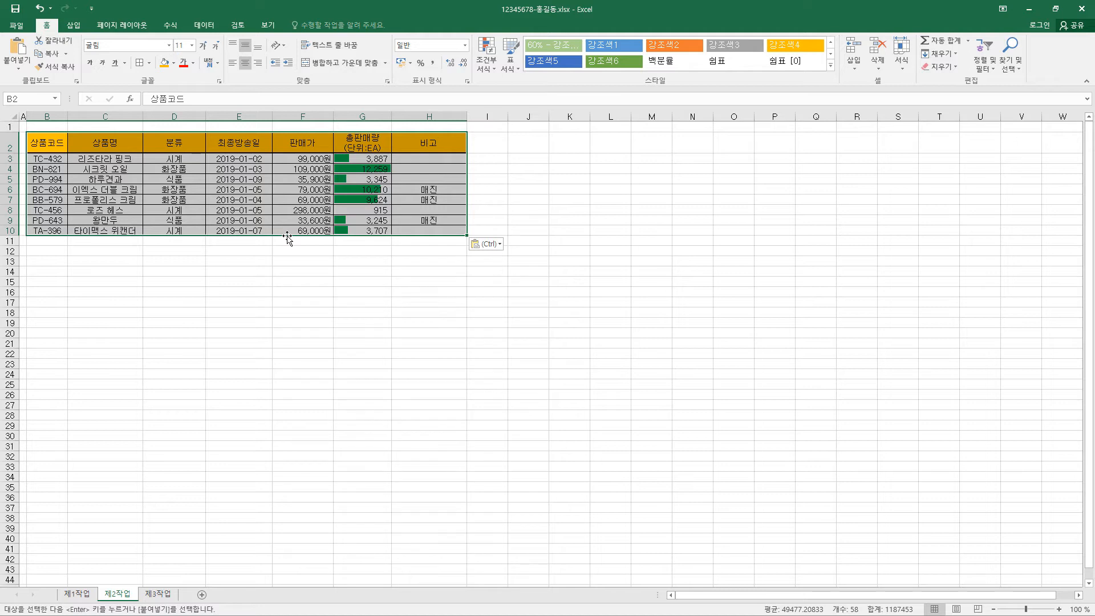
Step: Copy the 분류 and 총판매량(단위:EA) headers to B13:C13 as the heading row of the criteria range
click(179, 145)
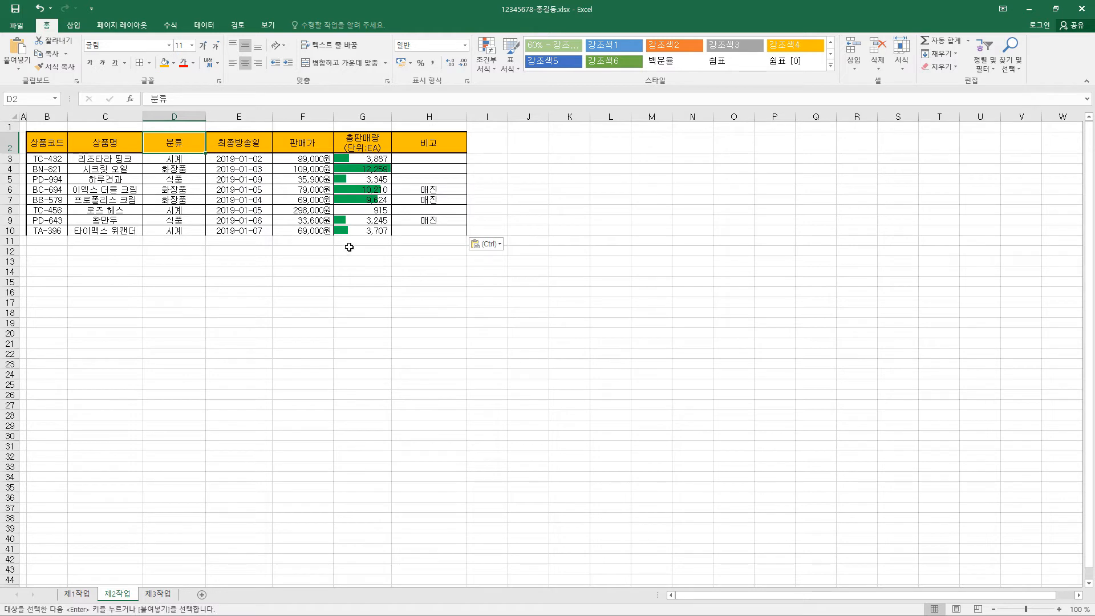
ctrl+click(375, 138)
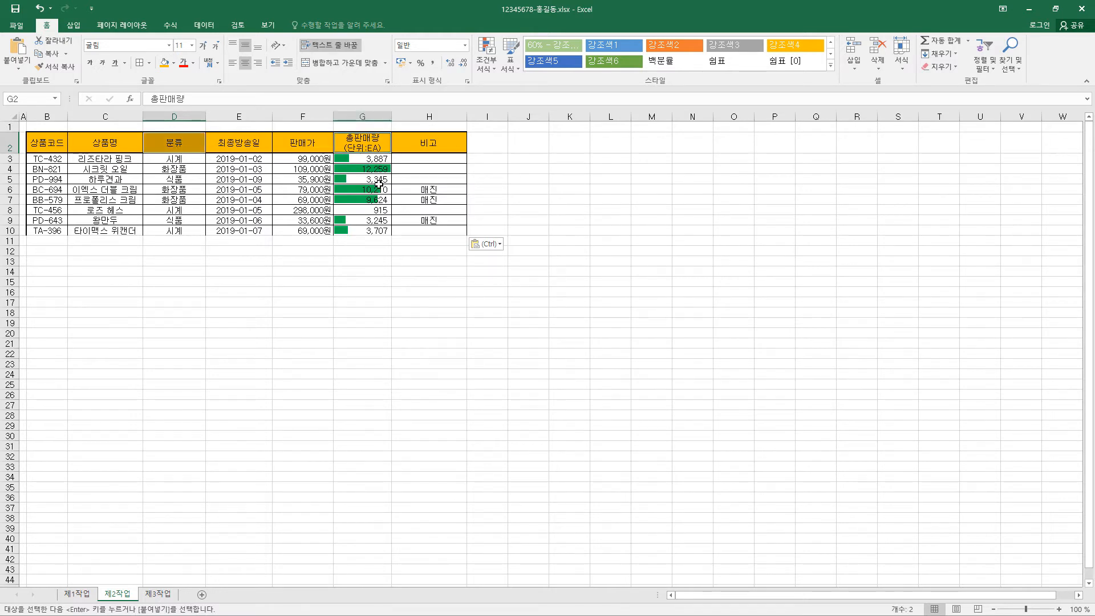
key(ctrl+c)
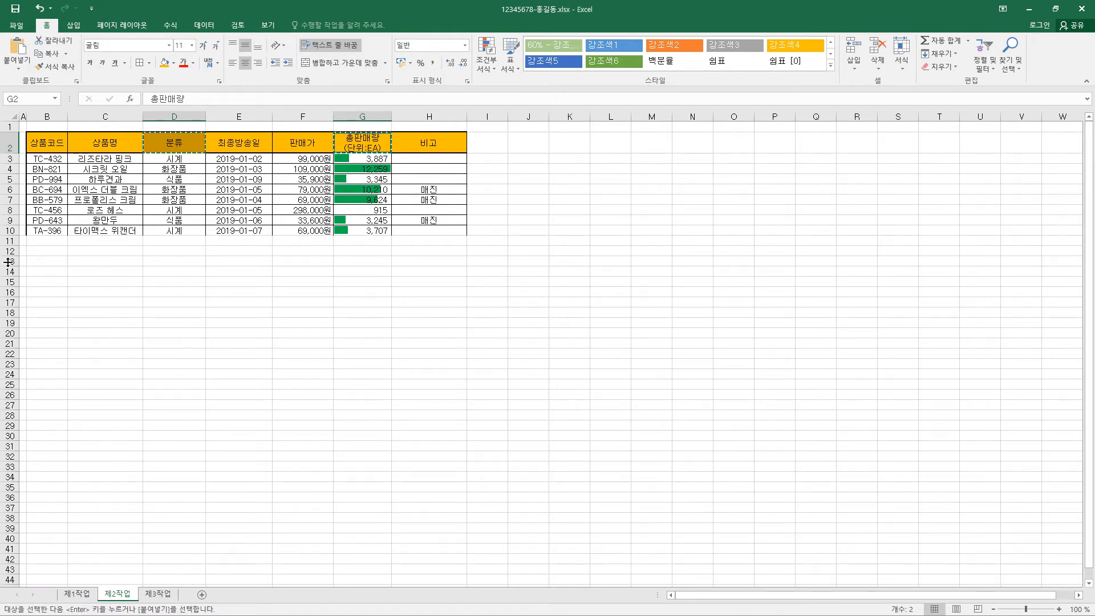
click(58, 260)
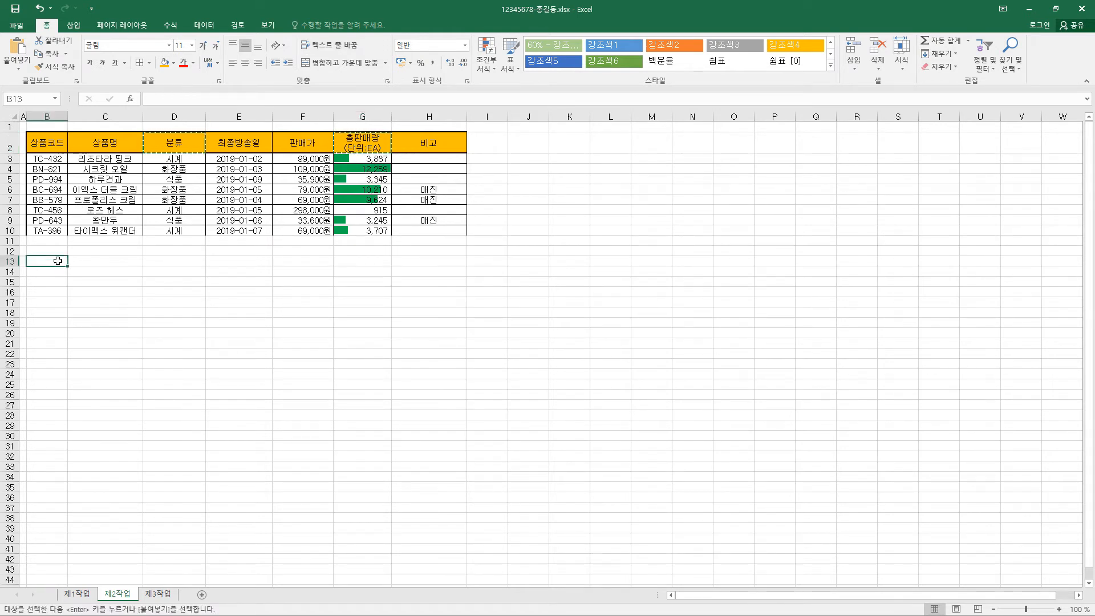
key(ctrl+v)
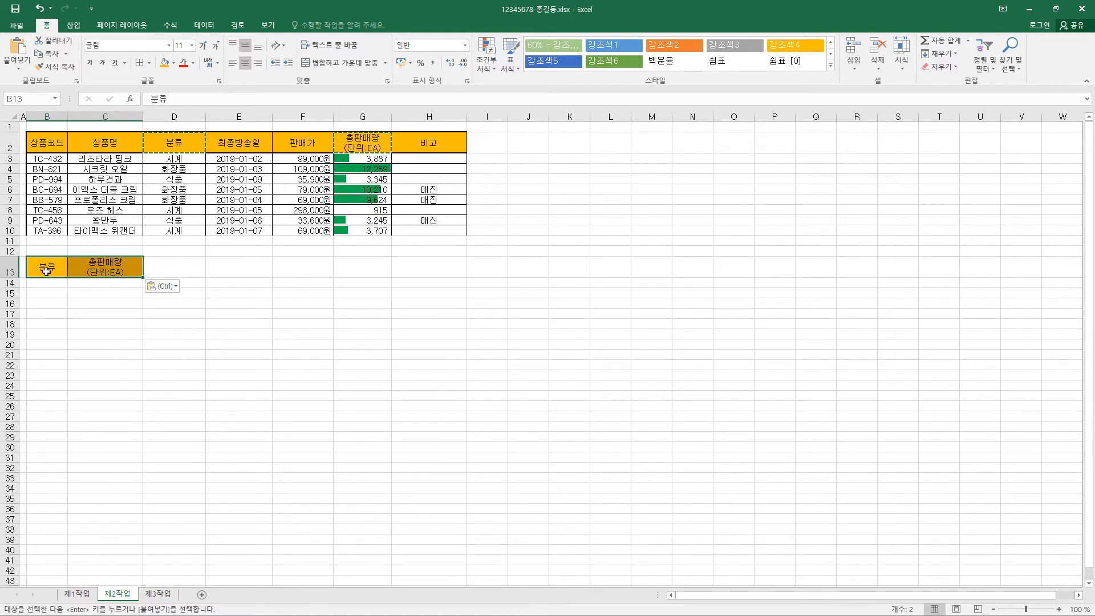
Step: Enter the filter criteria on separate rows: 식품 in B14 under 분류 and <=1000 in C15 under 총판매량(단위:EA)
click(47, 283)
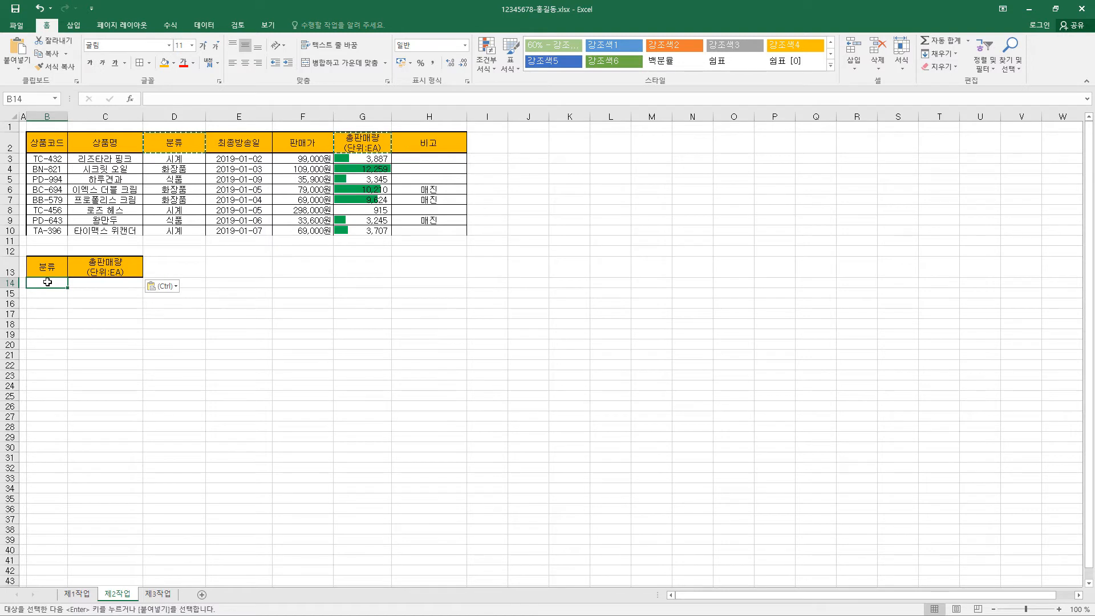
text(식품)
key(Return)
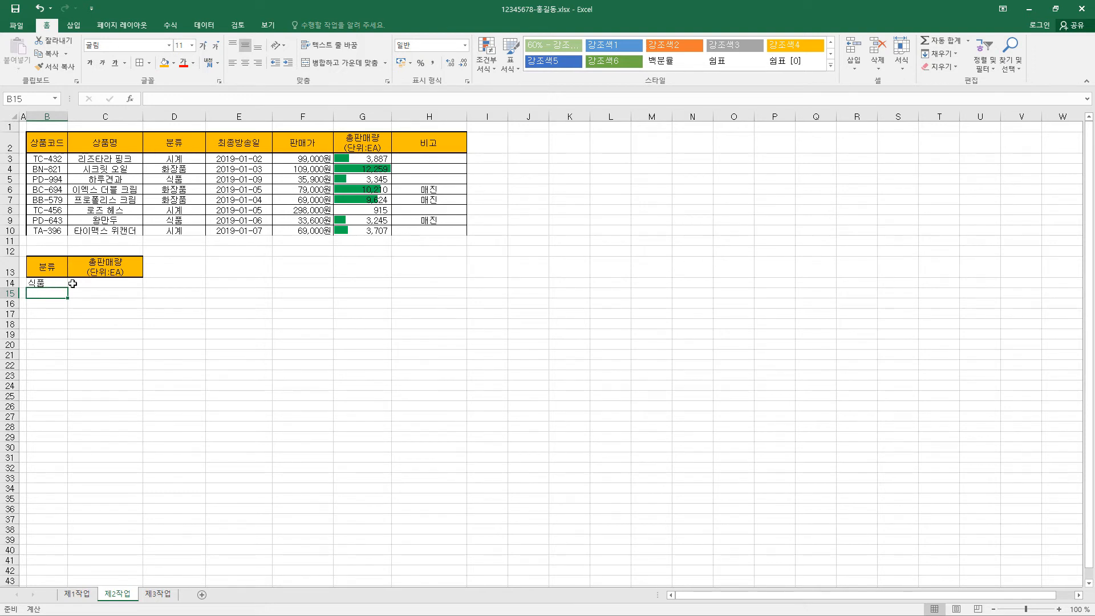
click(98, 284)
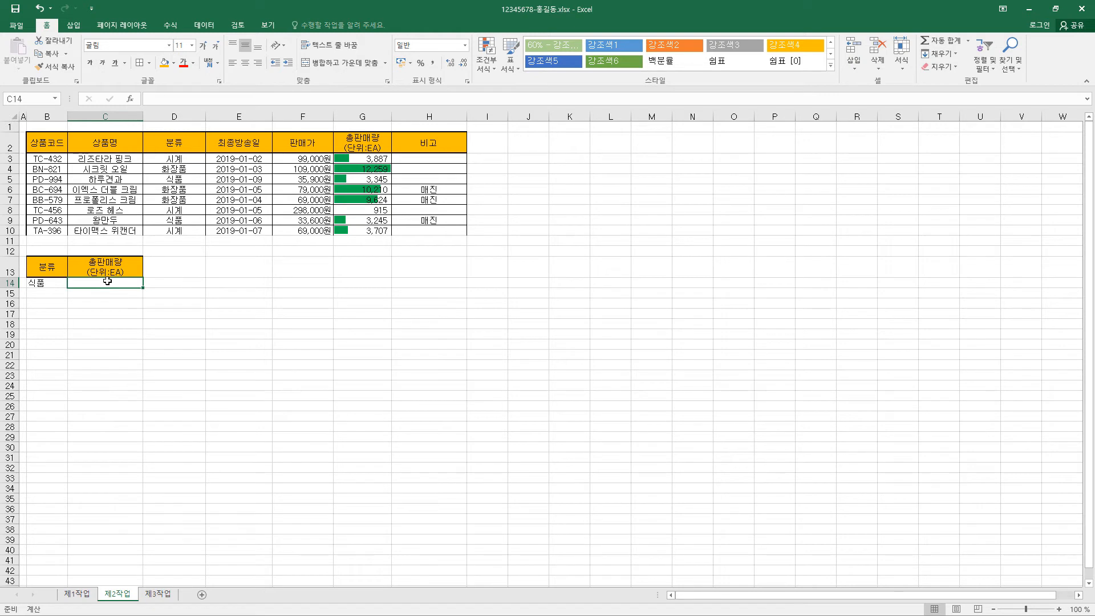
click(115, 294)
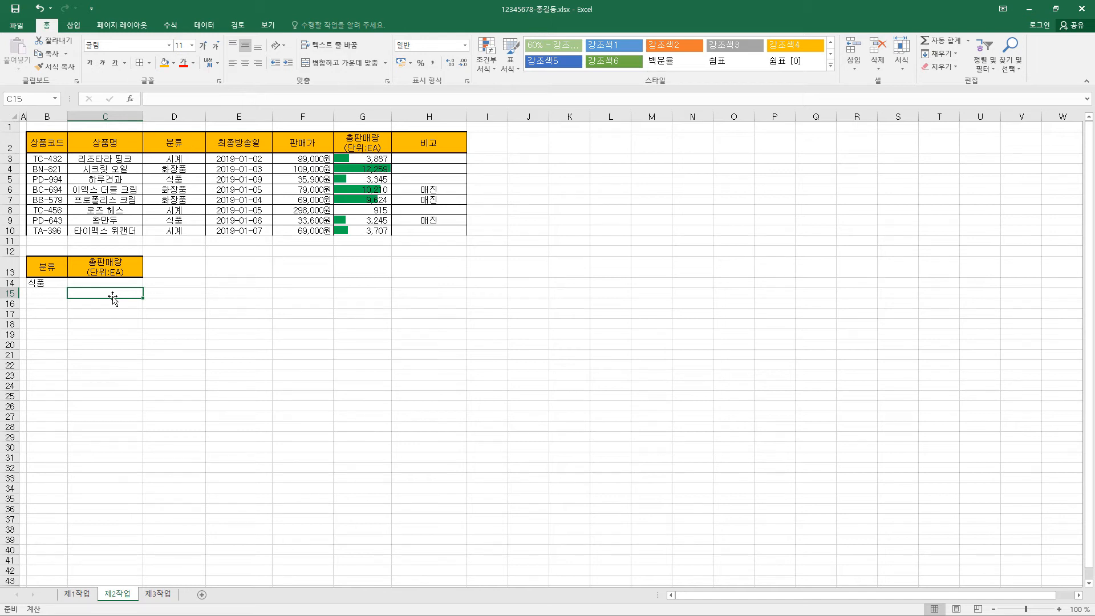
text(<)
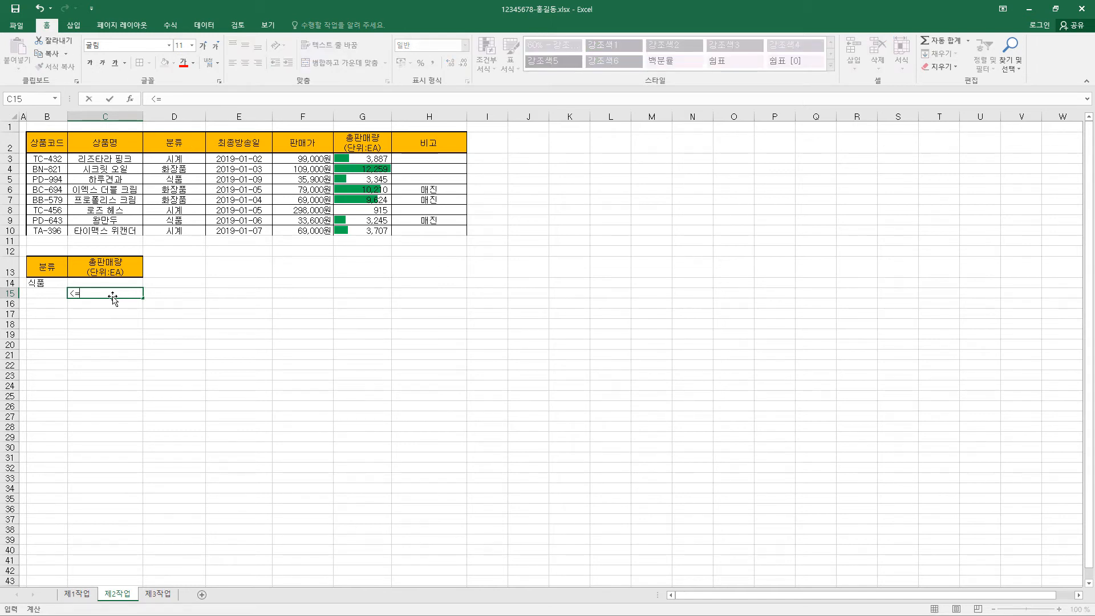
text(=1000)
key(Return)
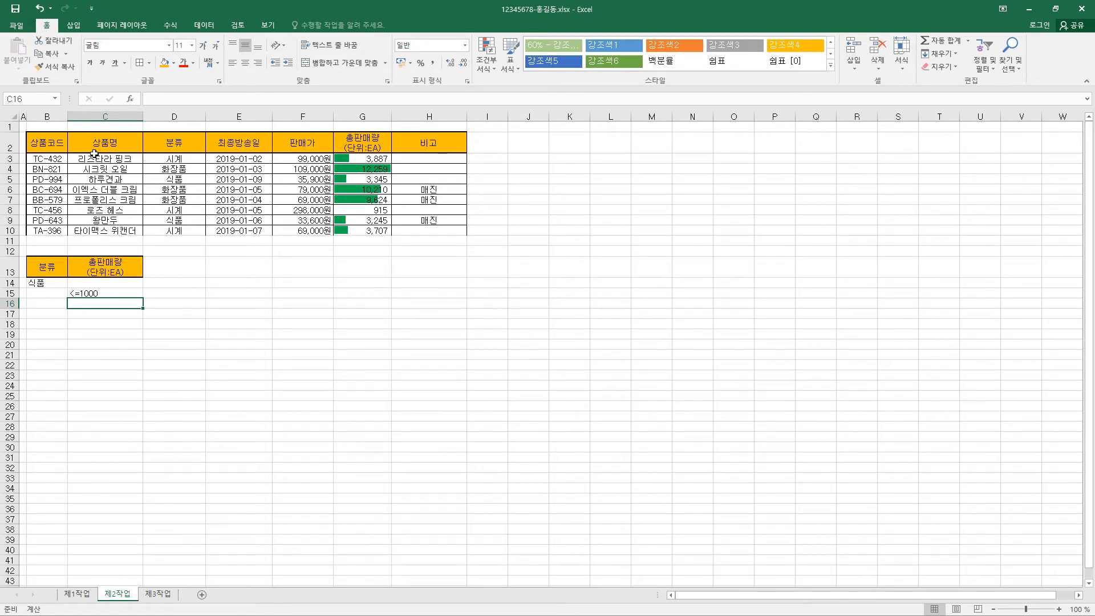
Step: Run an advanced filter (고급 필터) on B2:H10 with criteria range B13:C15, copying the results to B18
drag(48, 144, 447, 140)
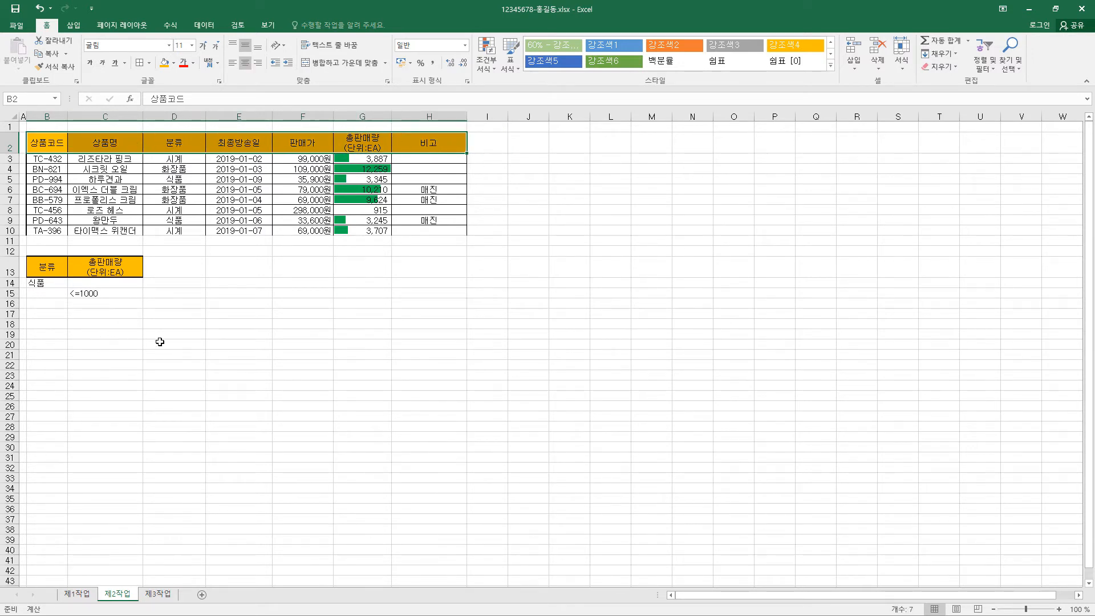
click(53, 147)
drag(52, 147, 430, 231)
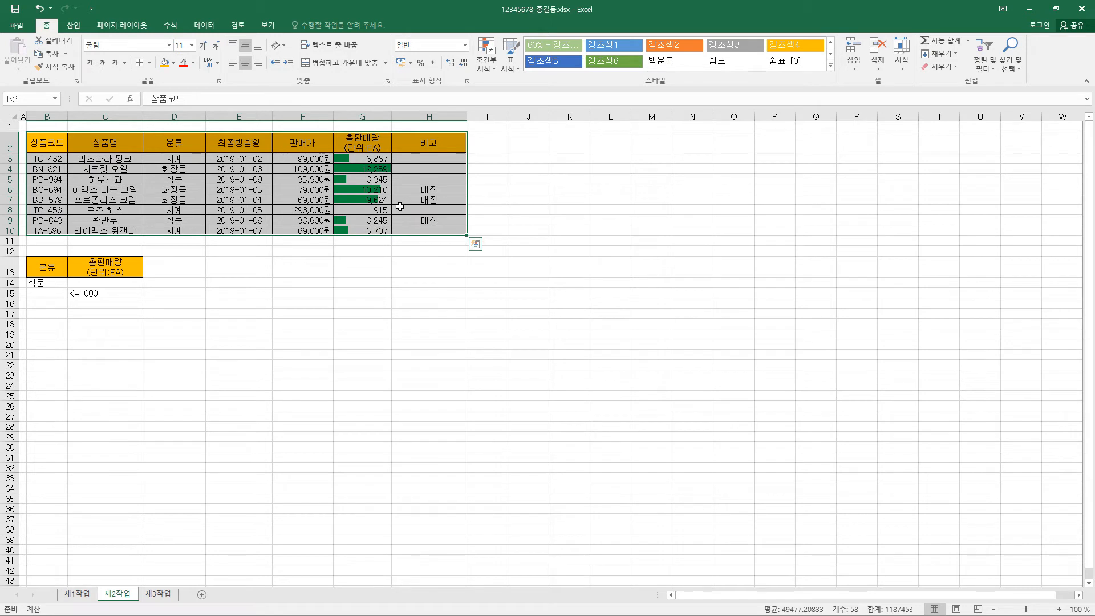
click(203, 26)
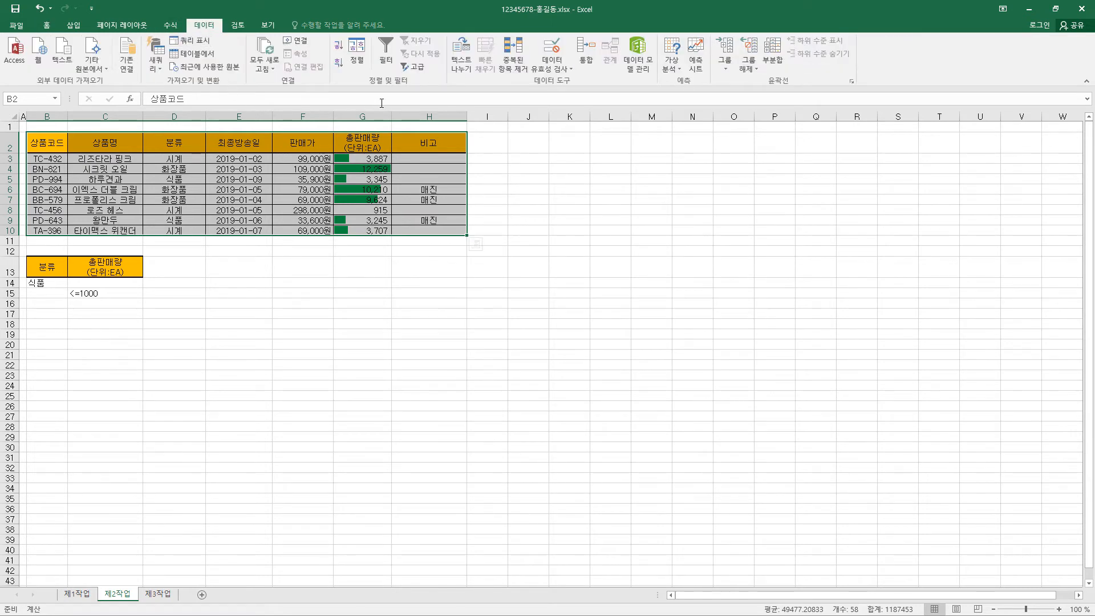
click(419, 71)
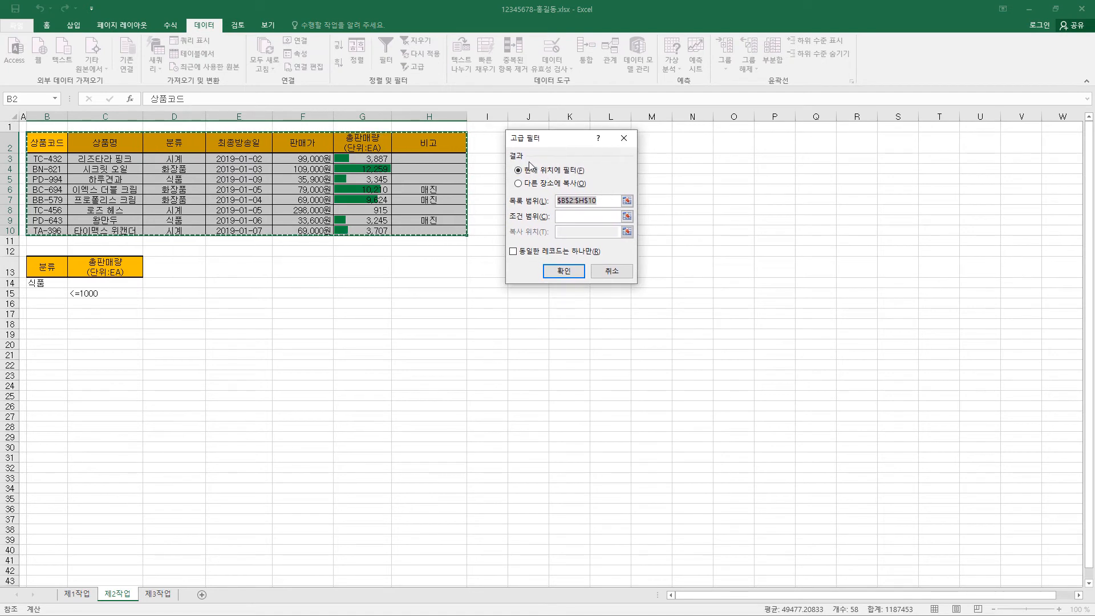
click(561, 184)
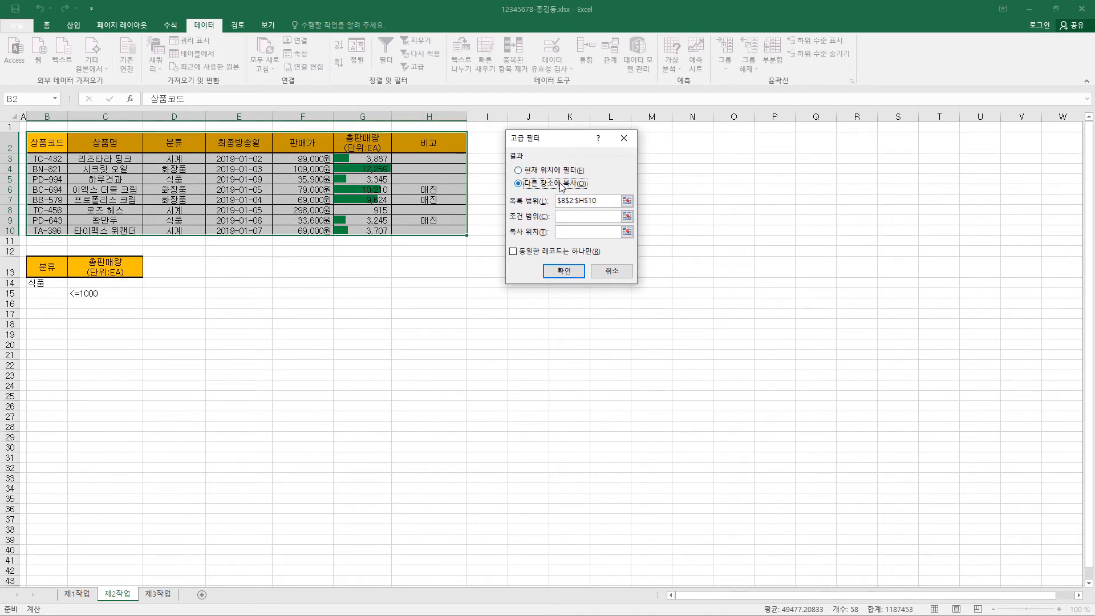
click(568, 216)
drag(48, 267, 104, 296)
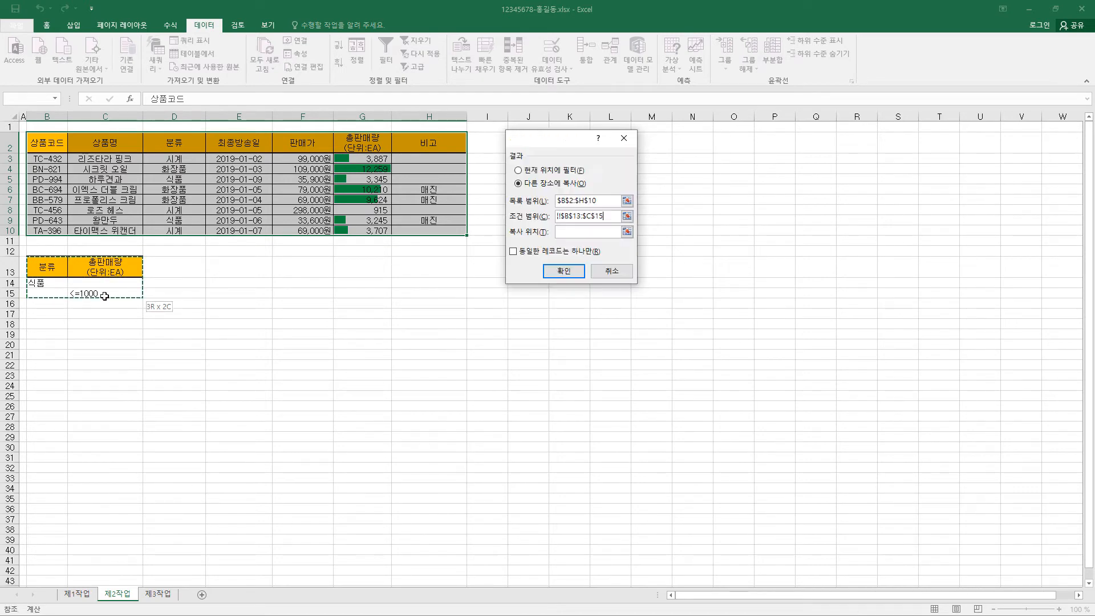
click(580, 230)
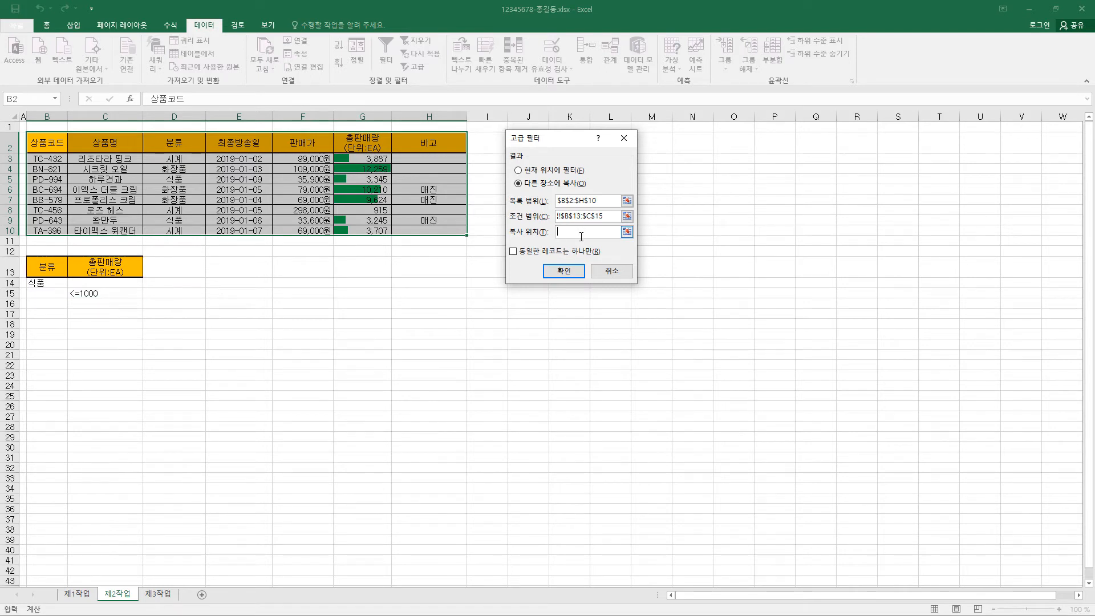
click(47, 323)
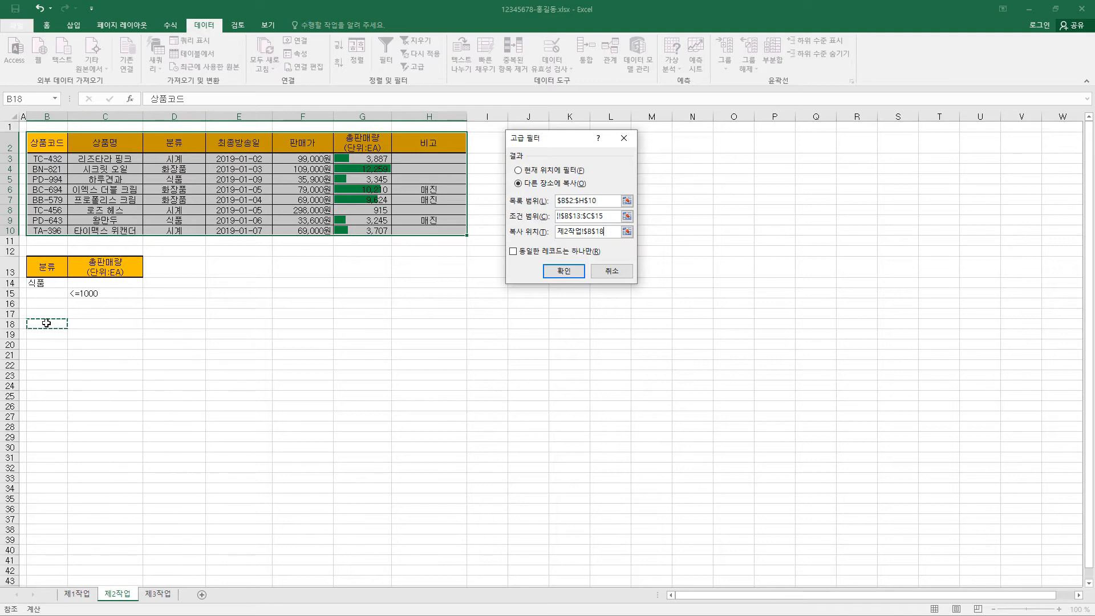
click(563, 272)
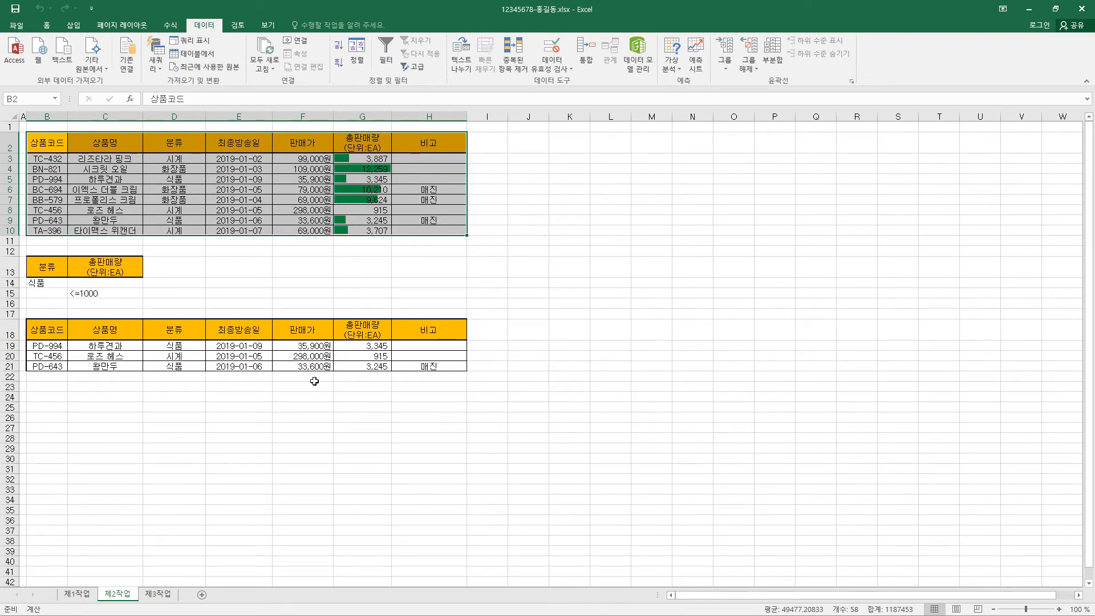
Step: Remove the fill from the filtered results B18:H21 and format them as a table with headers in the first blue medium (보통) style
drag(40, 328, 414, 366)
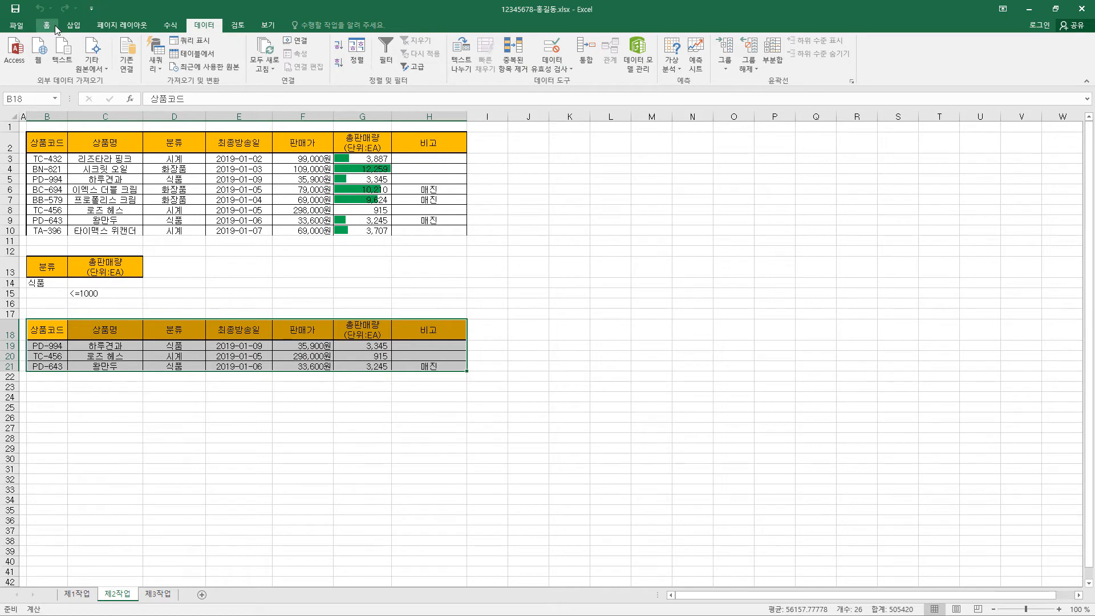
click(174, 63)
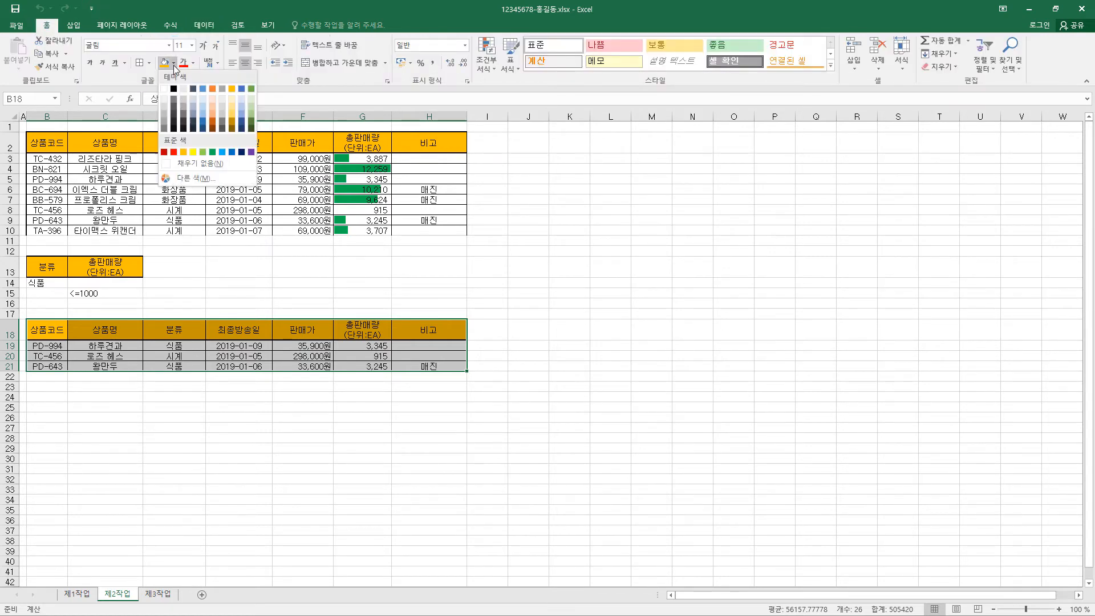
click(196, 165)
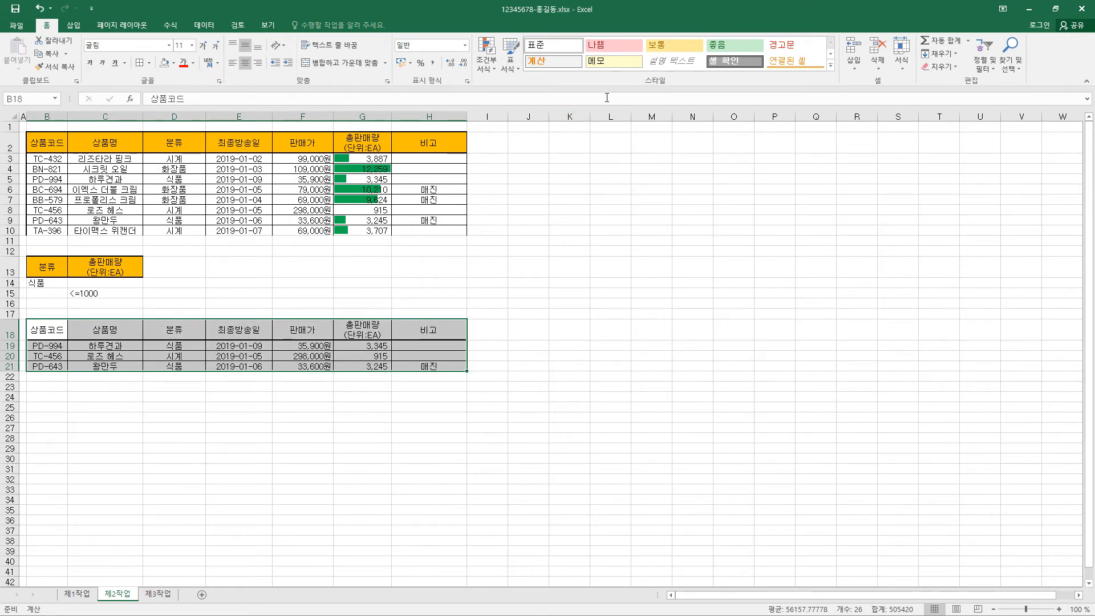
click(508, 72)
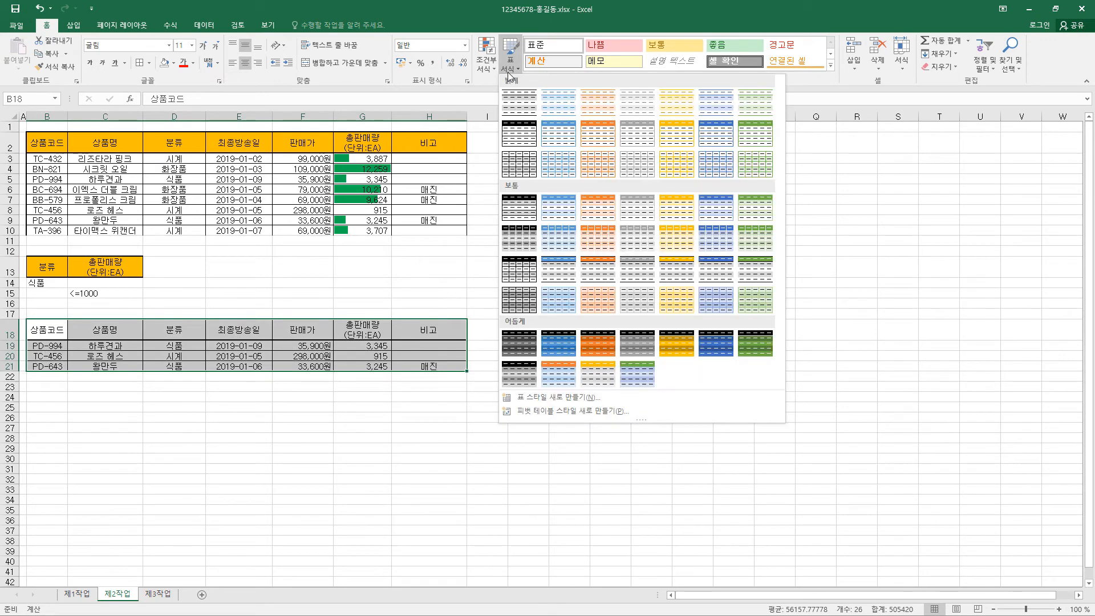
click(554, 208)
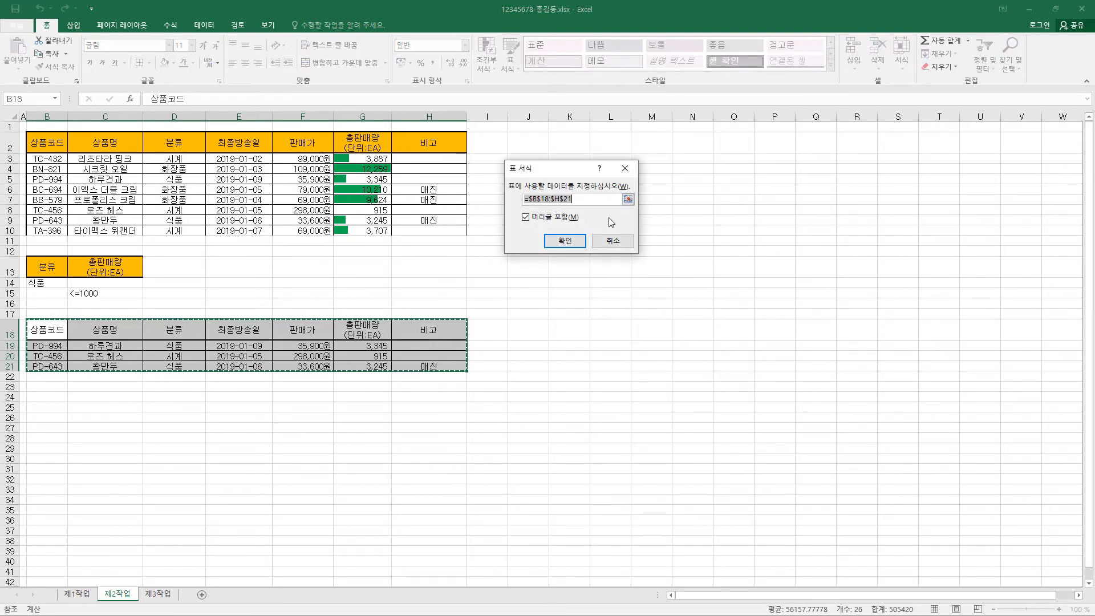
click(564, 240)
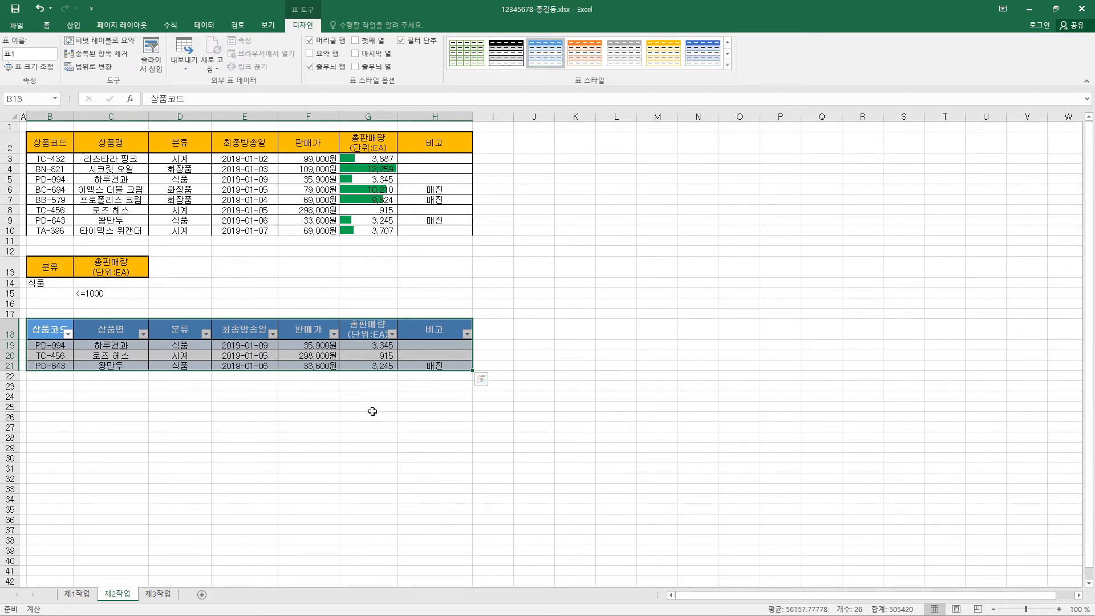
Step: Create a pivot table from range B4:H12 of the 제1작업 sheet, placed at cell B2 of the existing 제3작업 sheet
click(80, 593)
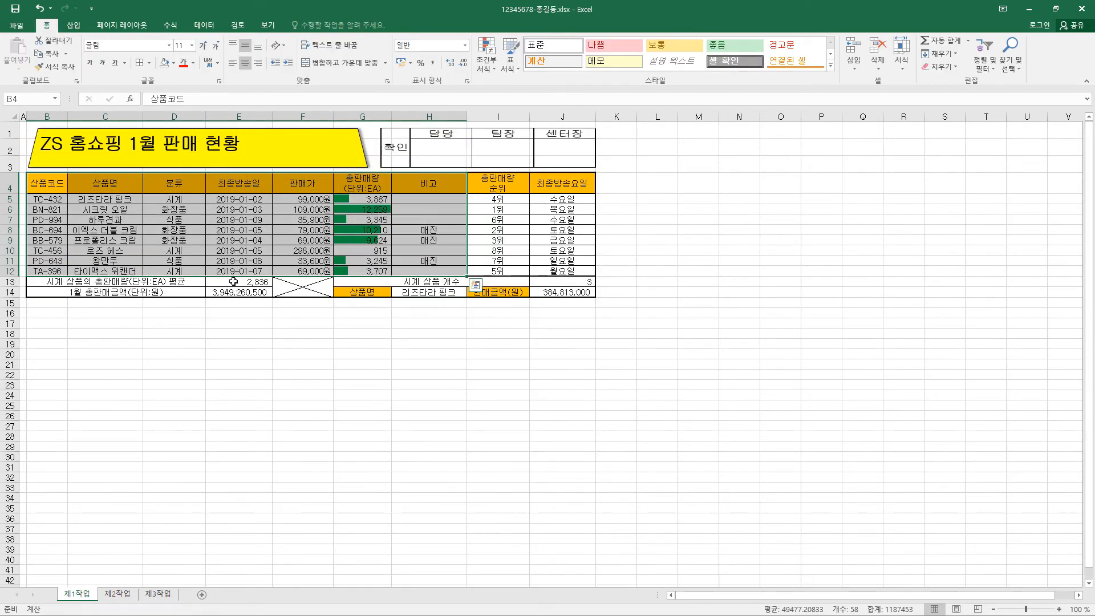
click(75, 25)
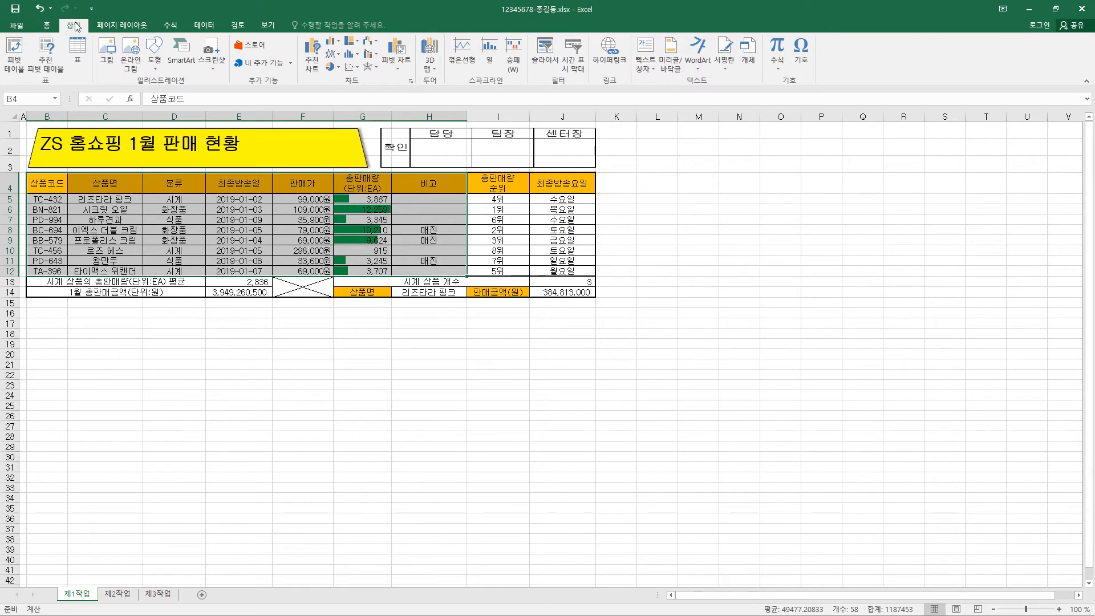
click(13, 62)
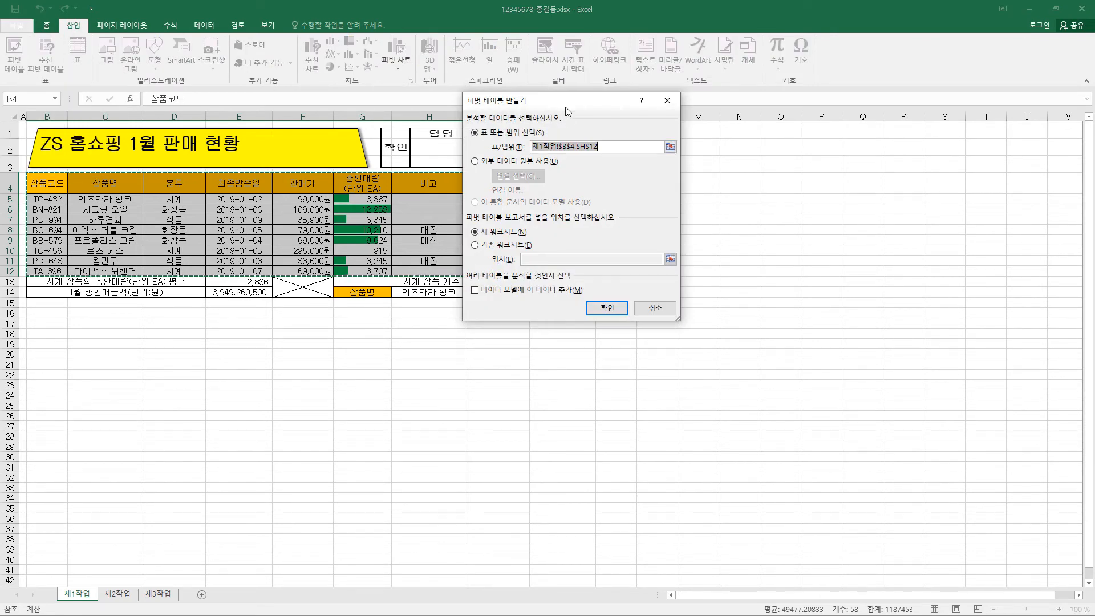
drag(567, 105, 587, 144)
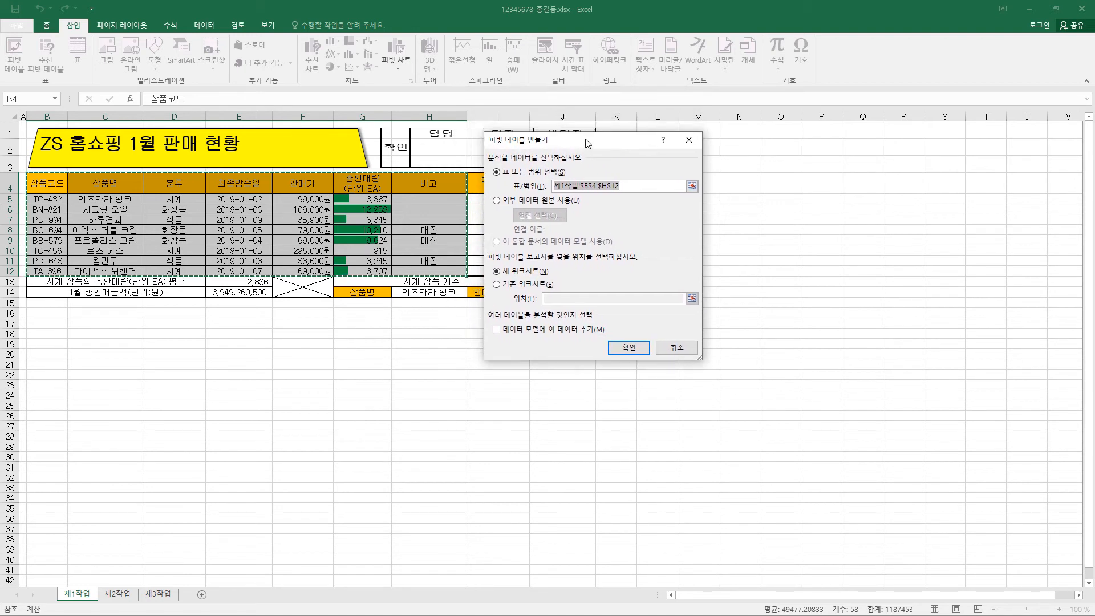
click(521, 287)
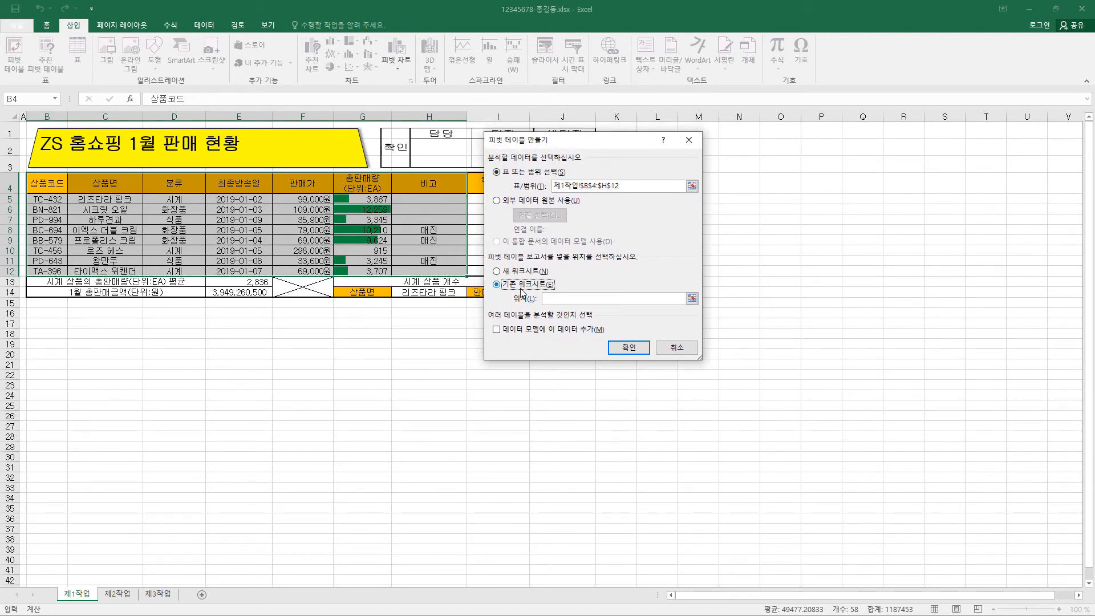
click(562, 300)
click(167, 594)
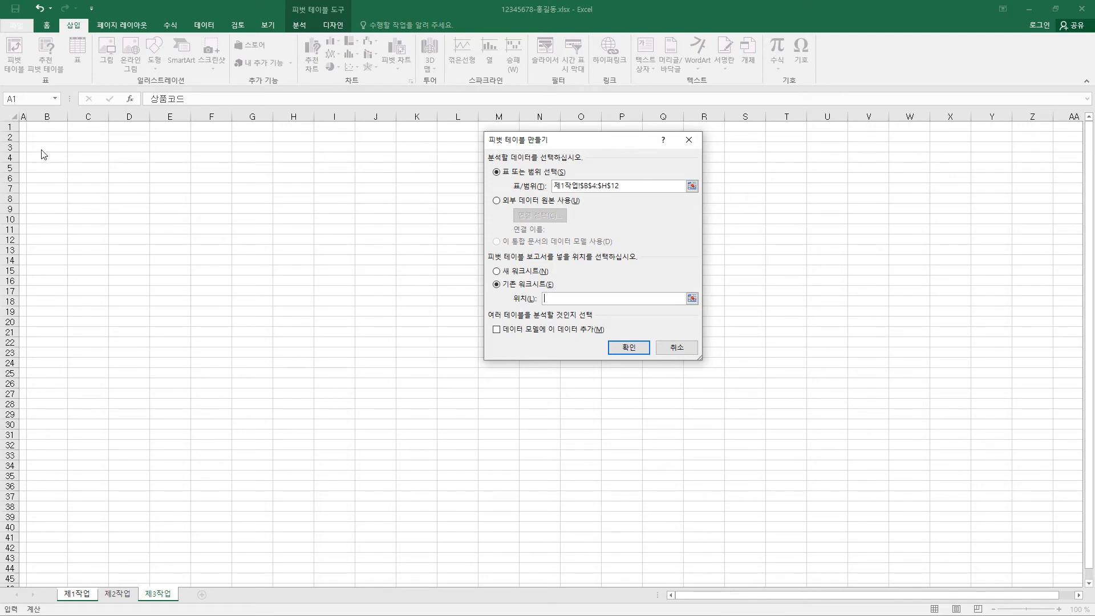
click(46, 137)
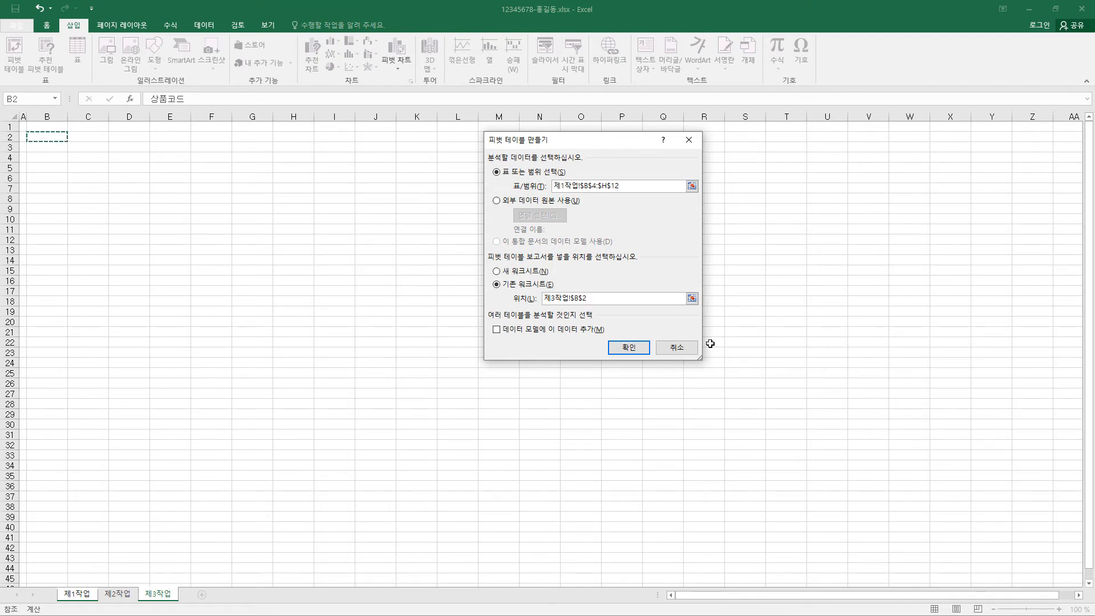
click(632, 352)
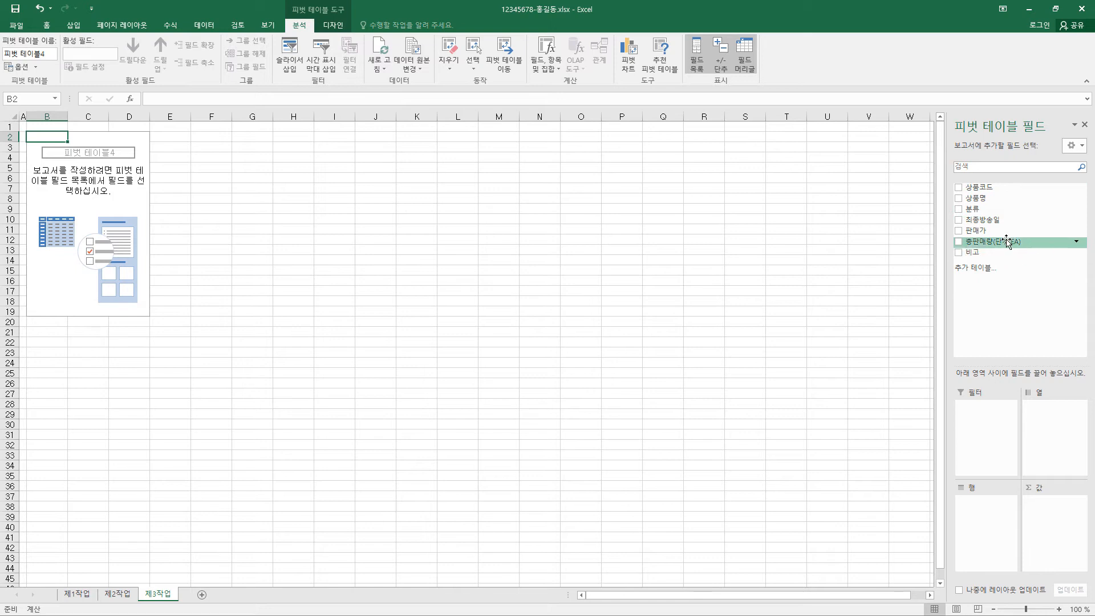
Step: Lay out the pivot table with 분류 as columns, 판매가 as rows, and 상품명 and 총판매량(단위:EA) as values
drag(975, 210, 1052, 421)
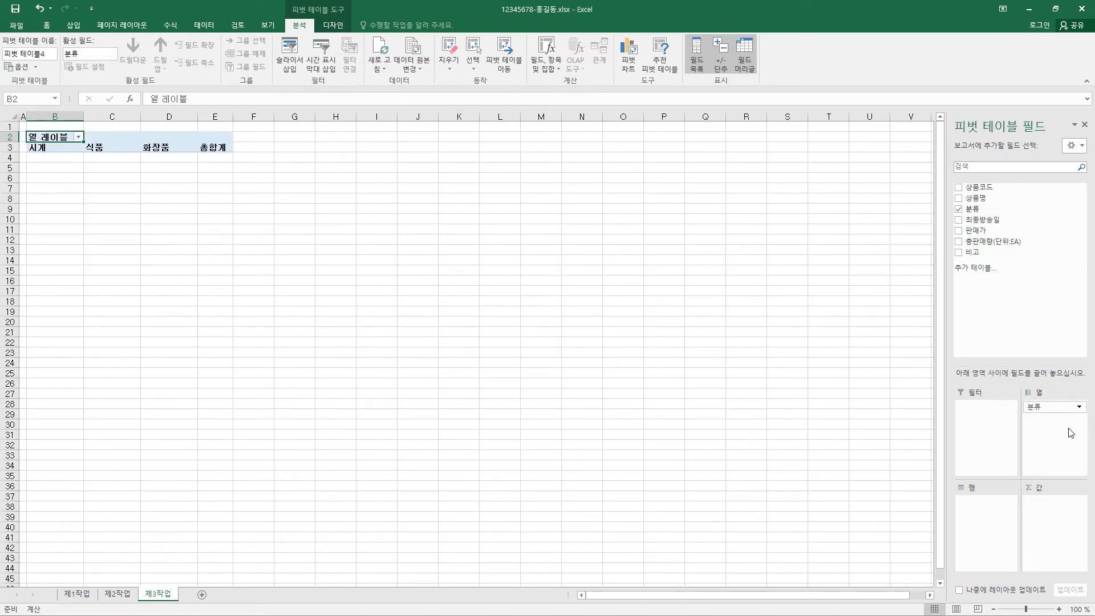
drag(974, 230, 976, 504)
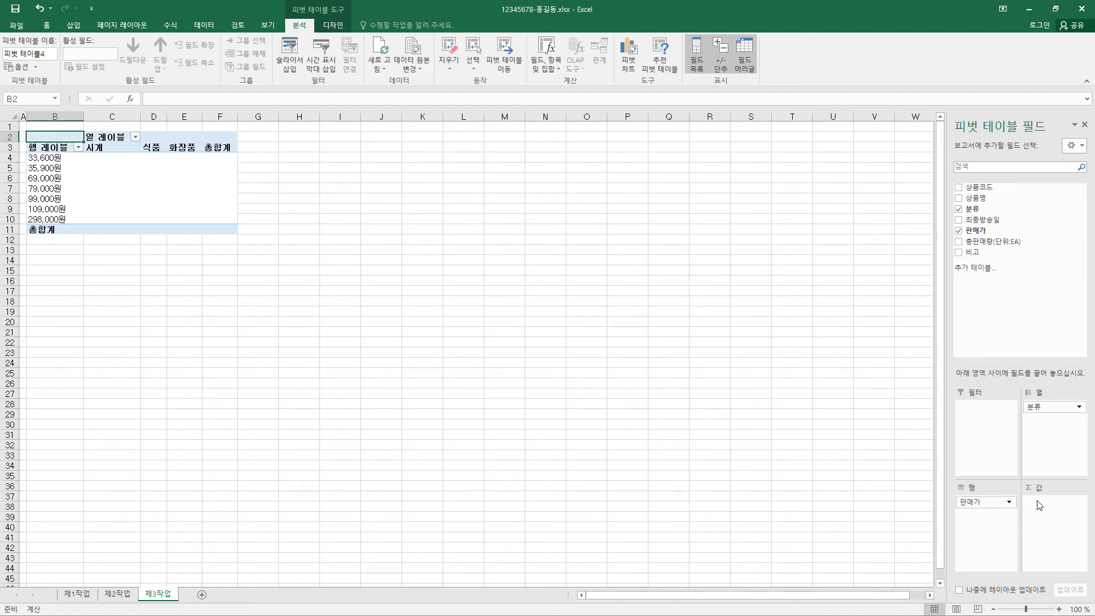
drag(975, 198, 1049, 513)
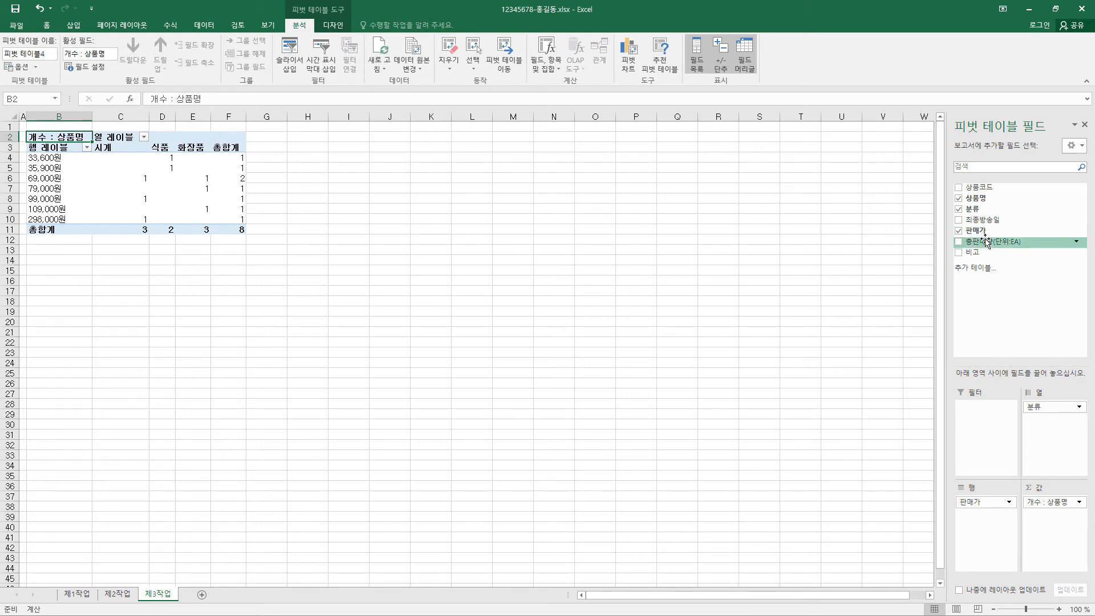
drag(985, 242, 1054, 514)
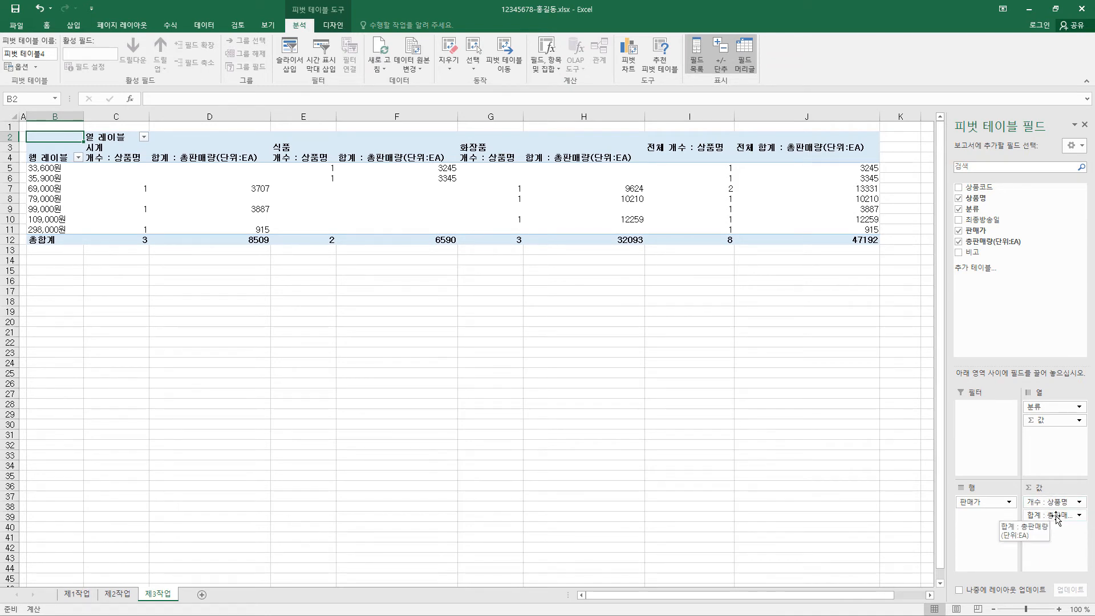
Step: Summarize the 총판매량 value field by average (평균) and name it 평균 : 총판매량(단위:EA)
click(1056, 515)
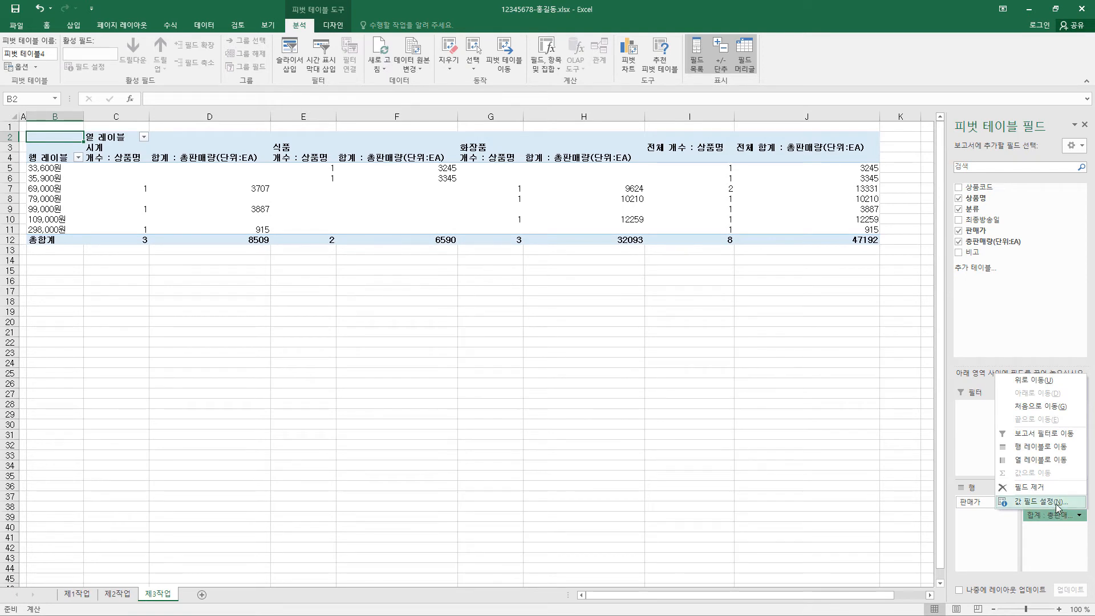
click(1037, 502)
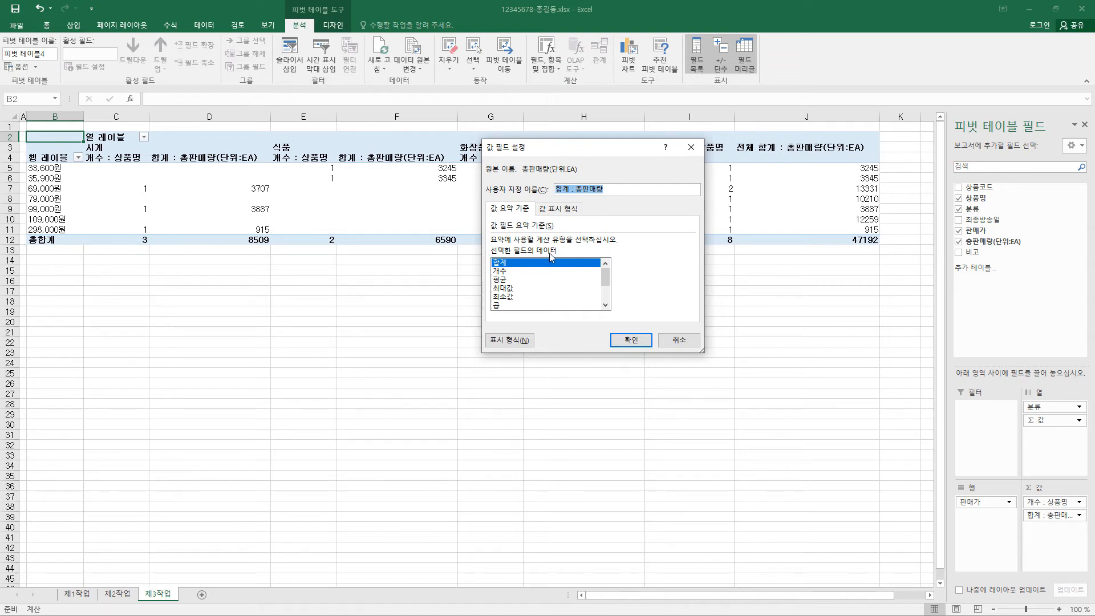
click(504, 280)
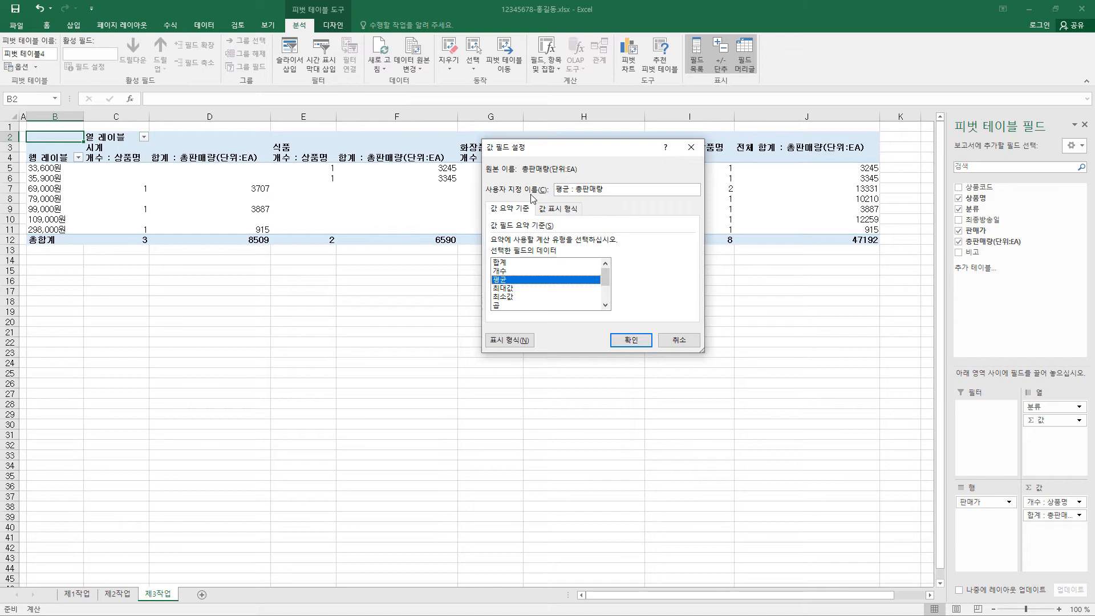
click(613, 190)
text((단위:EA)
Step: Format the 총판매량 value field as a number (숫자) with the 1000 separator and 0 decimal places, and apply the field settings
click(529, 343)
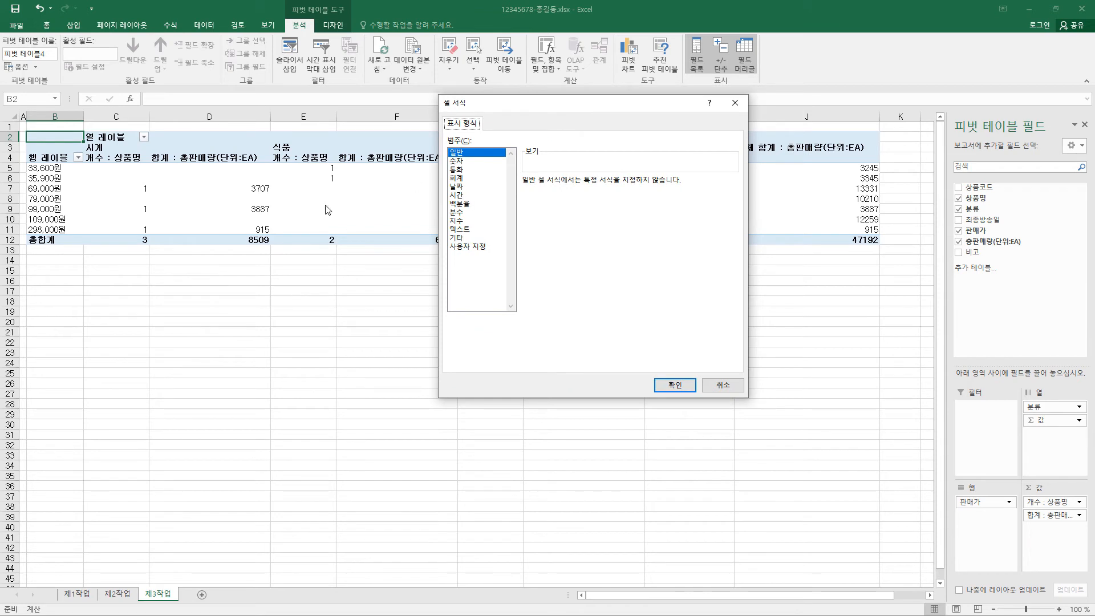
click(456, 161)
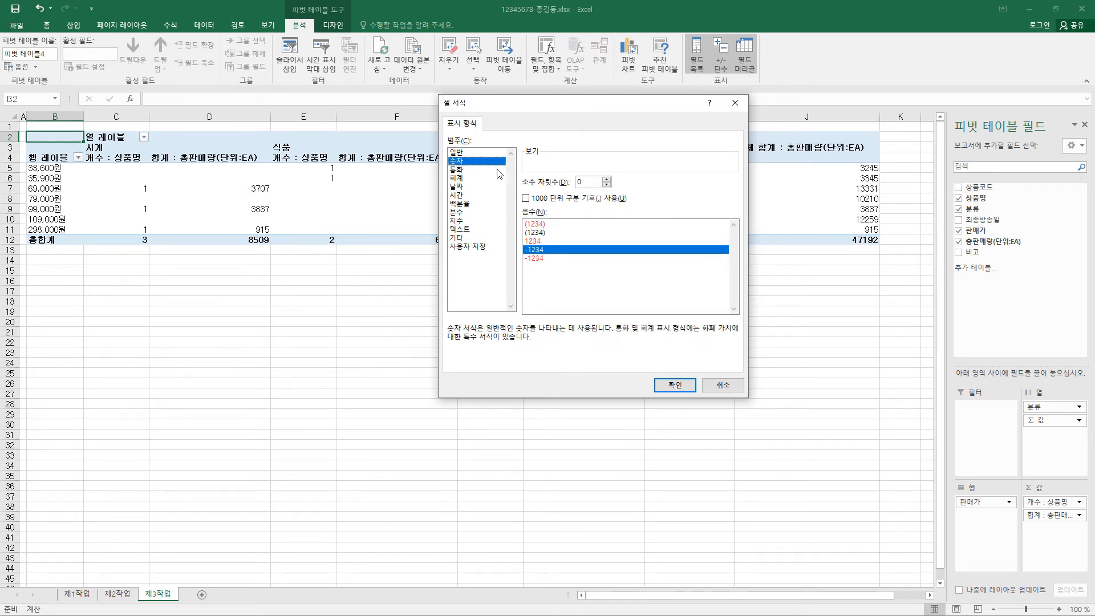
click(525, 199)
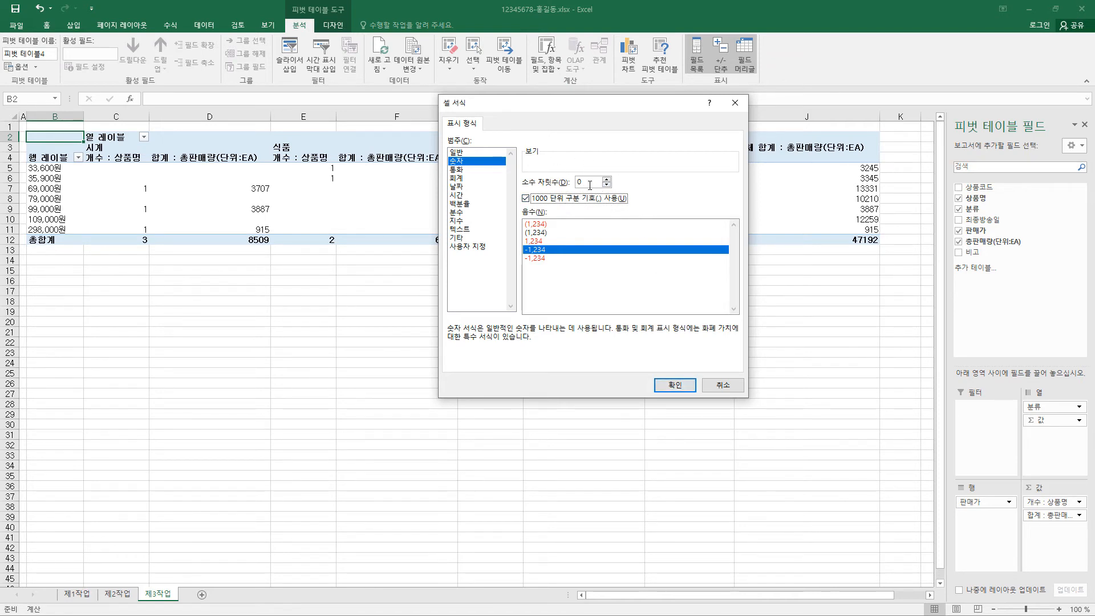
click(686, 389)
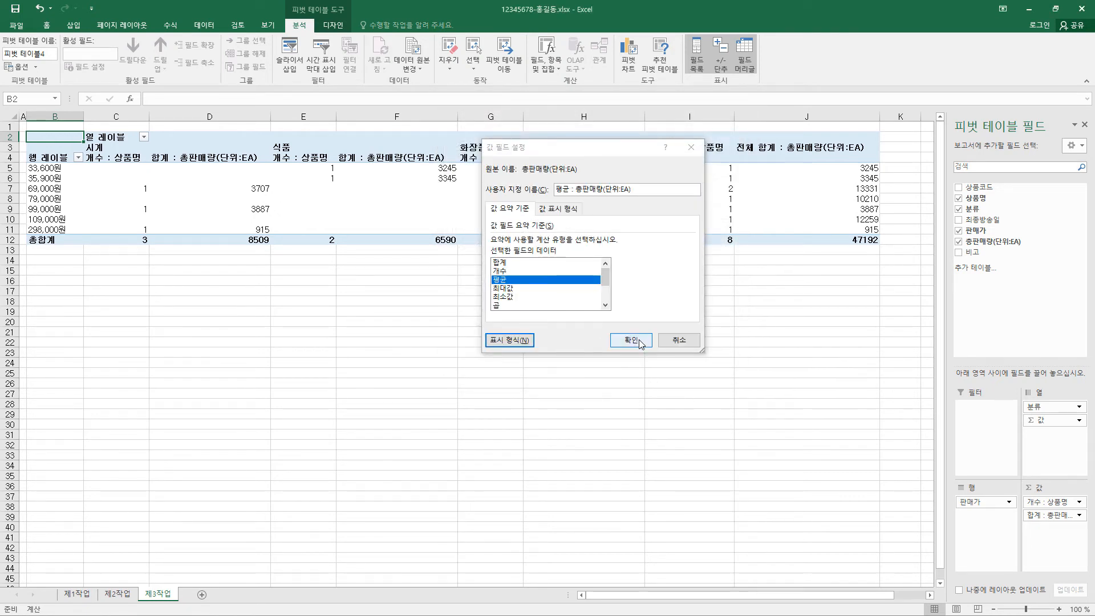
click(640, 341)
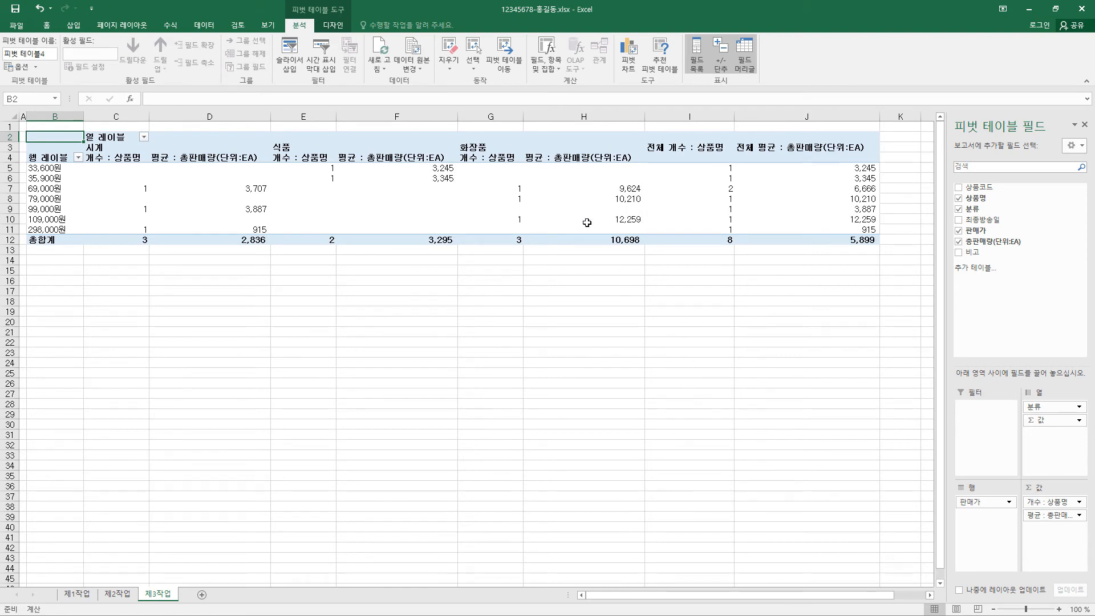
Step: Rename the pivot table's column label as 분류 and its row label as 판매가
click(51, 157)
click(115, 138)
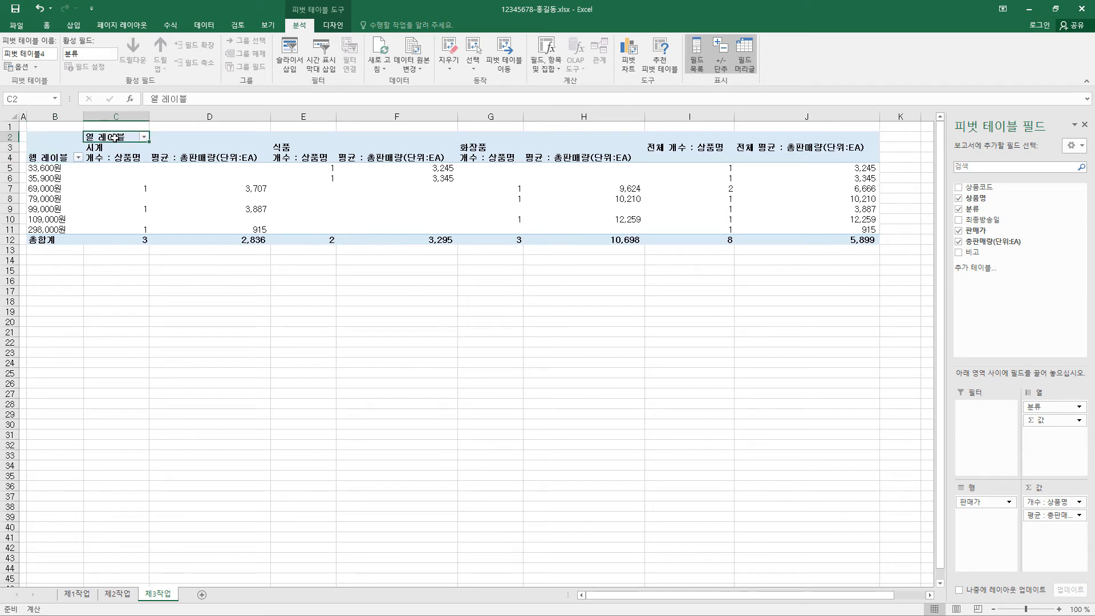
double_click(65, 159)
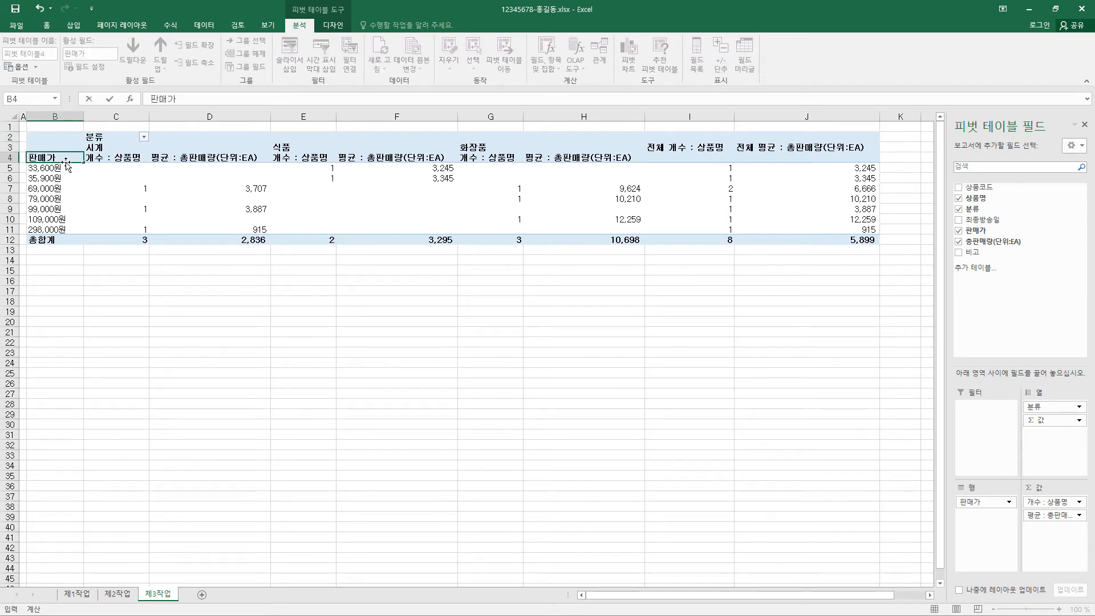
text(판매가)
key(Return)
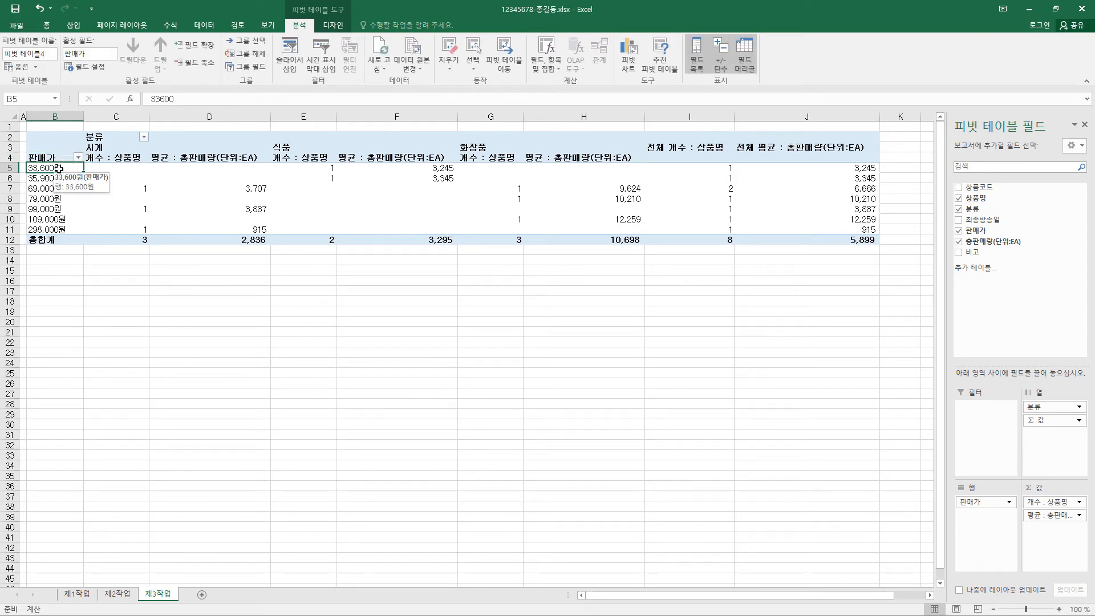
right_click(59, 168)
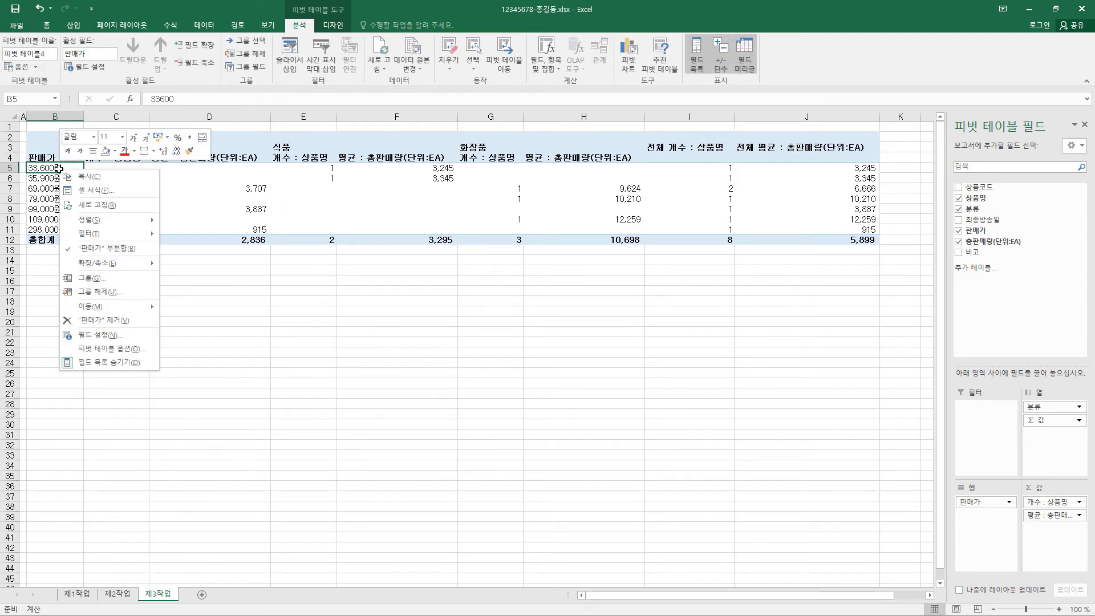
click(125, 283)
drag(124, 229, 235, 228)
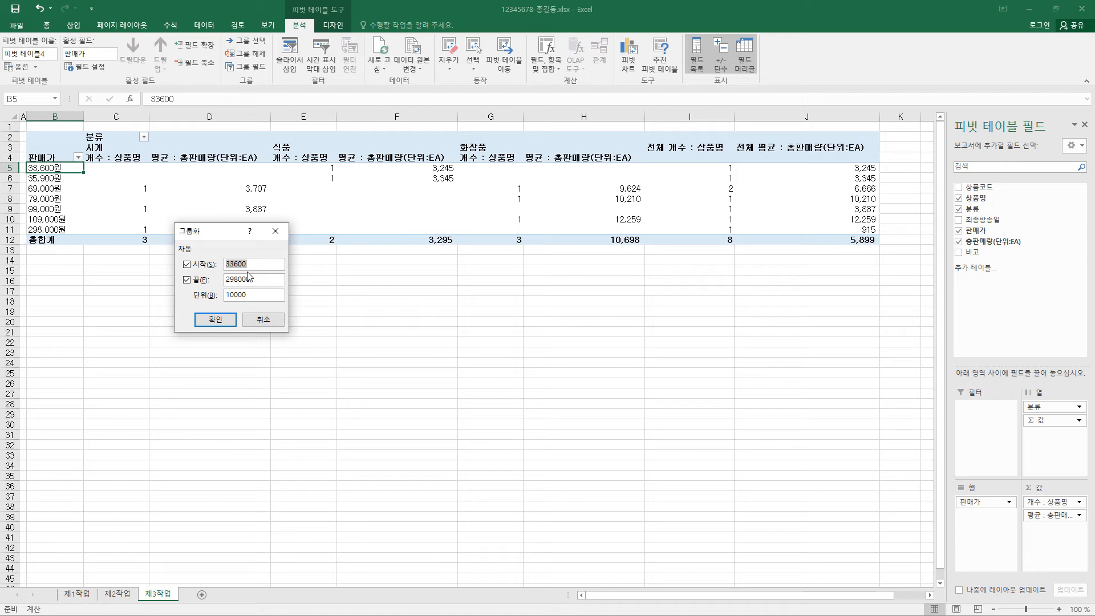
text(1)
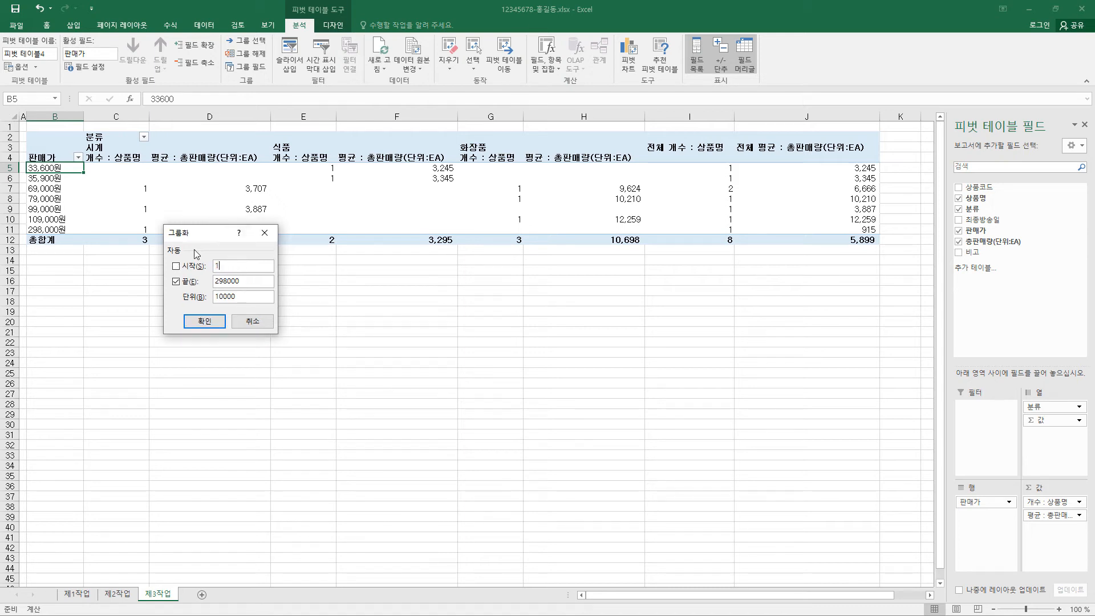
drag(225, 281, 208, 281)
key(Delete)
key(Delete)
click(215, 326)
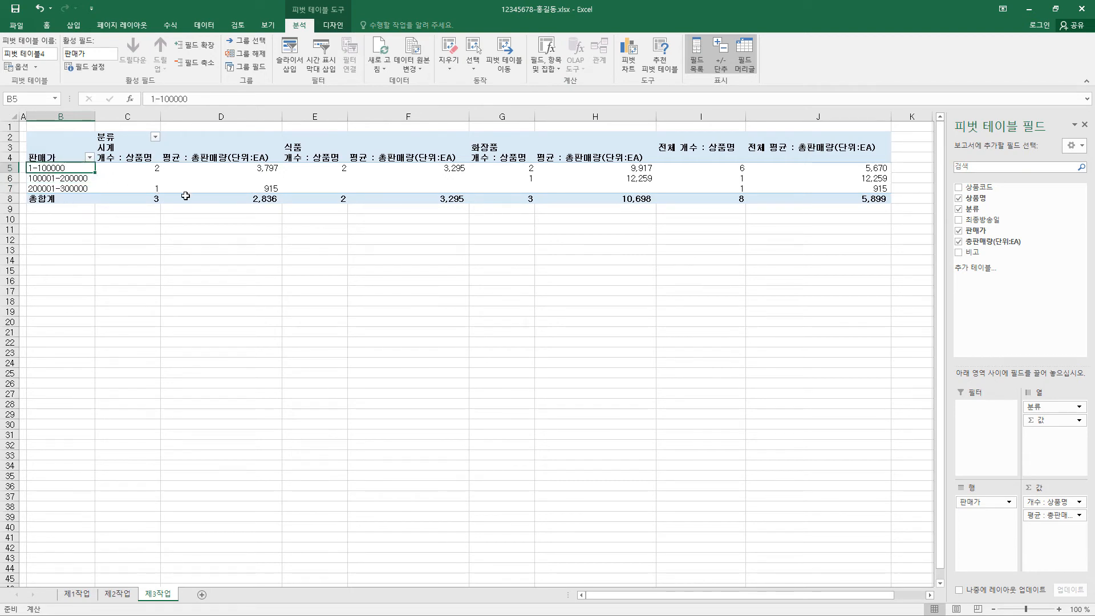
Step: Set the pivot table options to merge and center cells with labels and show ** for empty cells
click(17, 67)
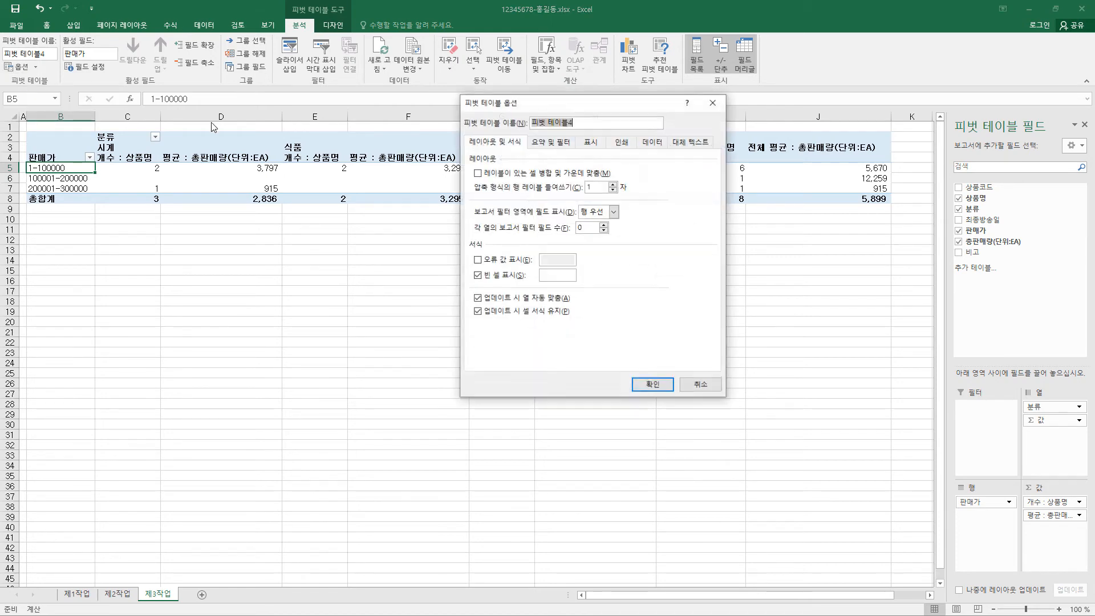
drag(556, 108, 447, 115)
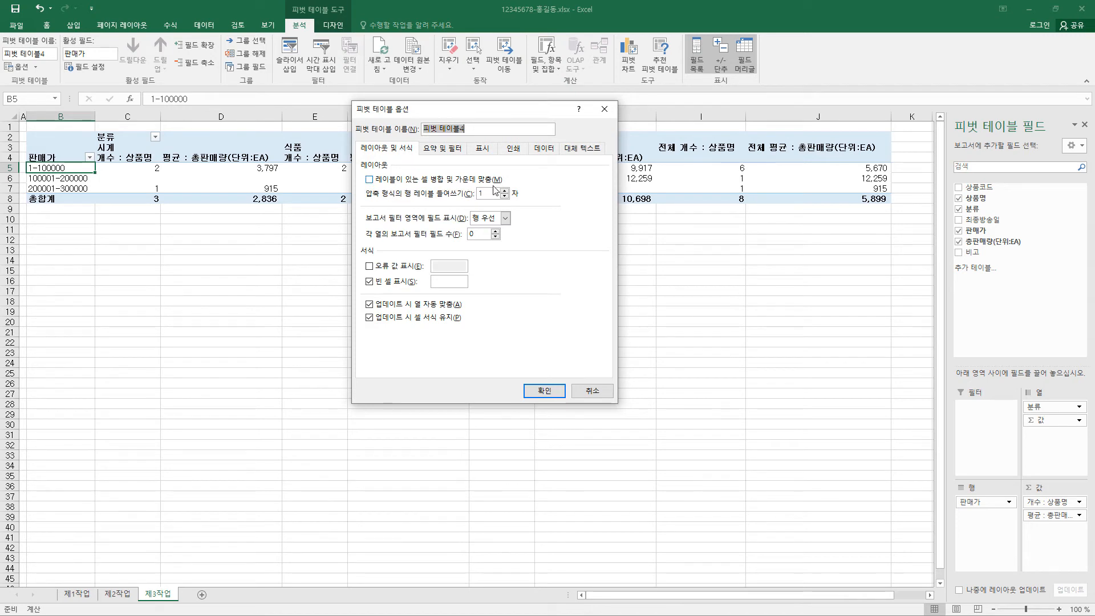
click(370, 180)
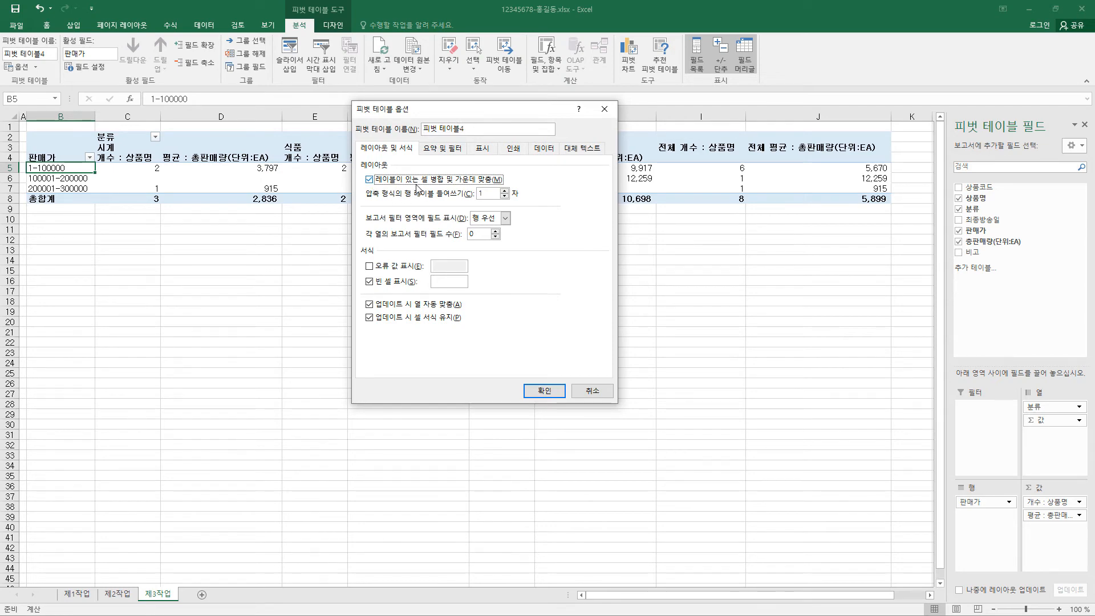
click(445, 281)
Step: Turn off the grand totals for rows (행 총합계 표시) and sort 분류 in descending text order
click(445, 152)
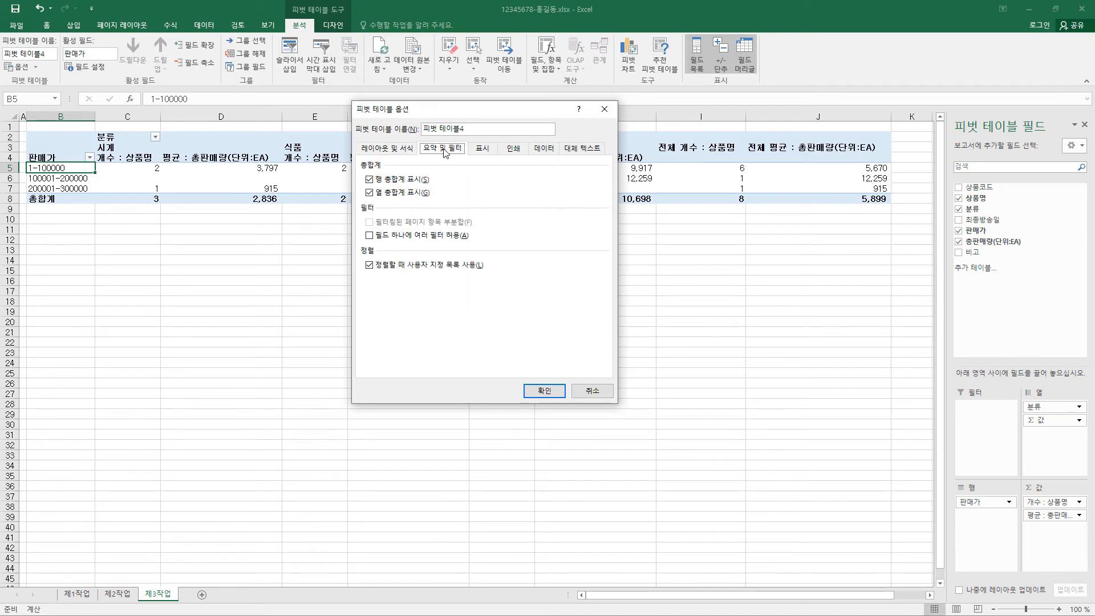
click(401, 182)
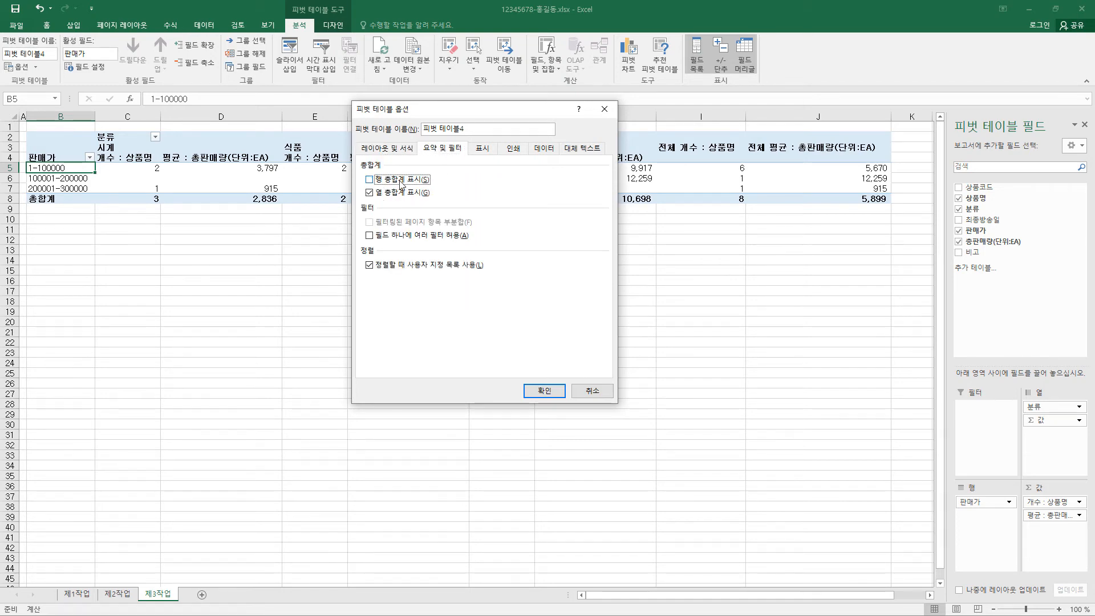
click(544, 391)
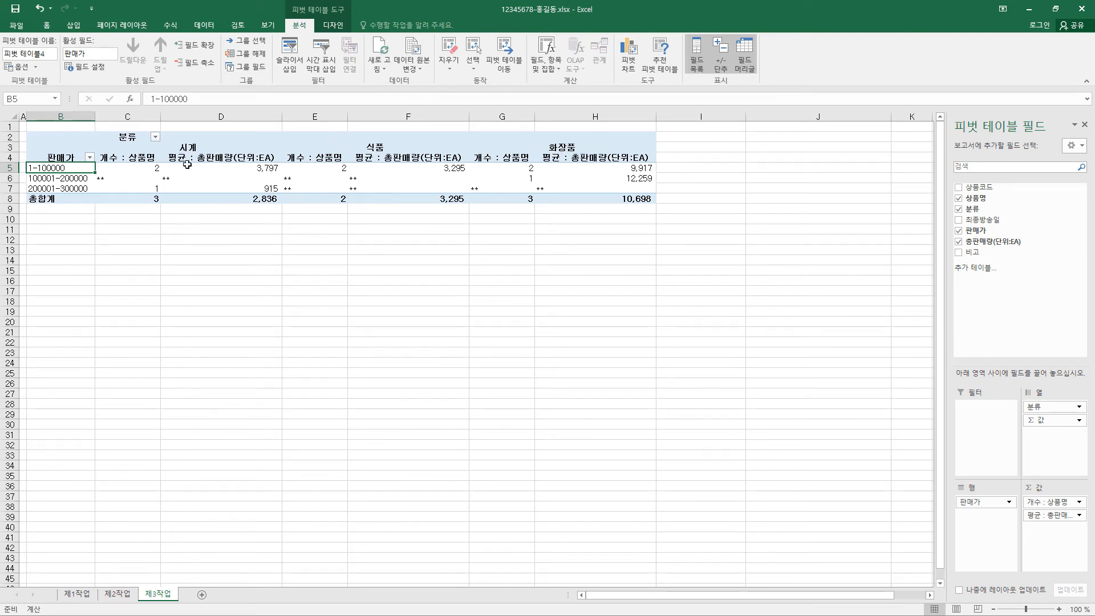
click(155, 136)
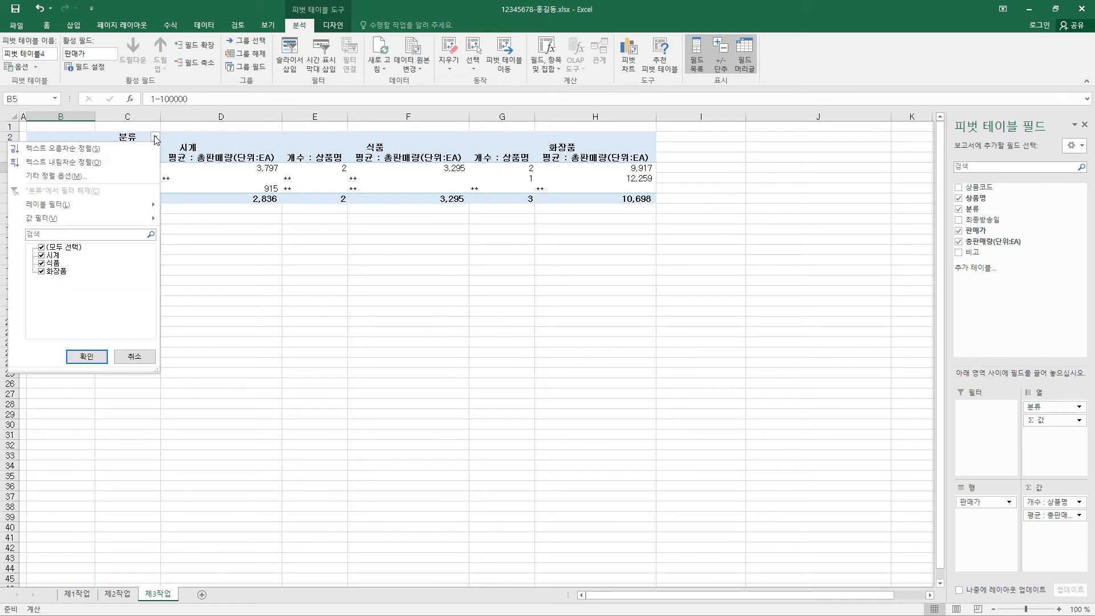
click(138, 162)
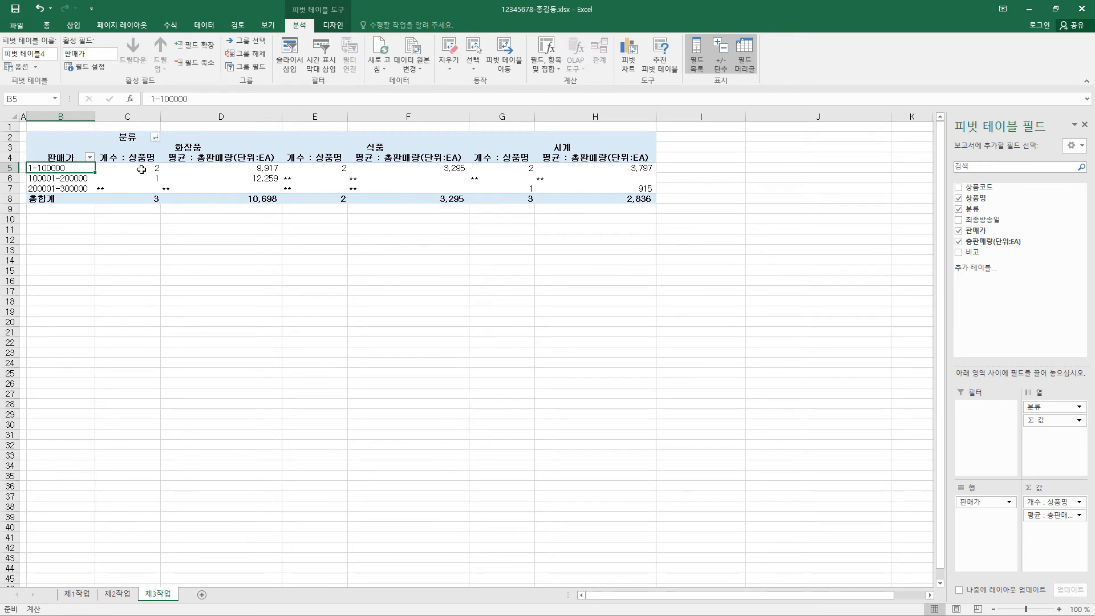
Step: Center the pivot values in C5:H8 and apply the accounting format (회계) with no symbol and 0 decimal places
drag(136, 168, 632, 194)
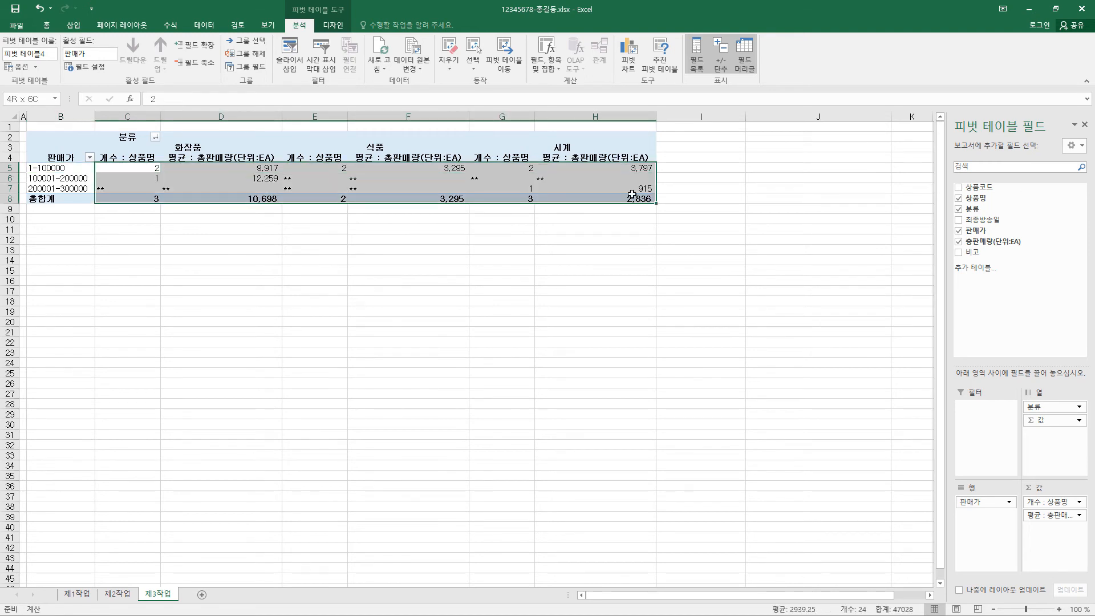
click(48, 25)
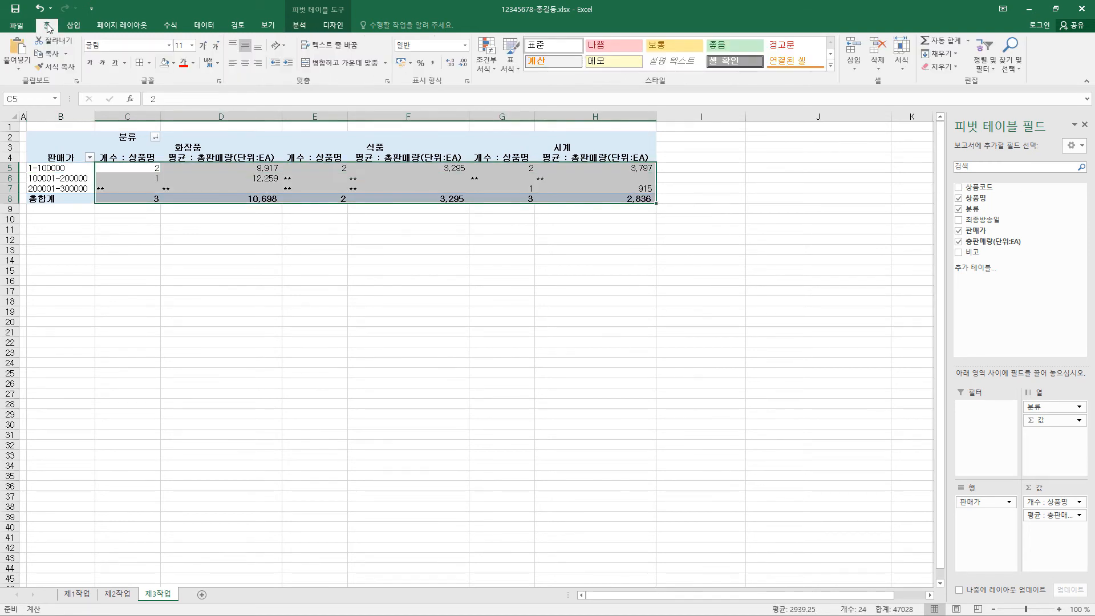
click(245, 67)
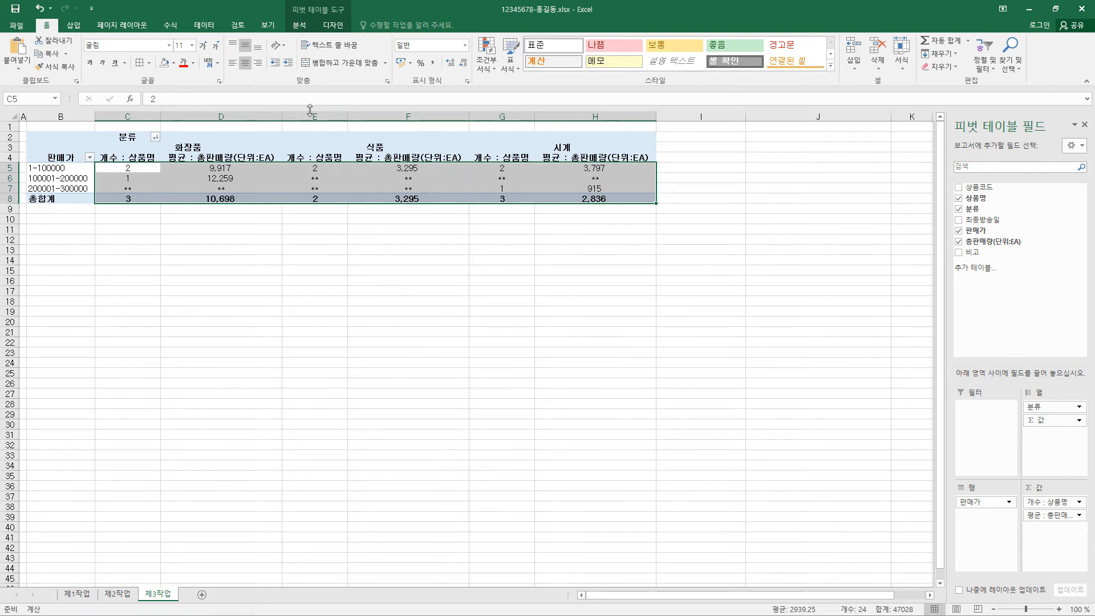
key(ctrl+1)
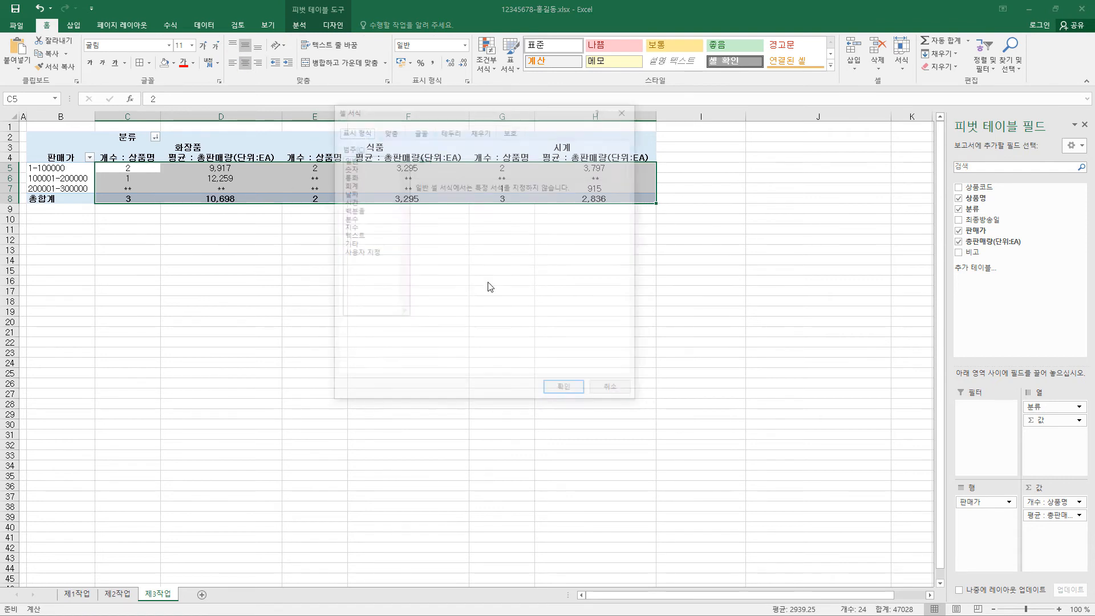
click(352, 185)
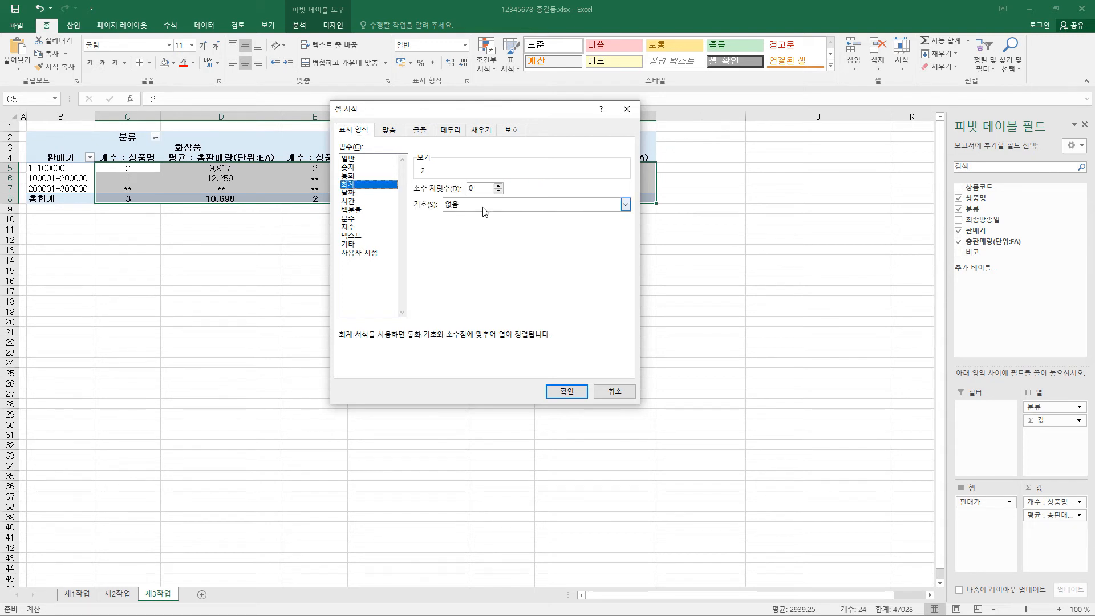
click(568, 392)
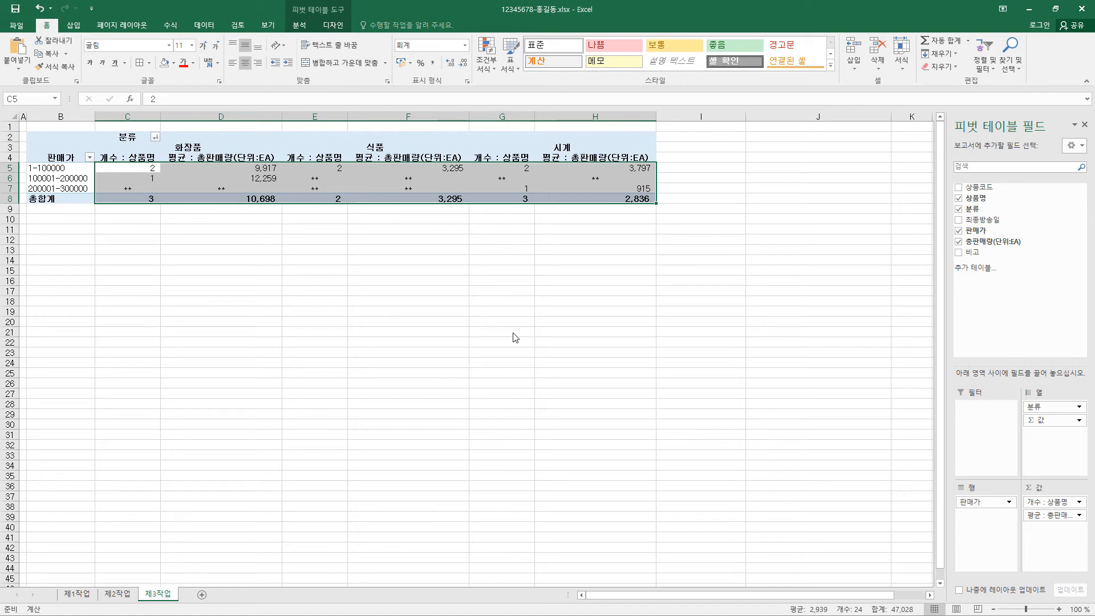
Step: On 제1작업, select the 상품명, 판매가 and 총판매량 cells C4:C6, F4:G6, C8:C10, F8:G10, C12 and F12:G12 together
click(77, 594)
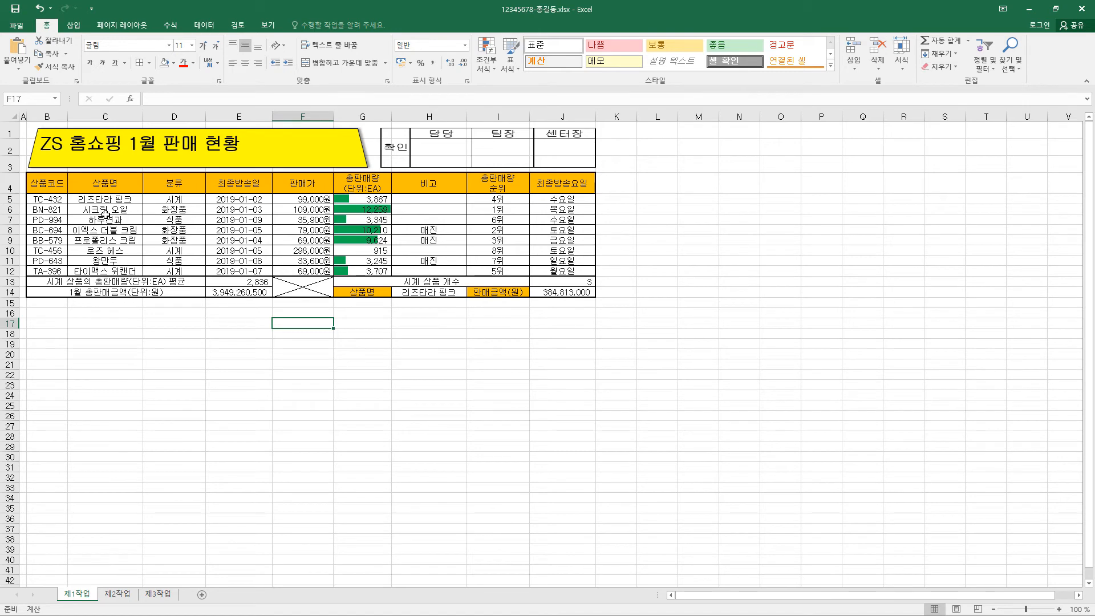
drag(114, 183, 113, 210)
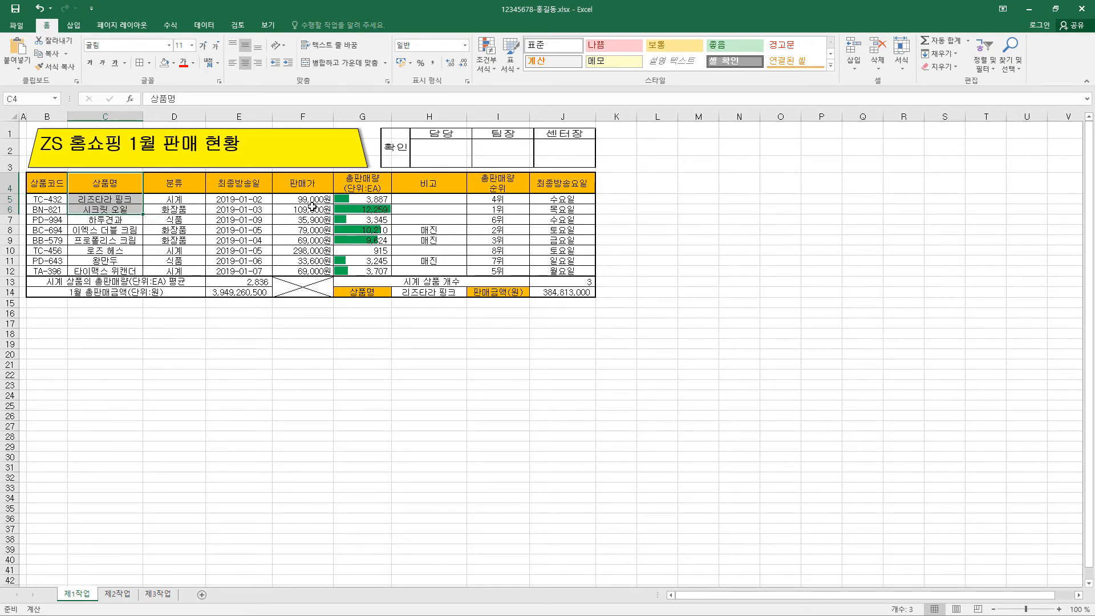
drag(308, 182, 355, 209)
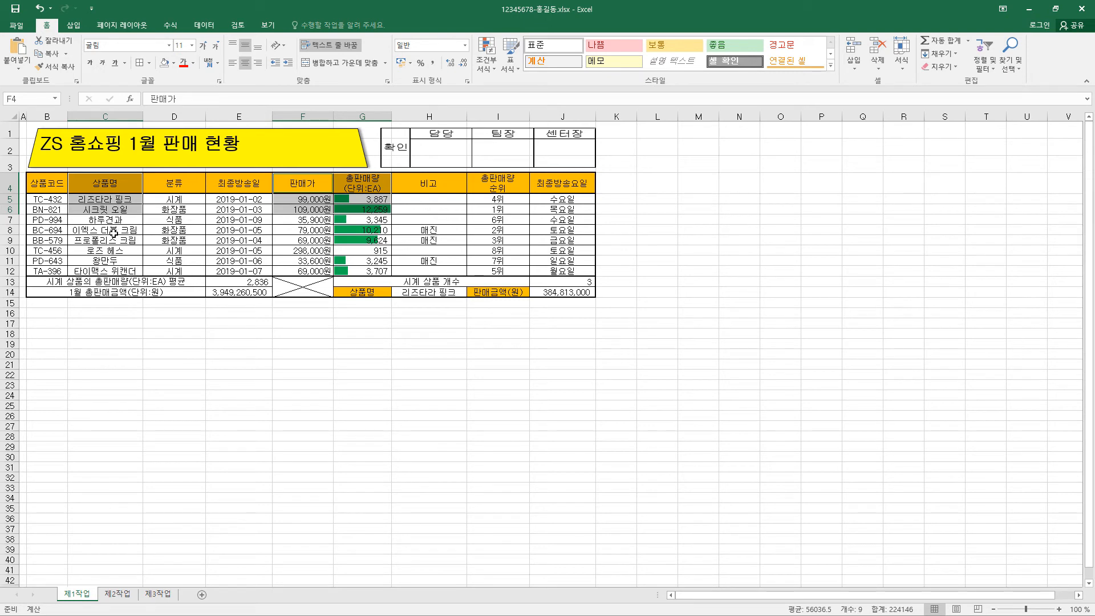
drag(112, 232, 114, 244)
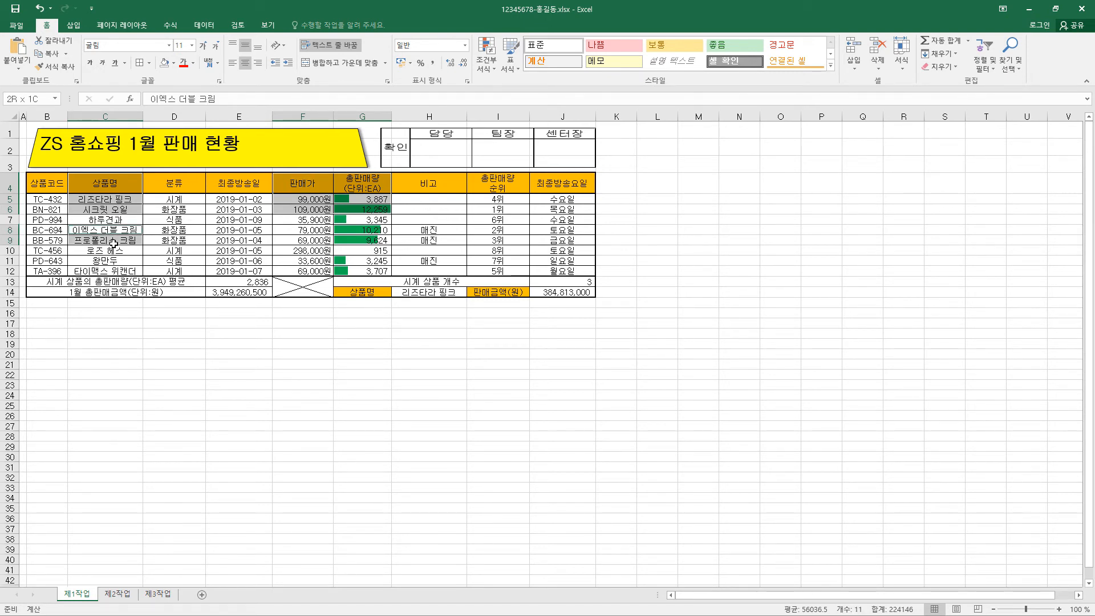
drag(113, 243, 117, 250)
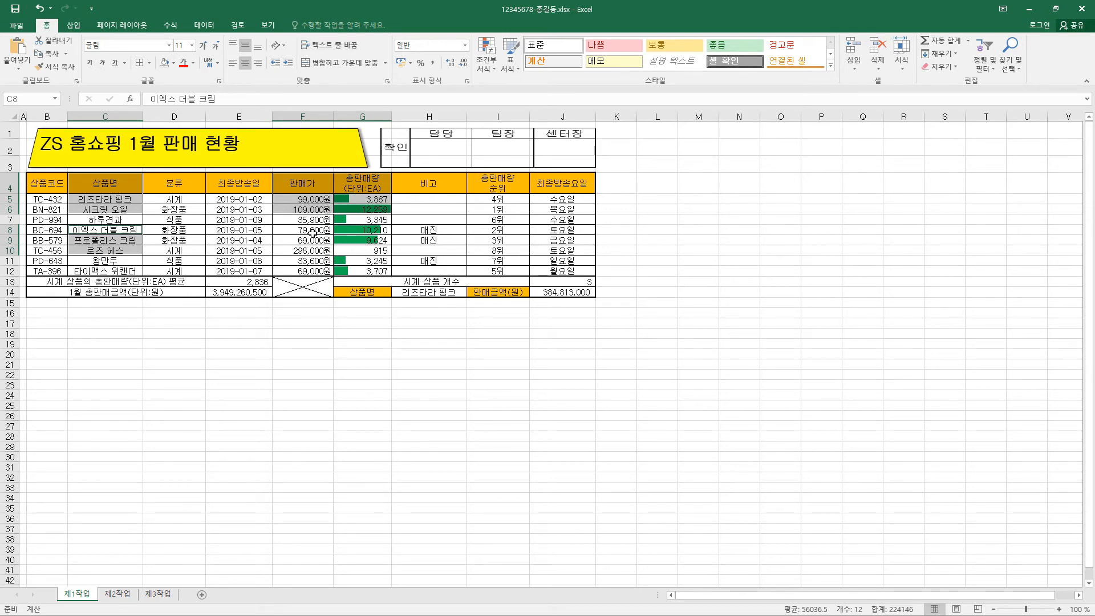
drag(306, 233, 347, 251)
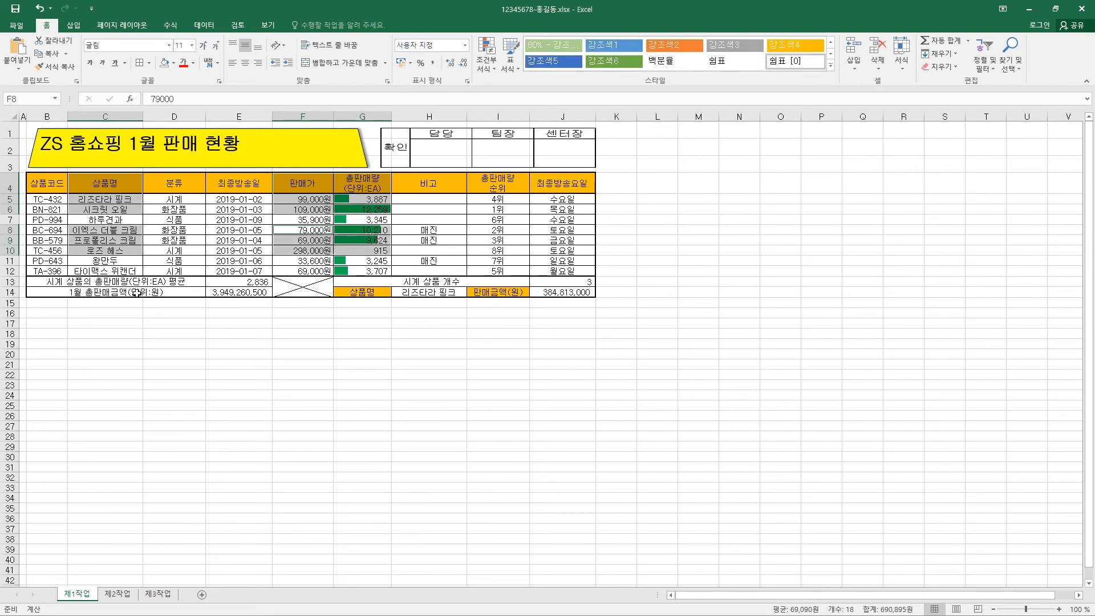
ctrl+click(117, 272)
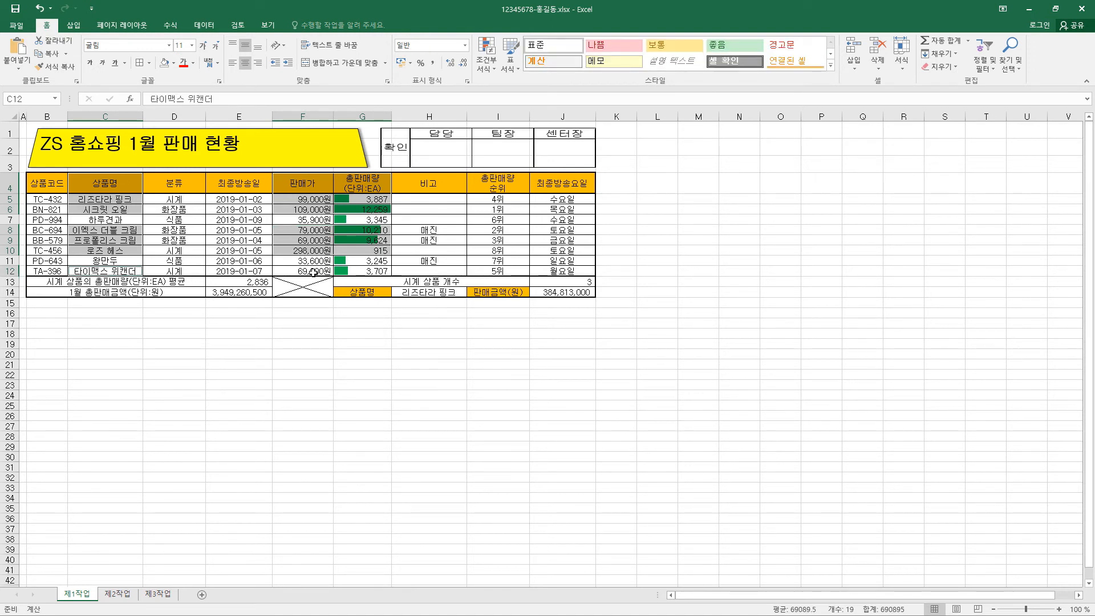
ctrl+drag(313, 272, 360, 272)
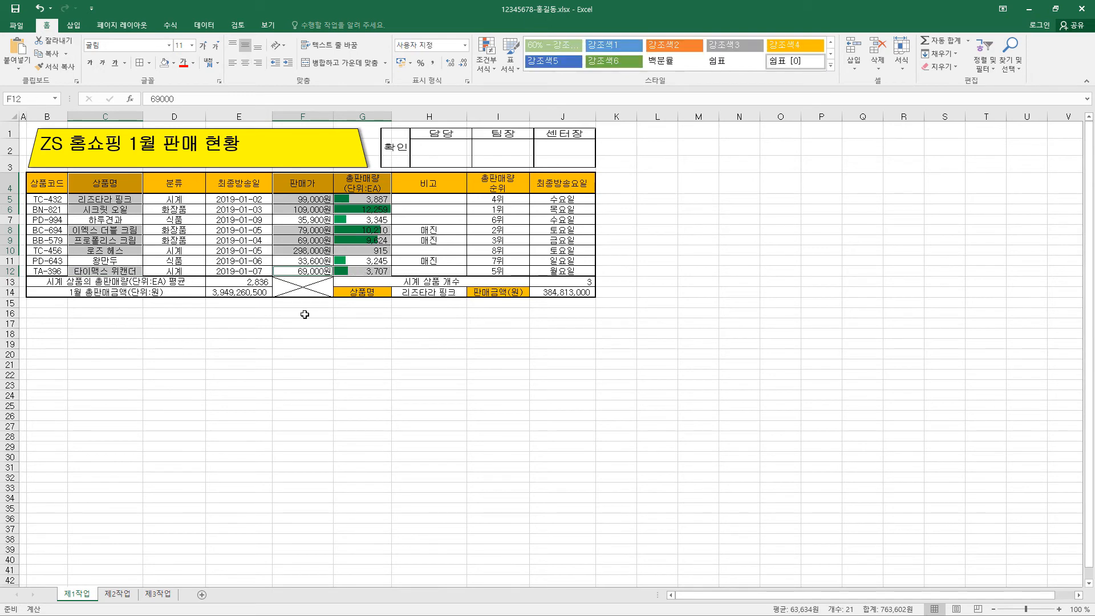
Step: Insert a 2-D clustered column chart from the selected 상품명, 판매가 and 총판매량 data
click(76, 27)
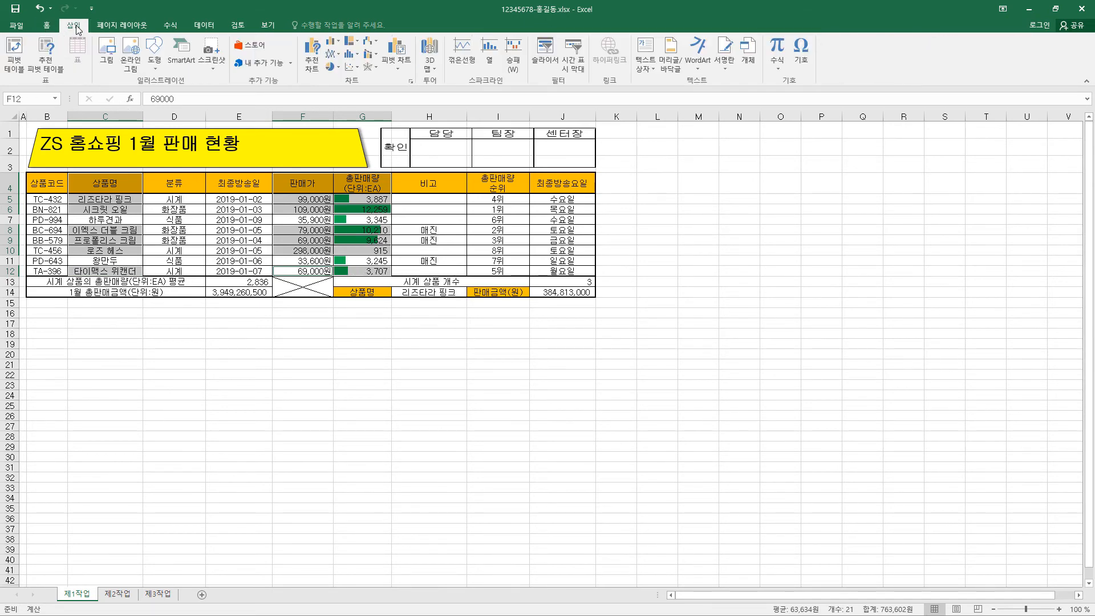
click(340, 45)
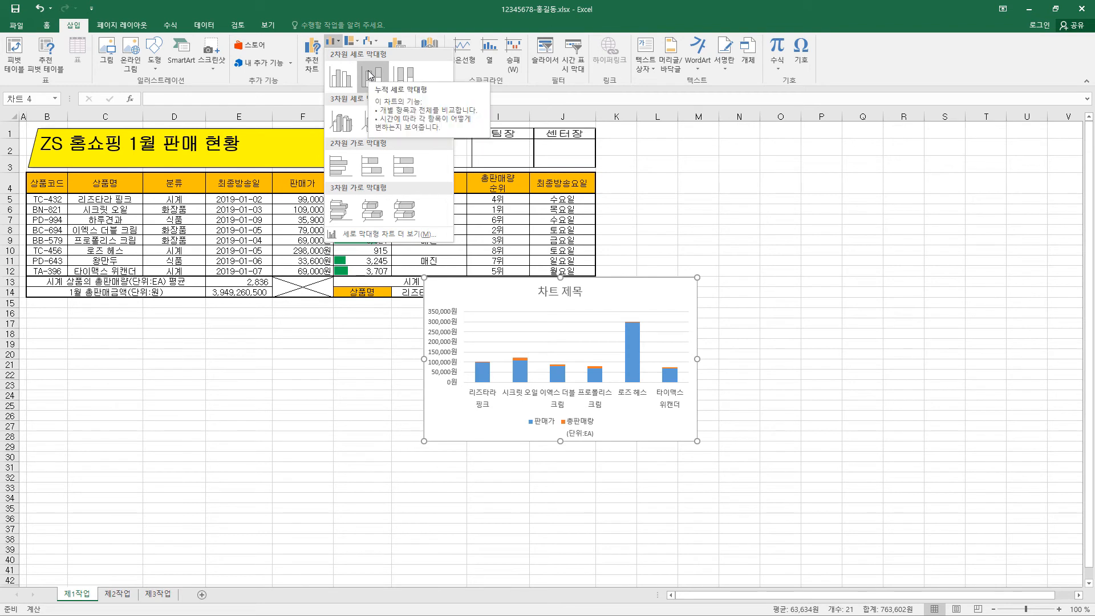
click(342, 76)
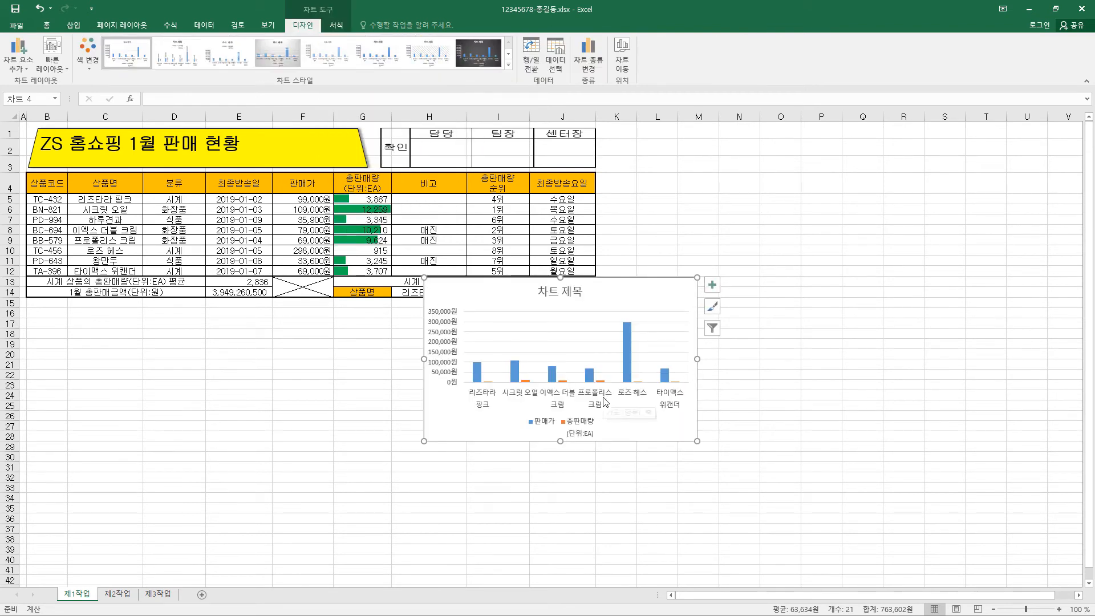
Step: Move the chart to a new sheet named 제4작업
click(627, 64)
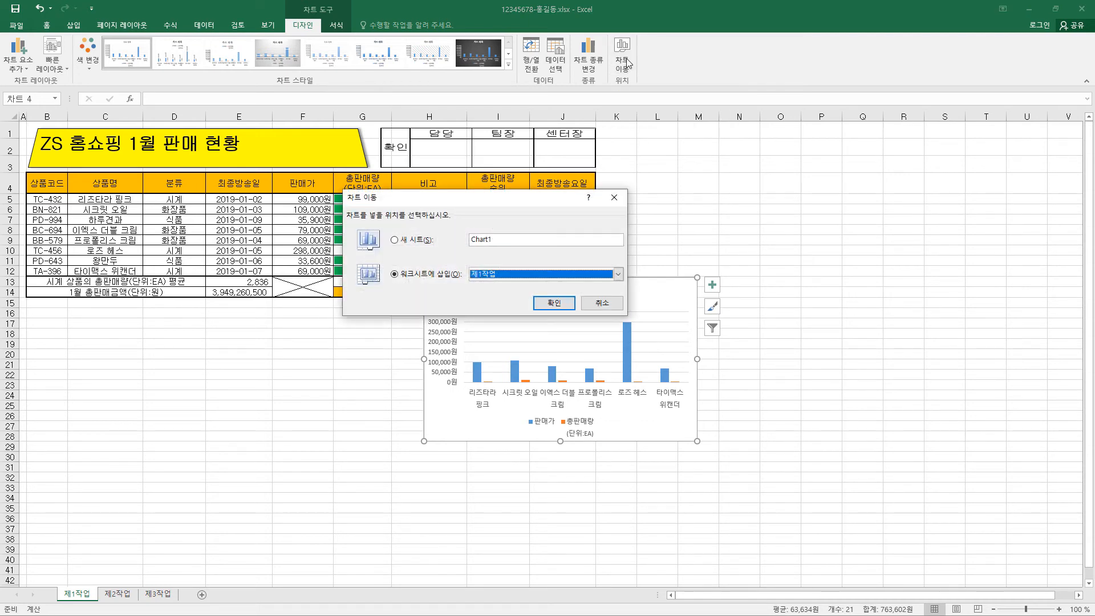
click(405, 242)
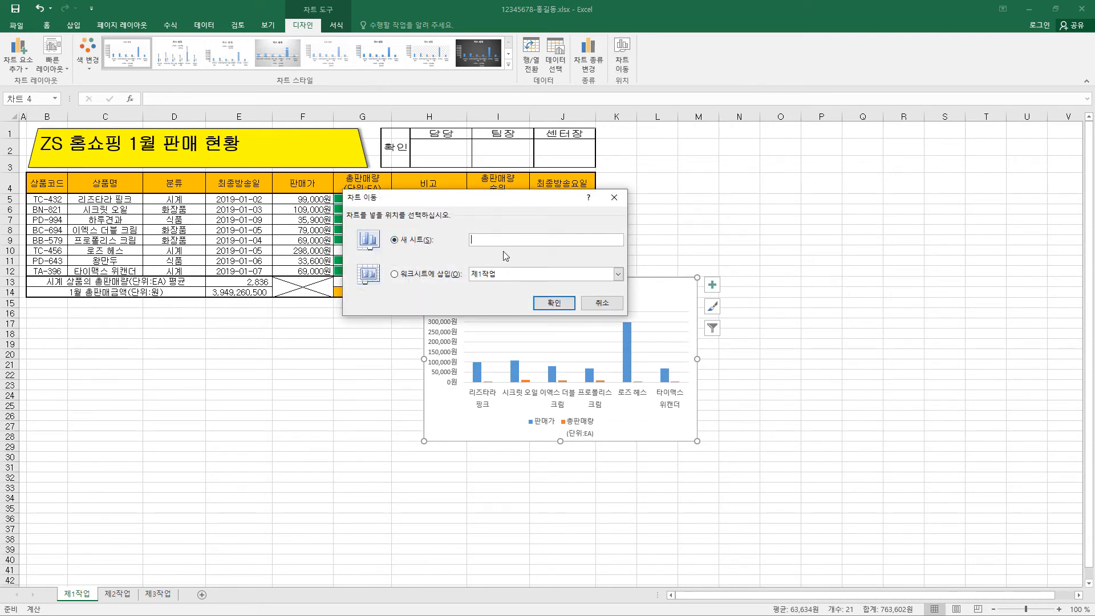
text(제4작업)
key(Return)
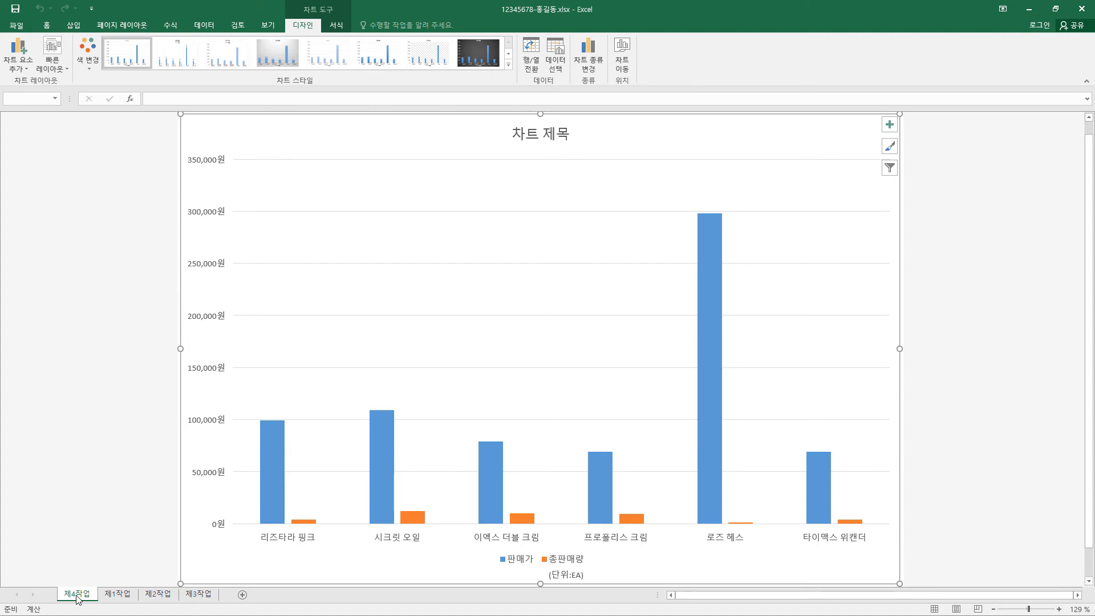
Step: Place the 제4작업 sheet after 제3작업 and check the sheets in order, ending on the chart sheet
drag(78, 596, 220, 600)
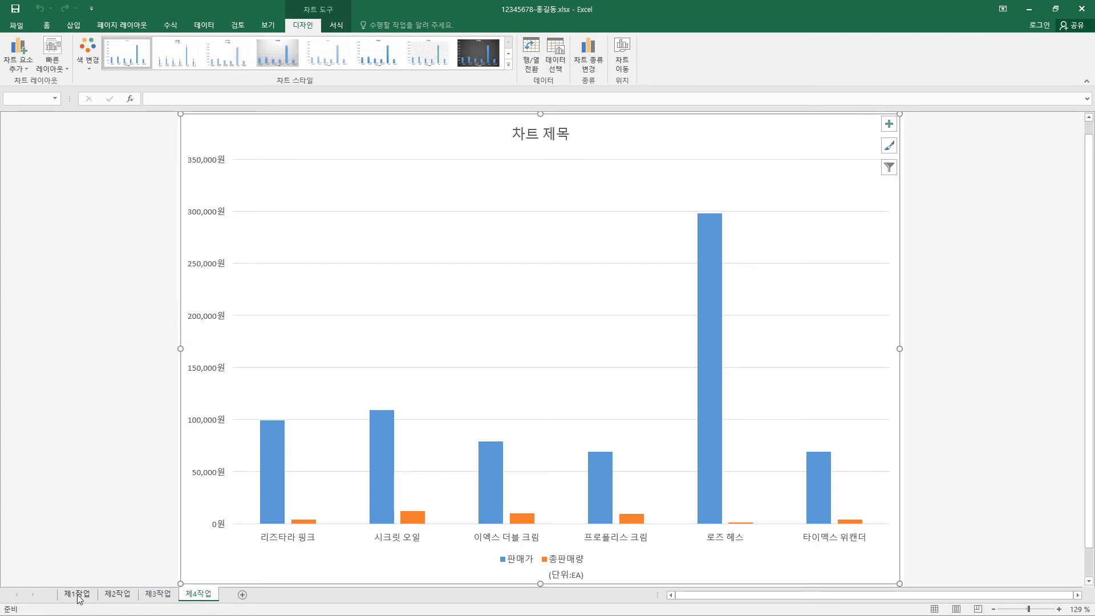
click(91, 599)
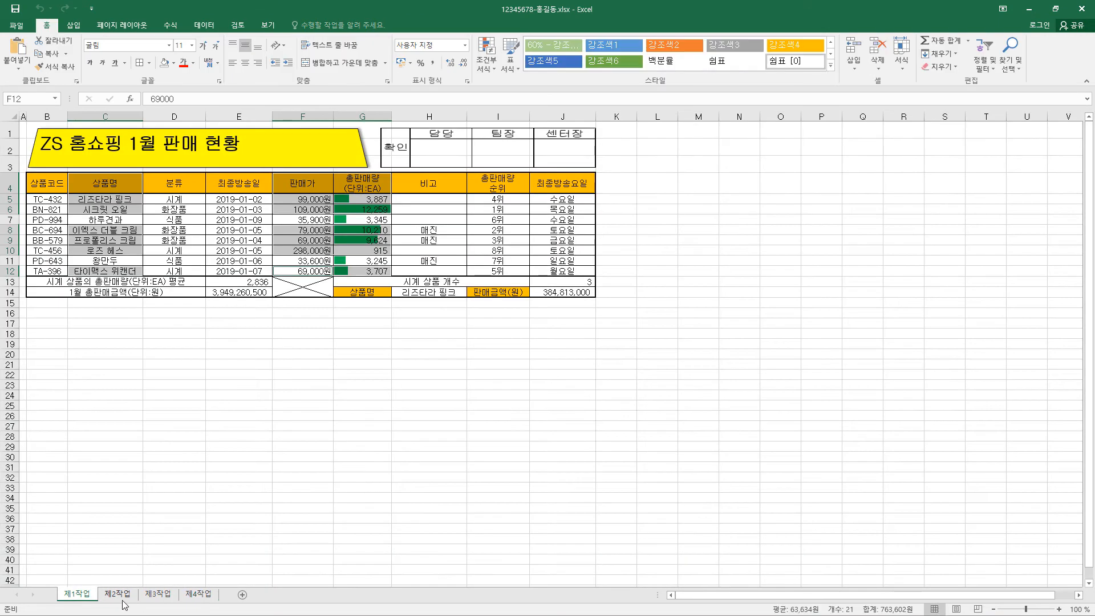
click(124, 599)
click(166, 595)
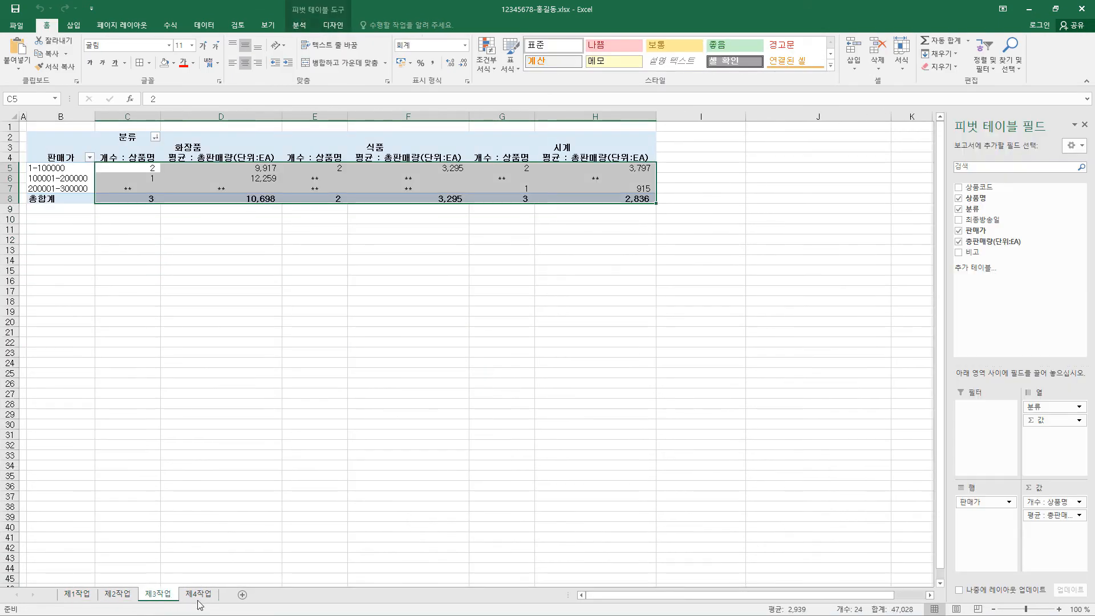
click(199, 597)
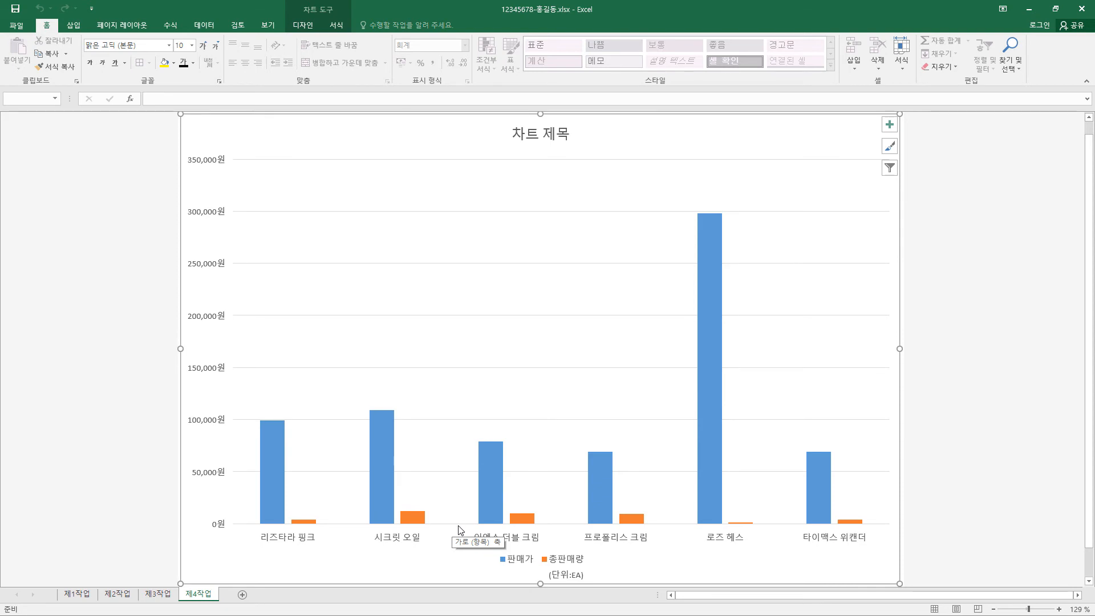
Step: Apply the third quick layout and the first chart style to the column chart
click(297, 31)
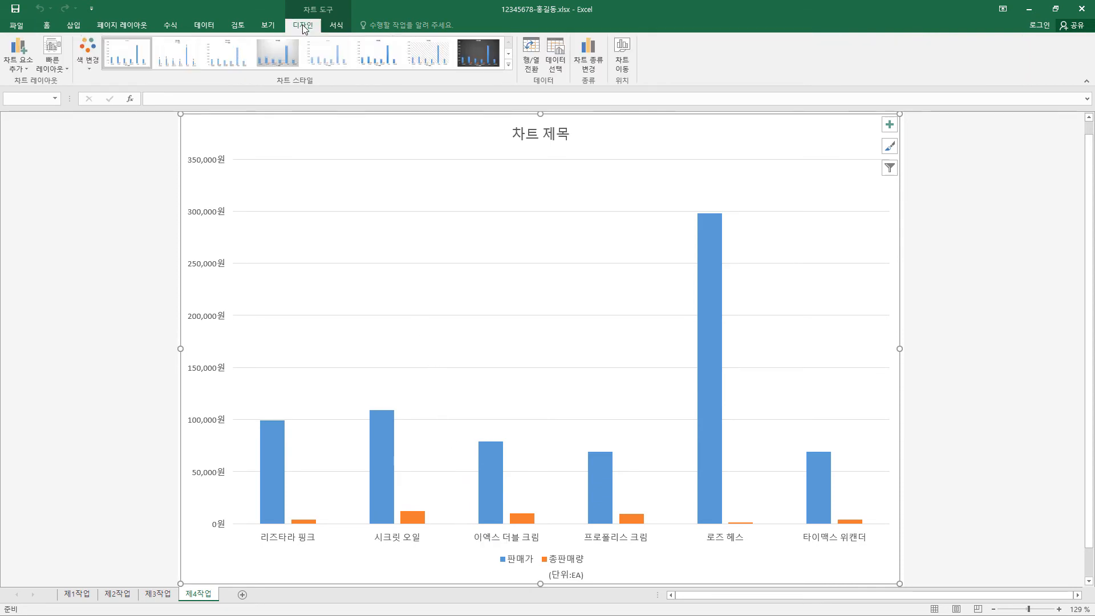
click(62, 70)
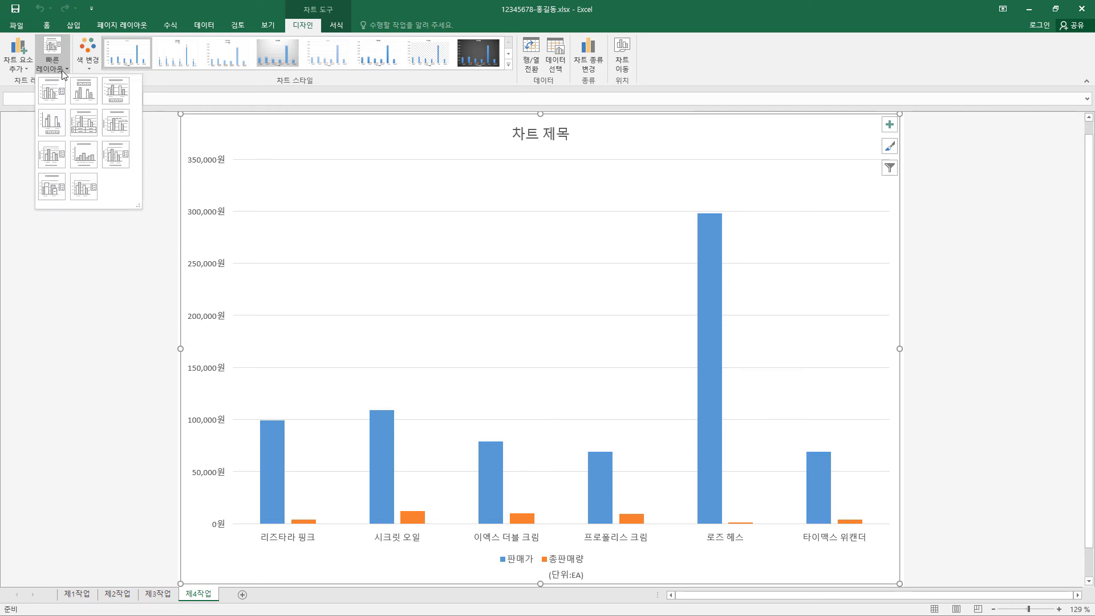
click(108, 91)
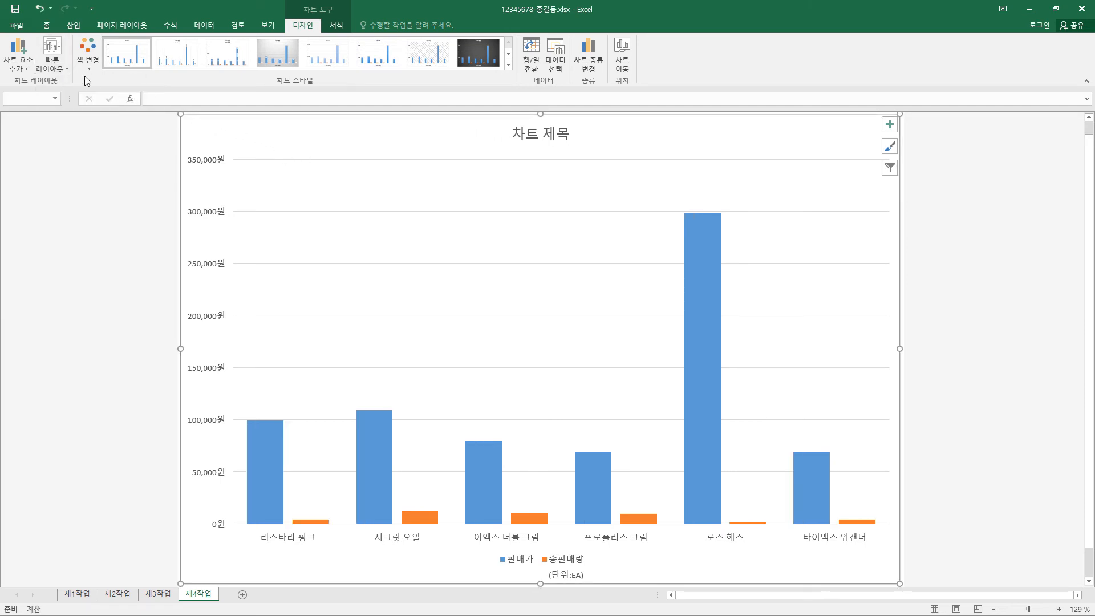
click(143, 65)
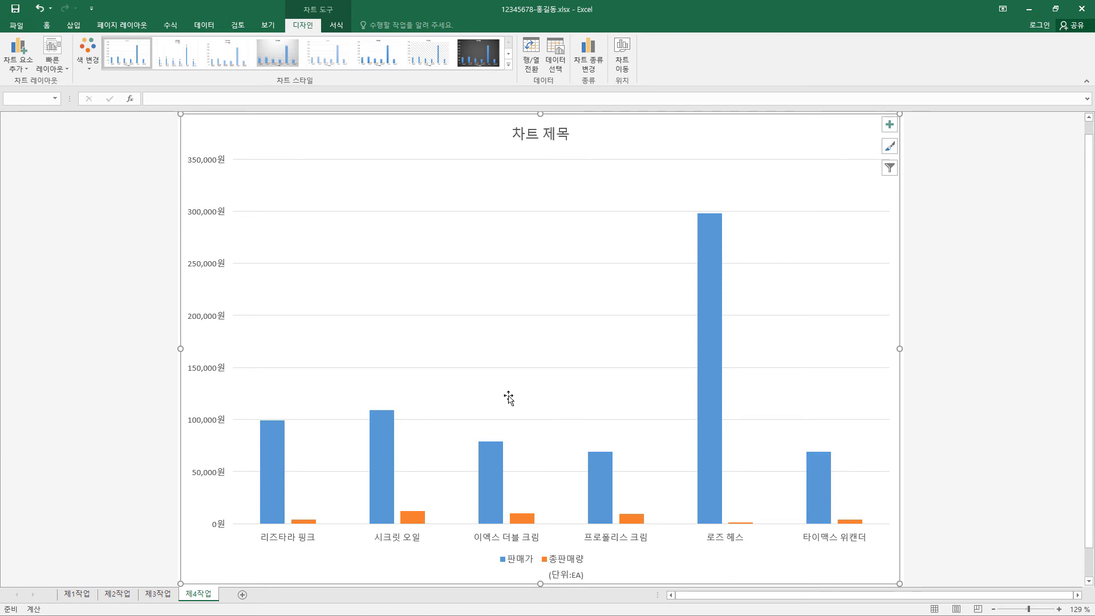
Step: Set the font of the whole chart to 굴림, size 11
click(47, 25)
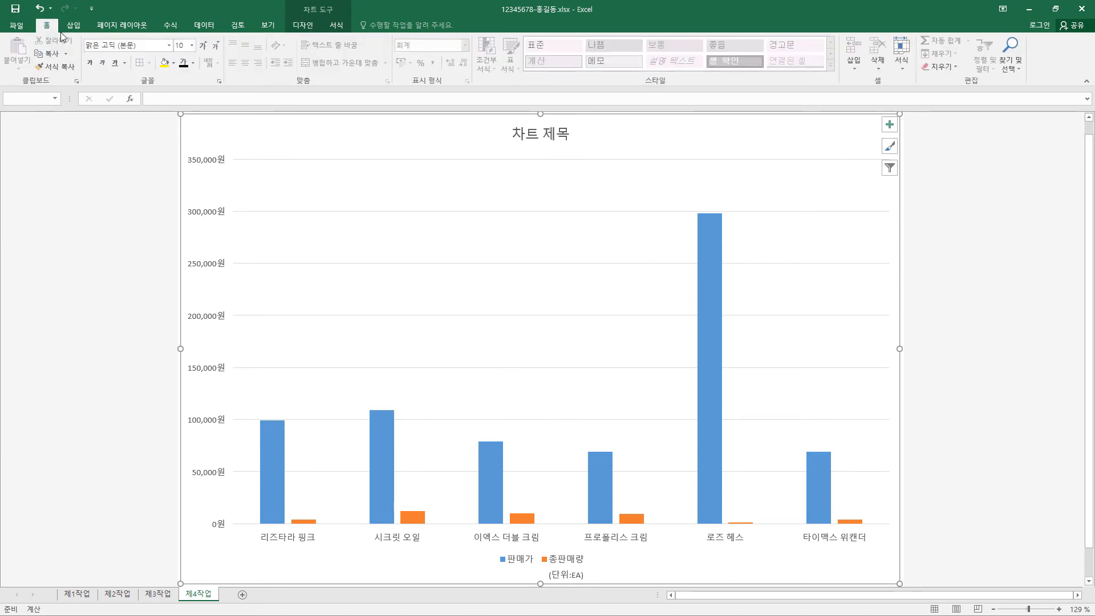
click(169, 45)
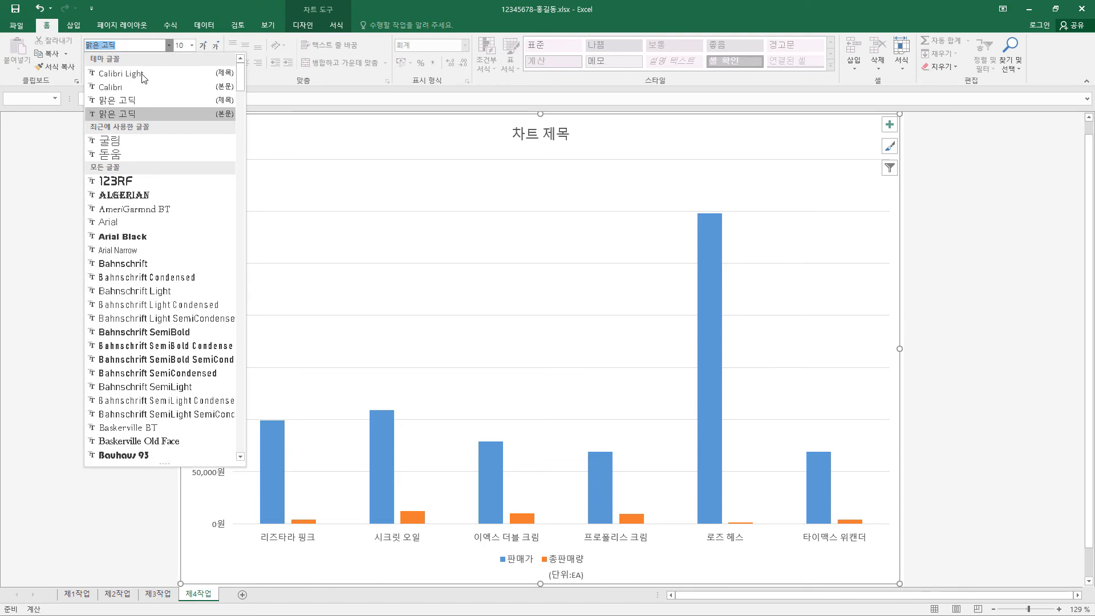
click(126, 143)
click(190, 47)
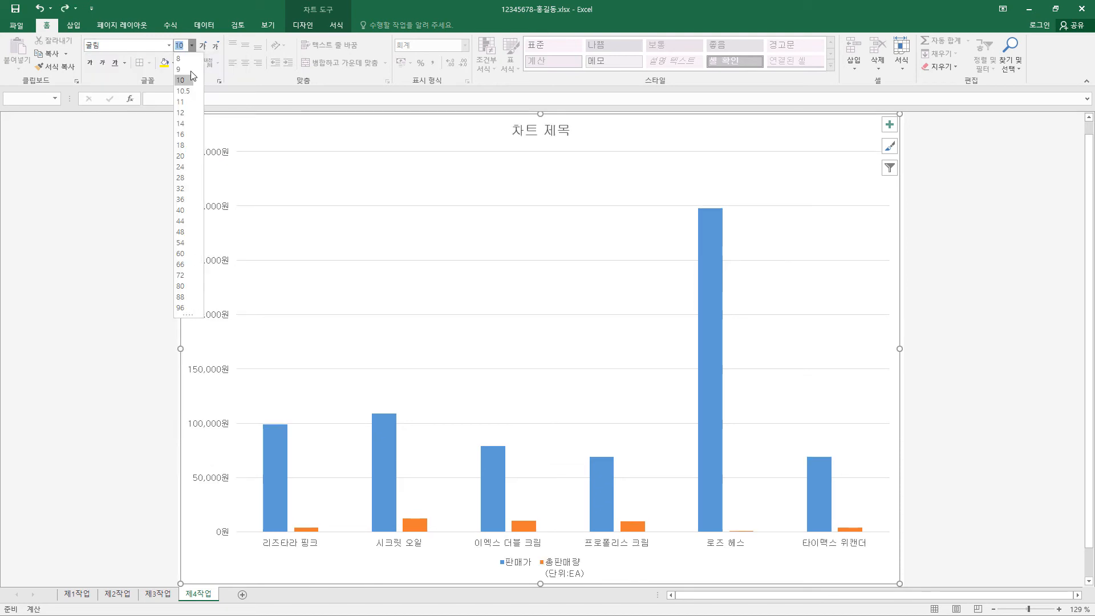
click(192, 108)
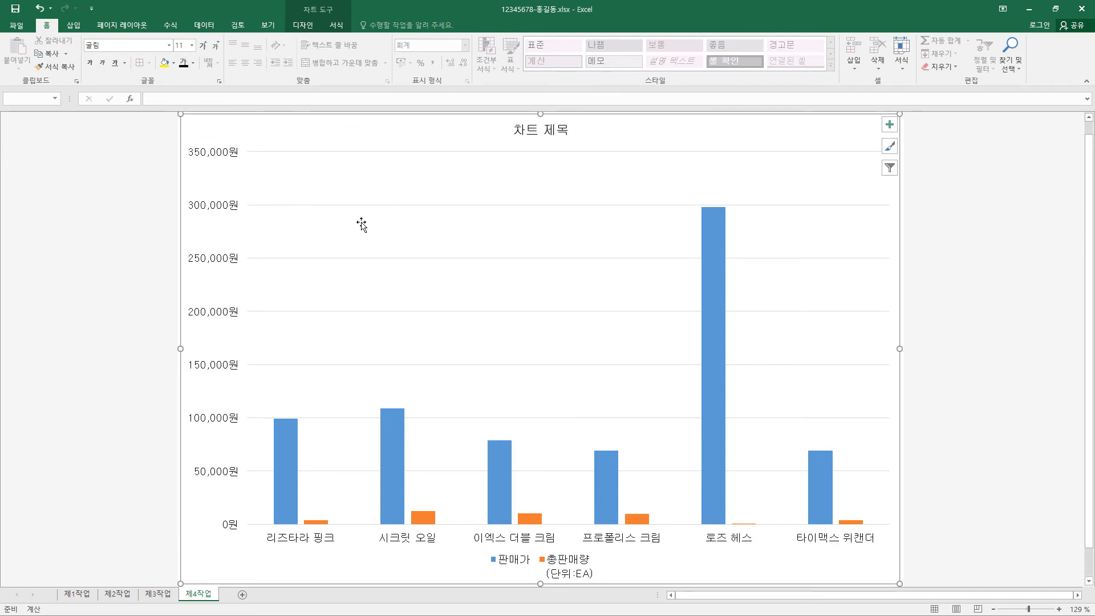
Step: Fill the chart area with the 파랑 박엽지 texture
click(341, 28)
click(472, 41)
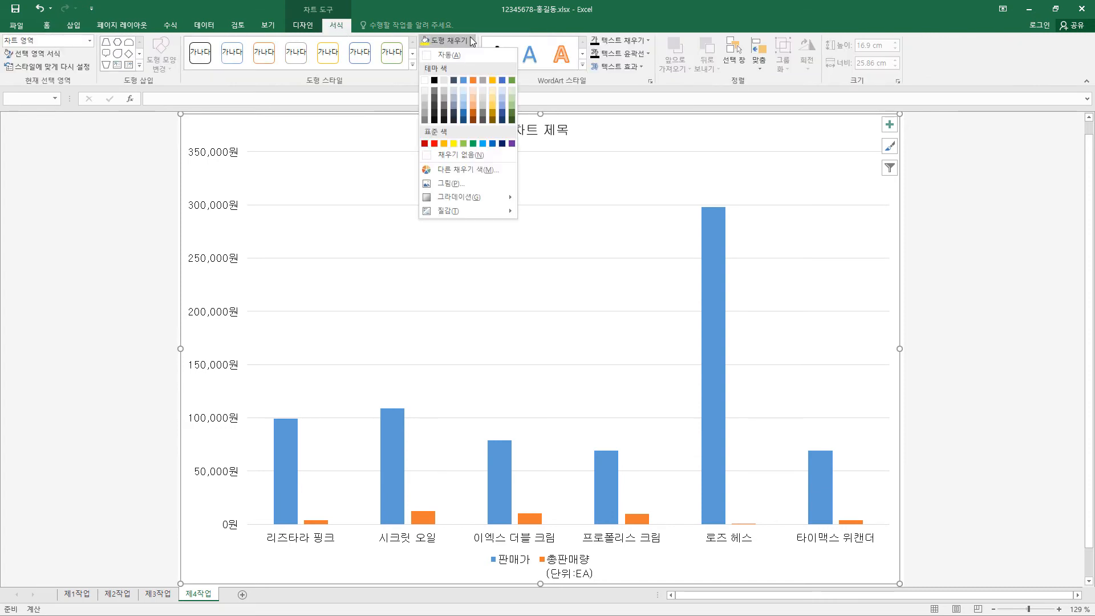
mouse_move(463, 211)
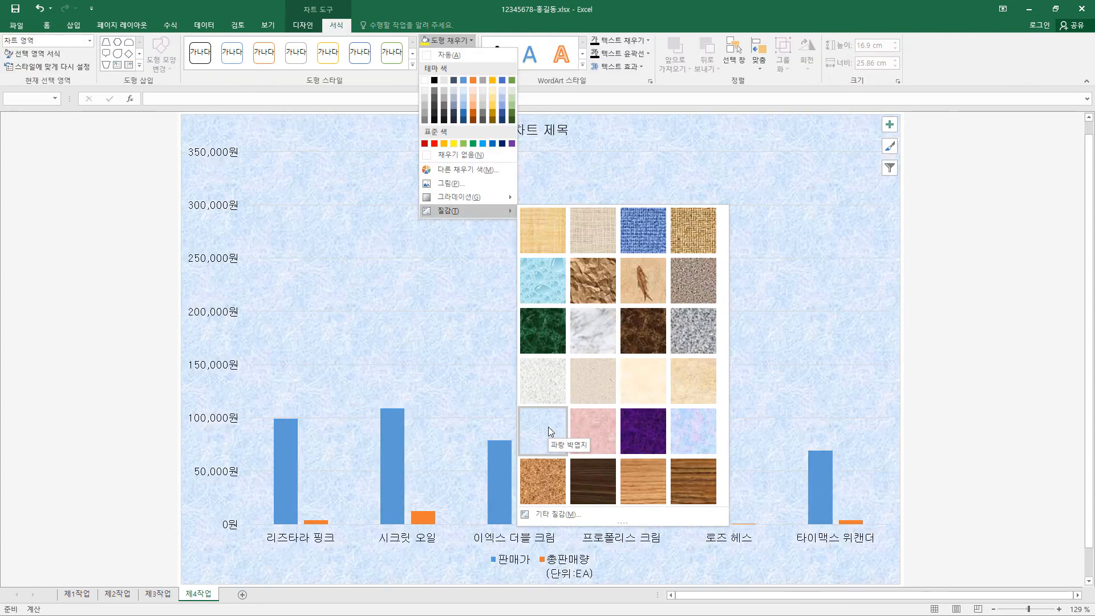
click(549, 426)
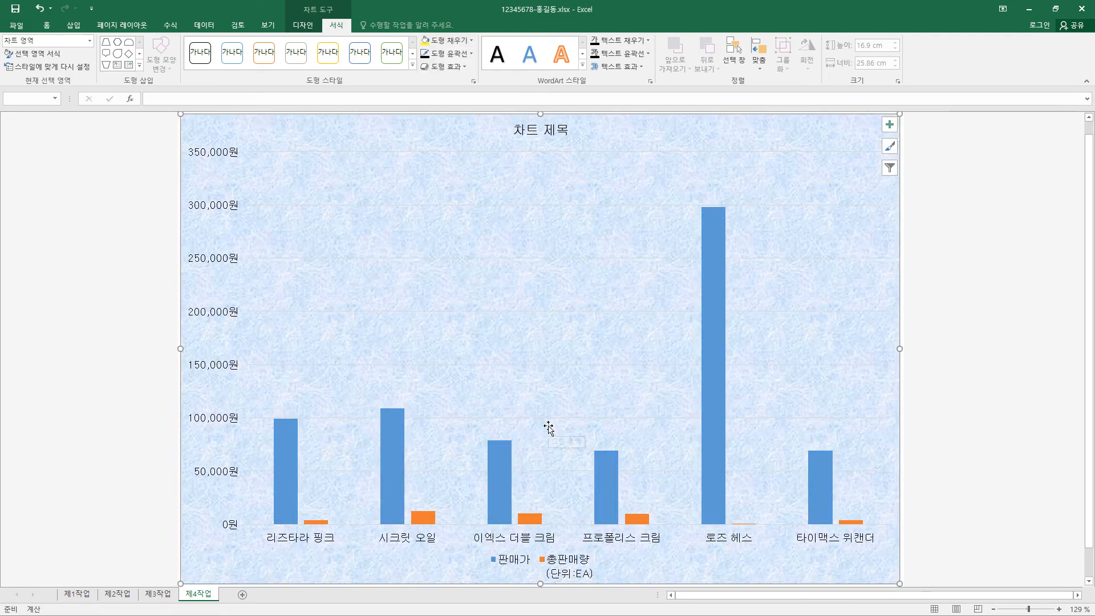
Step: Give the chart area a black outline with a weight of ¾ pt
click(471, 55)
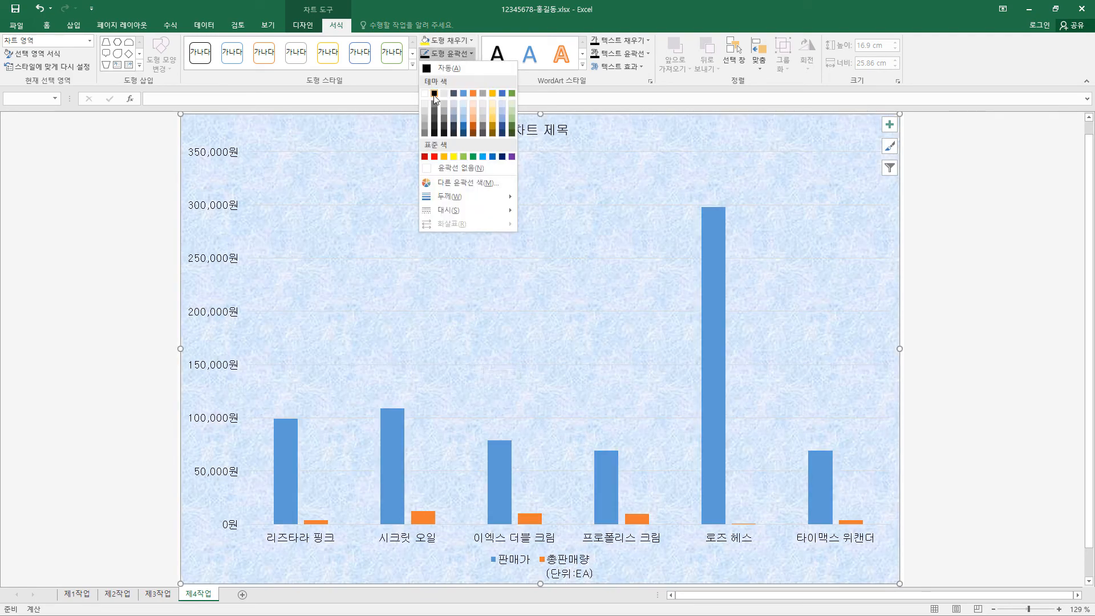
click(433, 95)
click(471, 55)
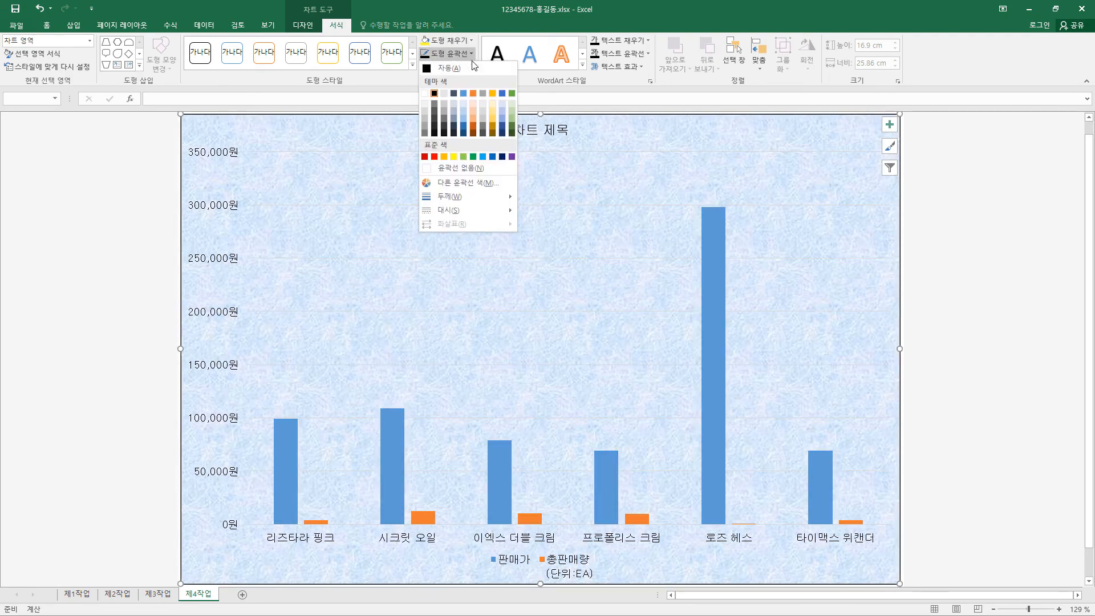
mouse_move(471, 200)
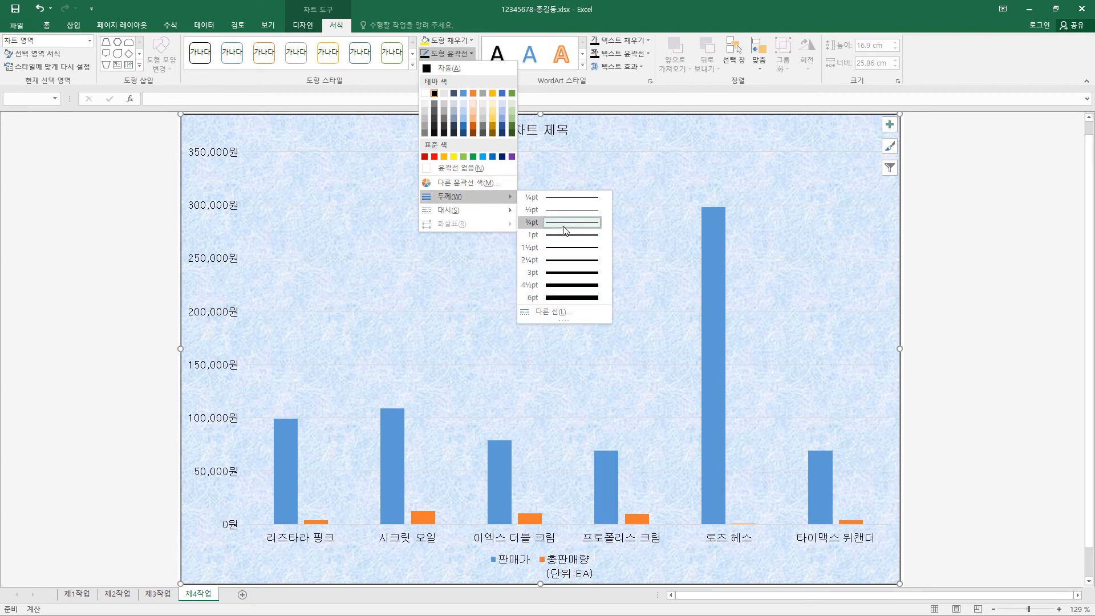
click(564, 223)
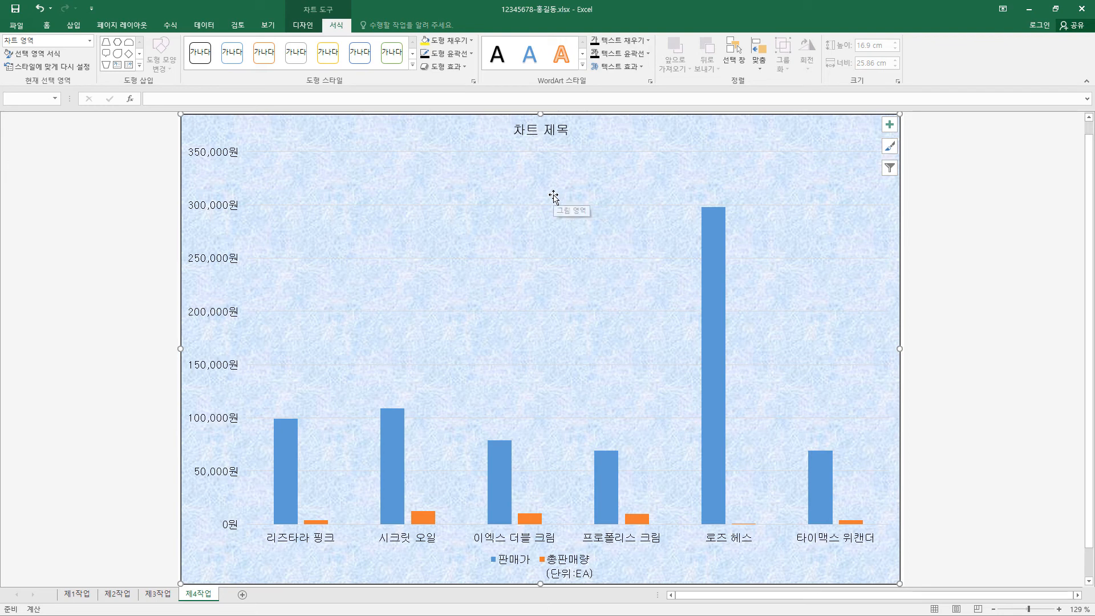
Step: Fill the chart's plot area with solid white
click(557, 221)
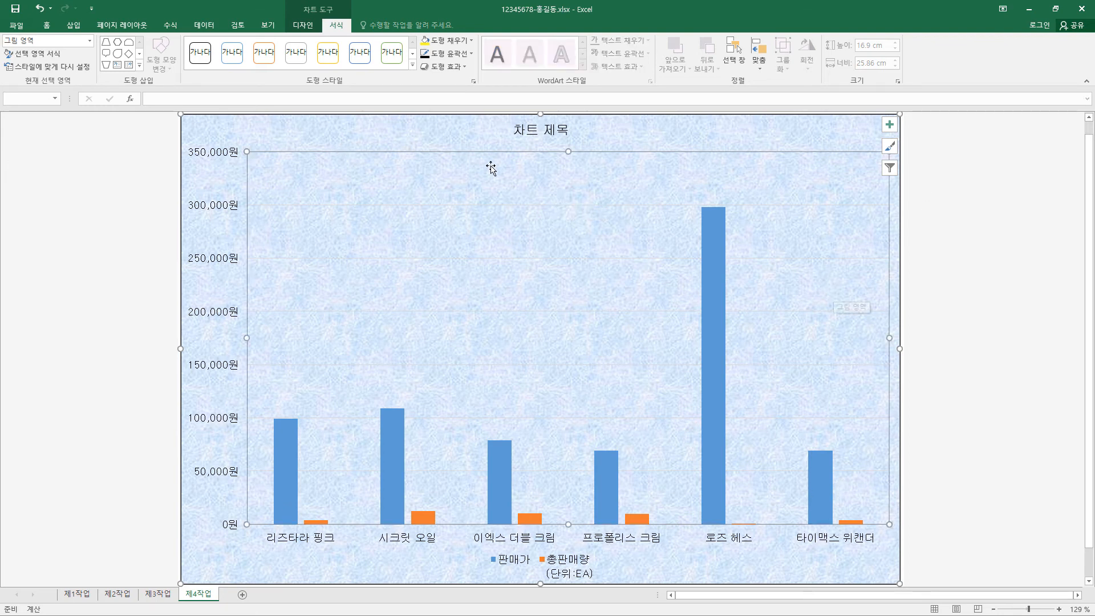
click(471, 41)
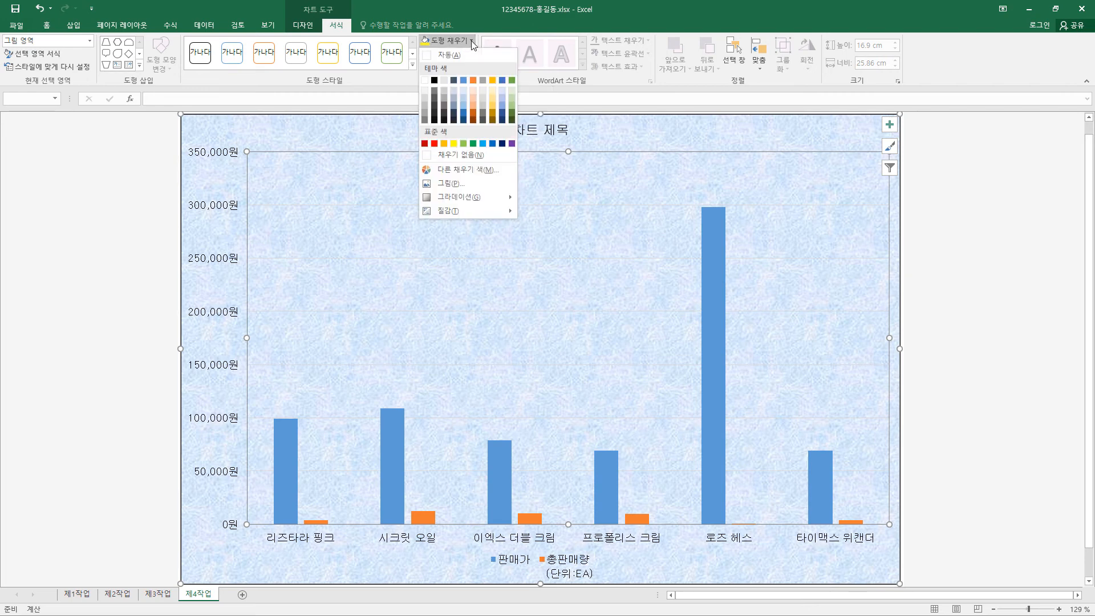
click(425, 80)
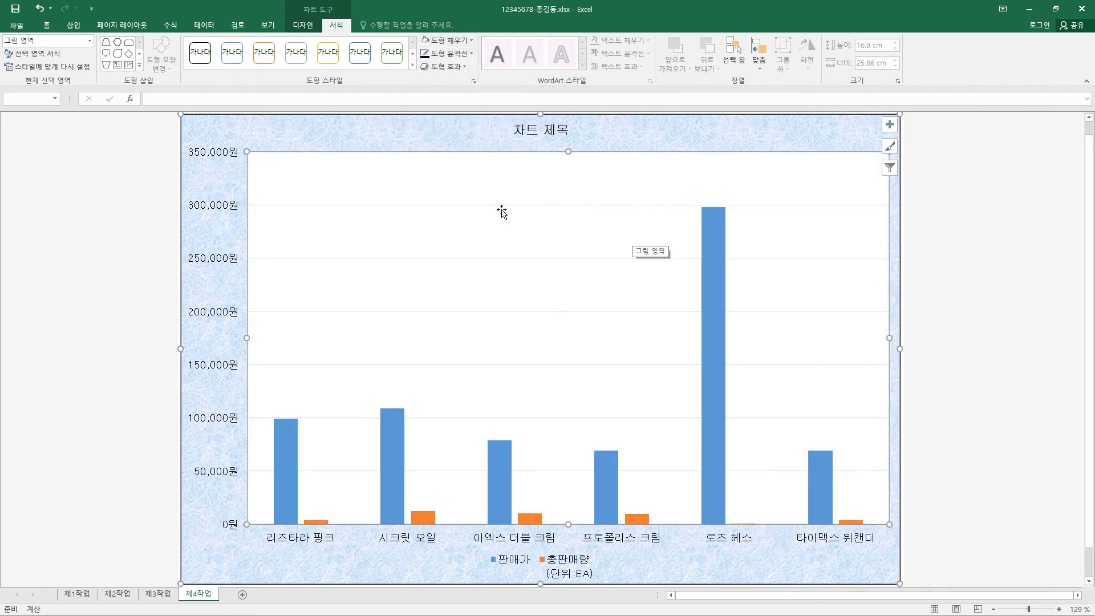
Step: Replace the placeholder chart title with "시계 및 화장품 판매 현황"
double_click(537, 132)
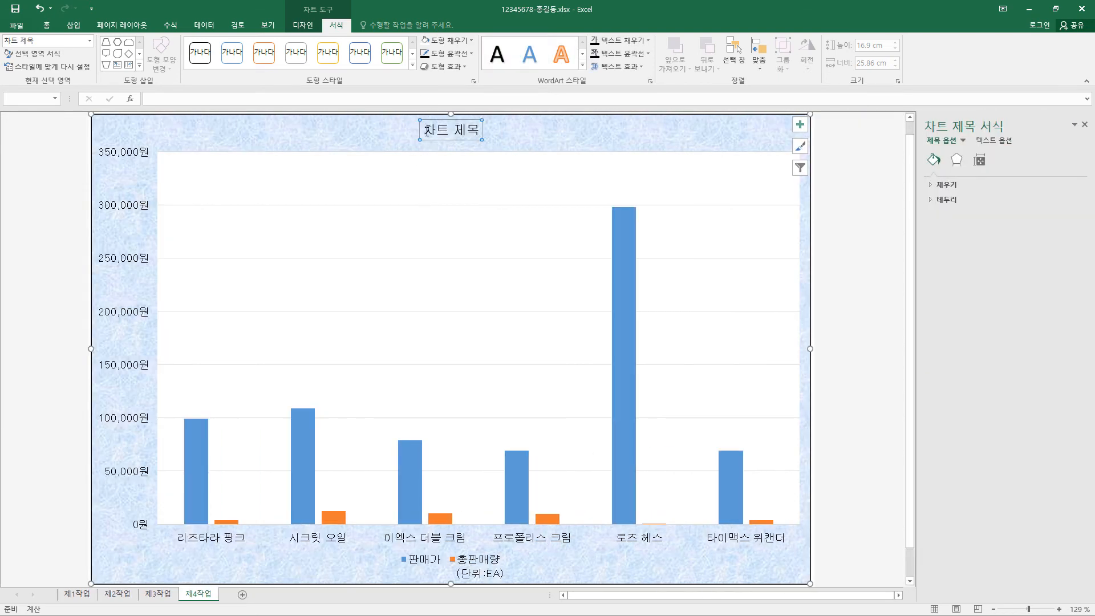
drag(423, 130, 473, 131)
text(시계 및 화장품 판매 현황)
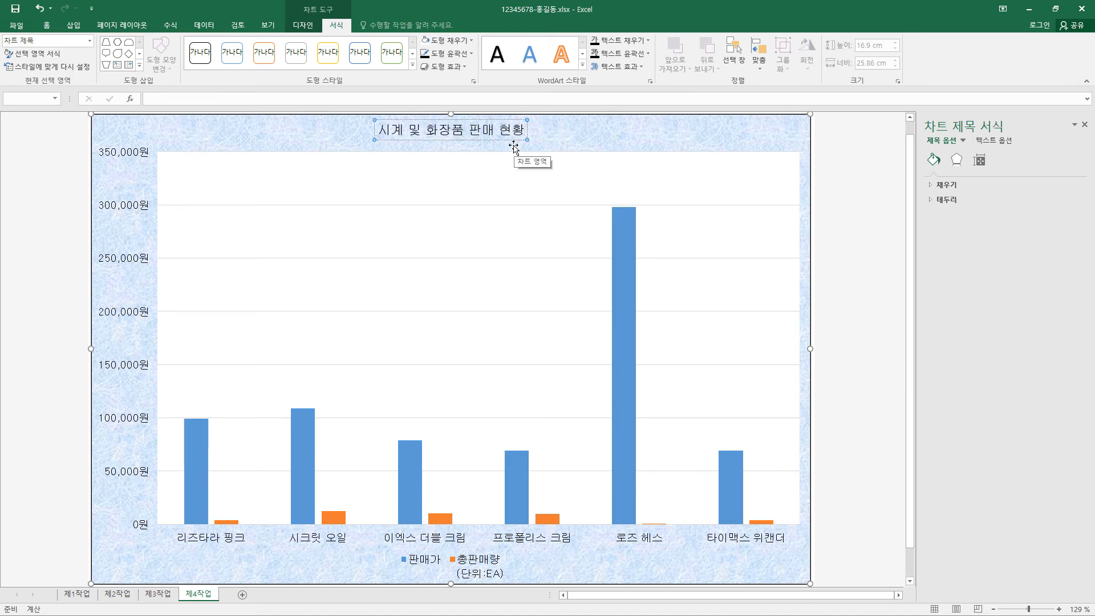
Step: Set the chart title's font size to 20 and make it bold
click(481, 140)
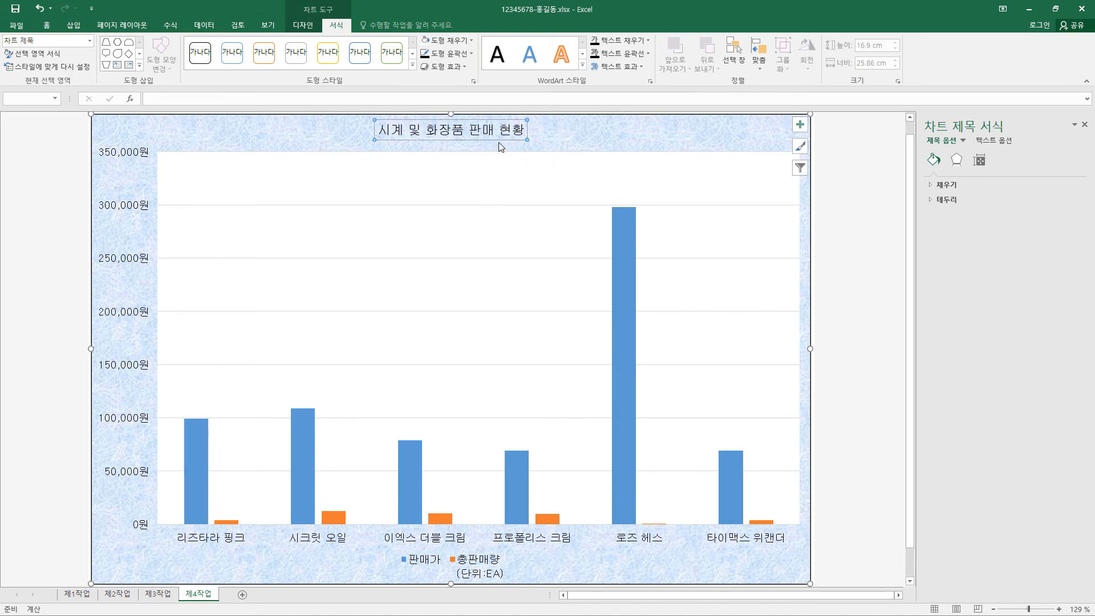
click(47, 26)
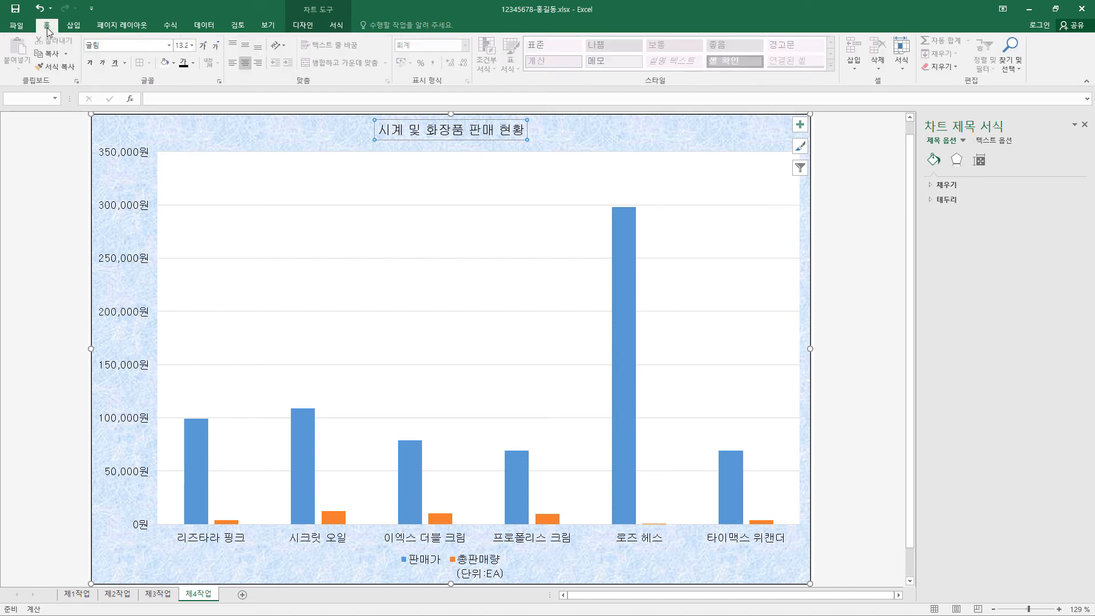
click(194, 48)
click(181, 157)
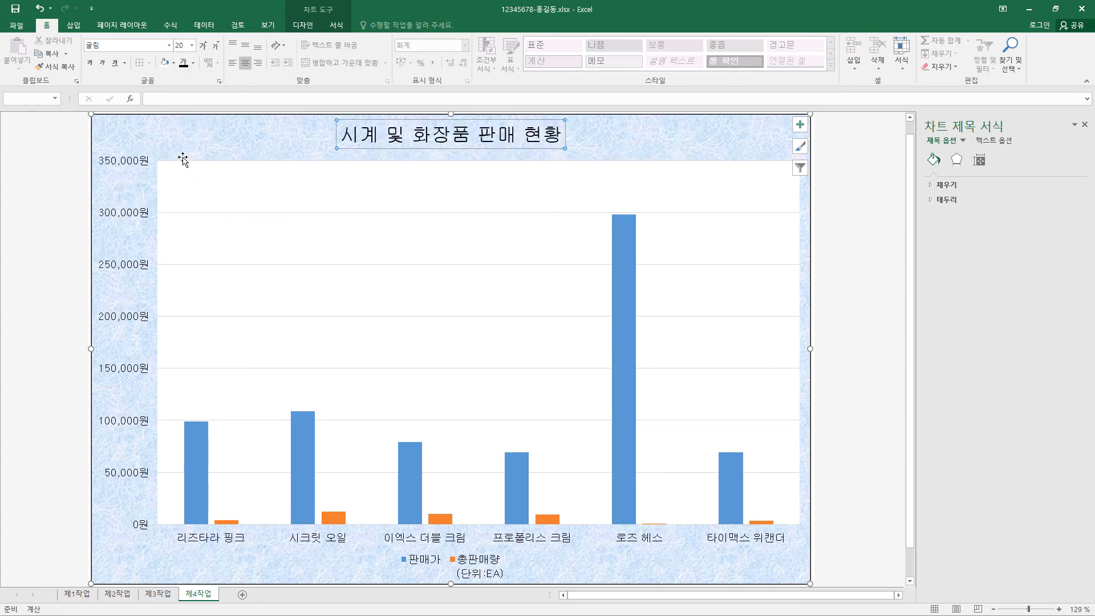
click(93, 64)
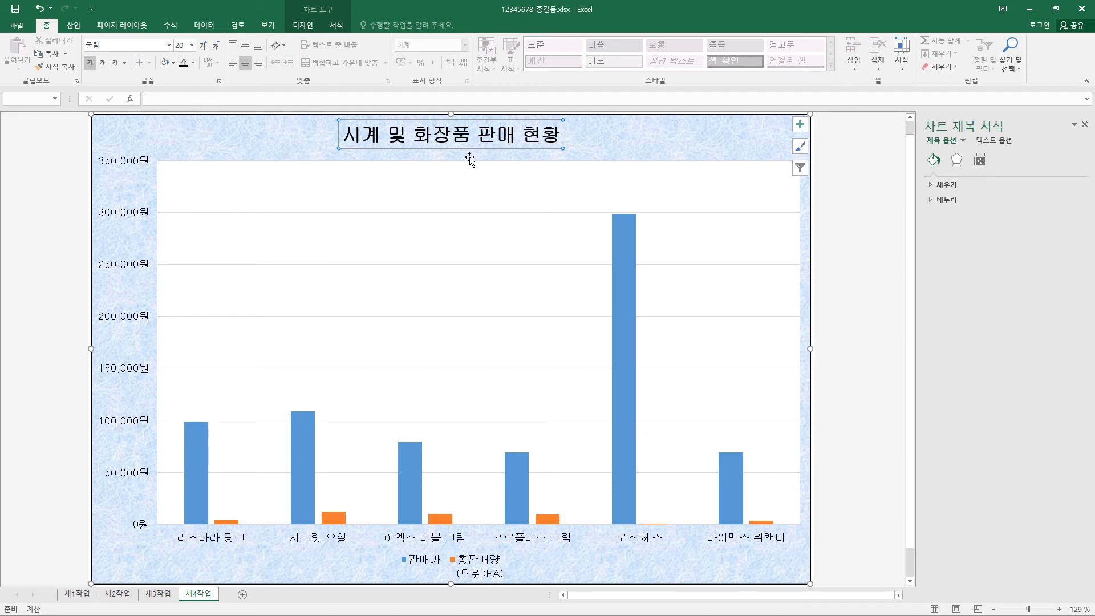
Step: Fill the chart title box with white and give it a thin black outline
click(341, 26)
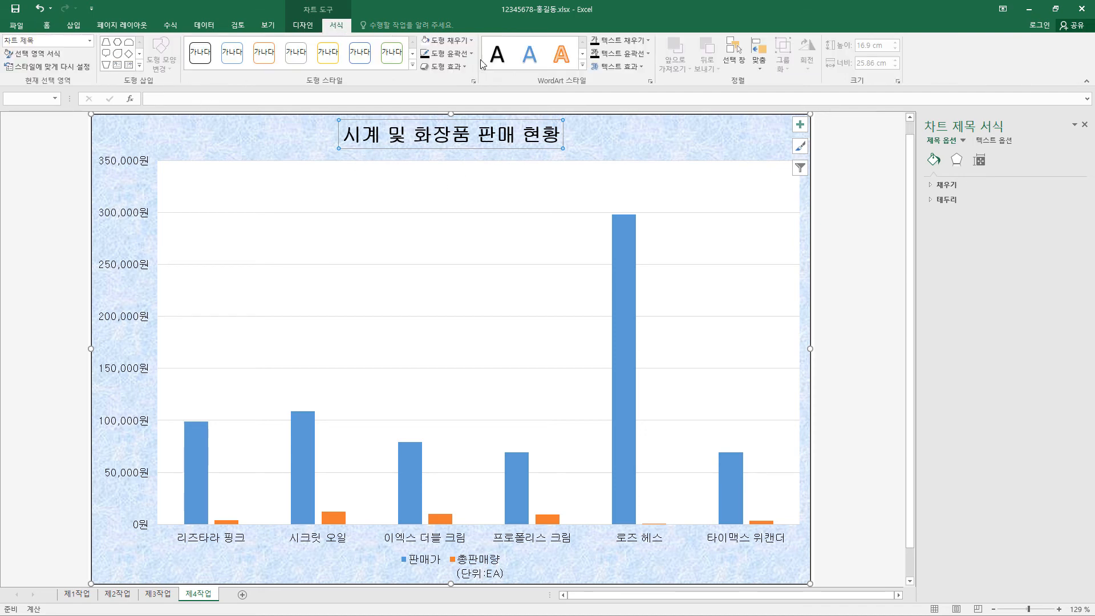
click(470, 40)
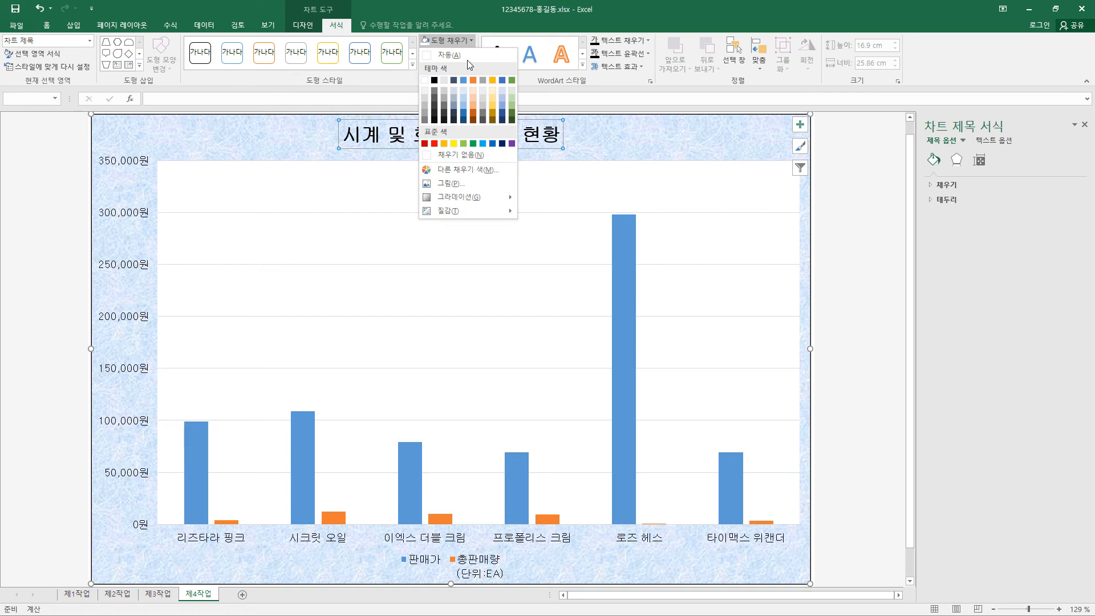
click(426, 80)
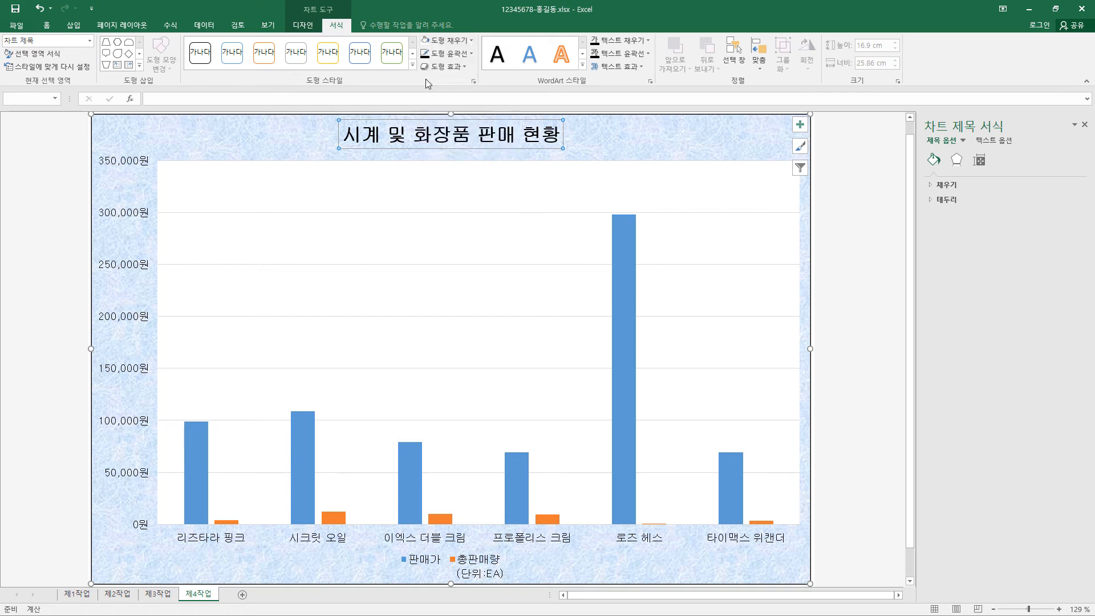
click(471, 53)
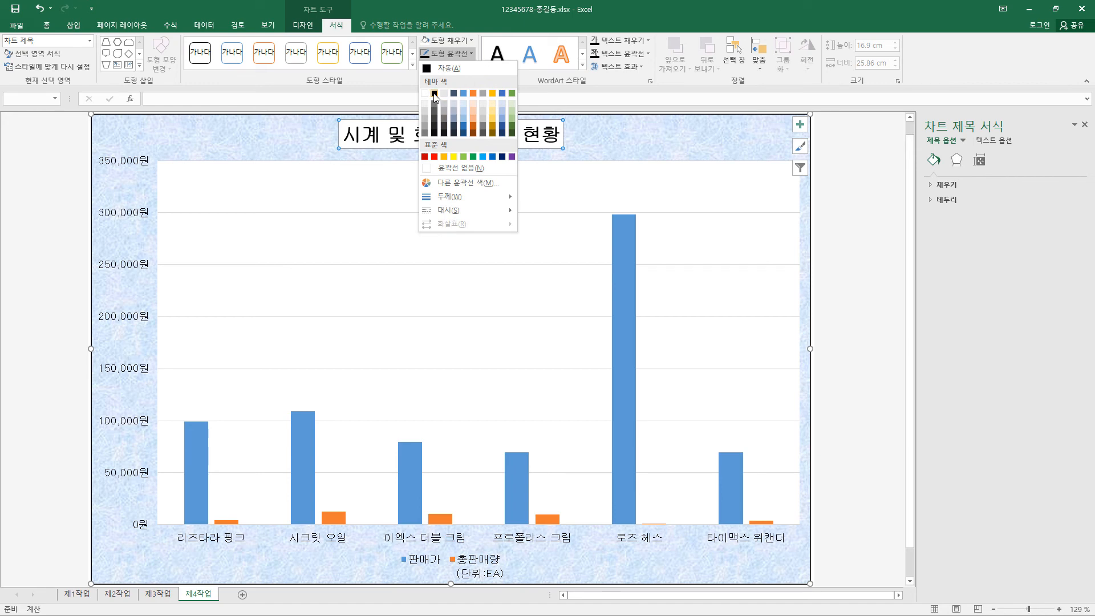
click(435, 94)
click(472, 55)
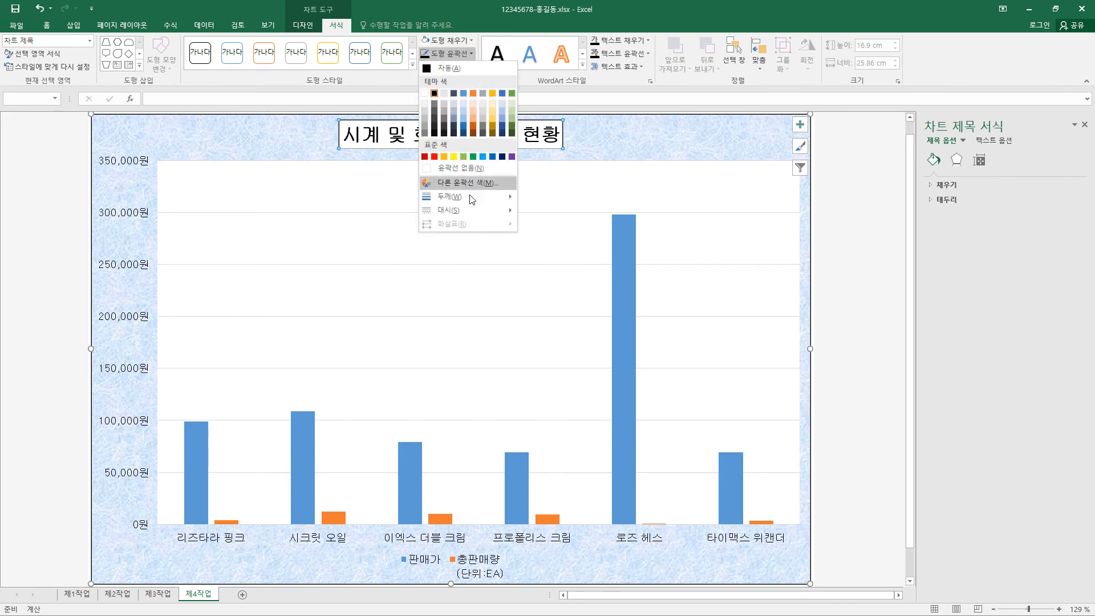
mouse_move(477, 196)
click(562, 222)
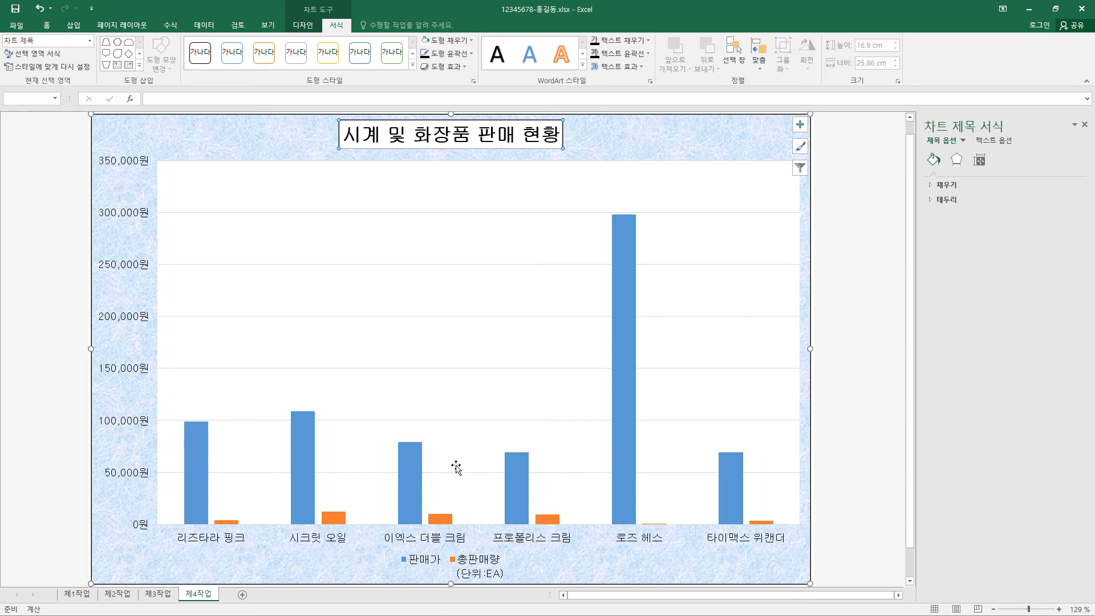
Step: Change the 판매가 series to a line with markers (표식이 있는 꺾은선형) plotted on the secondary axis
click(409, 457)
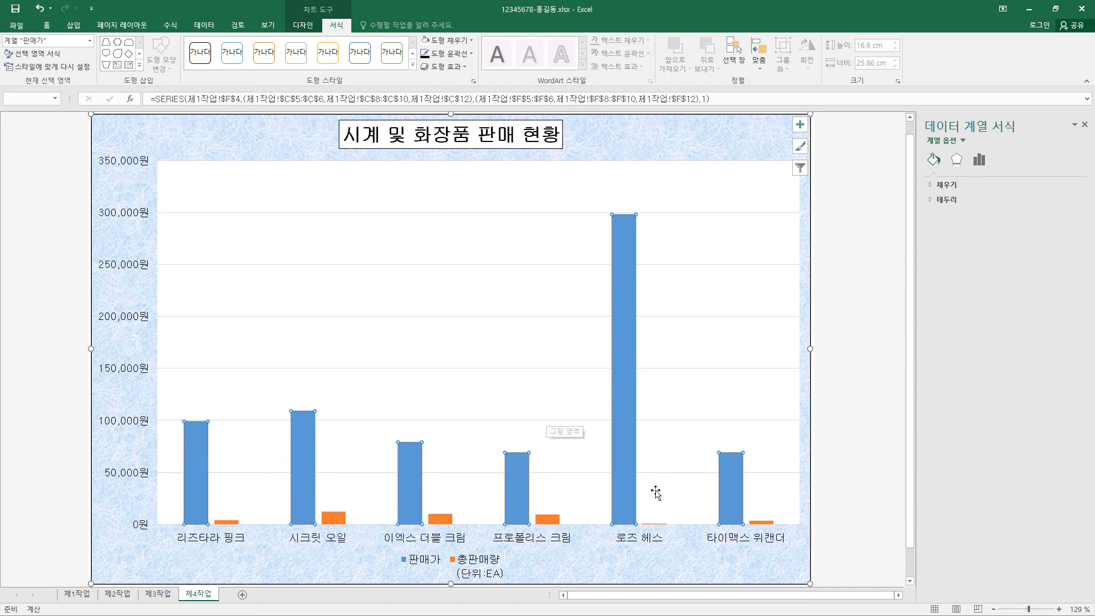
right_click(412, 454)
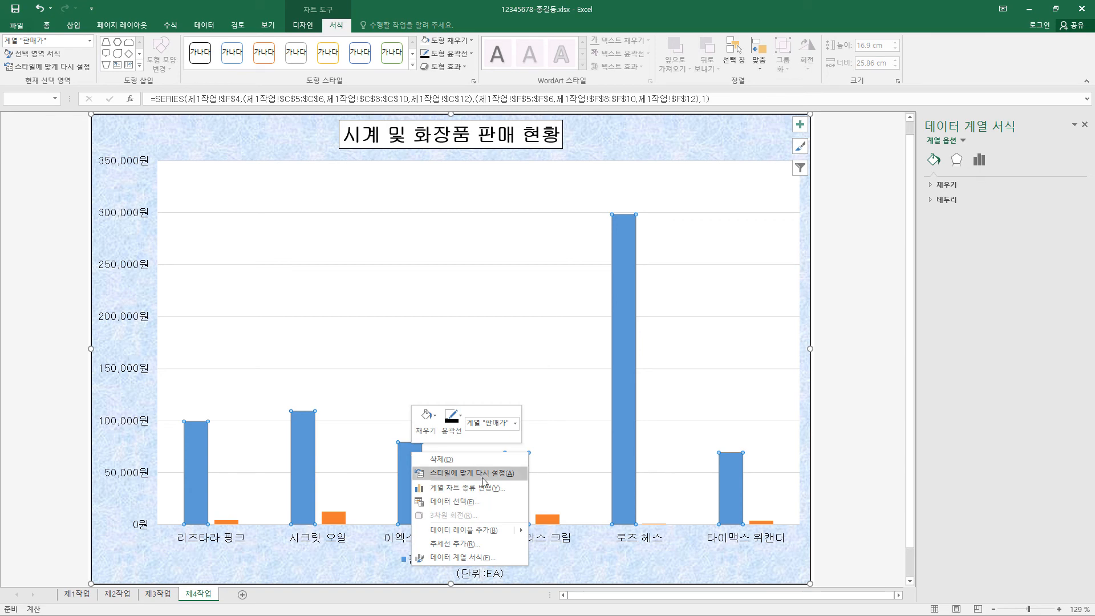
click(468, 488)
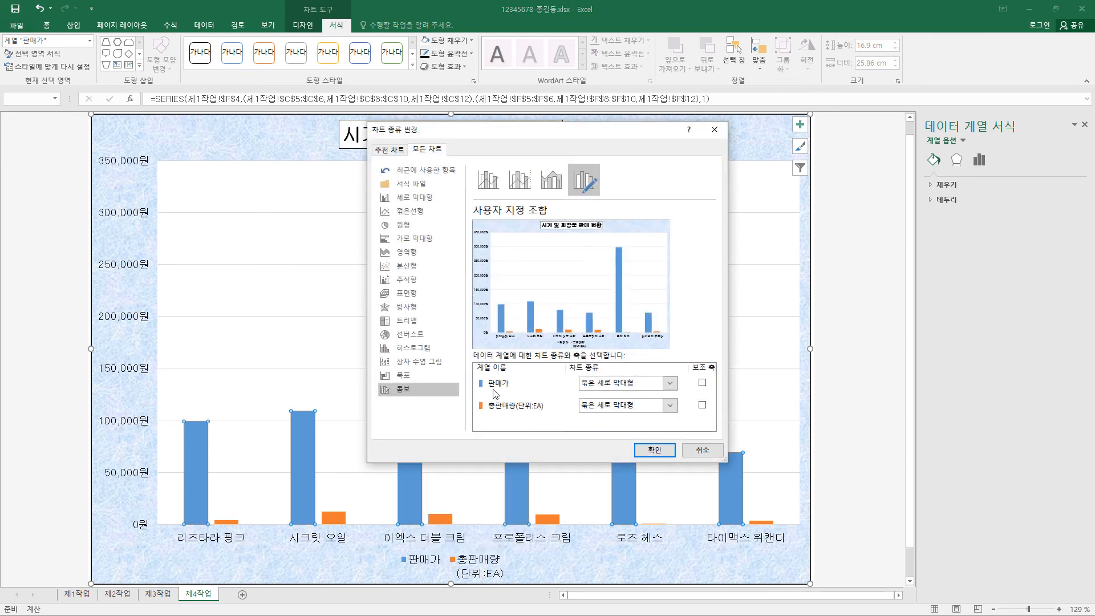
click(671, 386)
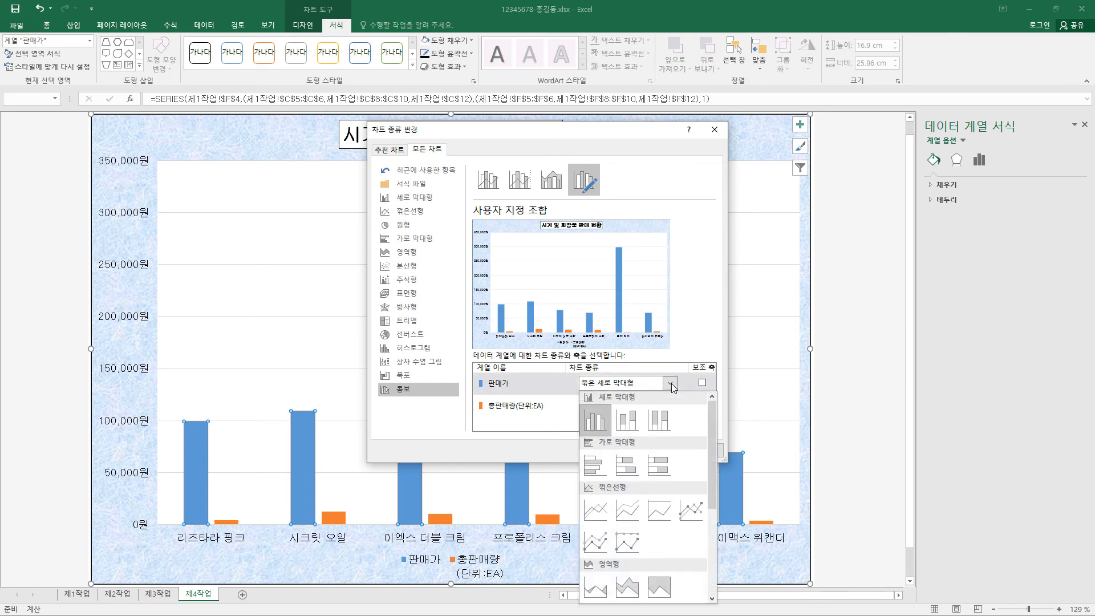
click(692, 512)
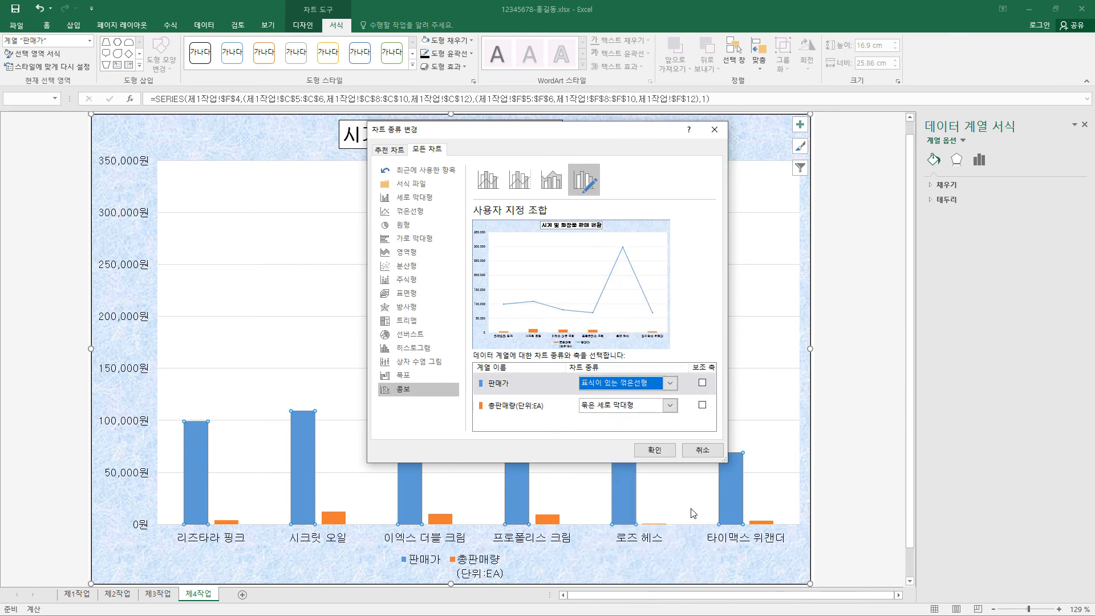
click(703, 384)
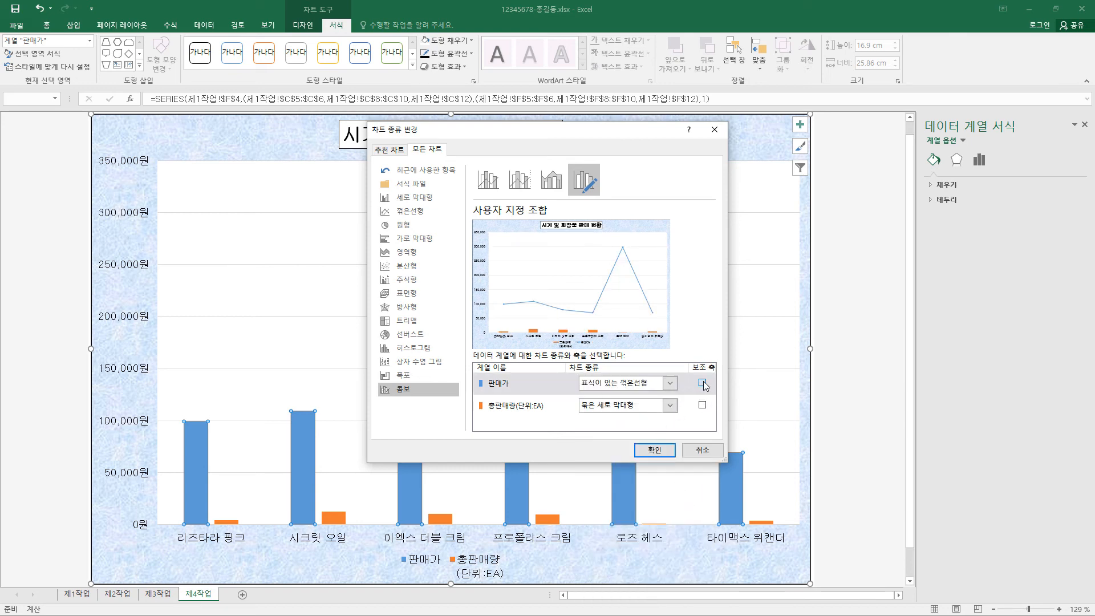
click(663, 454)
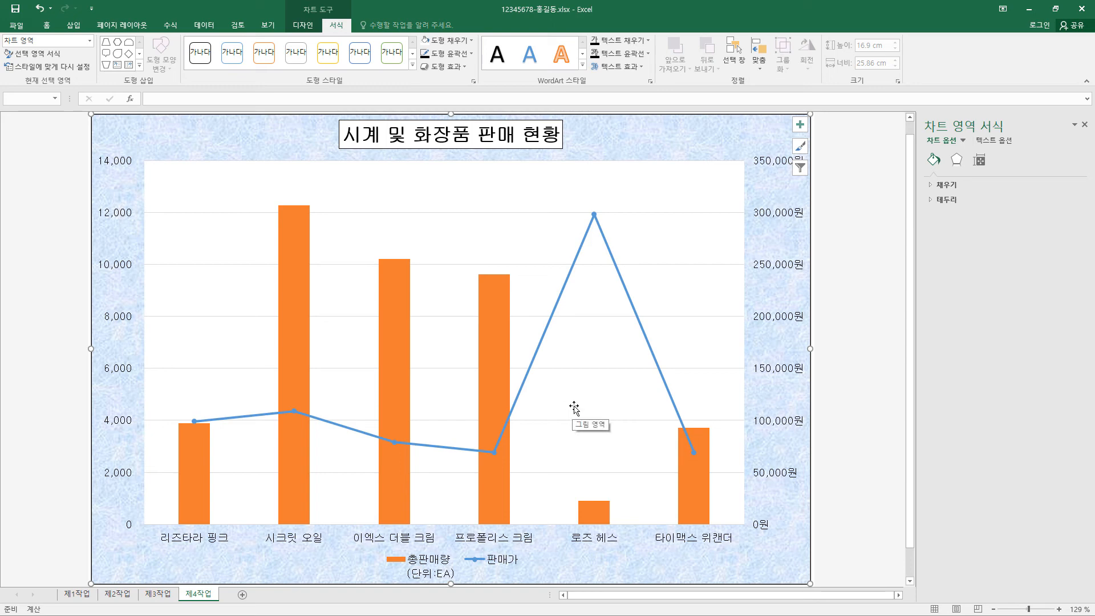
Step: Give the 판매가 line built-in diamond markers with a size of 10
click(593, 216)
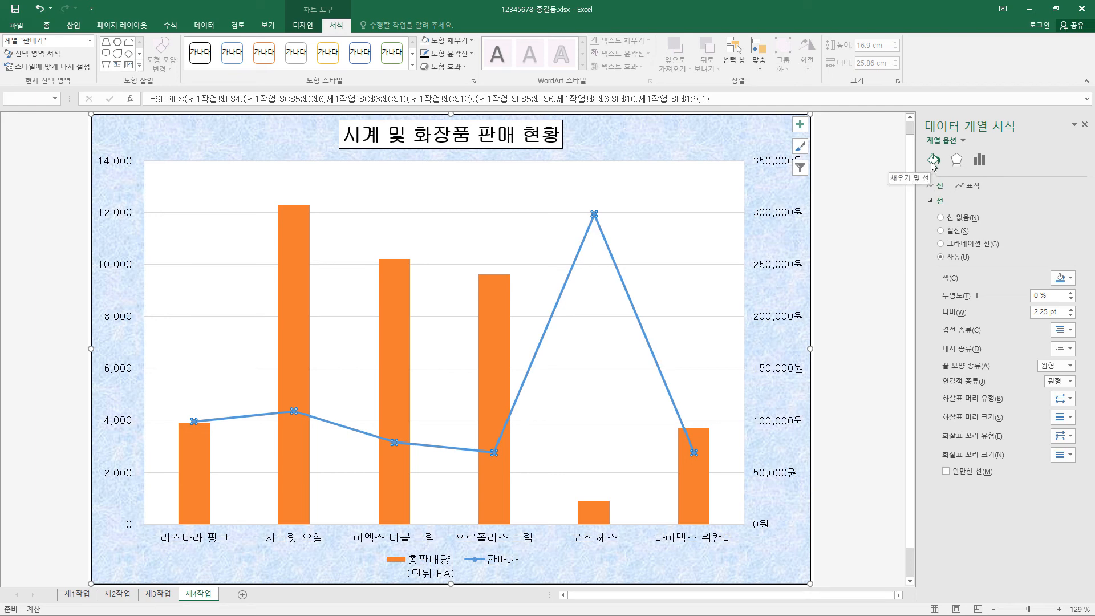
click(968, 187)
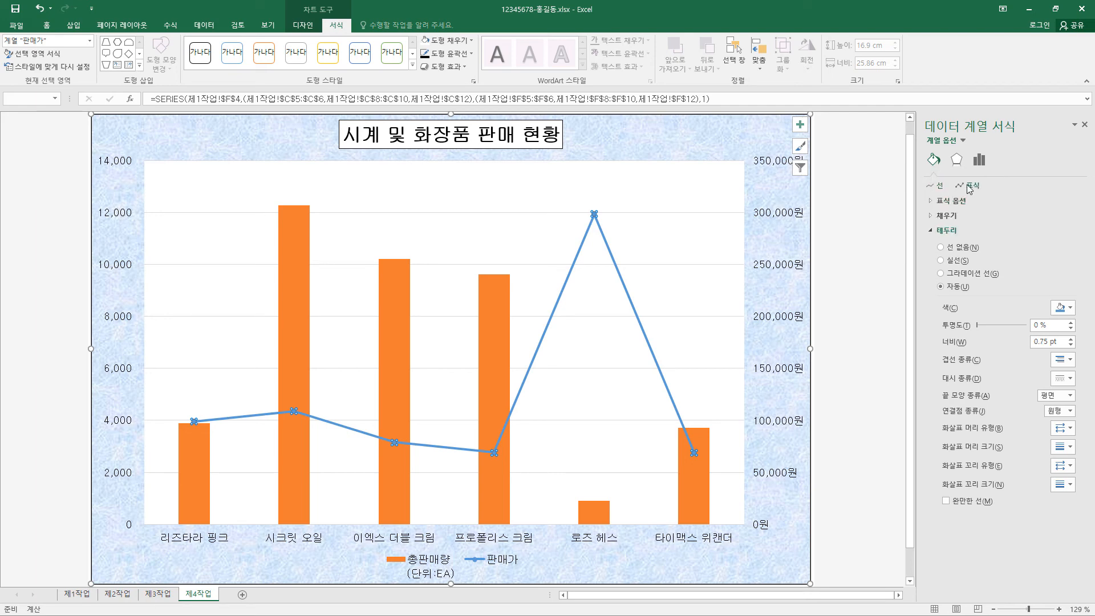
click(930, 202)
click(953, 245)
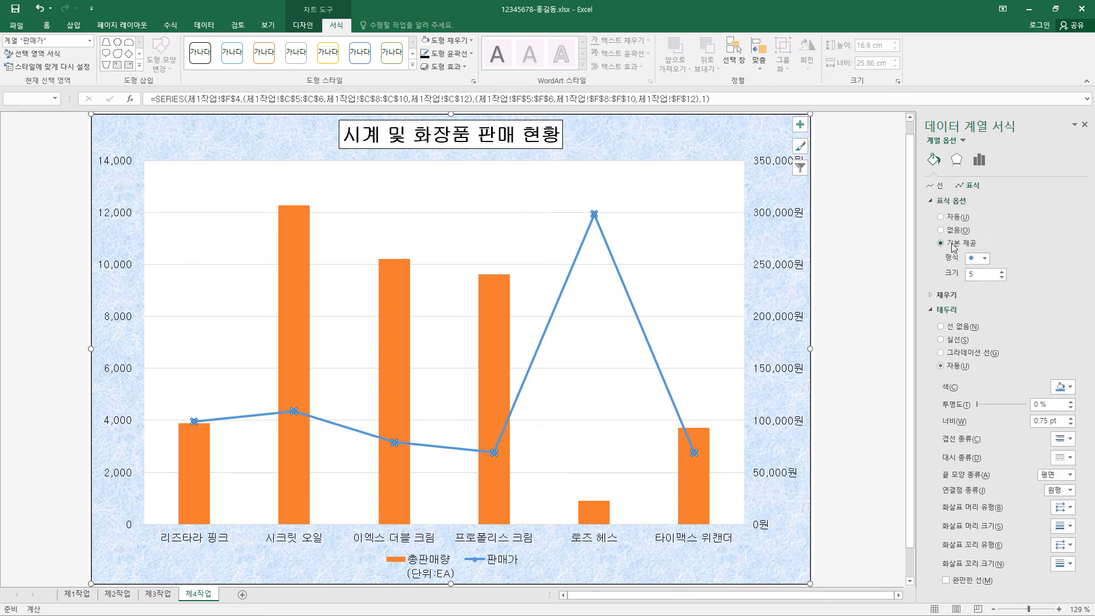
click(984, 259)
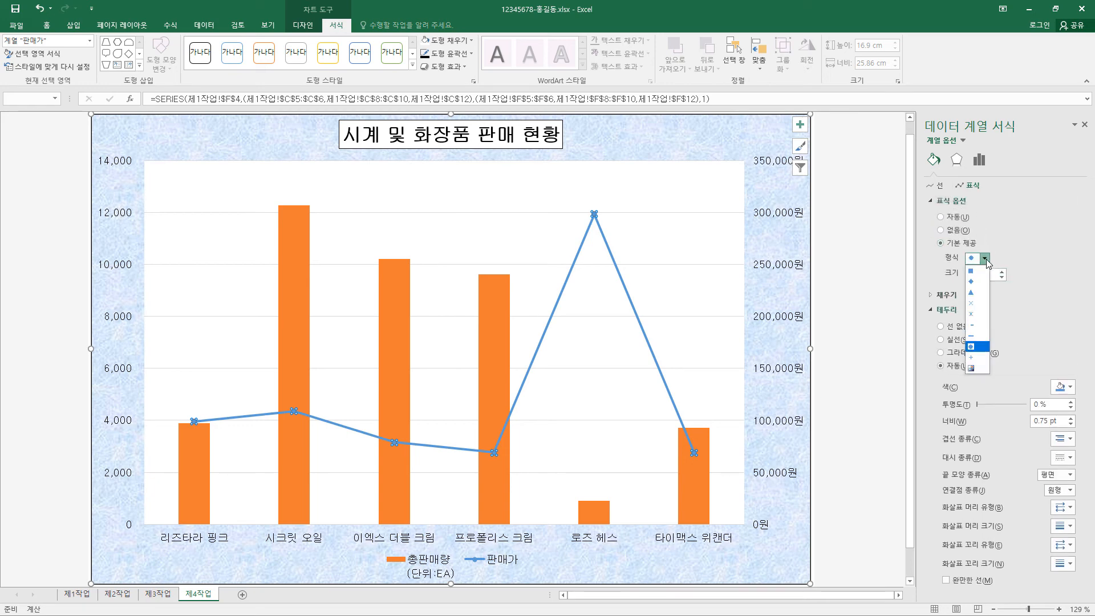
click(970, 281)
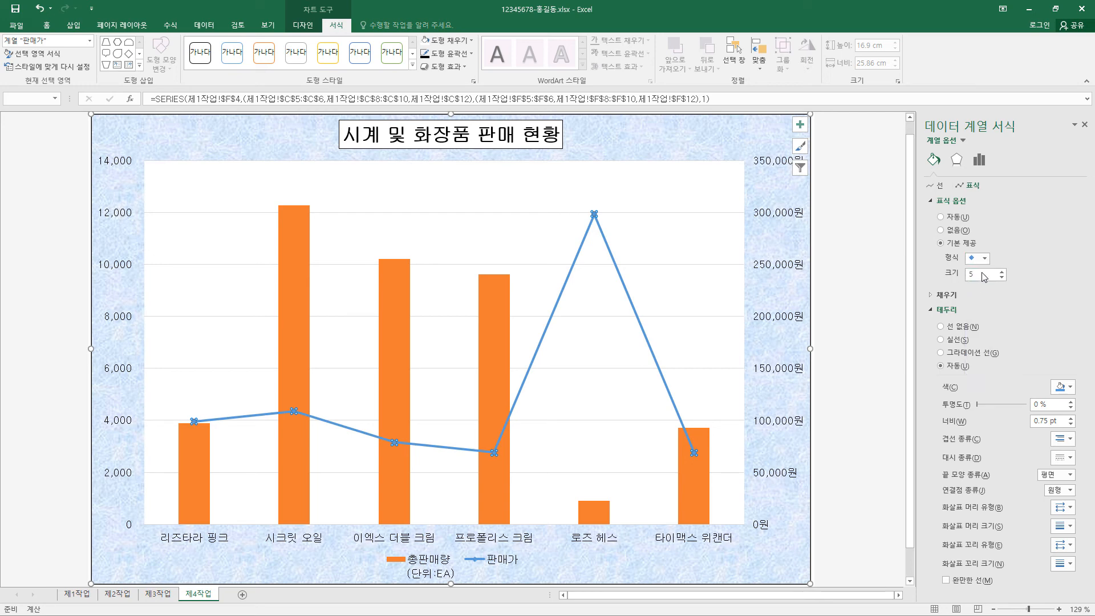
text(10)
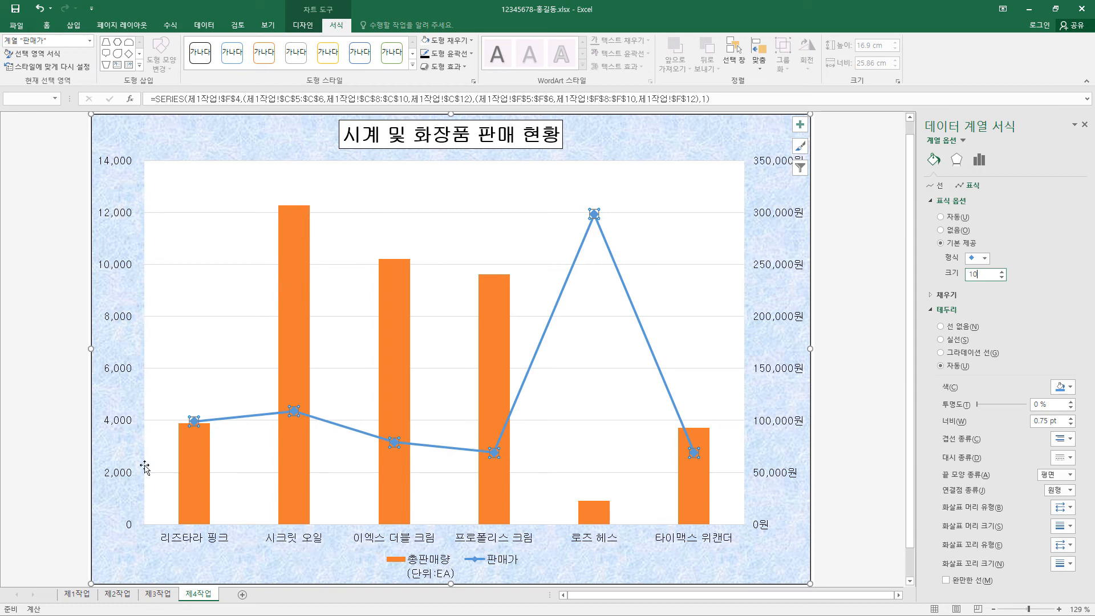
Step: Add a data label at the inside end (안쪽 끝에) to only the 시크릿 오일 column of the 총판매량 series
click(298, 265)
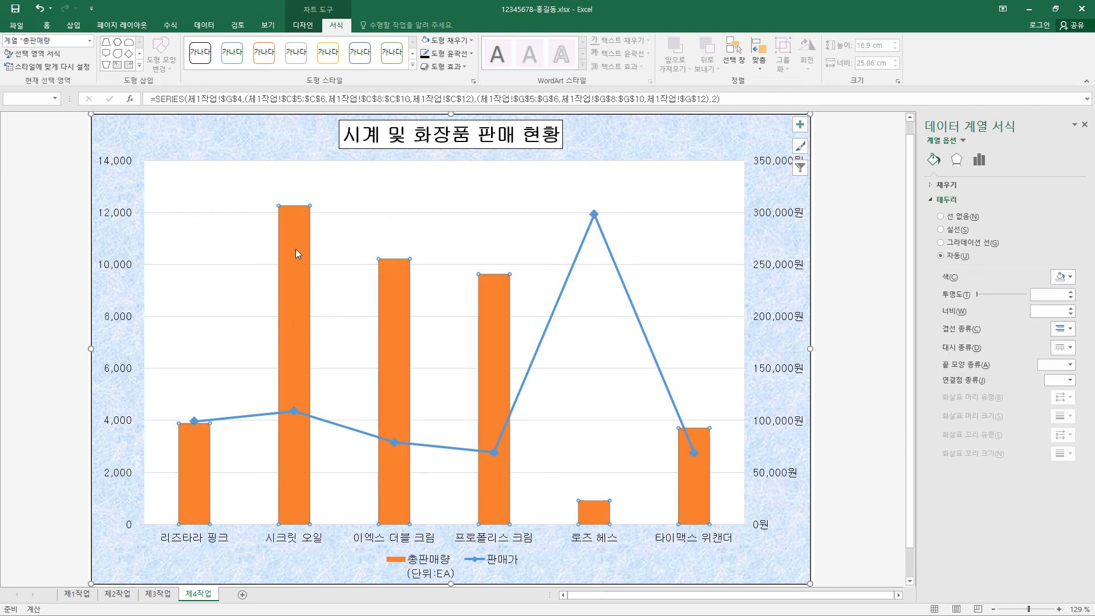
click(295, 249)
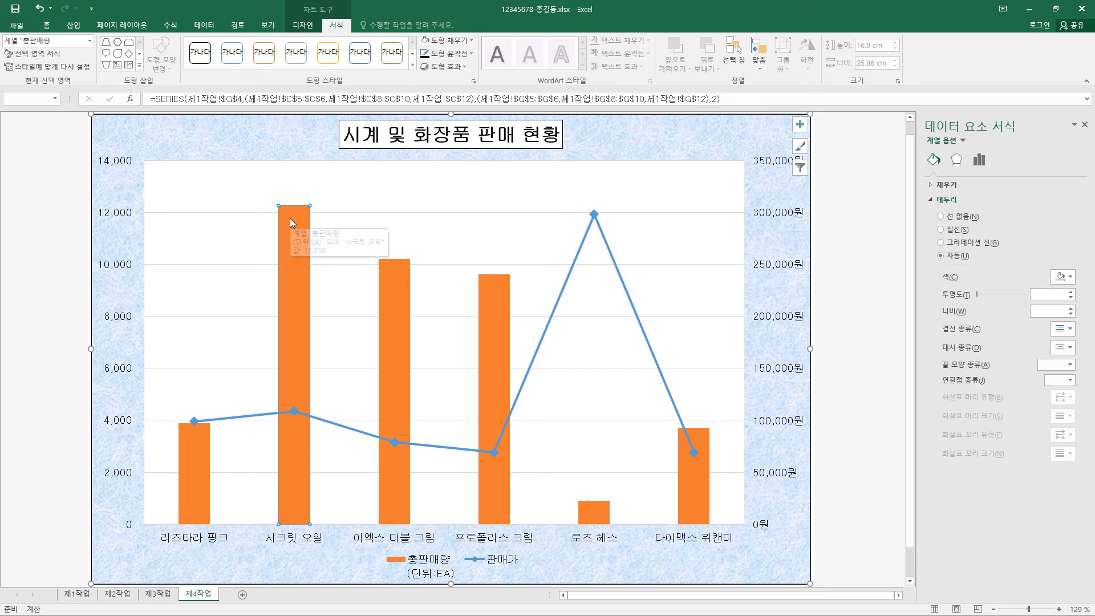
click(798, 130)
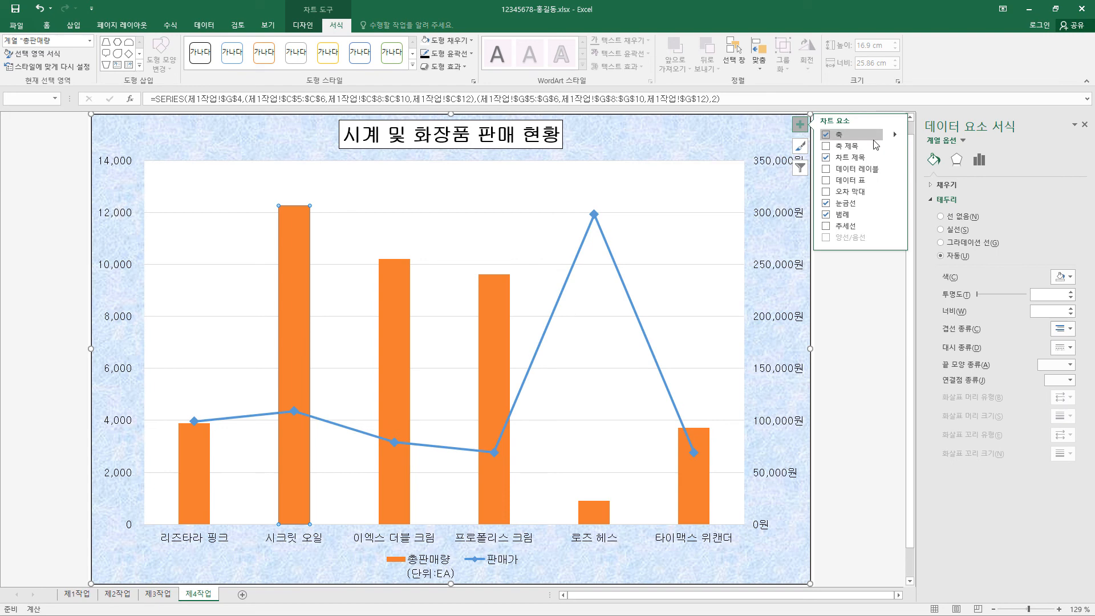
click(895, 170)
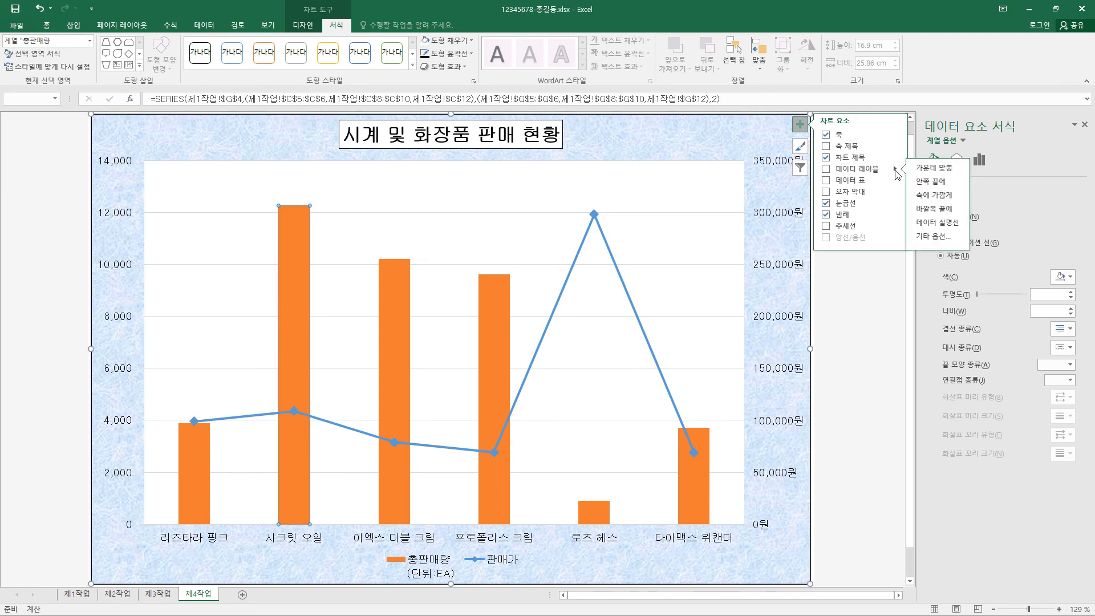
click(943, 183)
Step: Format the chart's major gridlines with a black dashed line
click(525, 214)
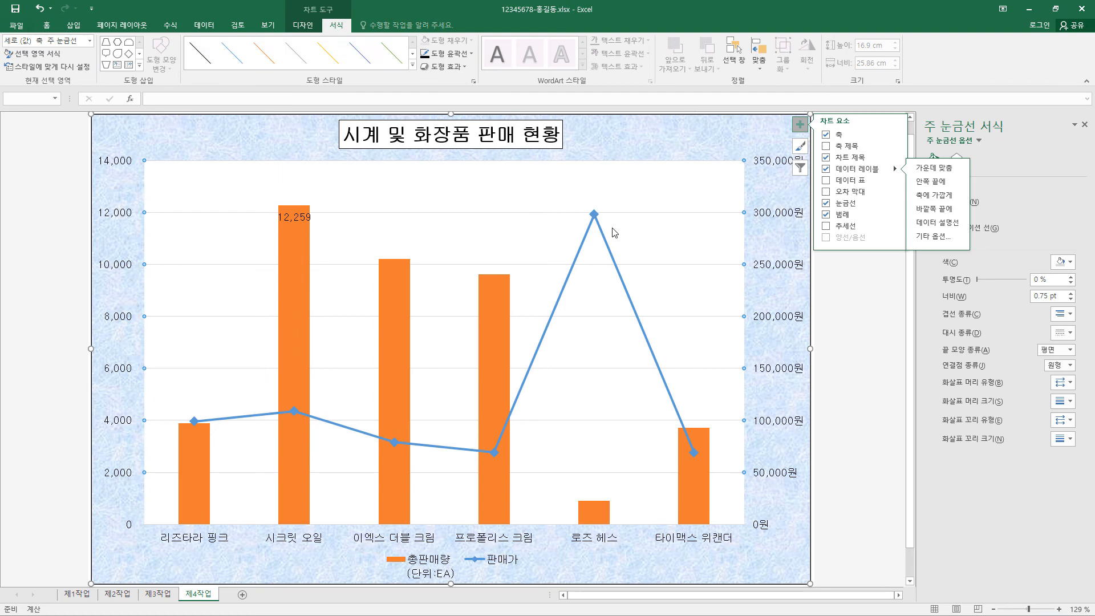
click(469, 53)
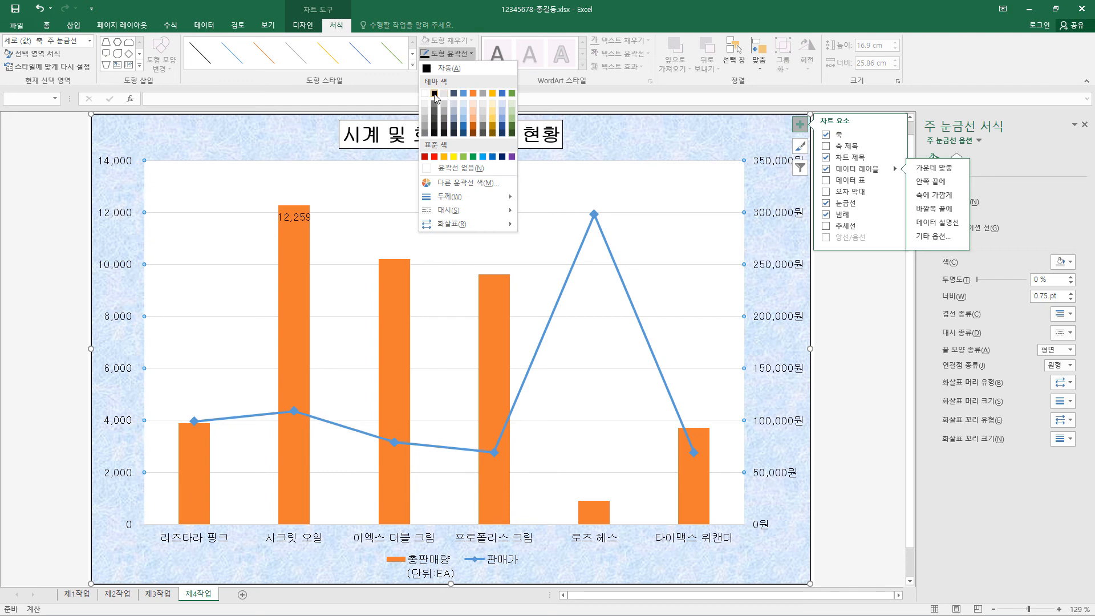
click(434, 93)
click(470, 54)
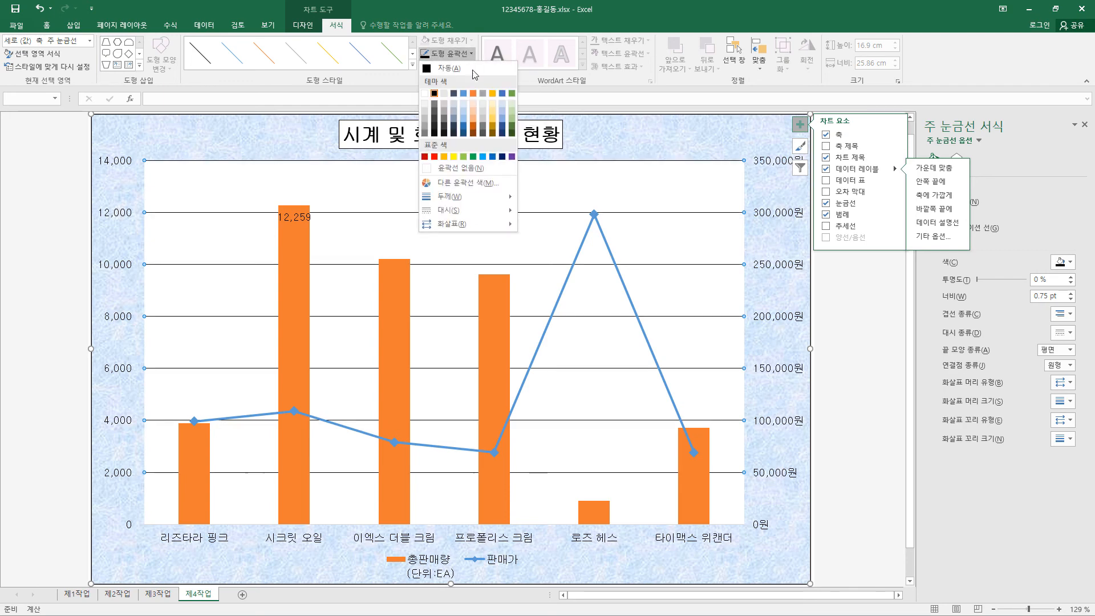
mouse_move(471, 218)
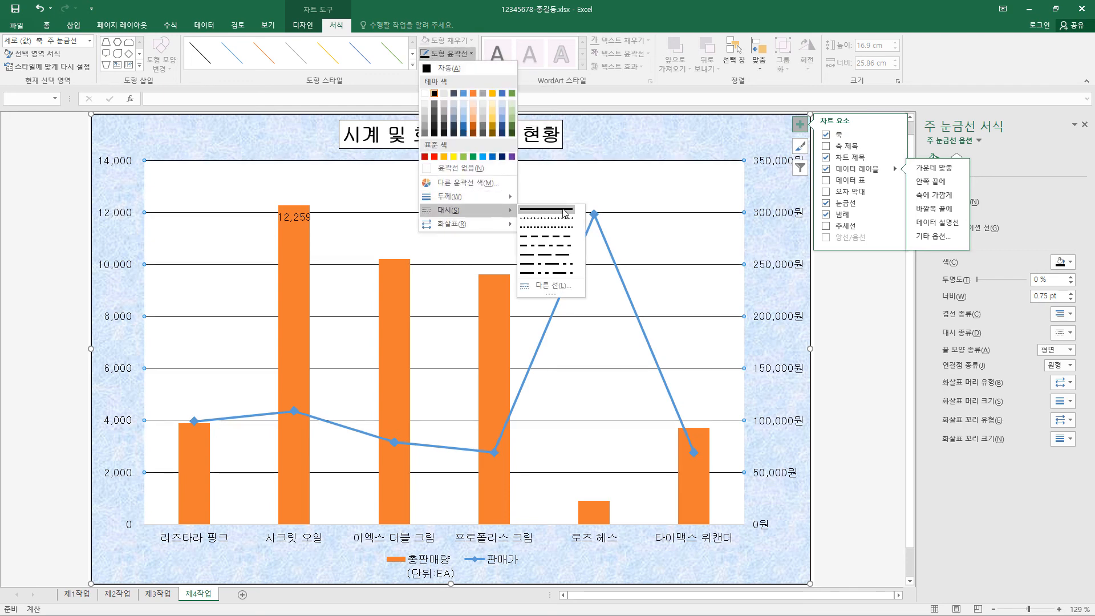
click(562, 238)
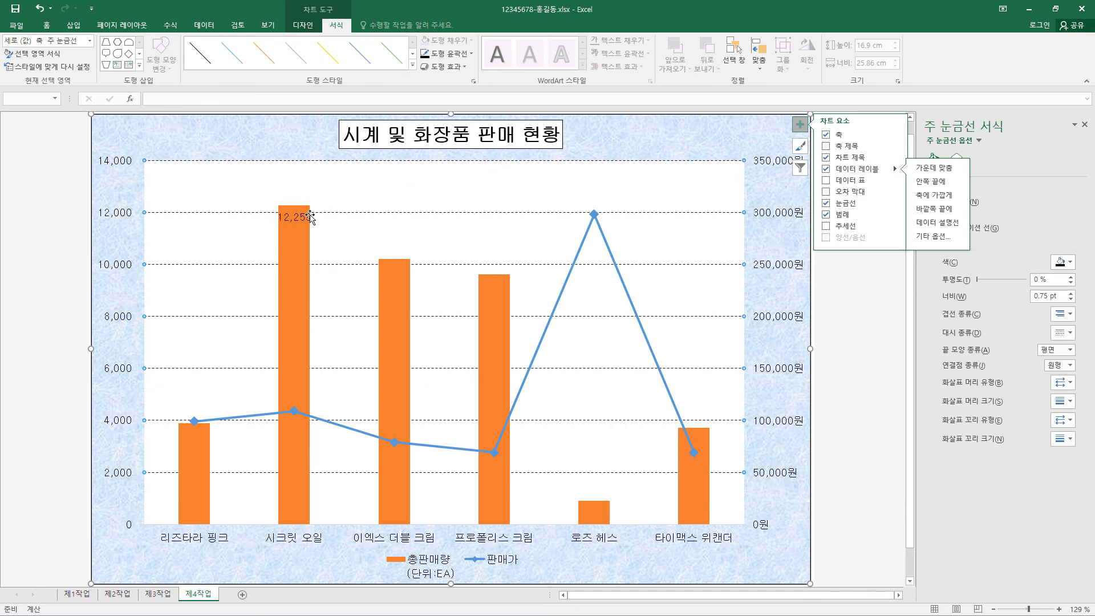
click(801, 127)
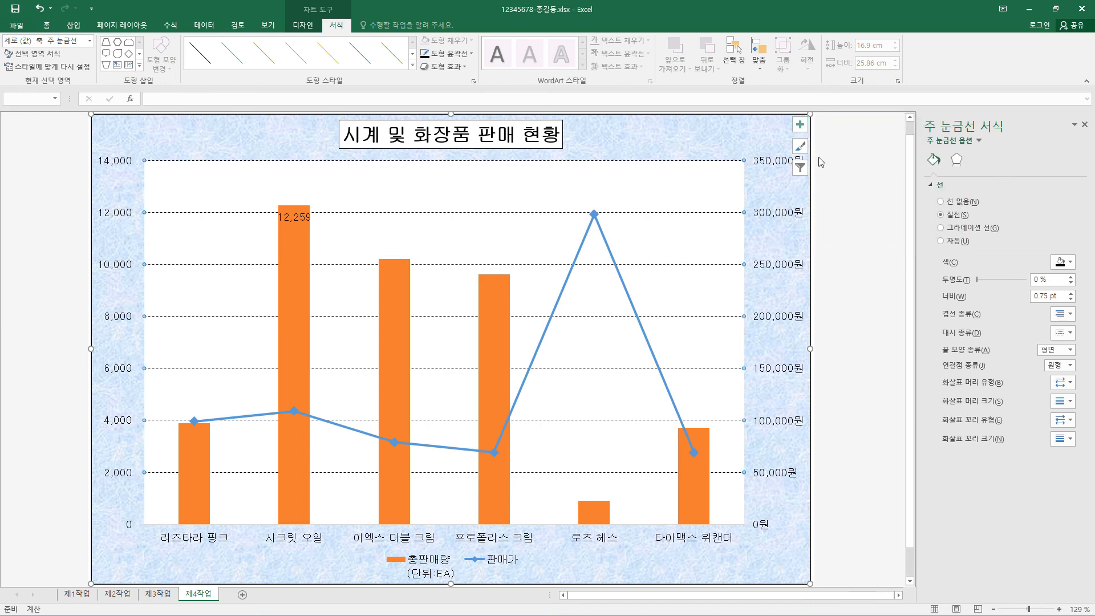
Step: Set the gap width (간격 너비) of the 총판매량 column series to 75%
click(300, 374)
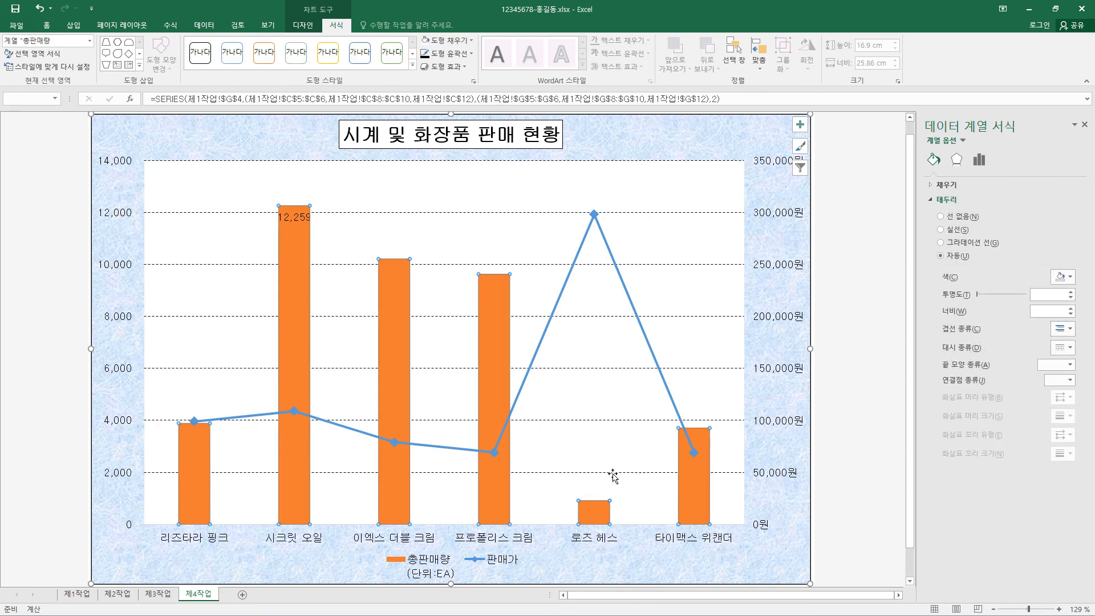
click(981, 161)
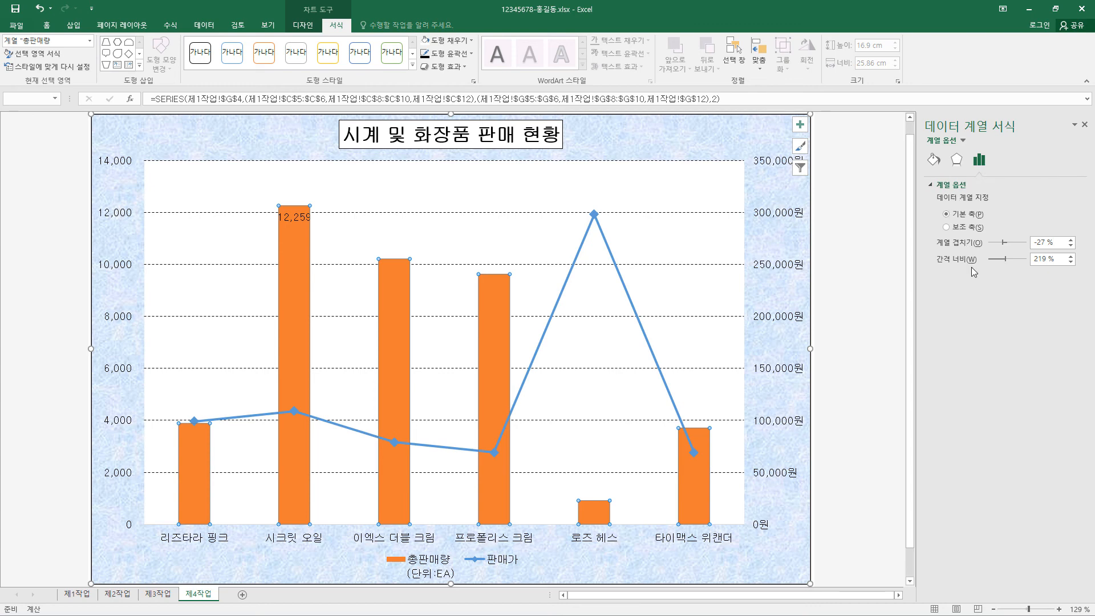
drag(1057, 260, 1010, 260)
text(75)
key(Return)
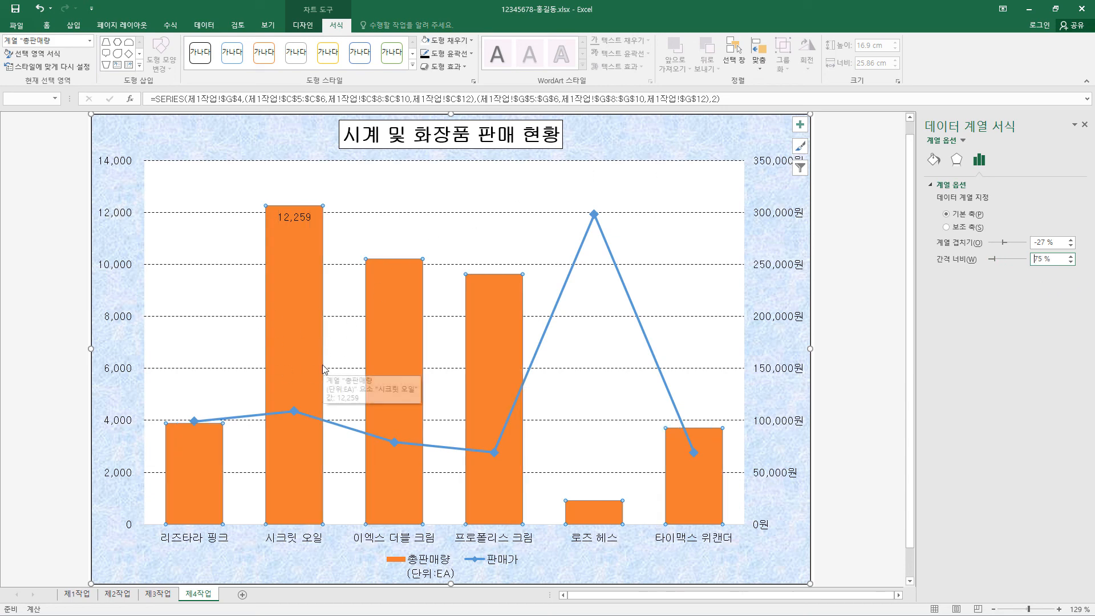
Step: Set the primary value axis to a minimum of 0, a maximum of 15000 and a major unit of 2500
click(125, 373)
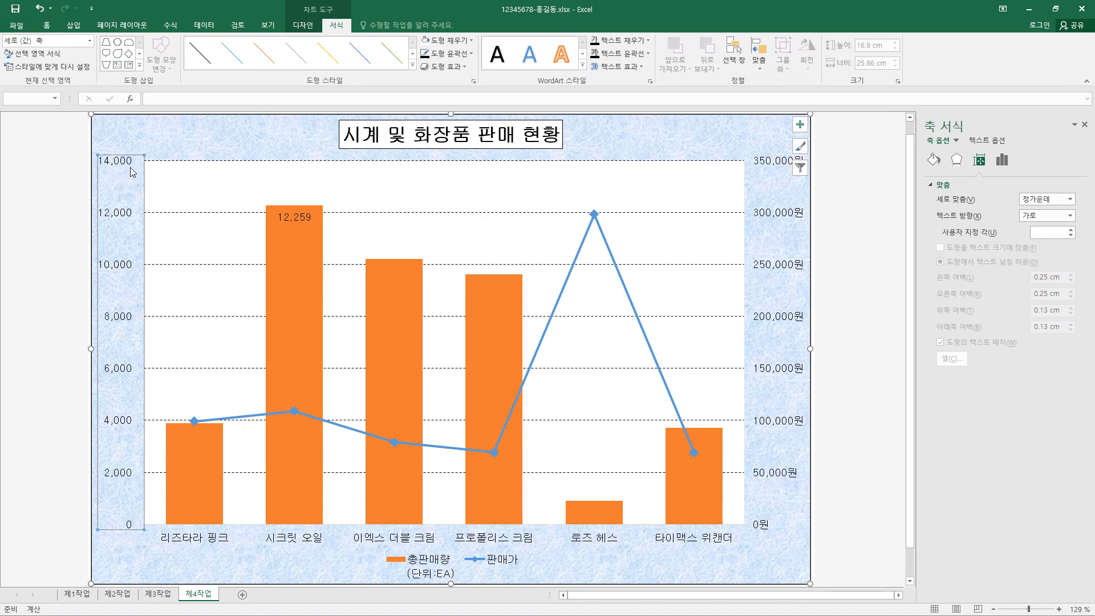
right_click(127, 217)
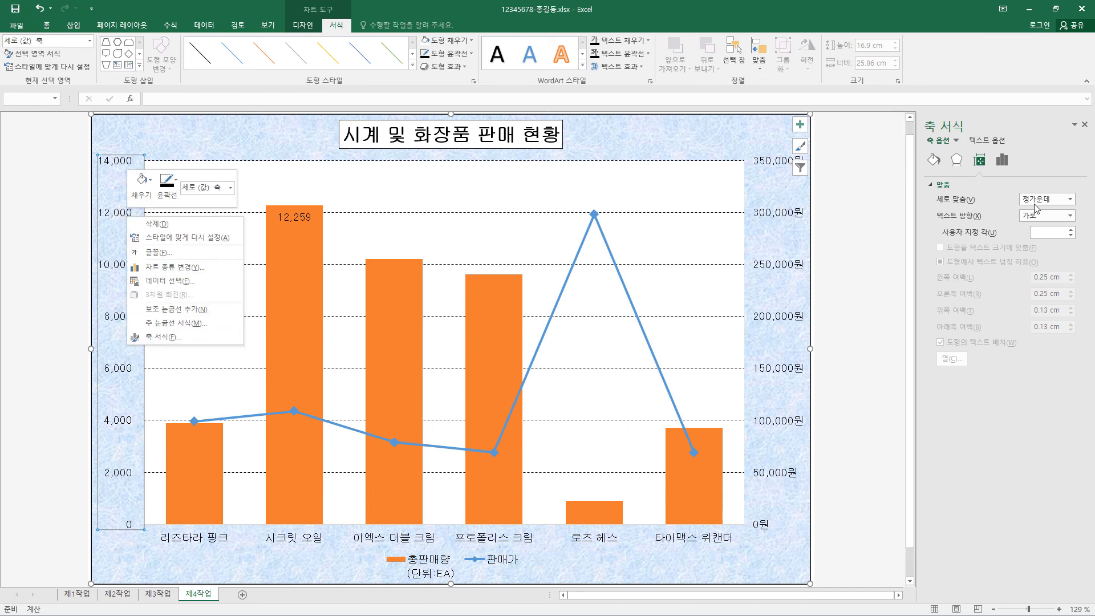
click(154, 337)
click(1003, 162)
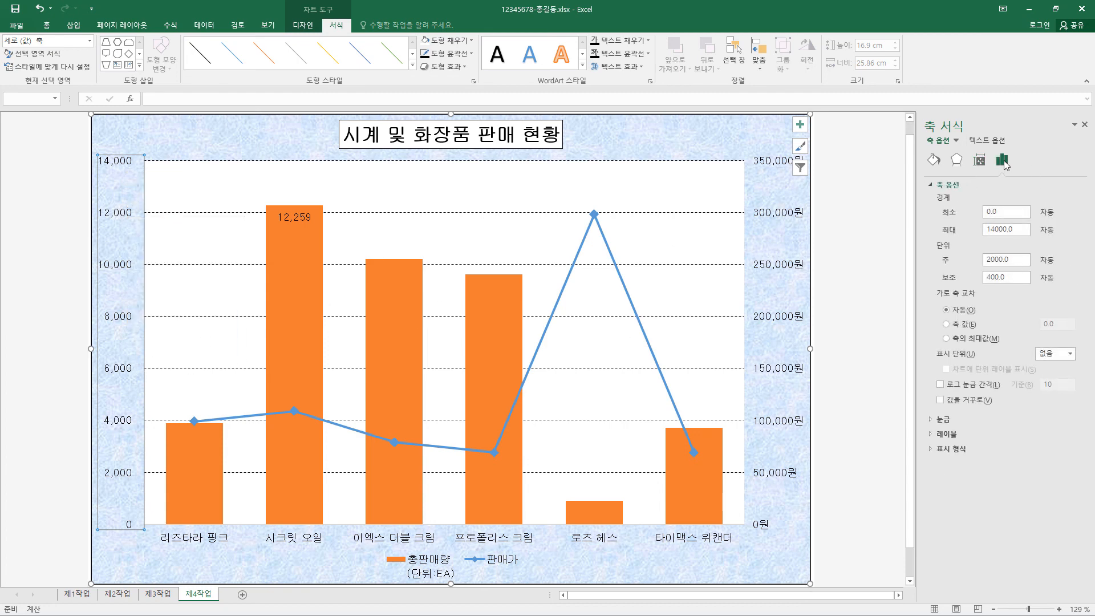
right_click(109, 264)
click(1003, 66)
click(1009, 212)
click(1020, 230)
click(998, 260)
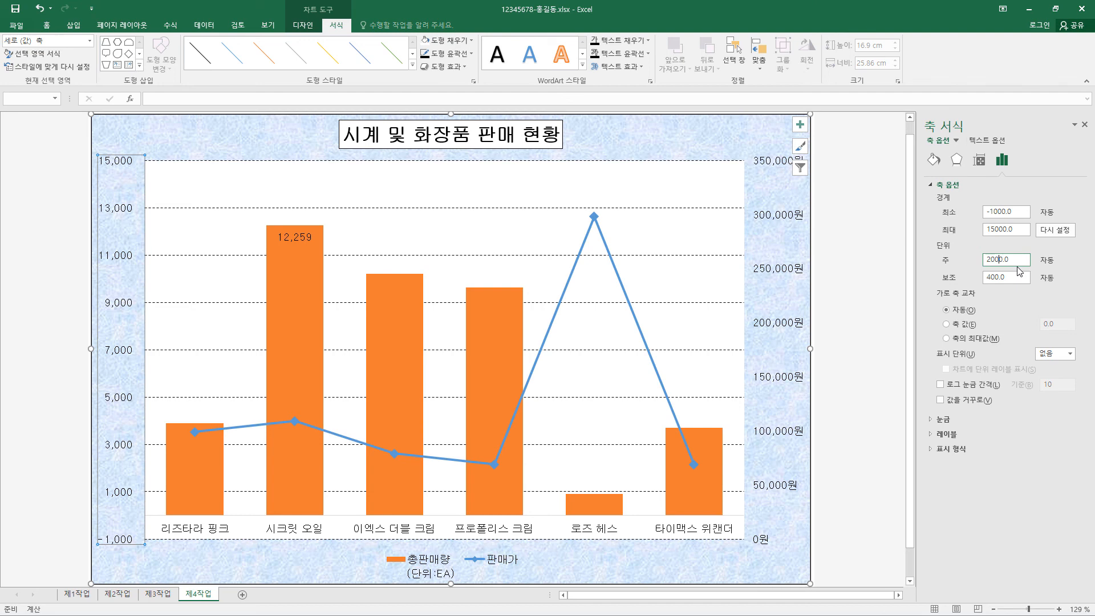
key(Return)
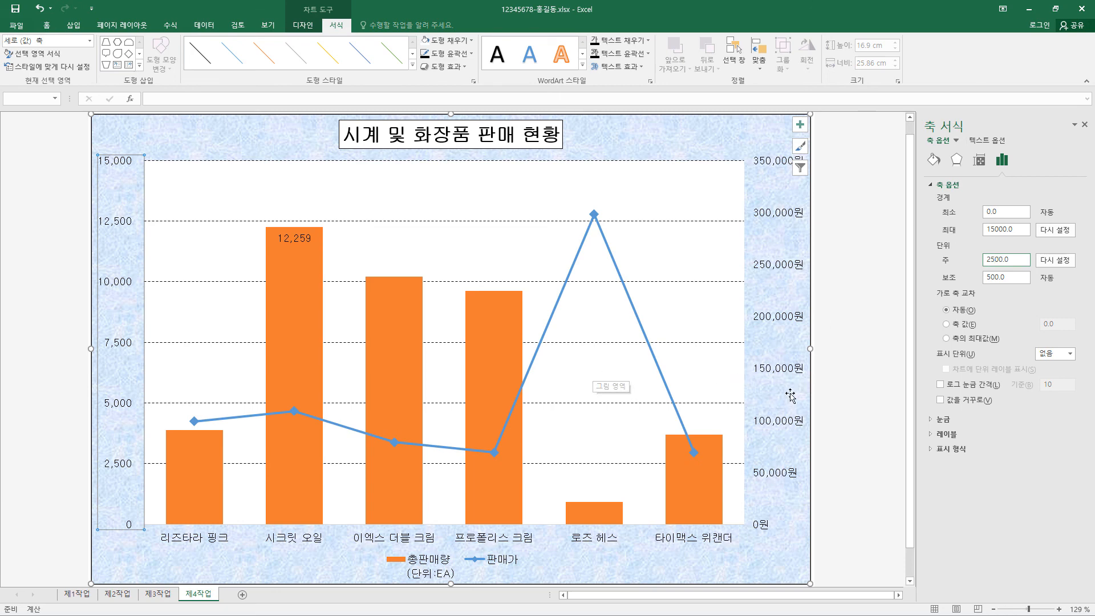
Step: Set the secondary value axis's major unit to 70000, with outside (바깥쪽) major tick marks and a black axis line
click(782, 376)
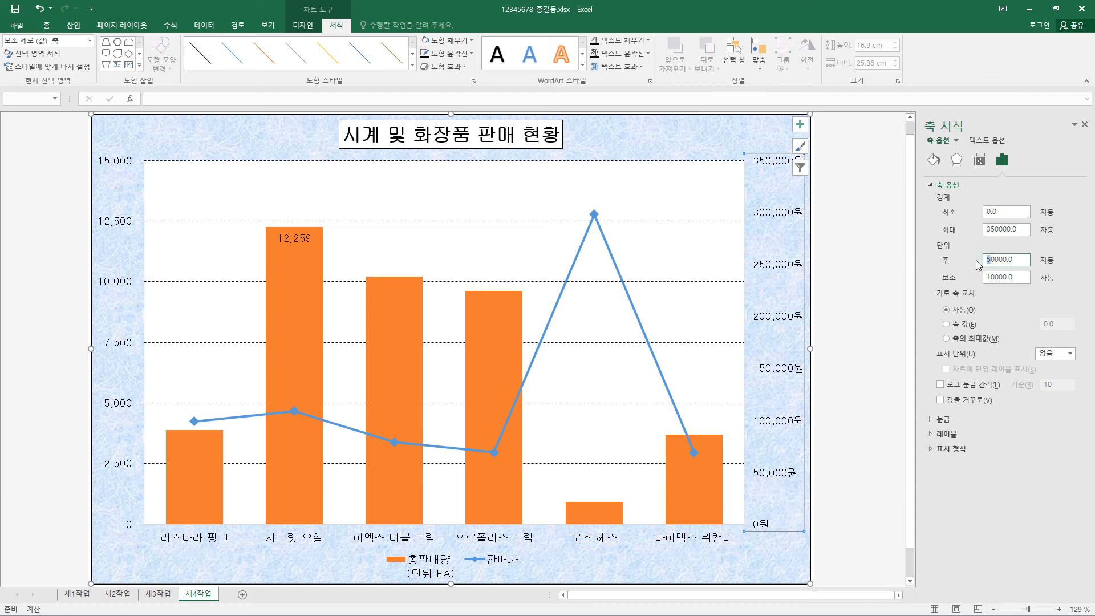
key(Return)
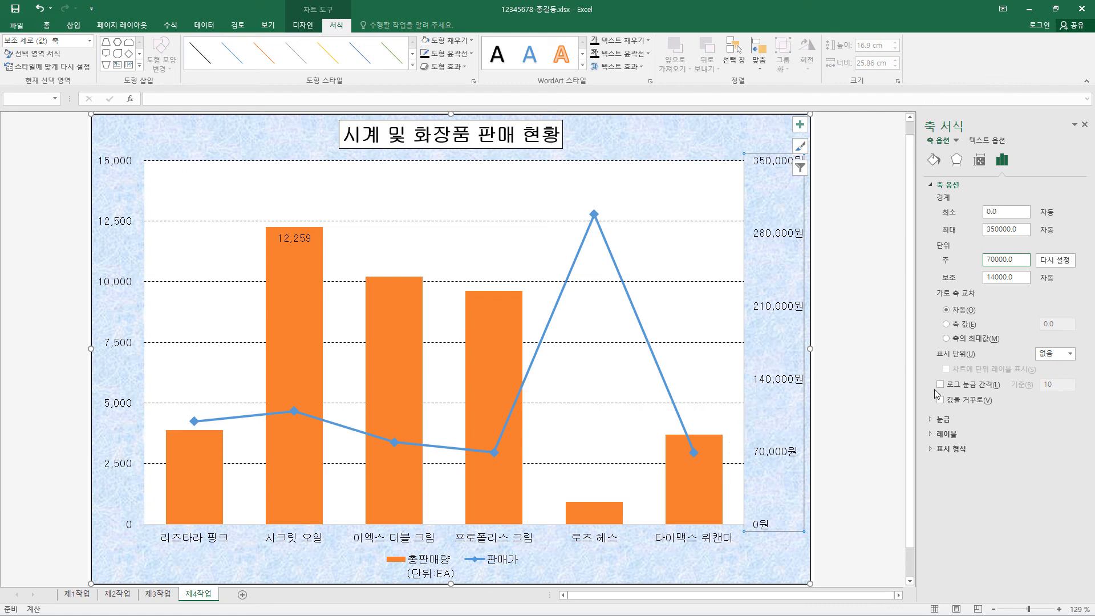
click(934, 421)
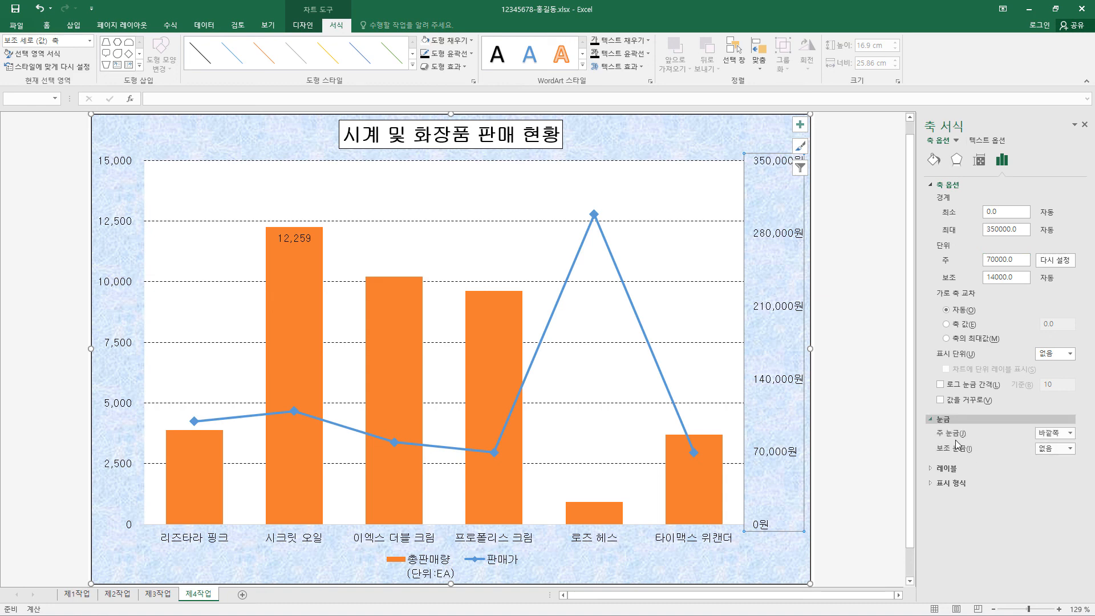
click(1067, 435)
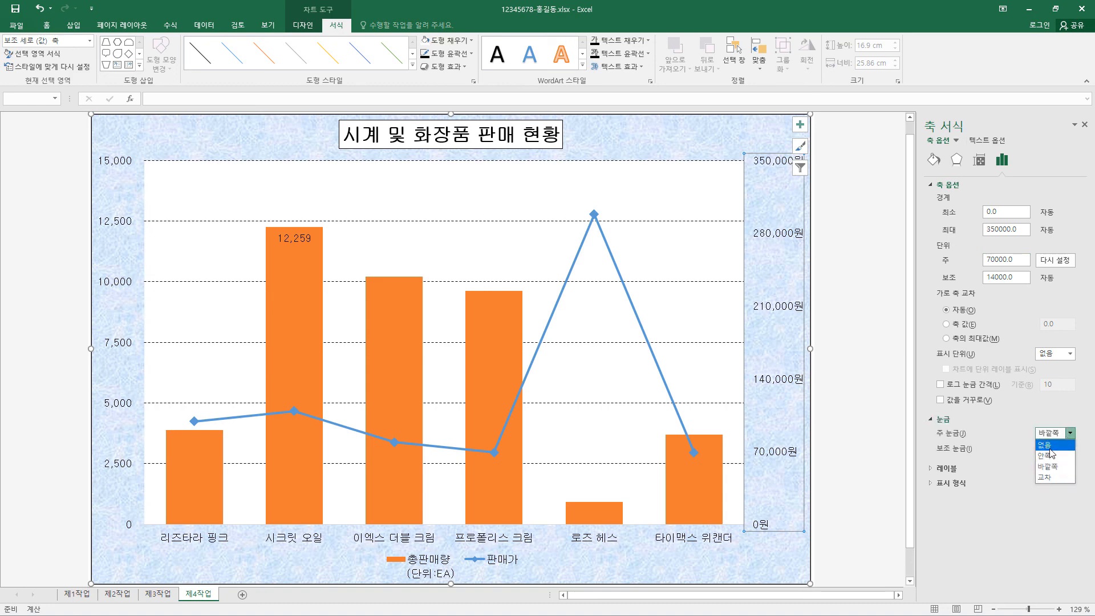
click(1049, 445)
click(1069, 433)
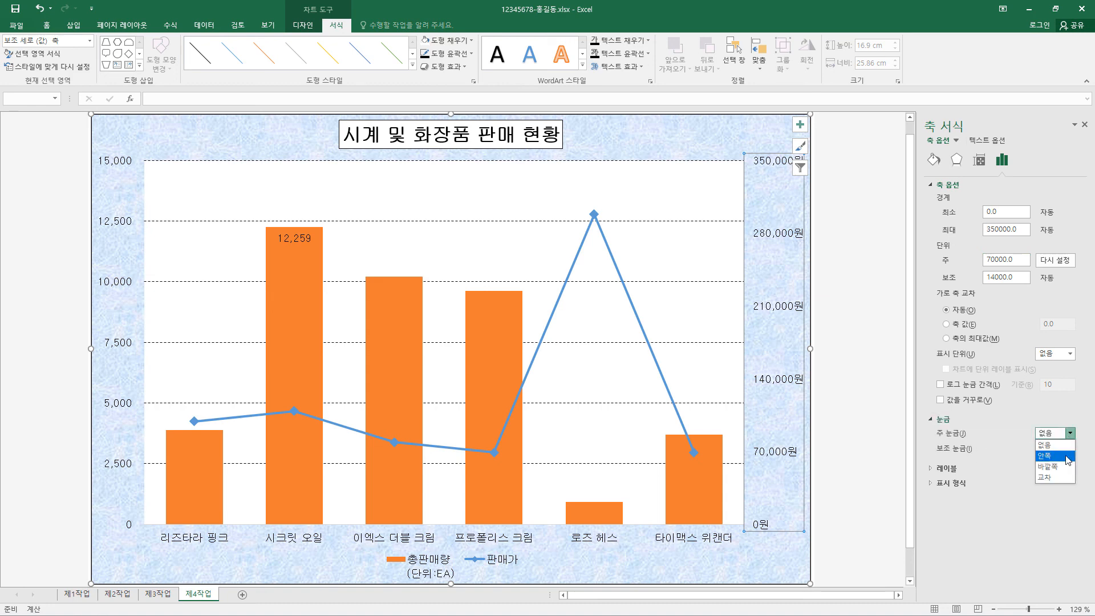
click(1064, 468)
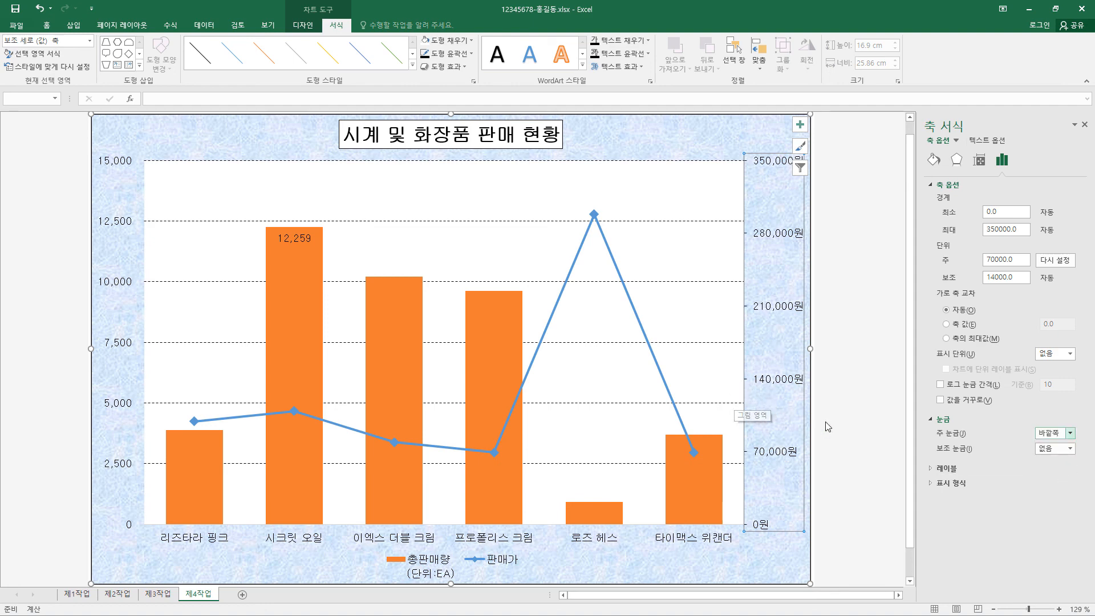
click(864, 344)
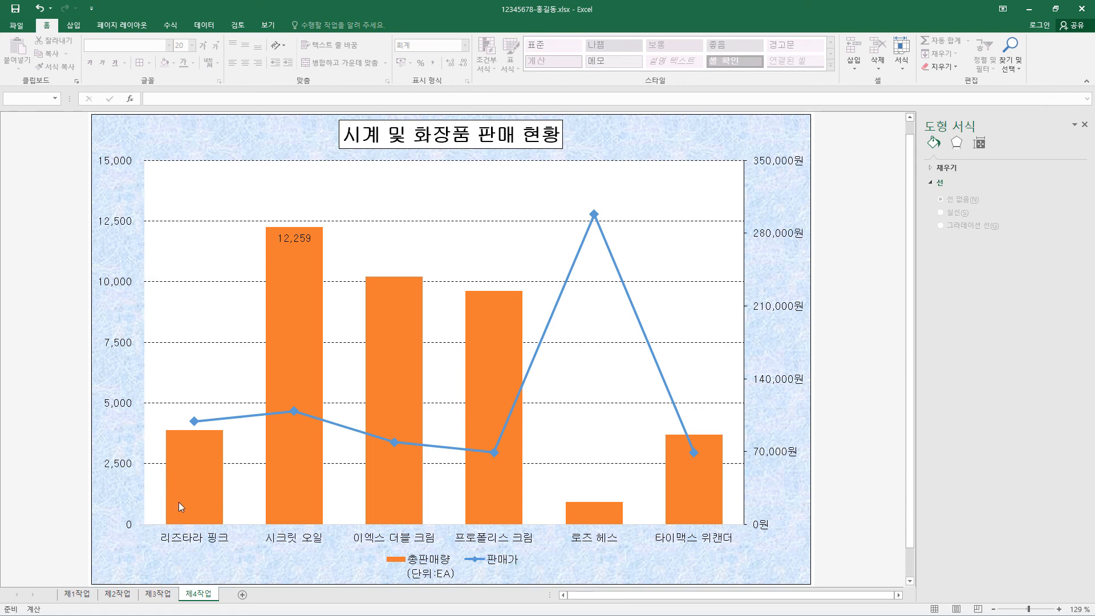
Step: Give the primary value axis a black outline
click(123, 408)
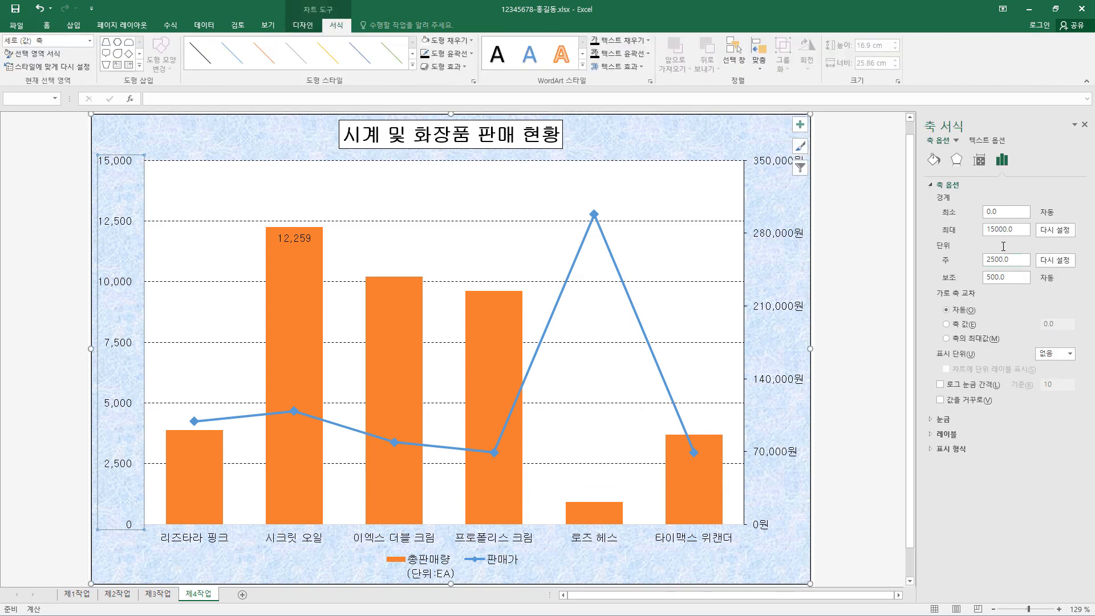
click(470, 54)
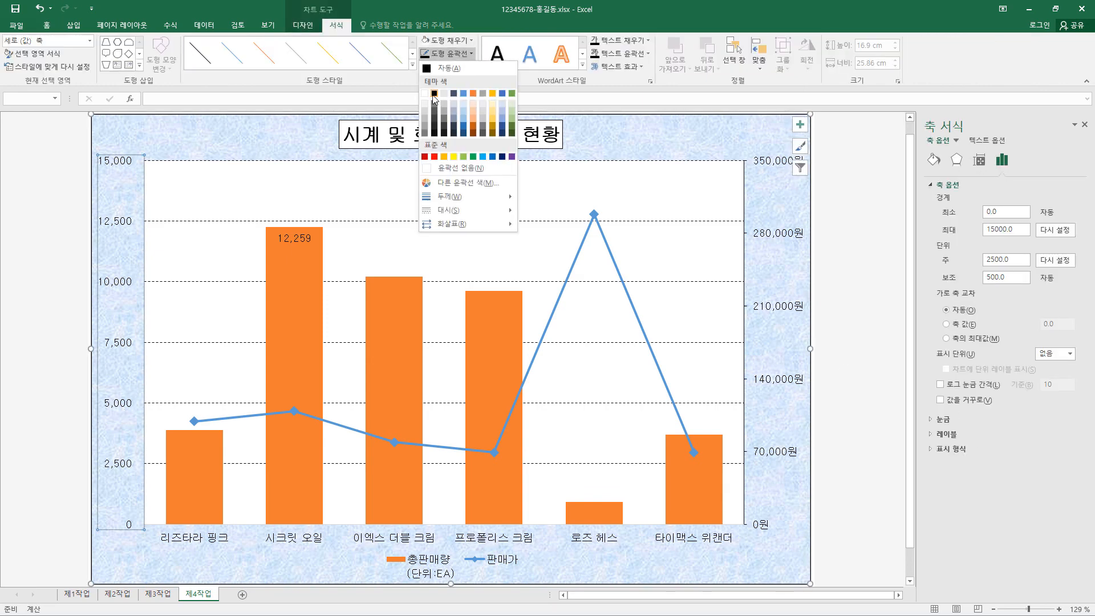
click(471, 55)
click(470, 53)
mouse_move(456, 196)
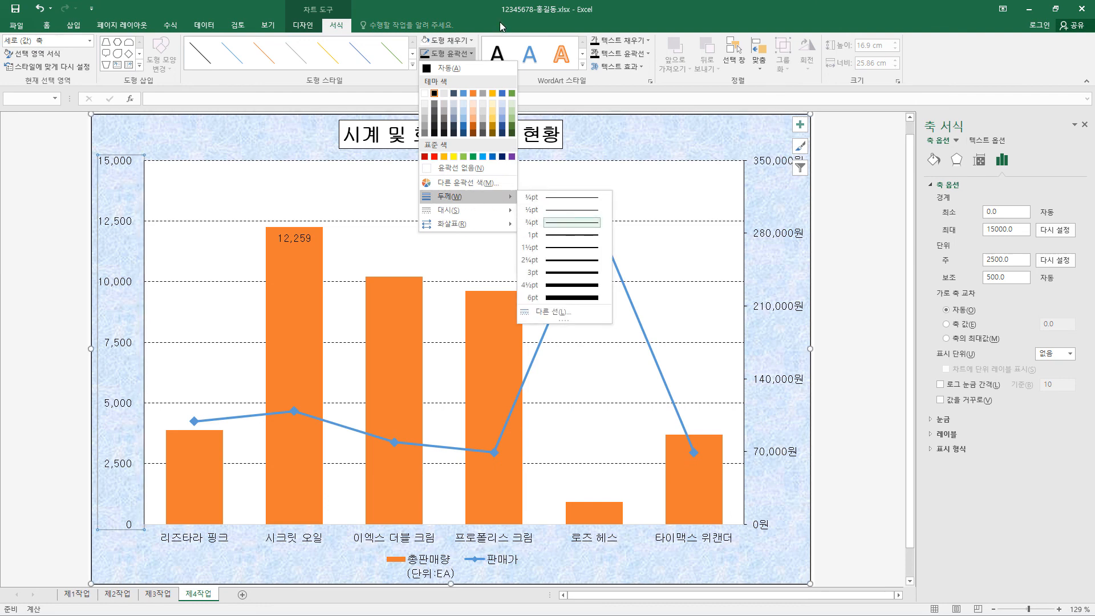
click(364, 70)
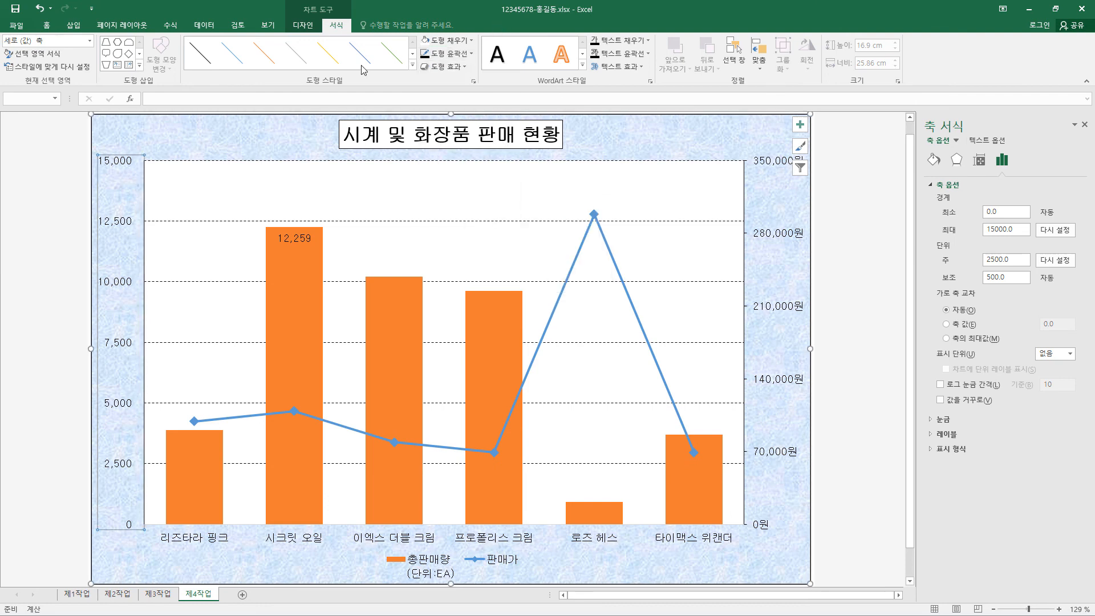
Step: Give the horizontal category axis a black outline
click(205, 539)
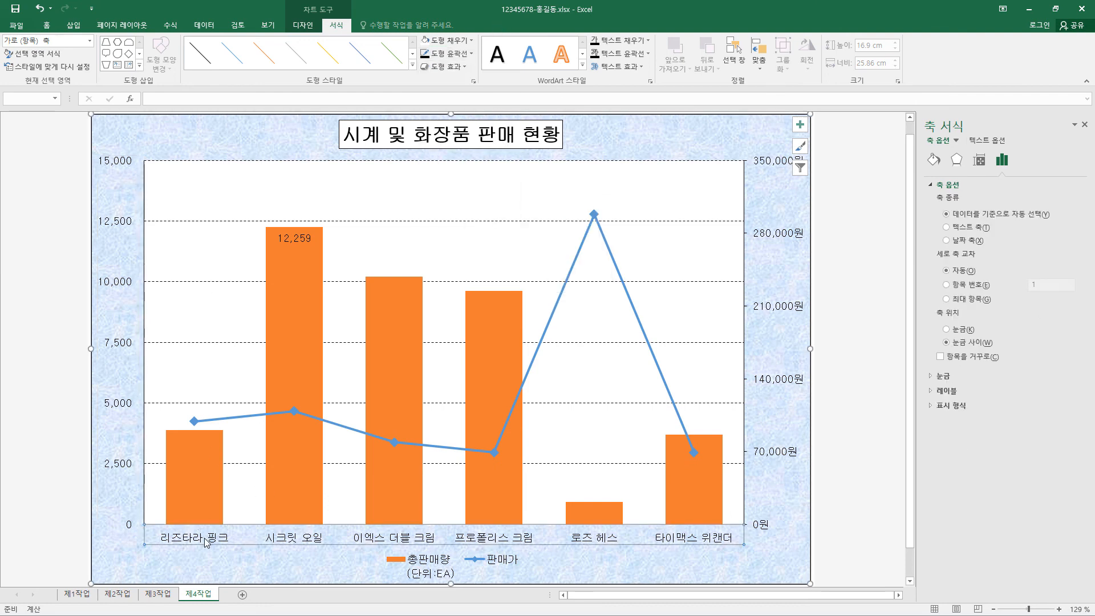
click(472, 54)
click(435, 95)
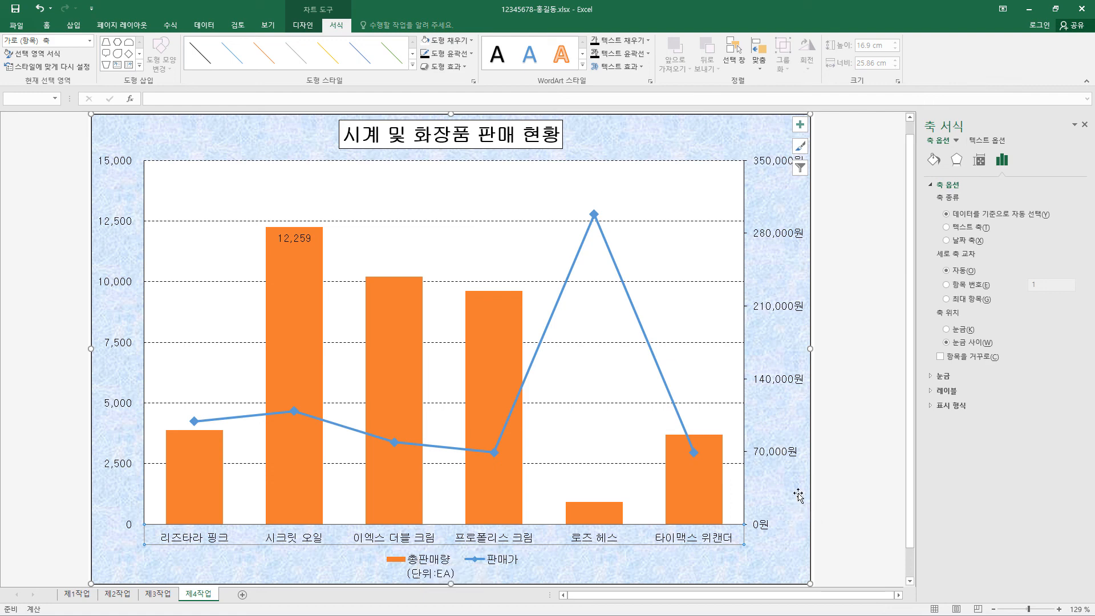
Step: Edit the chart's source data so the 총판매량 series is named 총판매량(단위:EA) on a single line in the legend
click(430, 565)
right_click(430, 564)
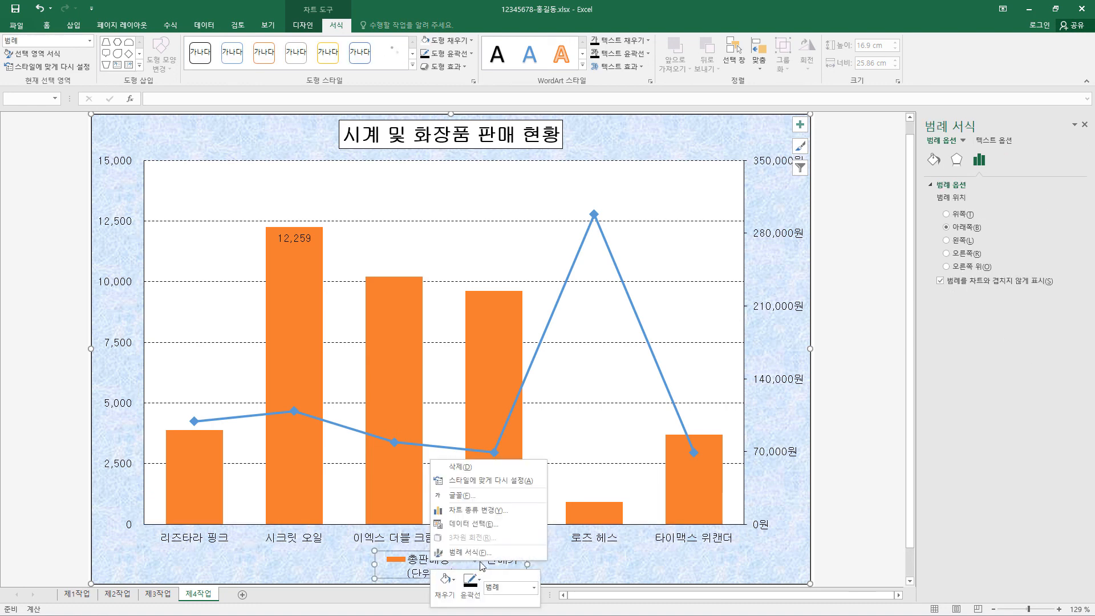
click(491, 523)
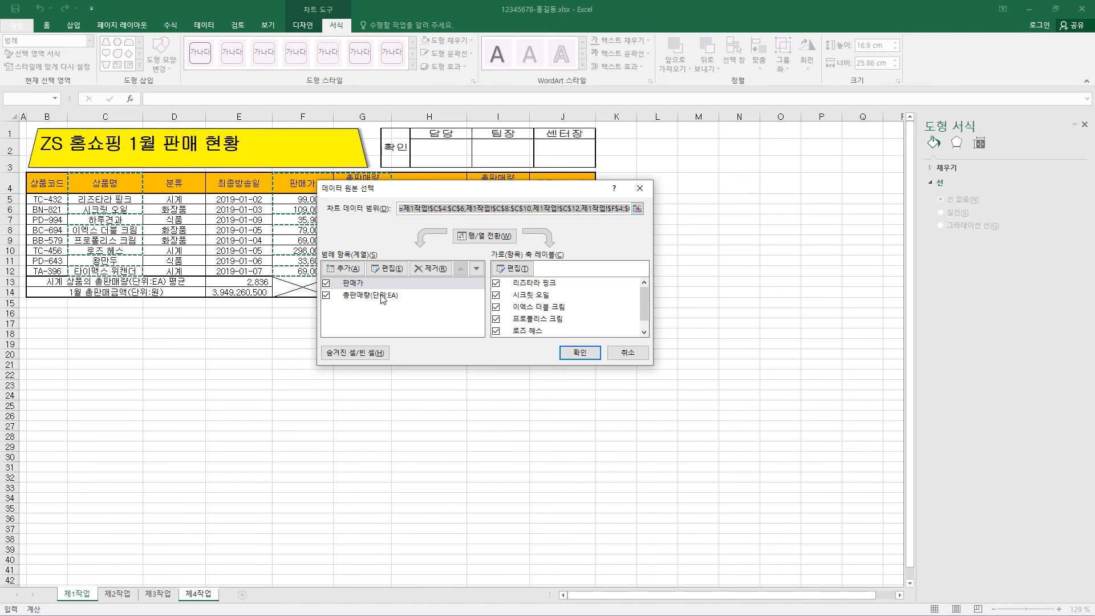
click(383, 299)
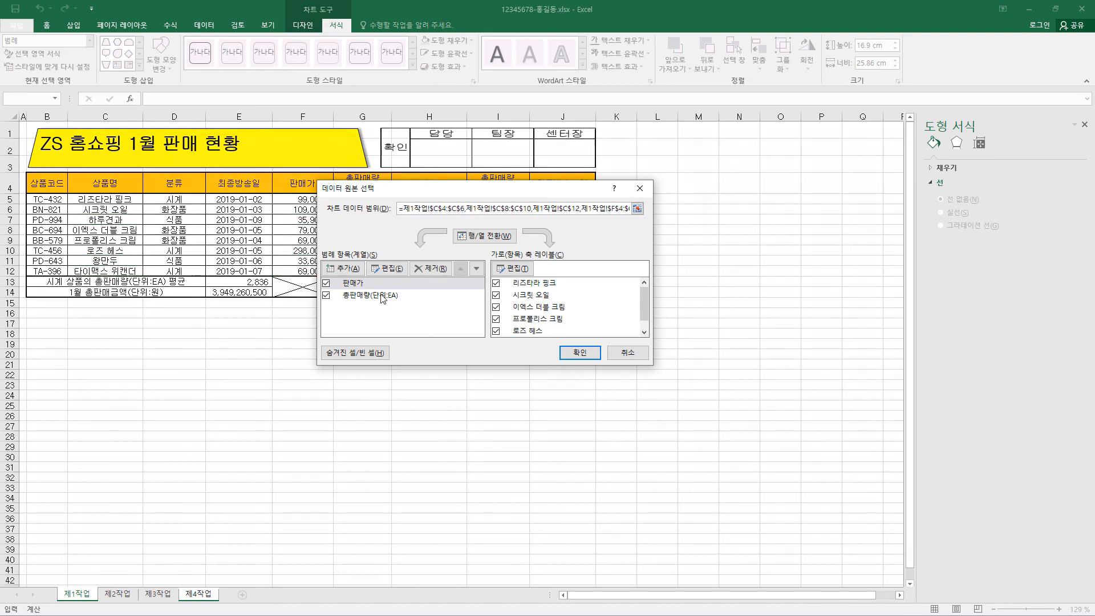
click(382, 299)
click(393, 268)
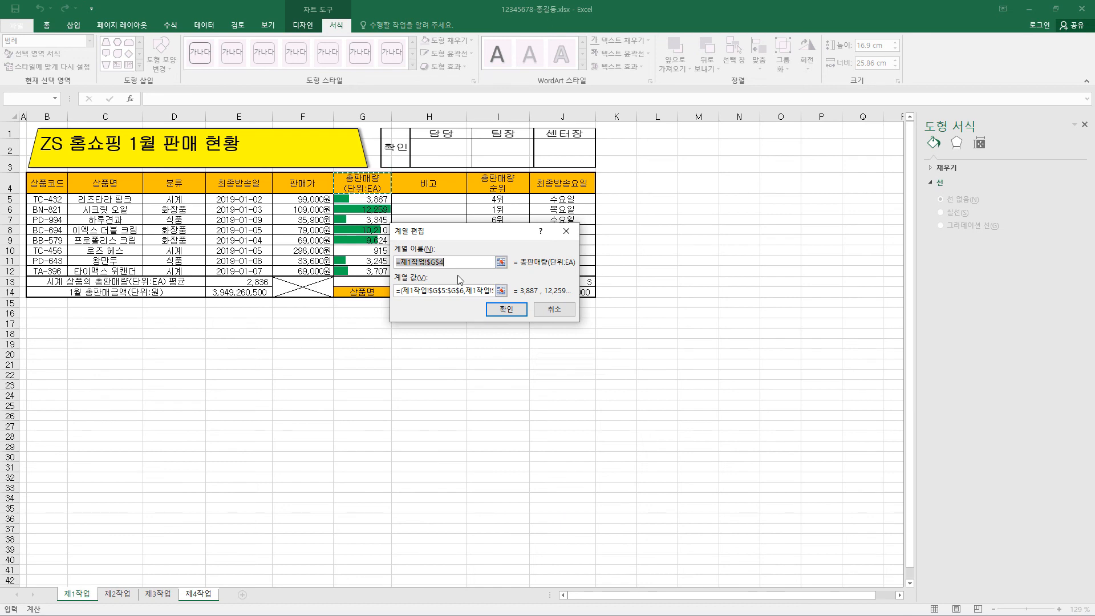
key(BackSpace)
text(총판매량(단위:EA))
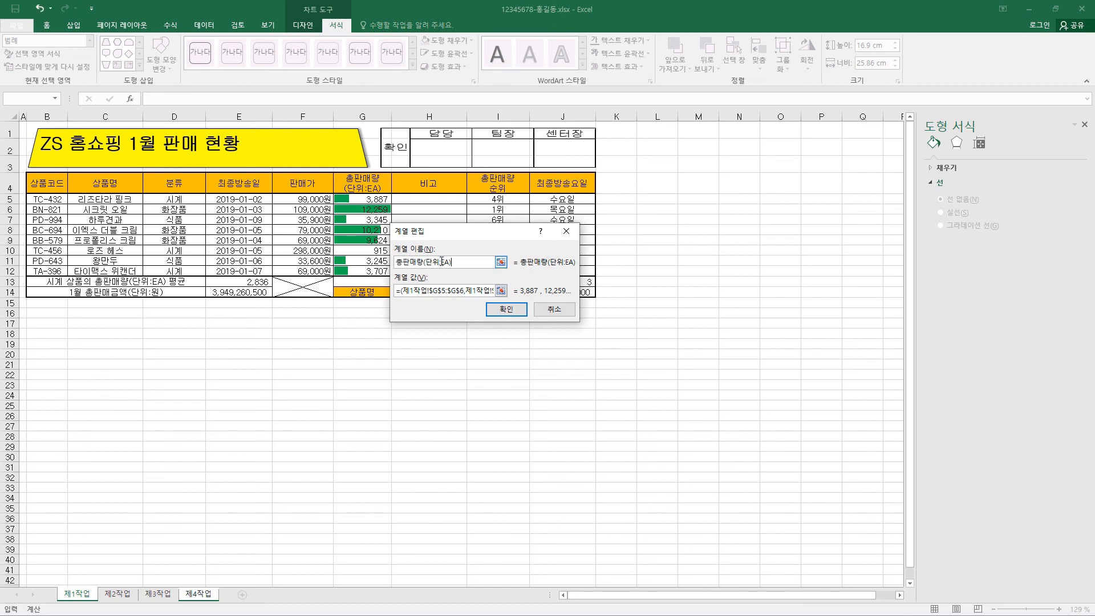
click(518, 315)
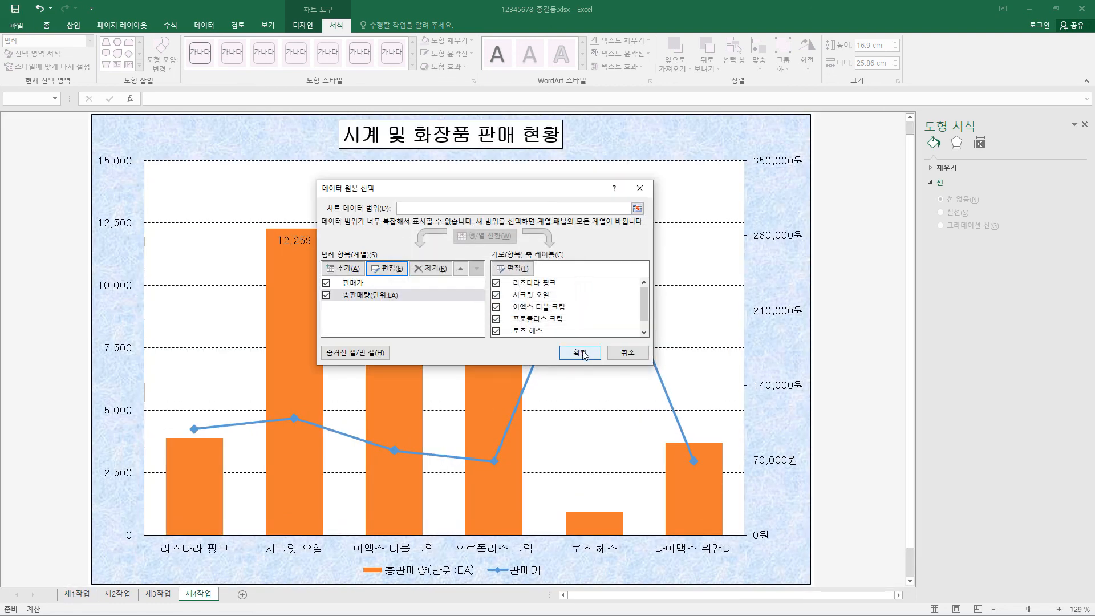
click(580, 353)
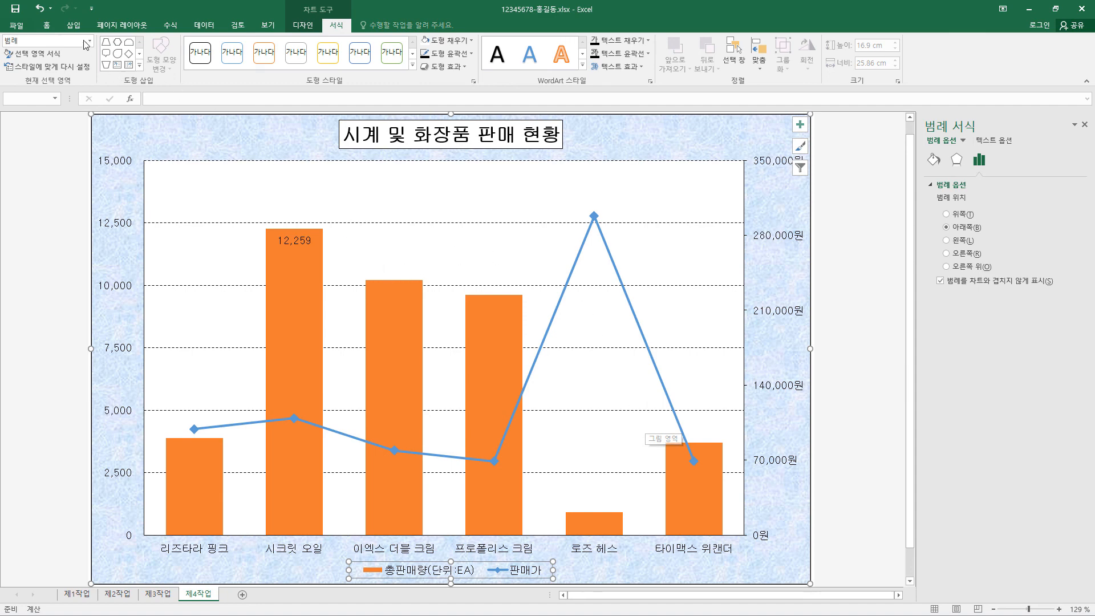
Step: Insert a rounded rectangular callout about 3.65 cm wide and 1.48 cm high in the chart, with its tail pointing towards the 시크릿 오일 column
click(74, 25)
click(155, 60)
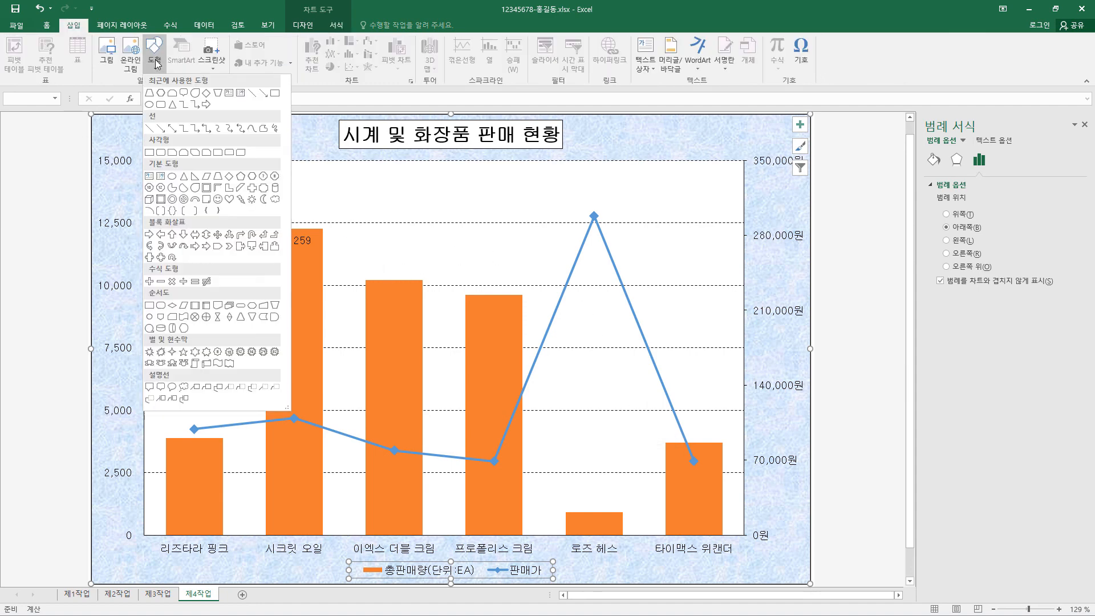
click(161, 387)
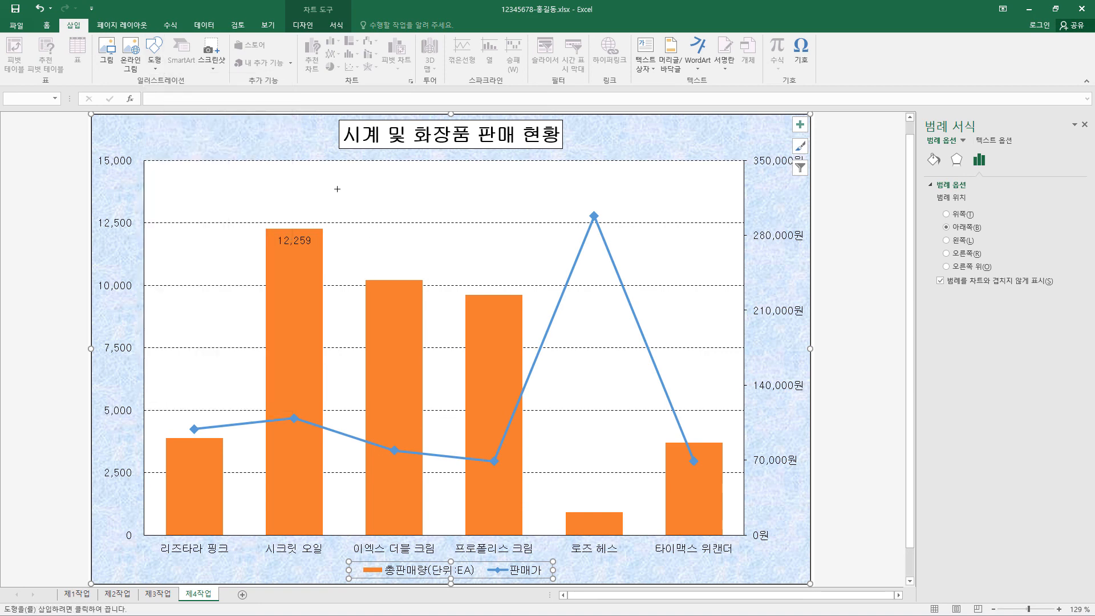
drag(337, 188, 471, 218)
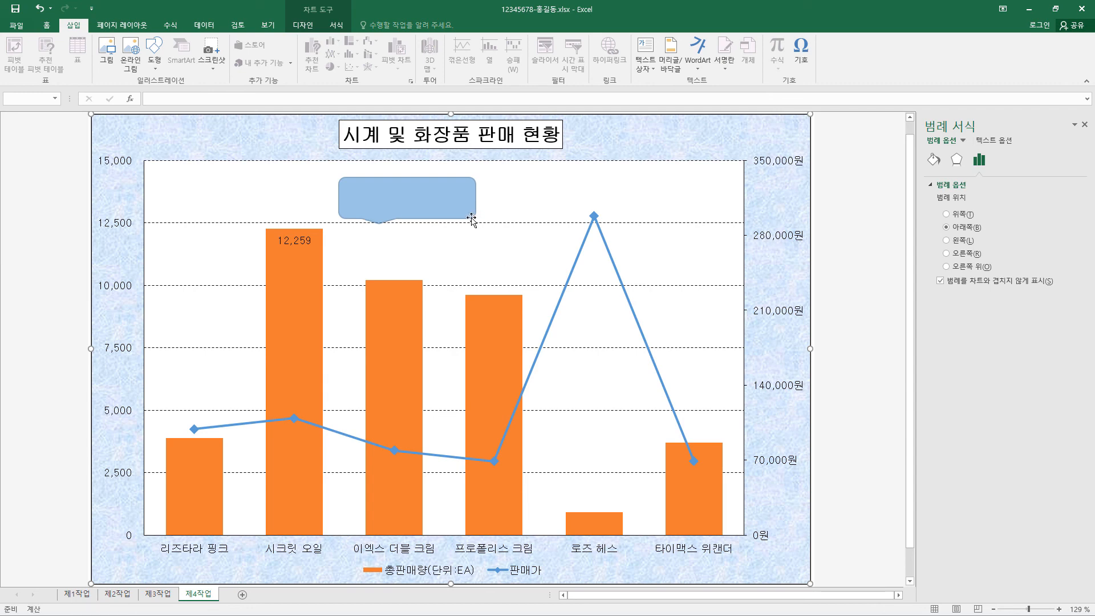
drag(378, 223, 321, 218)
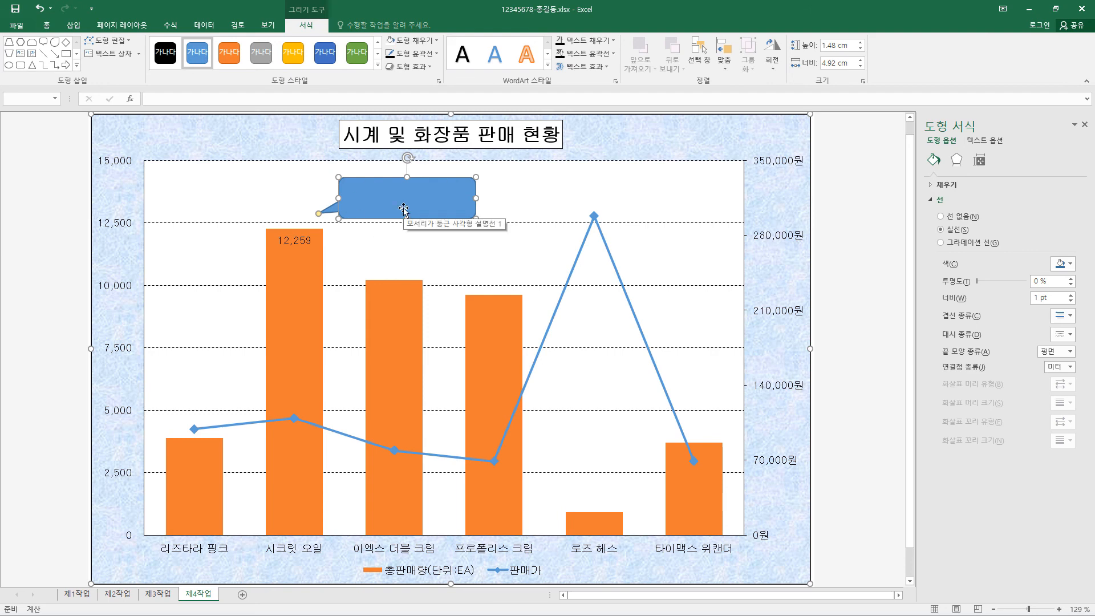
key(ctrl+z)
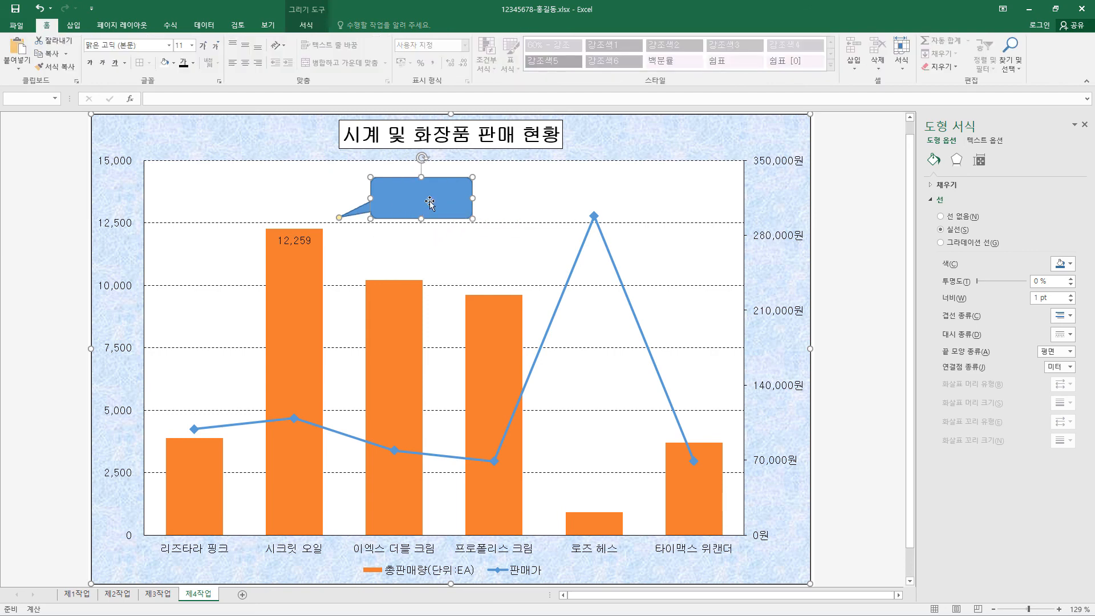
Step: Add the text 최고판매가 to the callout and set its font to 굴림
text(최고판매가)
click(169, 45)
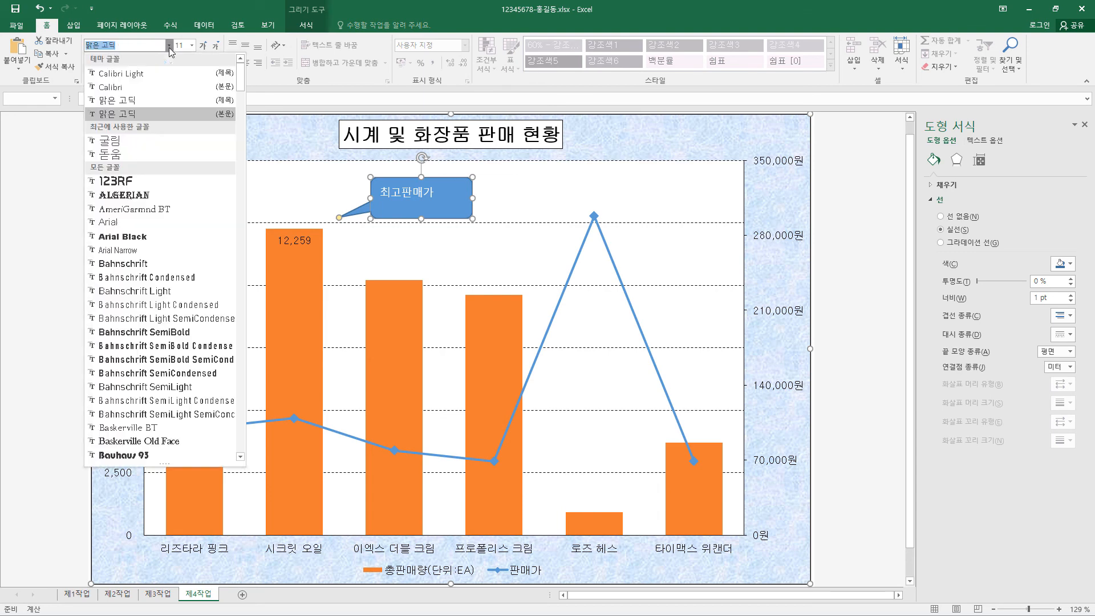
click(149, 139)
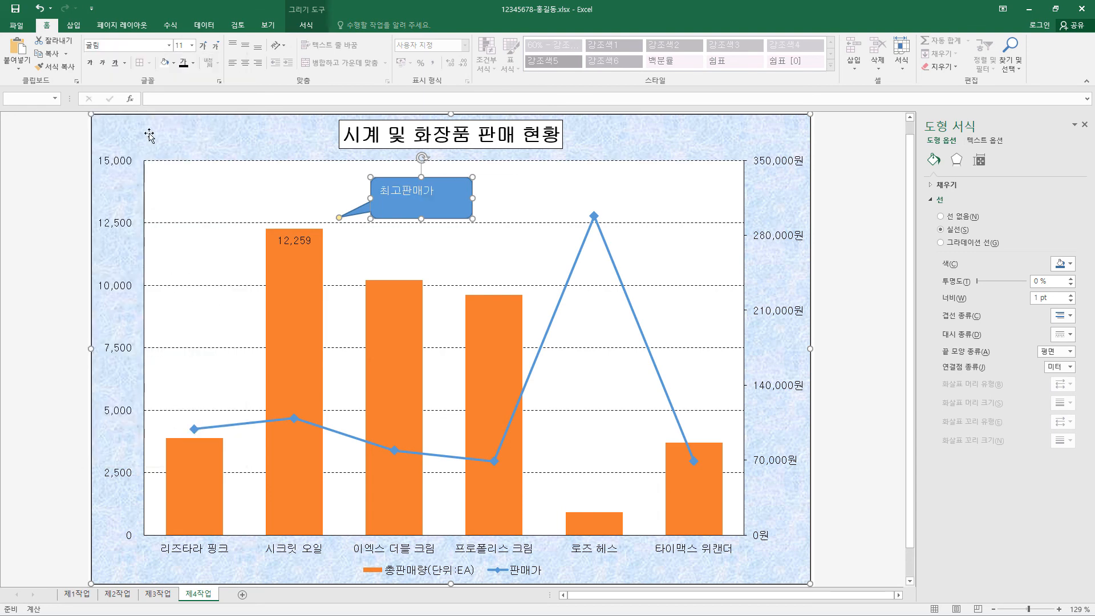
Step: Make the callout's text black and centre it both vertically and horizontally
click(191, 64)
click(186, 93)
click(245, 45)
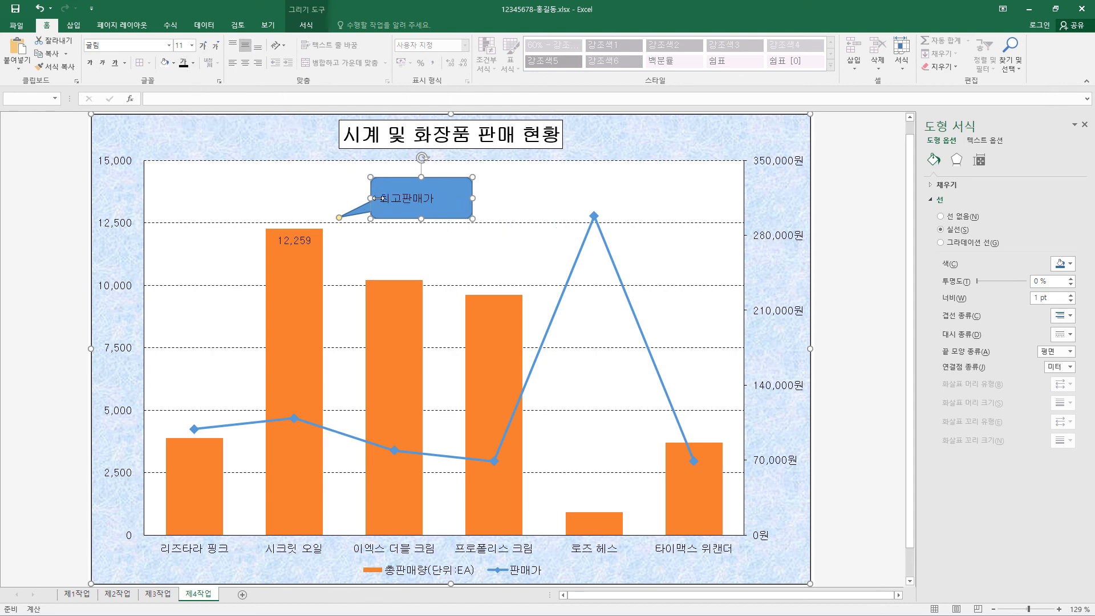
click(245, 66)
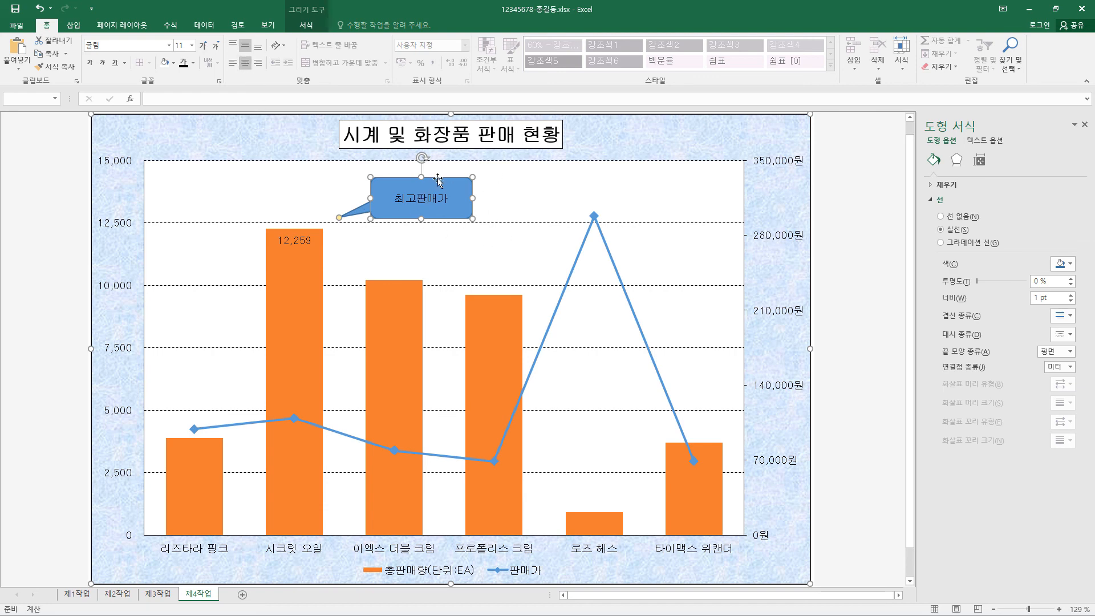
Step: Fill the callout shape with white
double_click(436, 182)
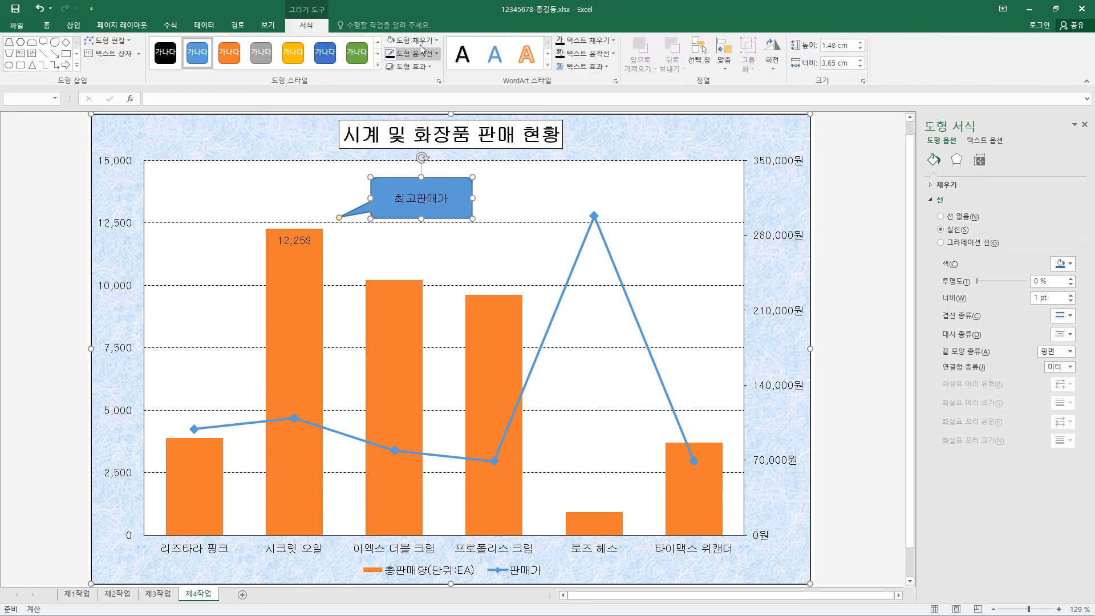
click(436, 40)
click(390, 80)
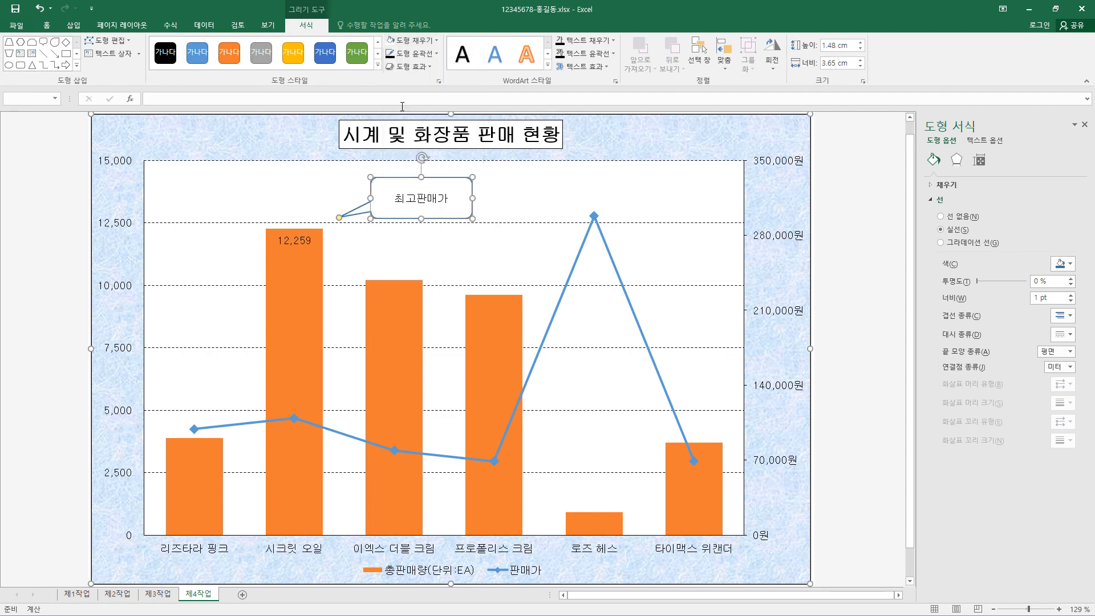
Step: Give the callout a black outline with a thickness of ¾ pt
click(435, 54)
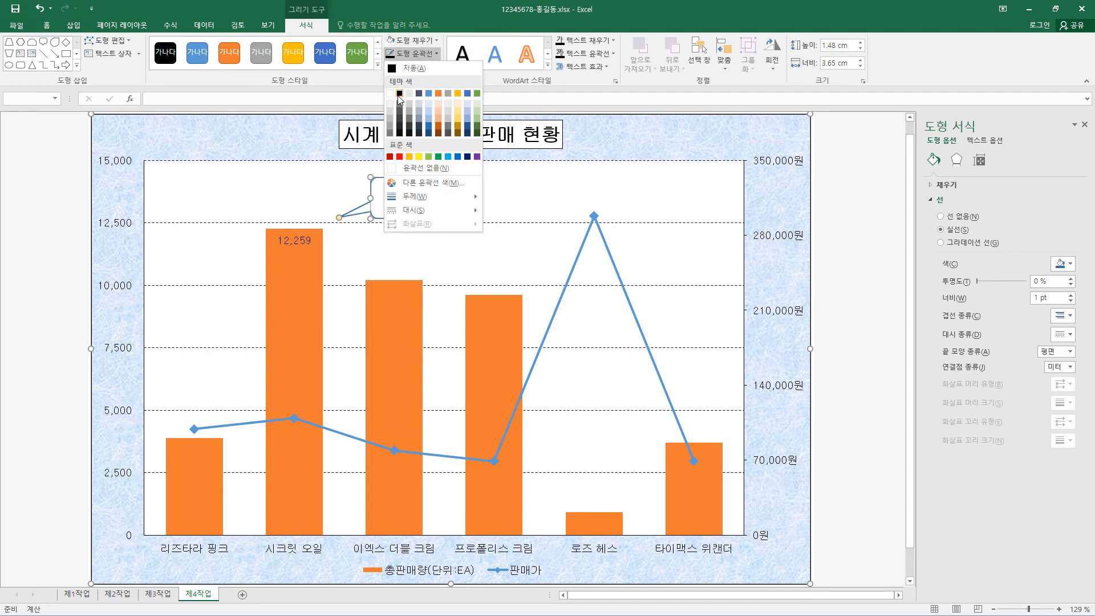
click(400, 95)
click(436, 53)
mouse_move(432, 196)
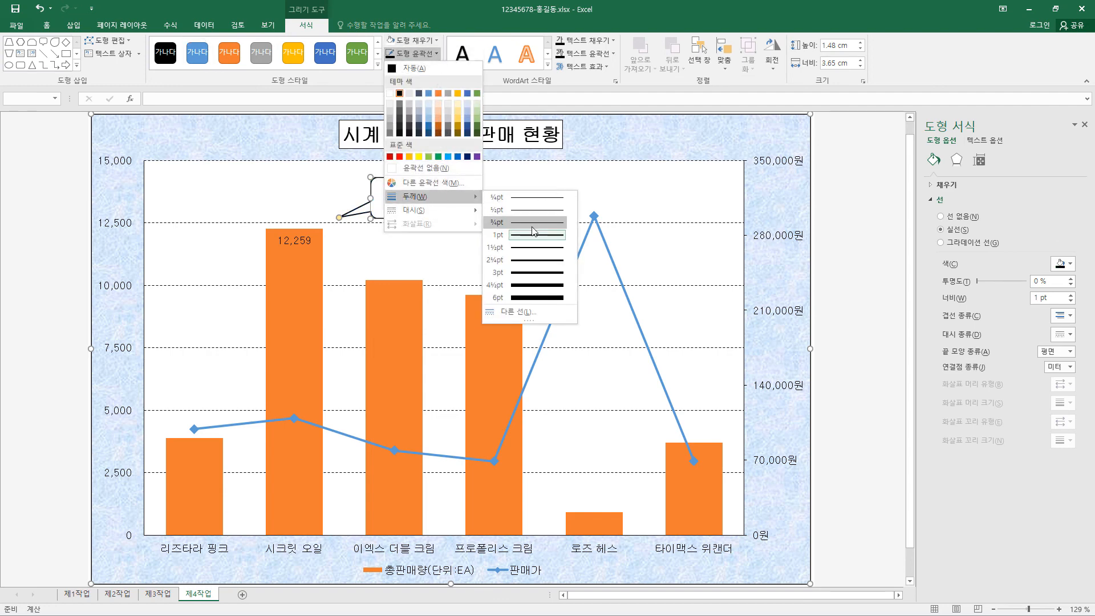
click(532, 224)
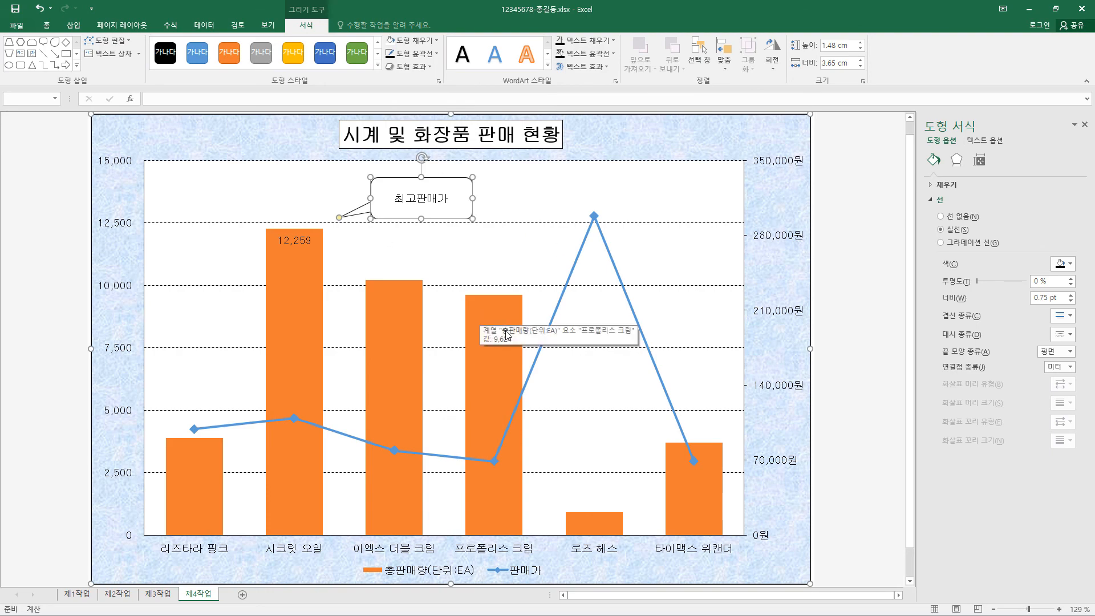
Step: On the 제1작업 sheet, centre the title text vertically and horizontally within the yellow trapezoid shape
click(162, 599)
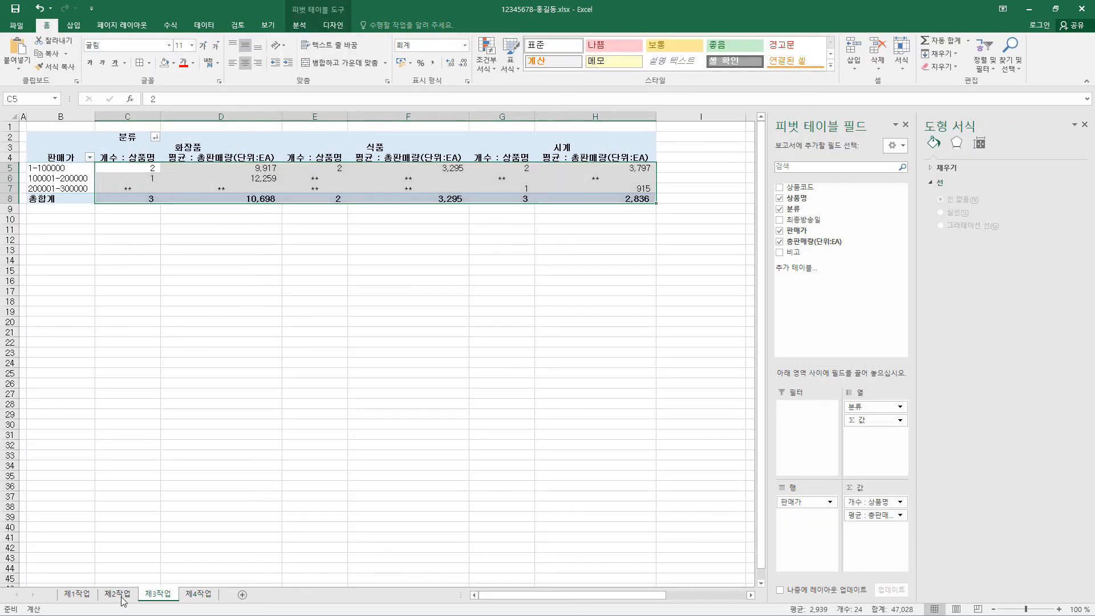
click(122, 599)
click(80, 600)
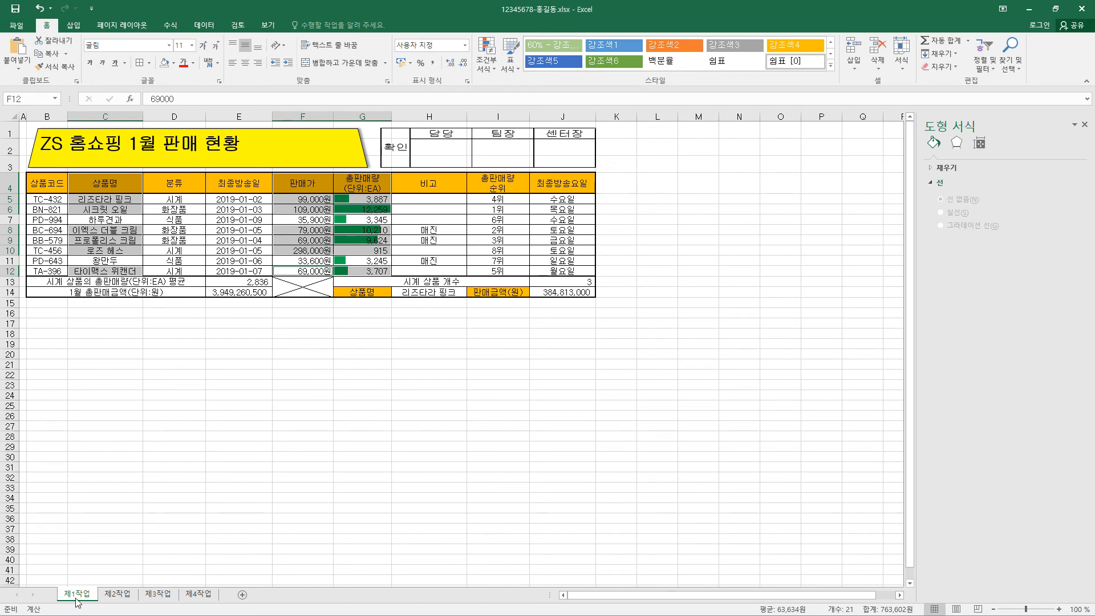
click(185, 168)
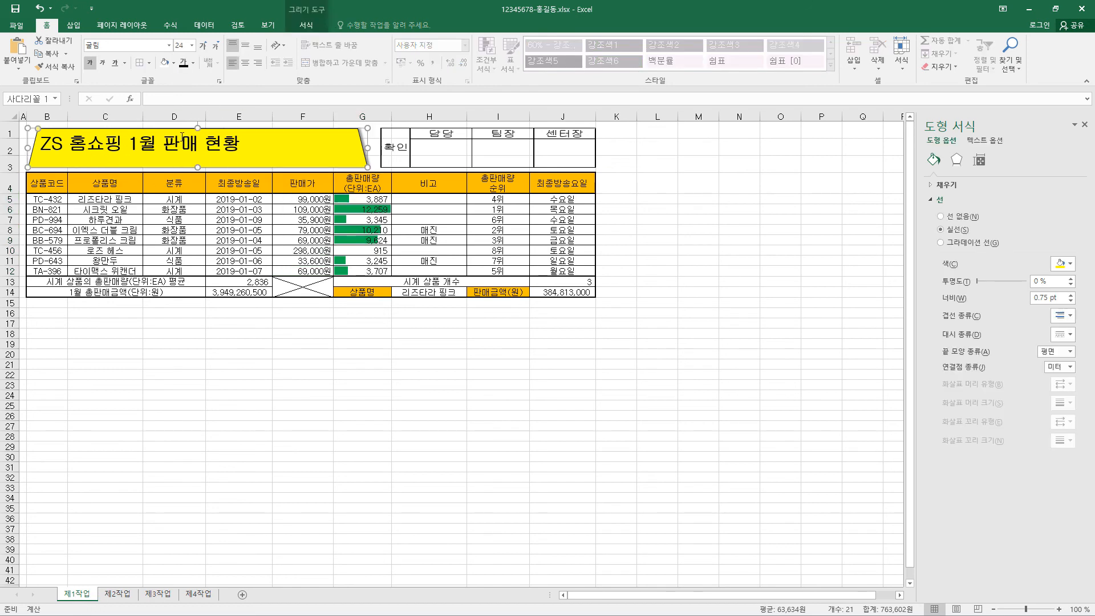
click(245, 45)
click(244, 62)
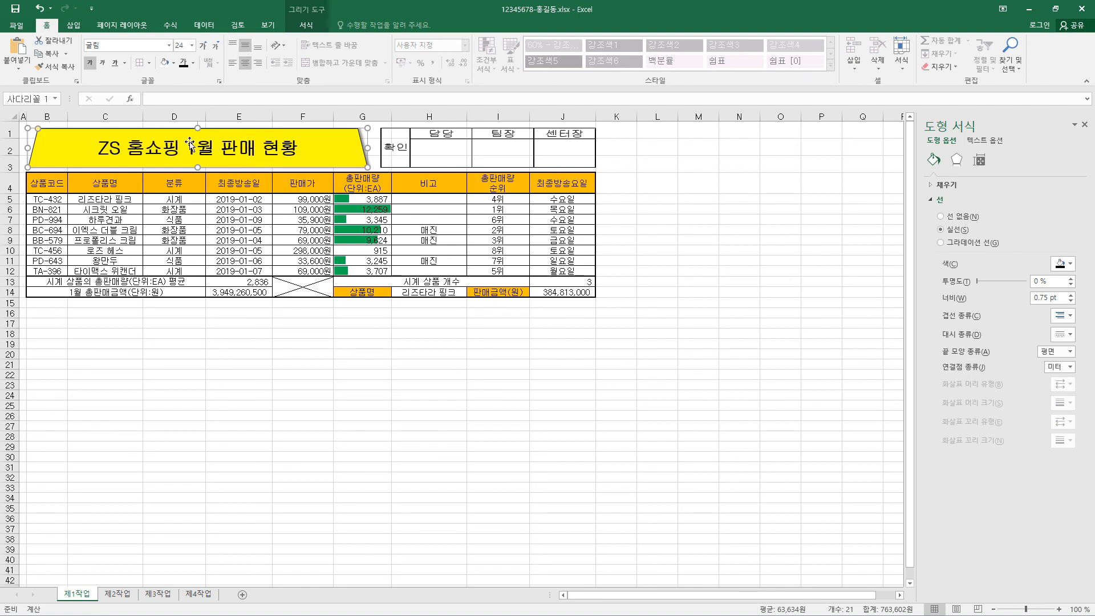